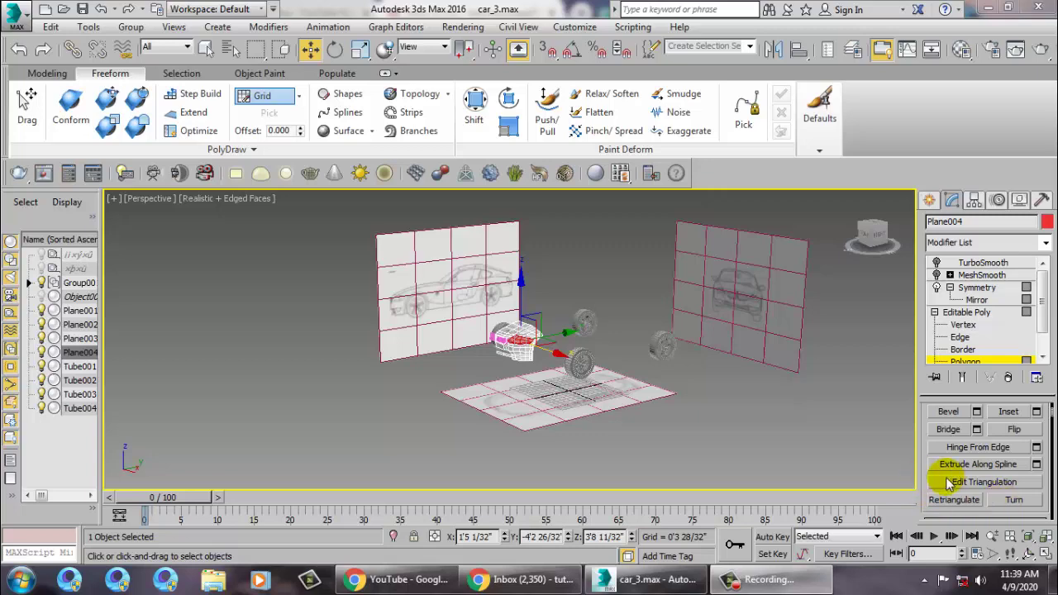
# Return the front bumper to its base editable mesh level and orbit around it
pyautogui.scroll(2, 496, 395)
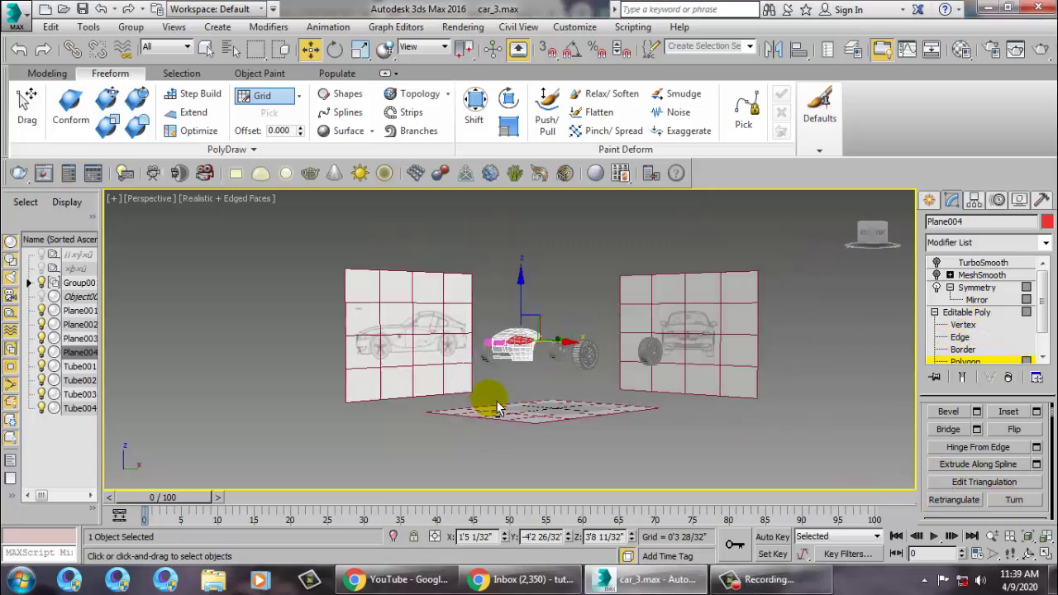
pyautogui.scroll(3, 508, 378)
pyautogui.scroll(3, 472, 424)
pyautogui.scroll(2, 472, 424)
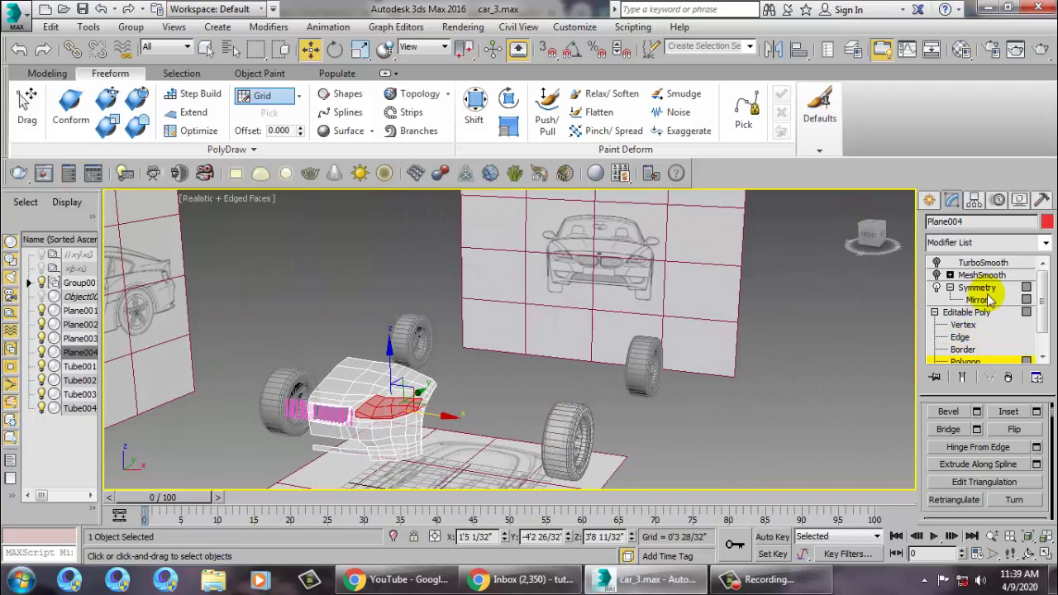
pyautogui.click(967, 312)
pyautogui.keyDown('alt'); pyautogui.moveTo(744, 306); pyautogui.dragTo(409, 302, button='middle'); pyautogui.keyUp('alt')
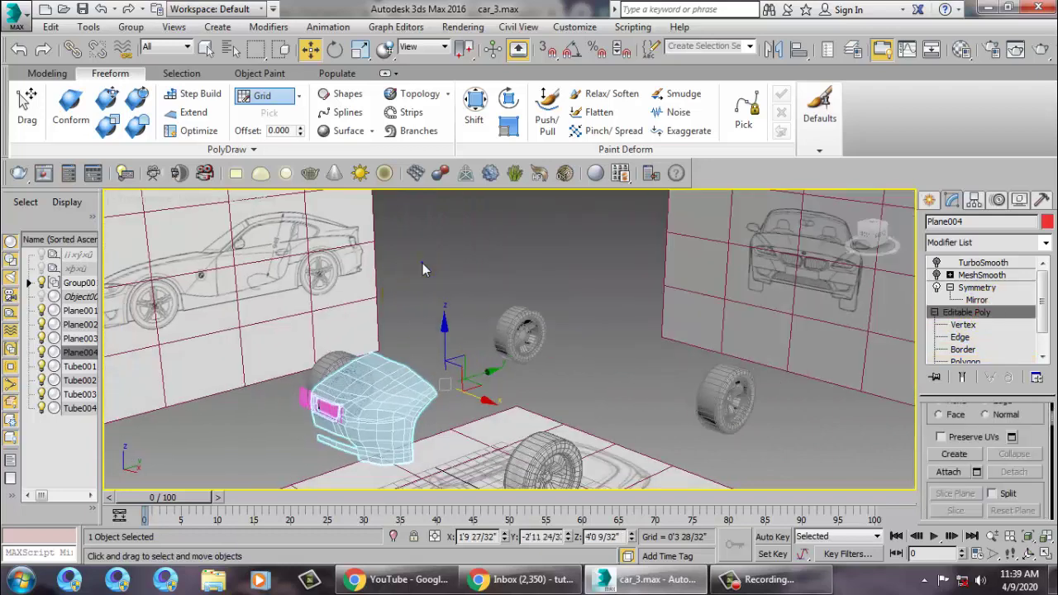
# Unhide the hidden car body from the quad menu and select Object001
pyautogui.rightClick(422, 263)
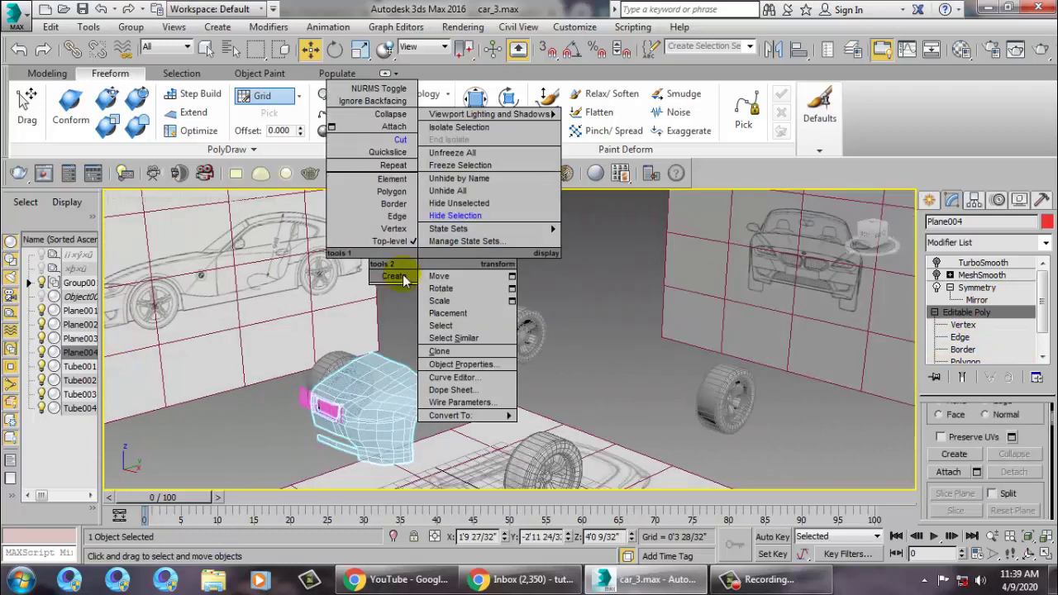
pyautogui.click(466, 203)
pyautogui.keyDown('alt'); pyautogui.moveTo(744, 331); pyautogui.dragTo(730, 320, button='middle'); pyautogui.keyUp('alt')
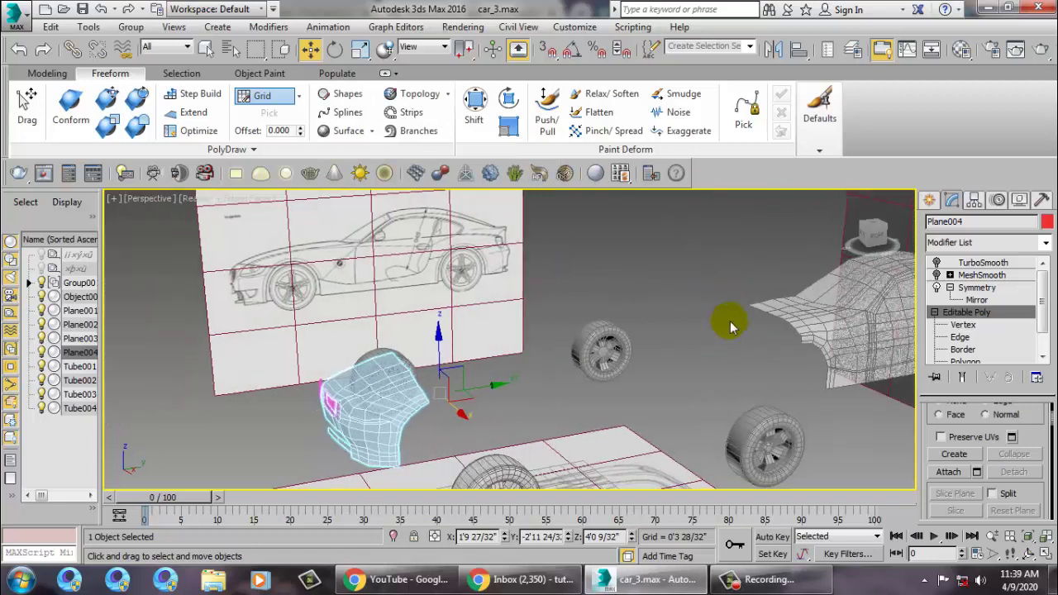
pyautogui.click(793, 314)
pyautogui.scroll(-5, 719, 307)
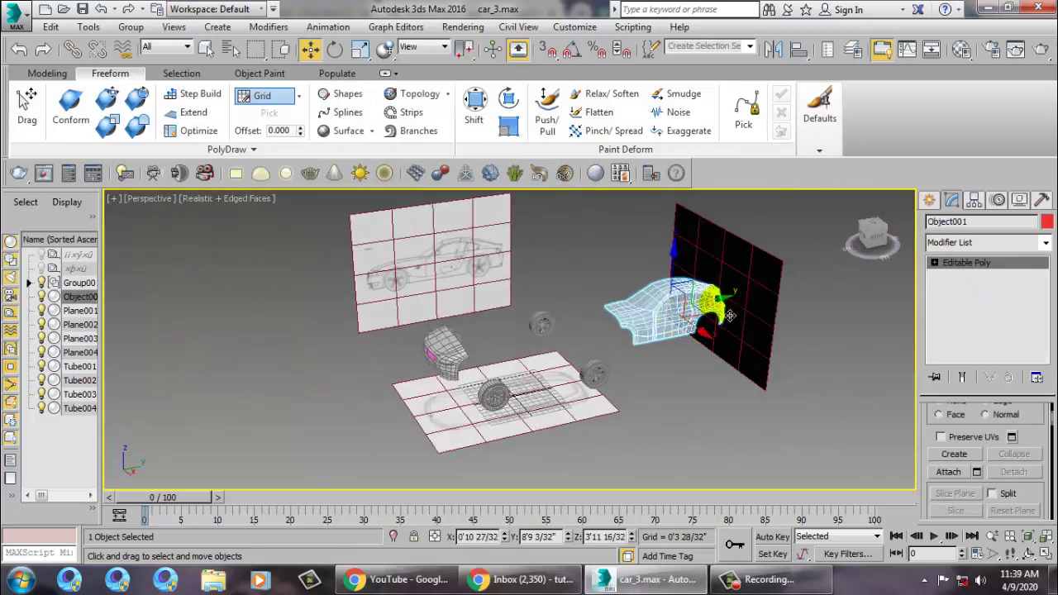
# Move Object001 beside the bumper, then slide it along X to match the side blueprint
pyautogui.moveTo(728, 314); pyautogui.dragTo(550, 377)
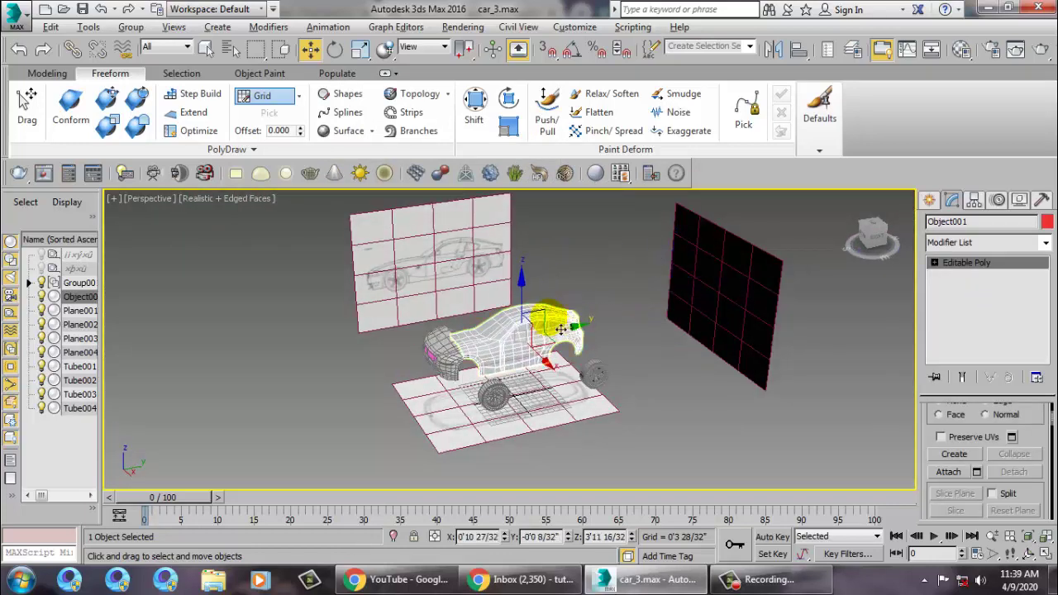
pyautogui.keyDown('alt'); pyautogui.moveTo(550, 378); pyautogui.dragTo(521, 285, button='middle'); pyautogui.keyUp('alt')
pyautogui.hotkey('alt', 'w')
pyautogui.middleClick(281, 440)
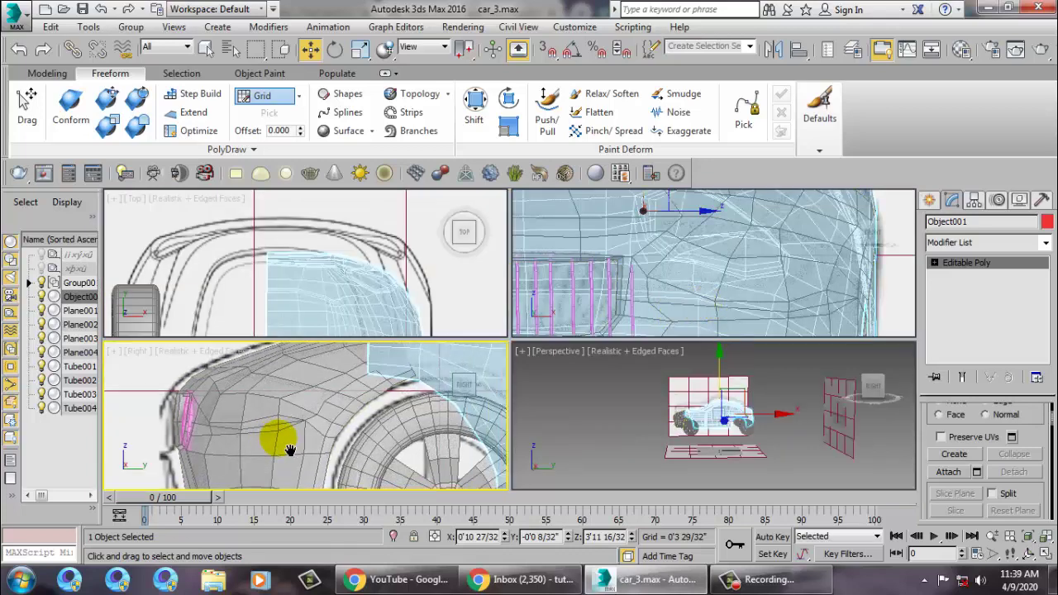
pyautogui.hotkey('alt', 'w')
pyautogui.scroll(-3, 402, 366)
pyautogui.scroll(-2, 500, 362)
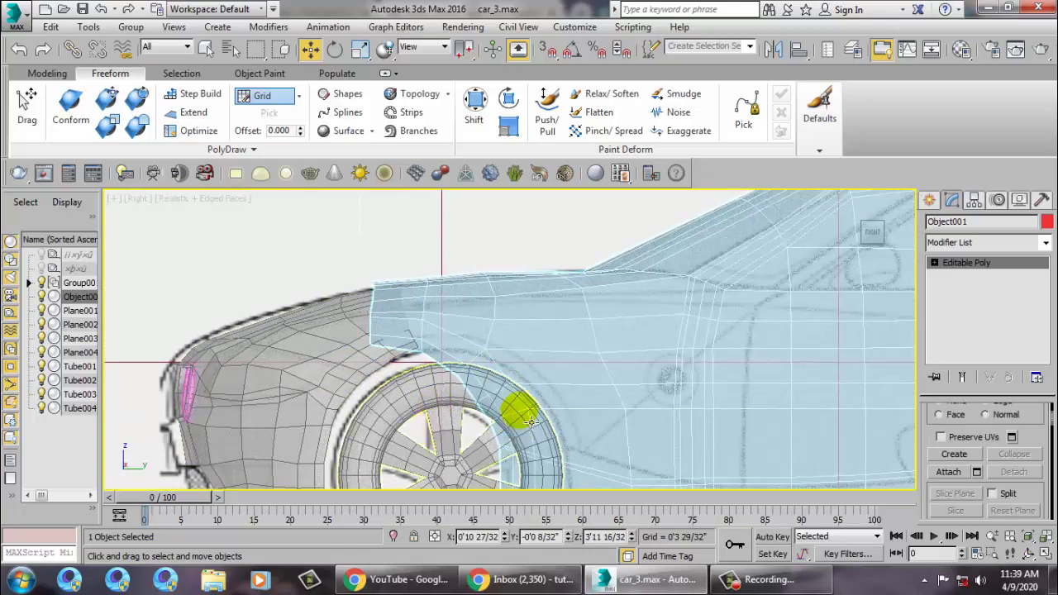
pyautogui.scroll(-2, 659, 355)
pyautogui.moveTo(643, 339); pyautogui.dragTo(677, 336)
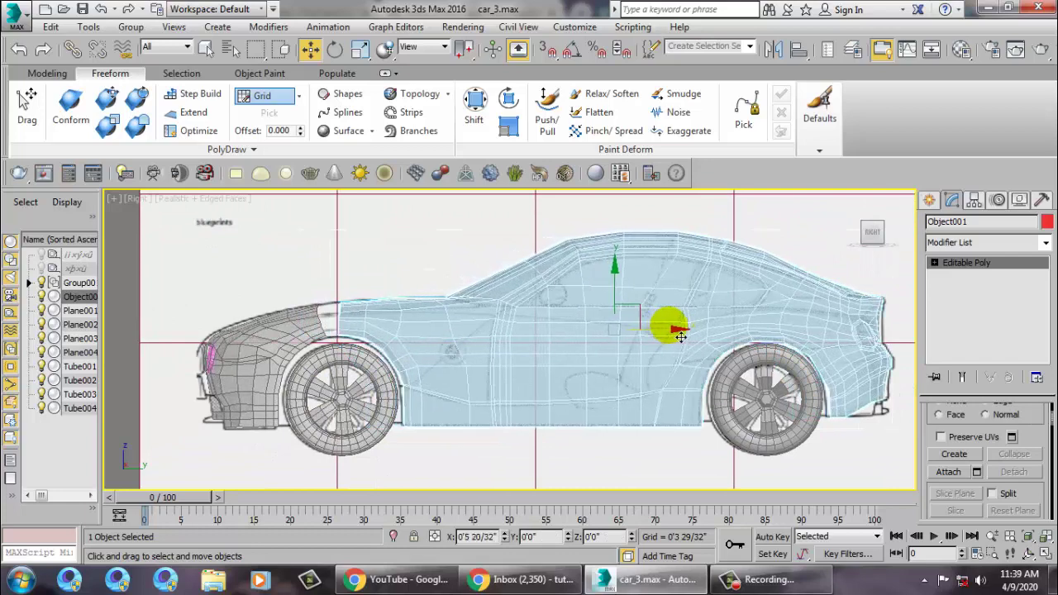
# Maximize the Perspective view, orbit in on the front, and select the bumper
pyautogui.hotkey('alt', 'w')
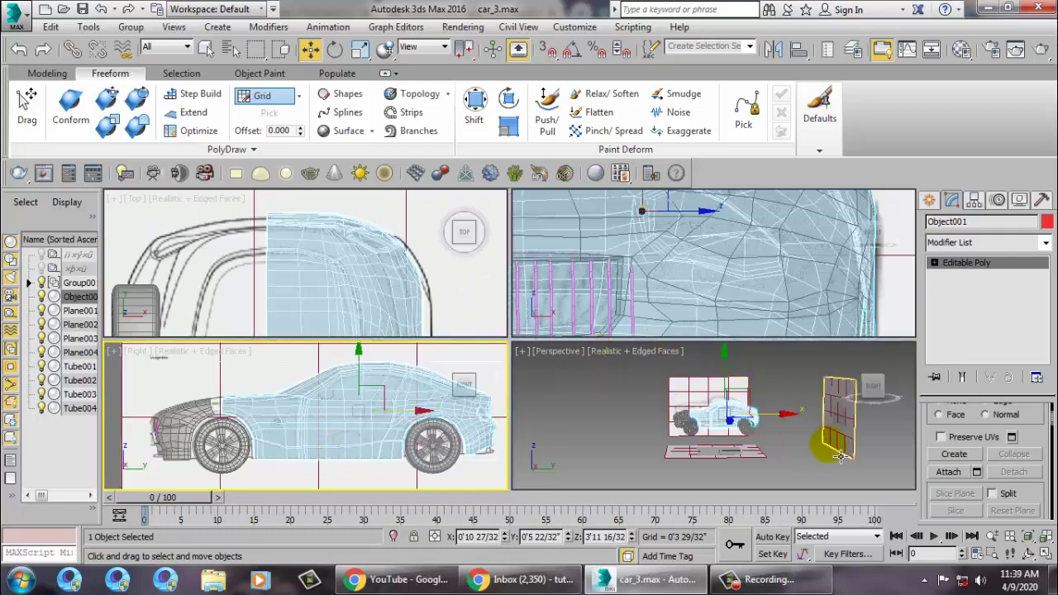
pyautogui.rightClick(780, 432)
pyautogui.hotkey('alt', 'w')
pyautogui.keyDown('alt'); pyautogui.moveTo(401, 323); pyautogui.dragTo(459, 363, button='middle'); pyautogui.keyUp('alt')
pyautogui.scroll(5, 458, 364)
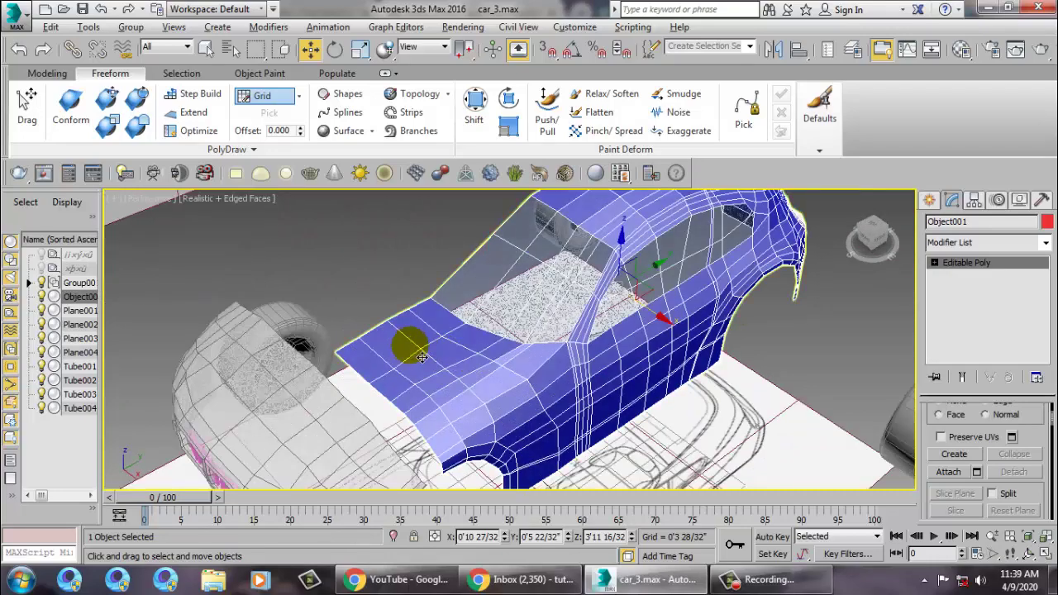
pyautogui.moveTo(406, 343)
pyautogui.keyDown('alt'); pyautogui.mouseDown(button='middle')
pyautogui.moveTo(524, 248)
pyautogui.moveTo(468, 338)
pyautogui.mouseUp(button='middle'); pyautogui.keyUp('alt')
pyautogui.click(406, 345)
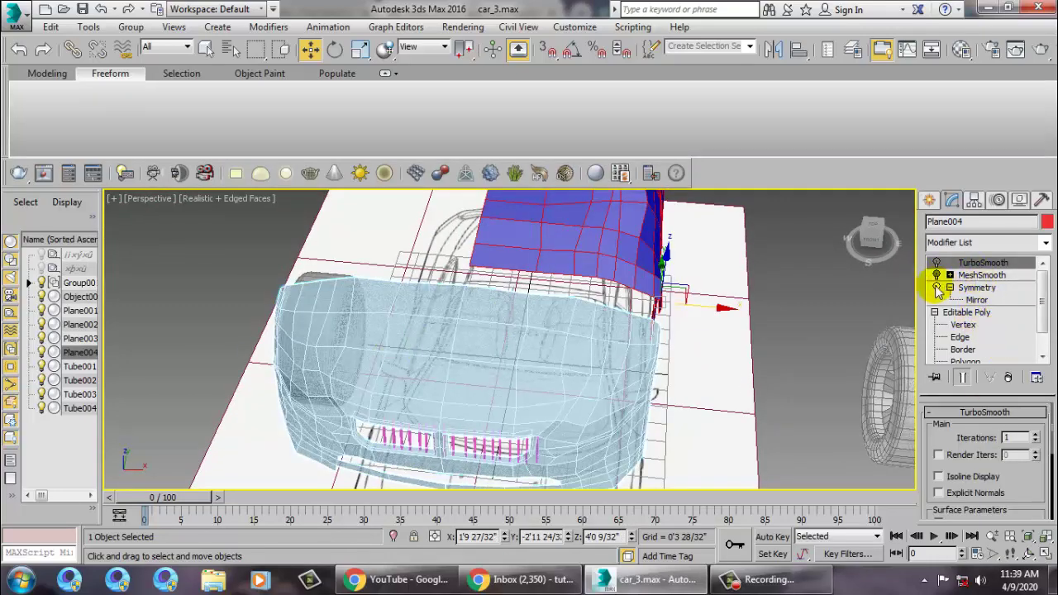
# Inspect the bumper's edges and its smoothing modifier settings
pyautogui.moveTo(496, 347)
pyautogui.keyDown('alt'); pyautogui.mouseDown(button='middle')
pyautogui.moveTo(504, 371)
pyautogui.moveTo(548, 333)
pyautogui.moveTo(750, 328)
pyautogui.moveTo(579, 319)
pyautogui.moveTo(633, 302)
pyautogui.mouseUp(button='middle'); pyautogui.keyUp('alt')
pyautogui.scroll(3, 614, 303)
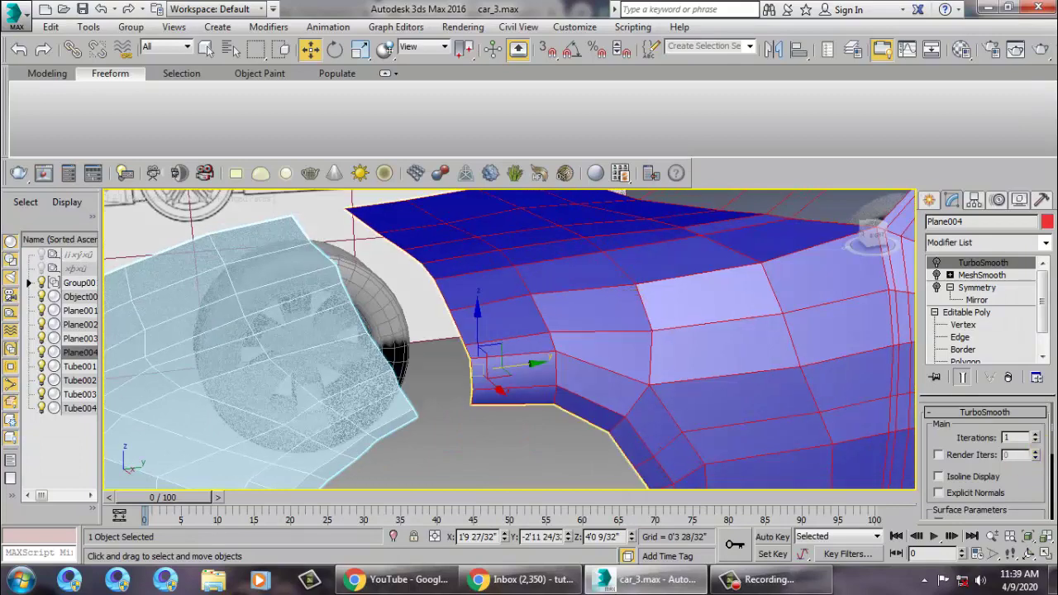
pyautogui.click(967, 338)
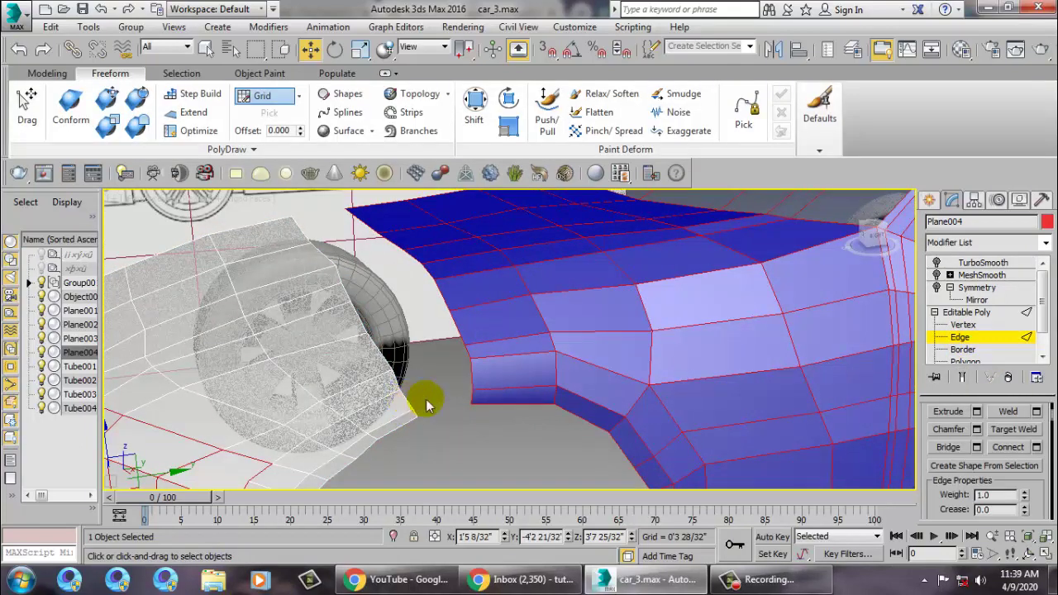
pyautogui.click(966, 314)
pyautogui.click(982, 263)
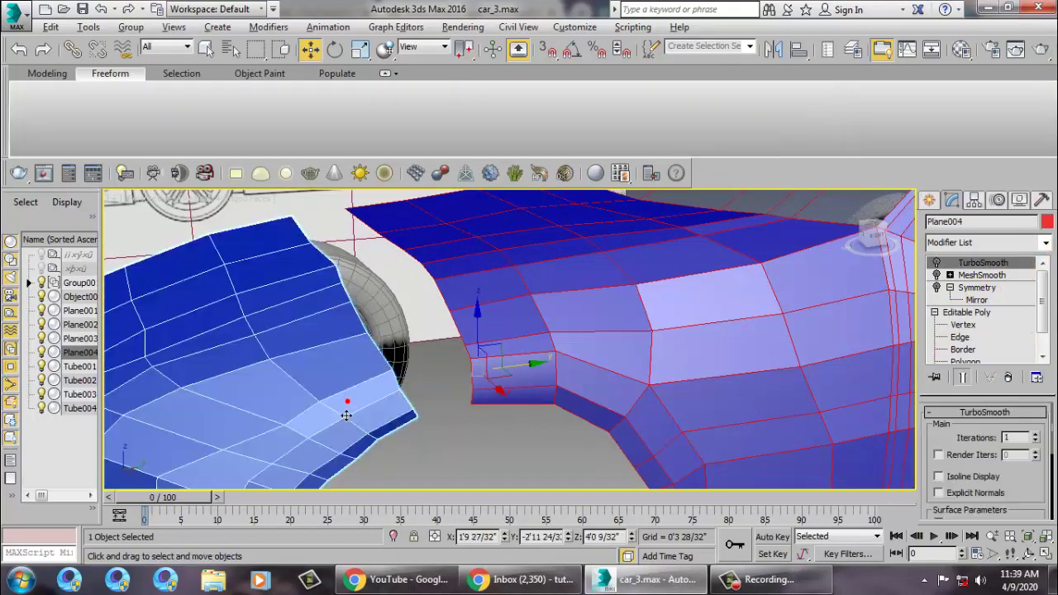
# Attach the front bumper Plane004 into the Object001 body
pyautogui.click(659, 353)
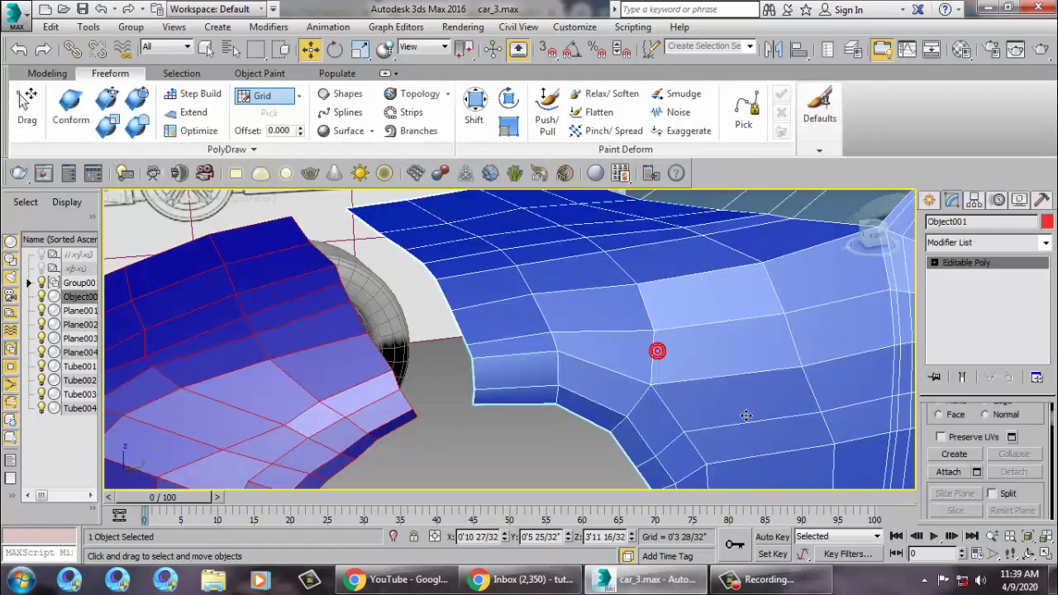
pyautogui.click(978, 471)
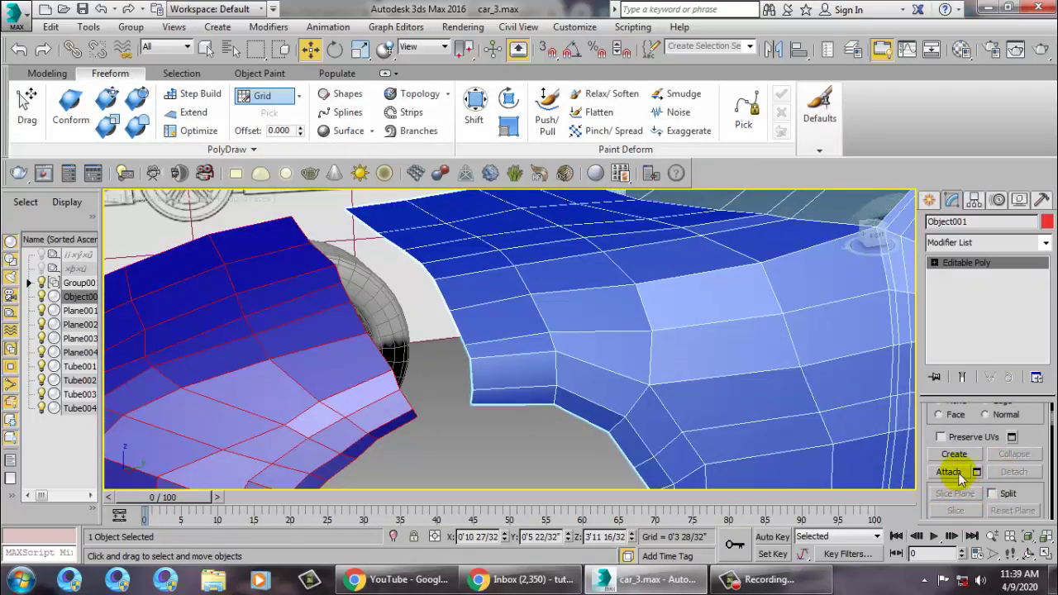
pyautogui.click(208, 366)
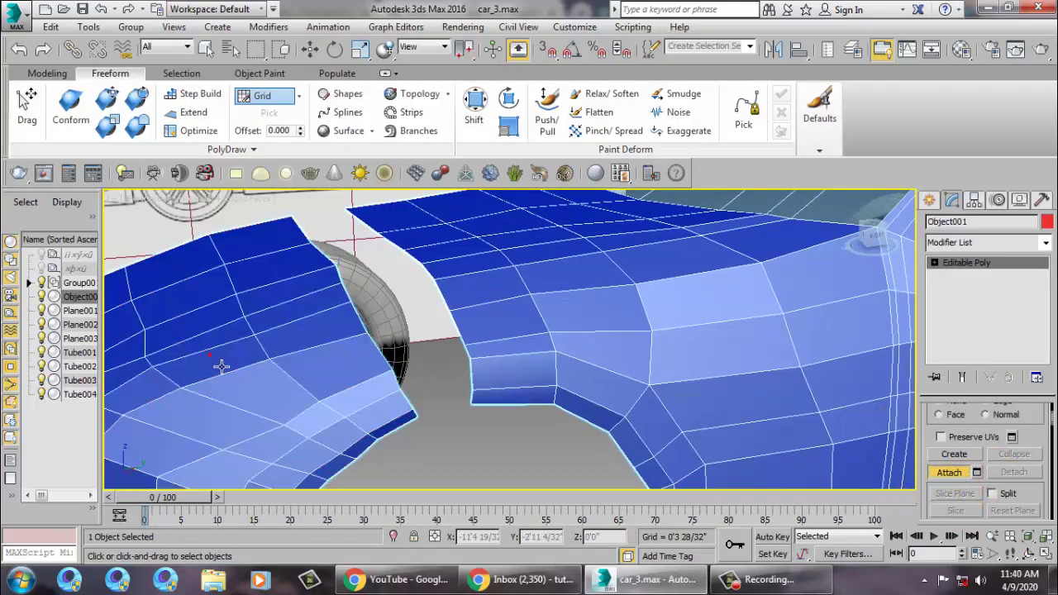
# Bridge the bumper's open edge to the body's edges above the front wheel arch
pyautogui.click(931, 262)
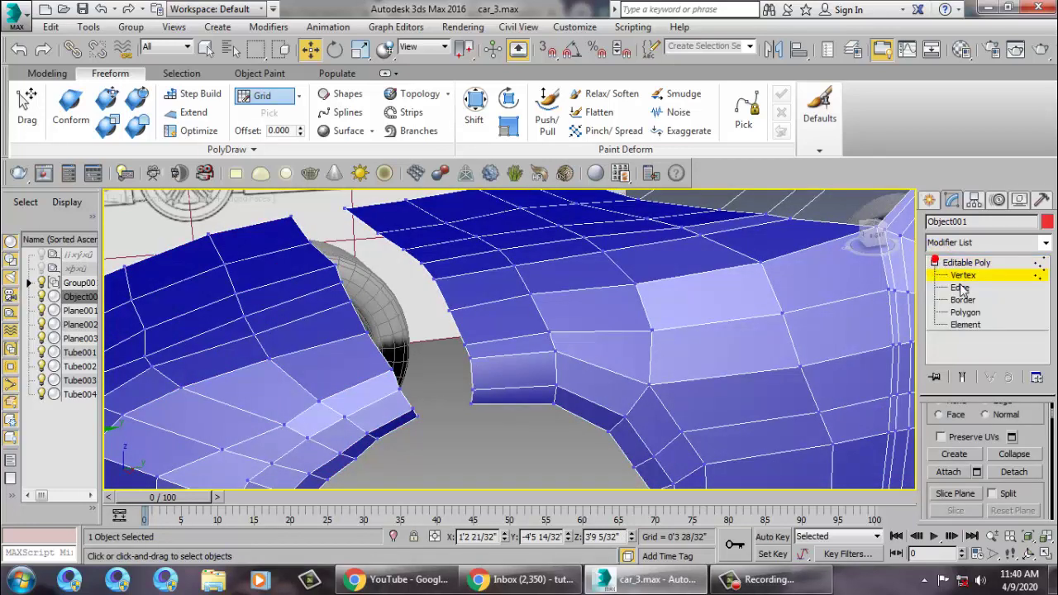
pyautogui.click(961, 287)
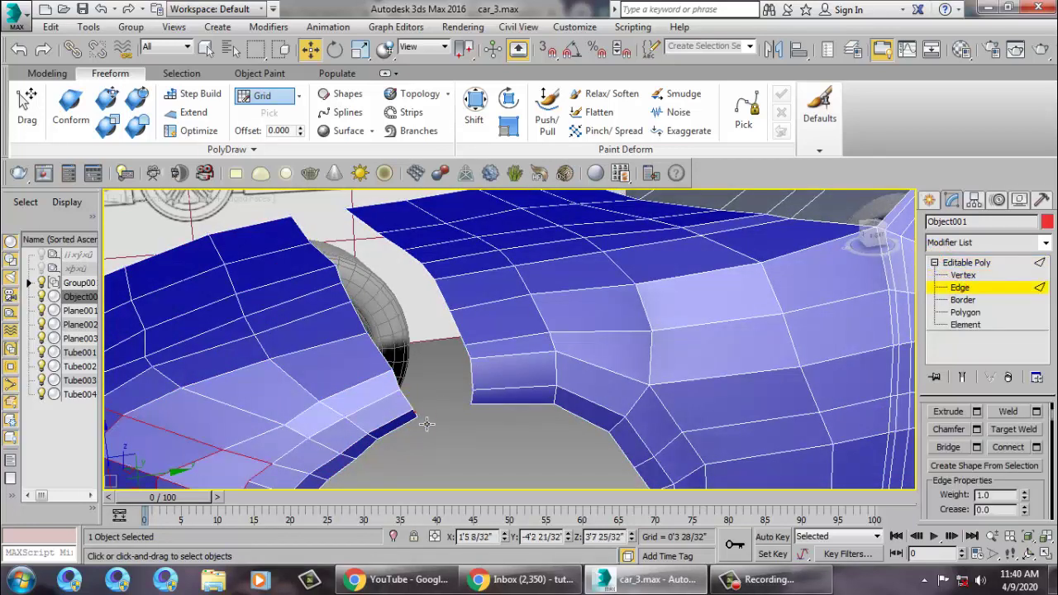
pyautogui.click(405, 401)
pyautogui.moveTo(419, 409)
pyautogui.keyDown('alt'); pyautogui.mouseDown(button='middle')
pyautogui.moveTo(417, 372)
pyautogui.moveTo(487, 403)
pyautogui.mouseUp(button='middle'); pyautogui.keyUp('alt')
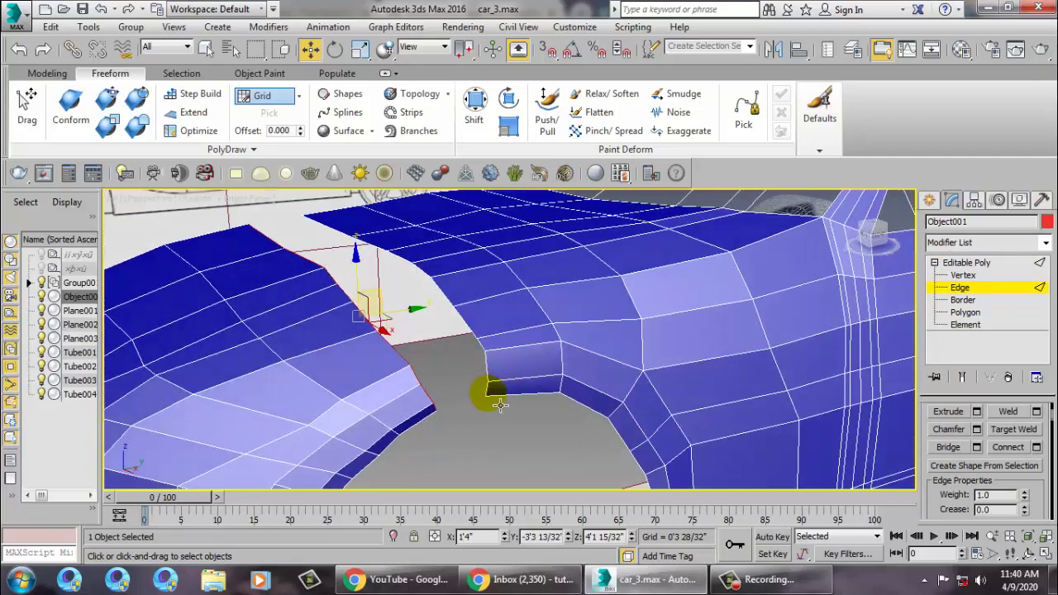
pyautogui.keyDown('ctrl'); pyautogui.click(500, 403); pyautogui.keyUp('ctrl')
pyautogui.click(948, 447)
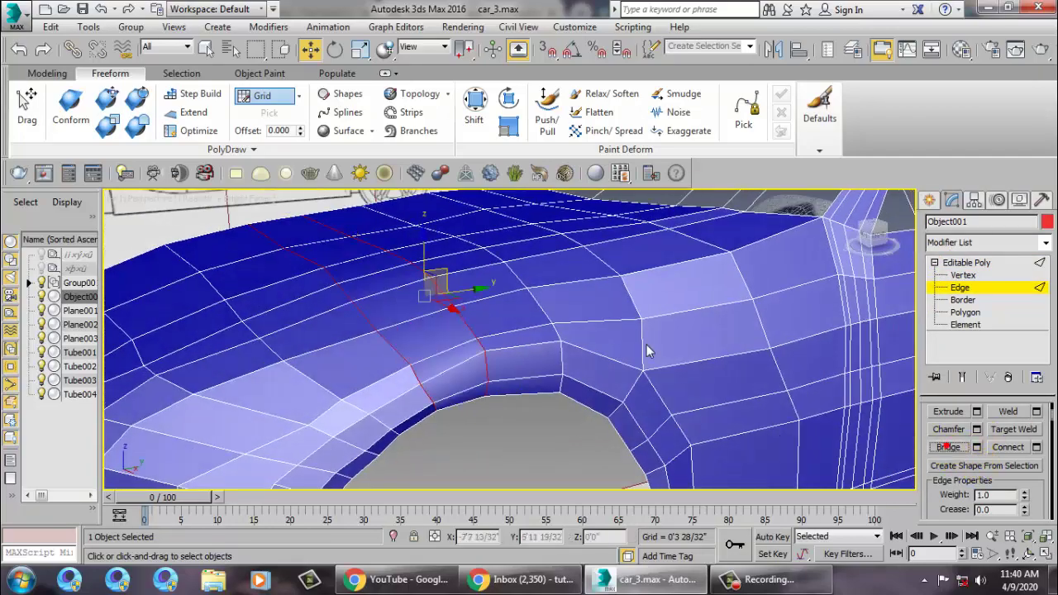
# Check the joined body in the side and perspective views, ending facing the front grille
pyautogui.moveTo(550, 276)
pyautogui.keyDown('alt'); pyautogui.mouseDown(button='middle')
pyautogui.moveTo(562, 328)
pyautogui.moveTo(465, 292)
pyautogui.mouseUp(button='middle'); pyautogui.keyUp('alt')
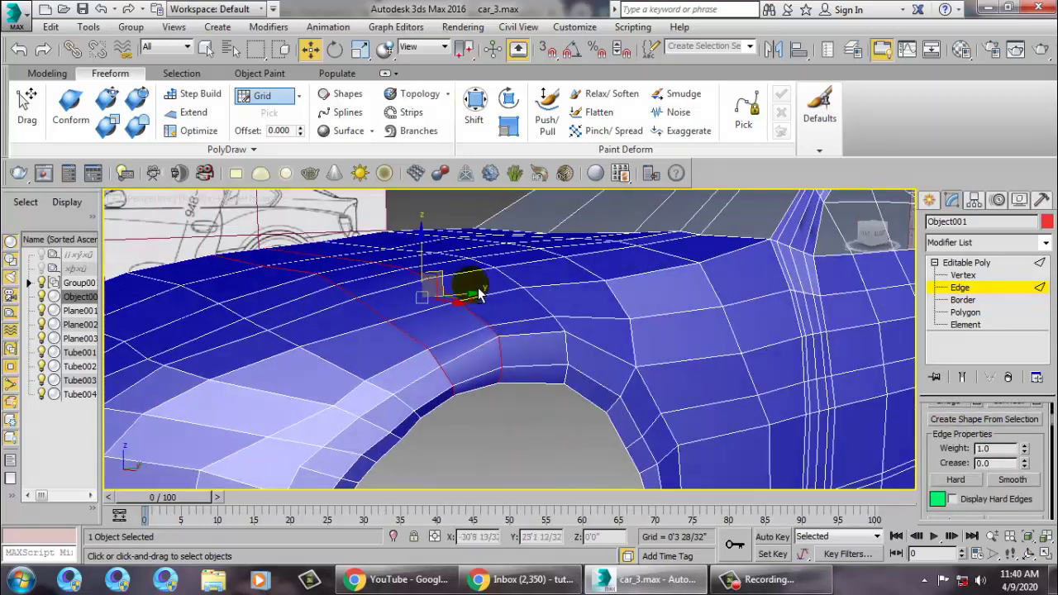
pyautogui.hotkey('alt', 'w')
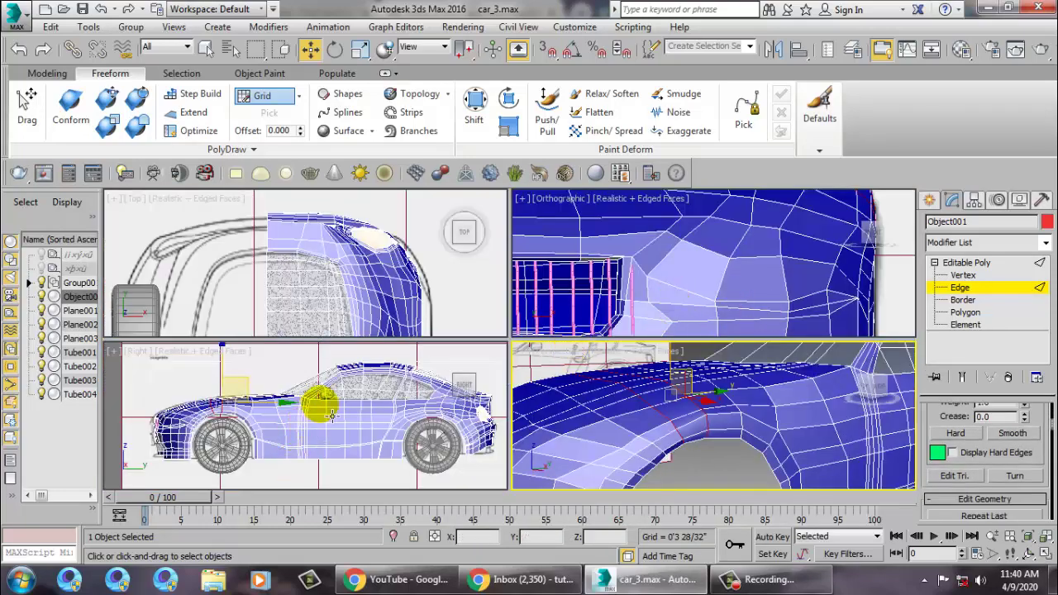
pyautogui.moveTo(317, 389); pyautogui.dragTo(302, 389, button='middle')
pyautogui.hotkey('alt', 'w')
pyautogui.hotkey('alt', 'w')
pyautogui.hotkey('alt', 'w')
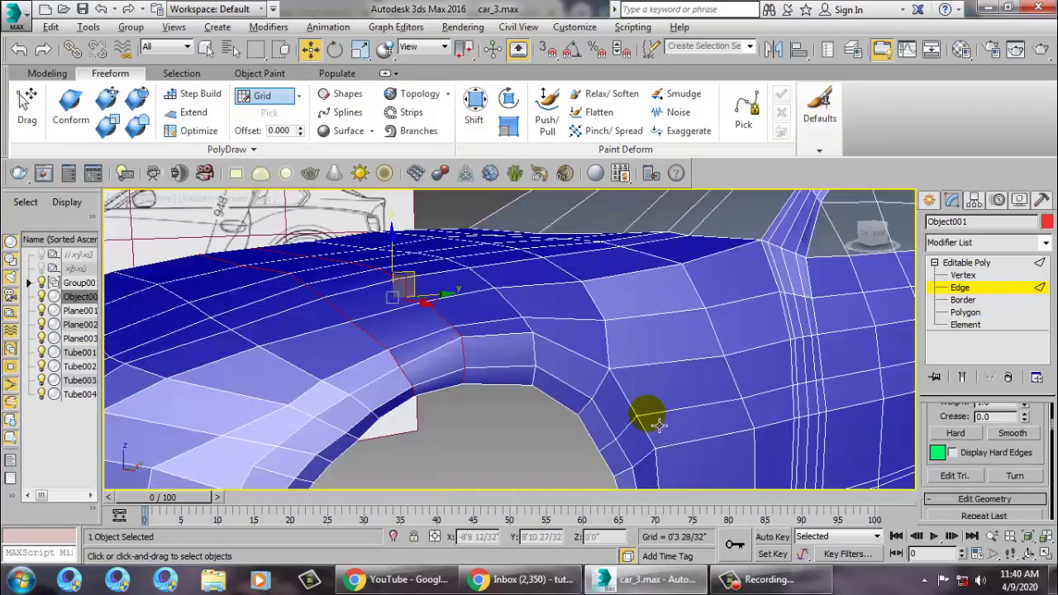
pyautogui.moveTo(642, 413)
pyautogui.keyDown('alt'); pyautogui.mouseDown(button='middle')
pyautogui.moveTo(376, 382)
pyautogui.moveTo(496, 385)
pyautogui.mouseUp(button='middle'); pyautogui.keyUp('alt')
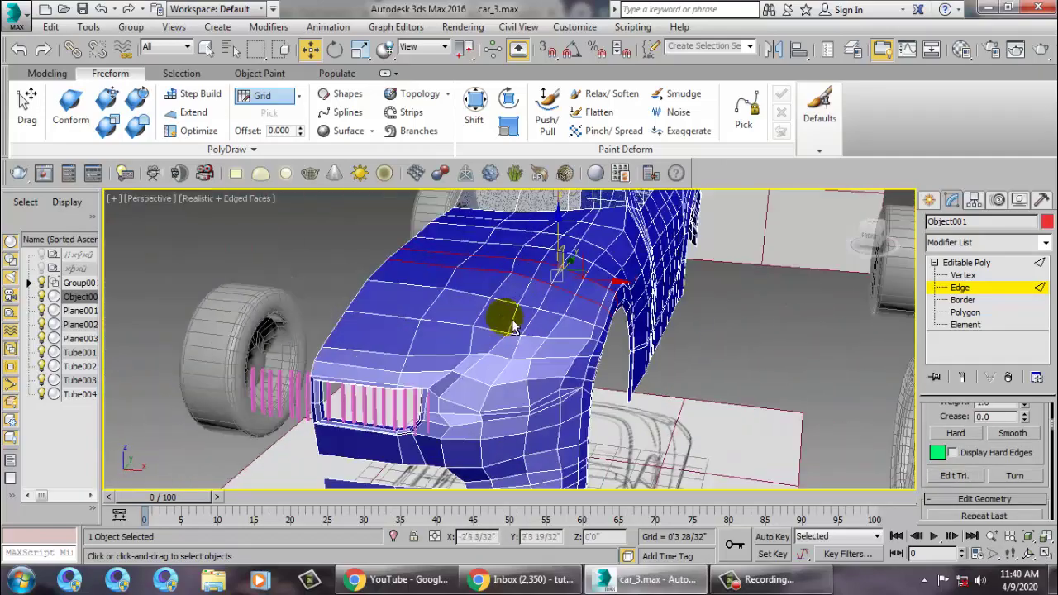
pyautogui.scroll(3, 495, 385)
pyautogui.scroll(-4, 519, 347)
pyautogui.moveTo(561, 265)
pyautogui.keyDown('alt'); pyautogui.mouseDown(button='middle')
pyautogui.moveTo(597, 290)
pyautogui.moveTo(559, 281)
pyautogui.moveTo(566, 323)
pyautogui.moveTo(557, 324)
pyautogui.moveTo(619, 448)
pyautogui.moveTo(827, 347)
pyautogui.mouseUp(button='middle'); pyautogui.keyUp('alt')
# At Polygon level, build the headlight selection from neighbouring faces in the see-through Front view
pyautogui.click(965, 312)
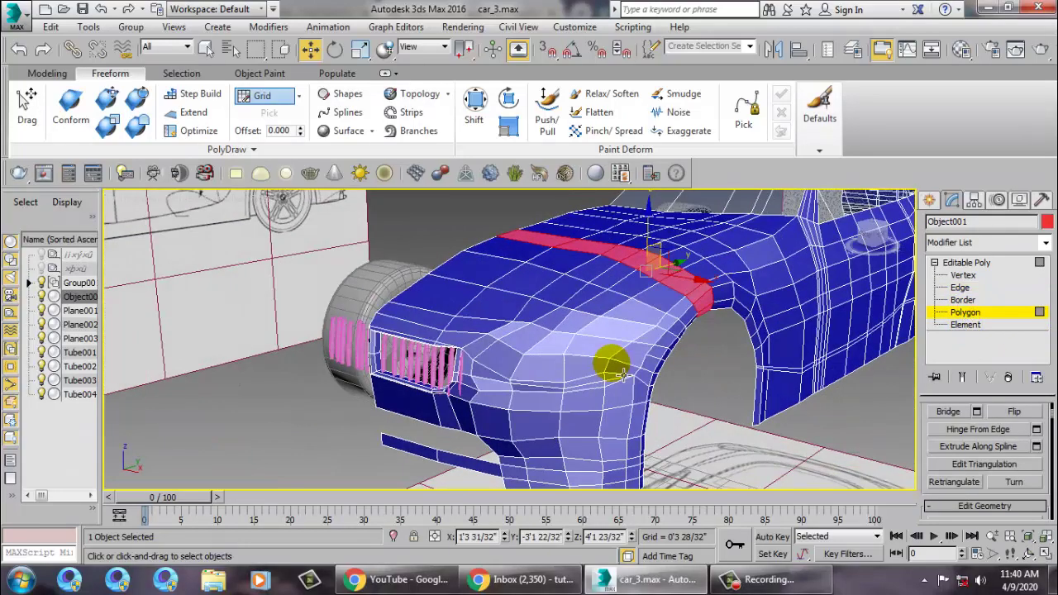
pyautogui.keyDown('alt'); pyautogui.moveTo(609, 358); pyautogui.dragTo(533, 368, button='middle'); pyautogui.keyUp('alt')
pyautogui.hotkey('alt', 'w')
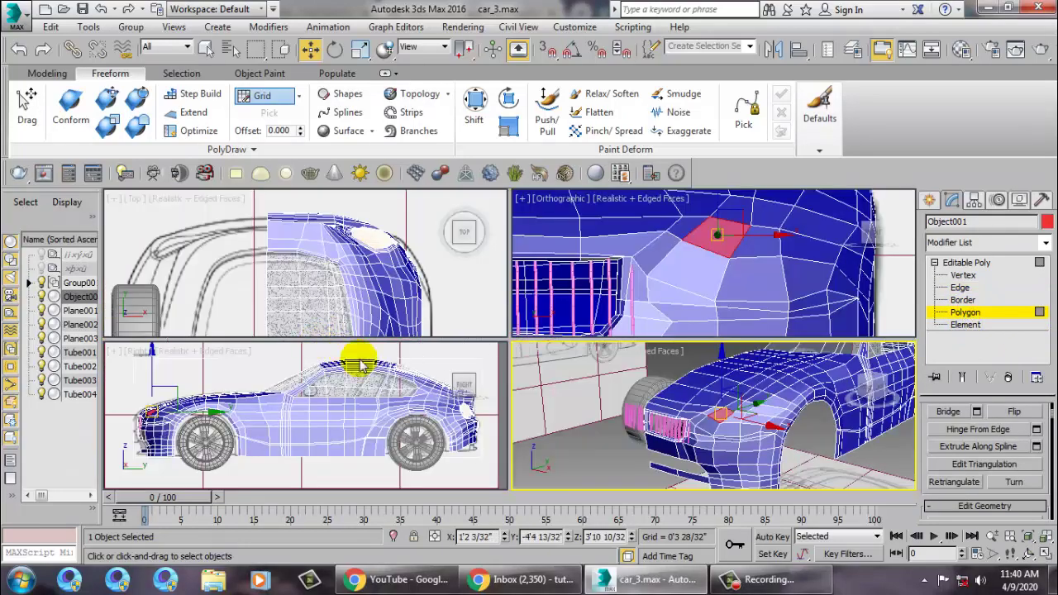
pyautogui.hotkey('alt', 'w')
pyautogui.hotkey('alt', 'x')
pyautogui.hotkey('alt', 'w')
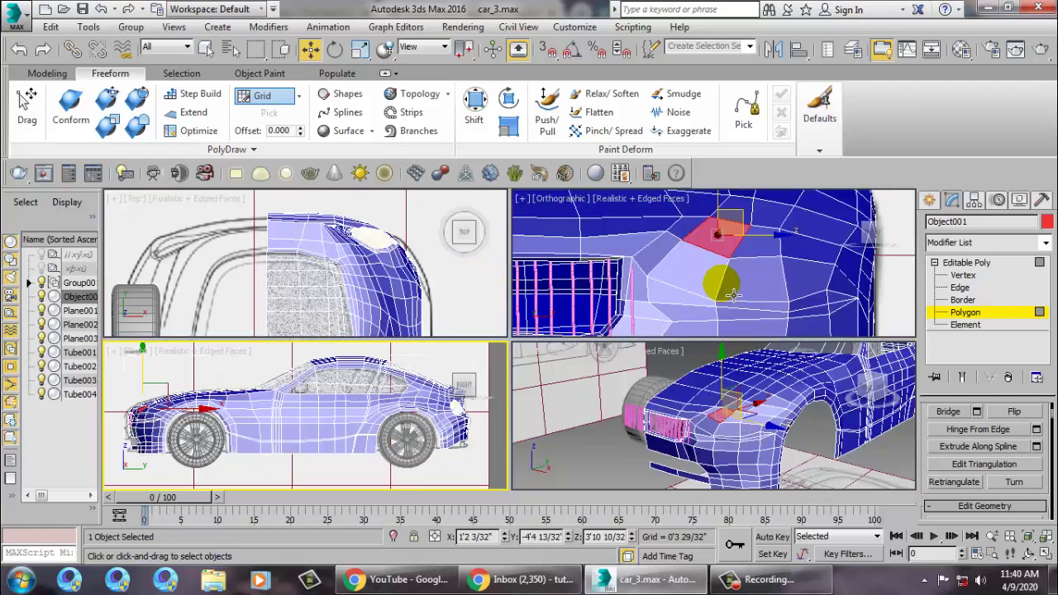
pyautogui.hotkey('alt', 'w')
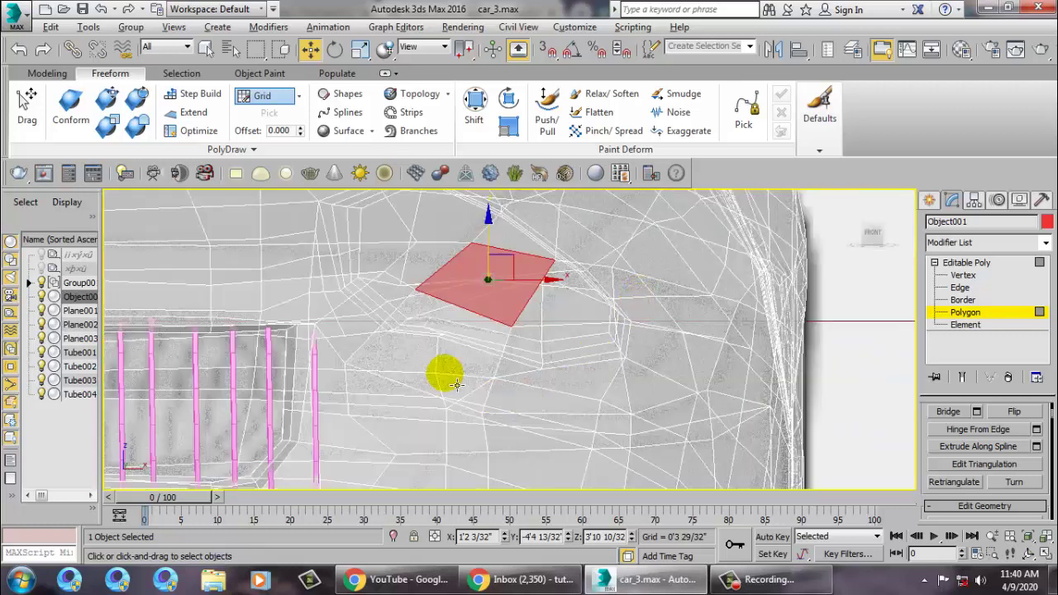
pyautogui.moveTo(464, 330); pyautogui.dragTo(504, 342)
pyautogui.keyDown('ctrl'); pyautogui.click(532, 403); pyautogui.keyUp('ctrl')
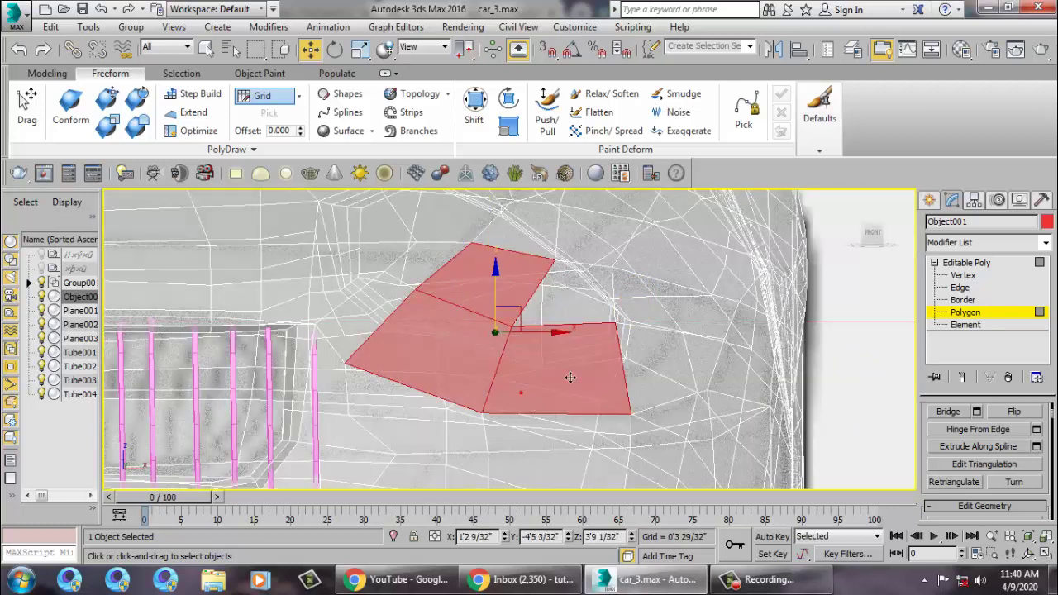
pyautogui.keyDown('ctrl'); pyautogui.click(679, 320); pyautogui.keyUp('ctrl')
pyautogui.keyDown('ctrl'); pyautogui.click(677, 396); pyautogui.keyUp('ctrl')
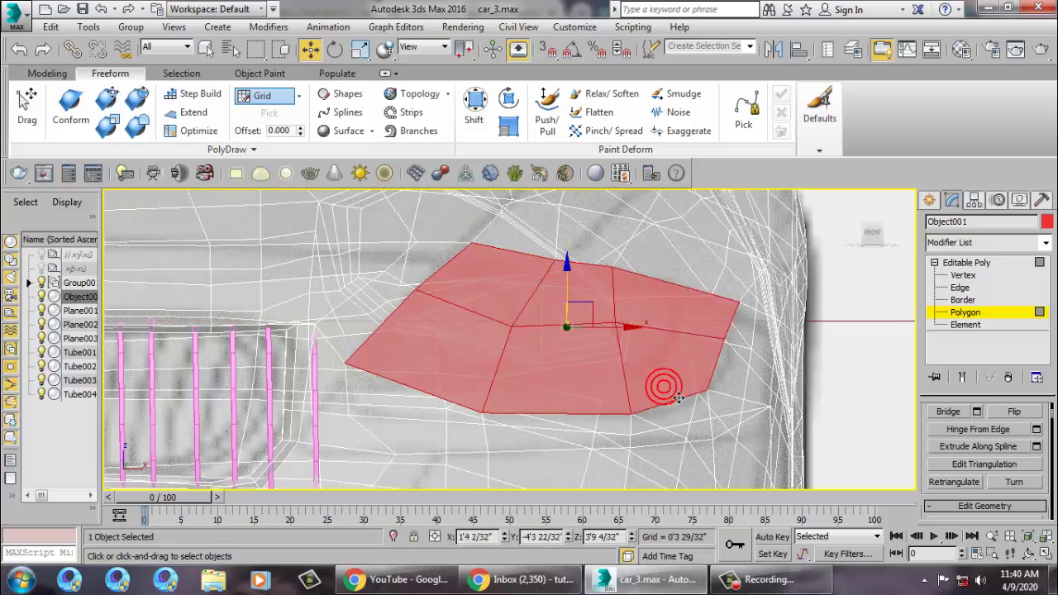
# Inspect the headlight polygon group around the car's front corner in the shaded Perspective view
pyautogui.hotkey('alt', 'w')
pyautogui.hotkey('alt', 'w')
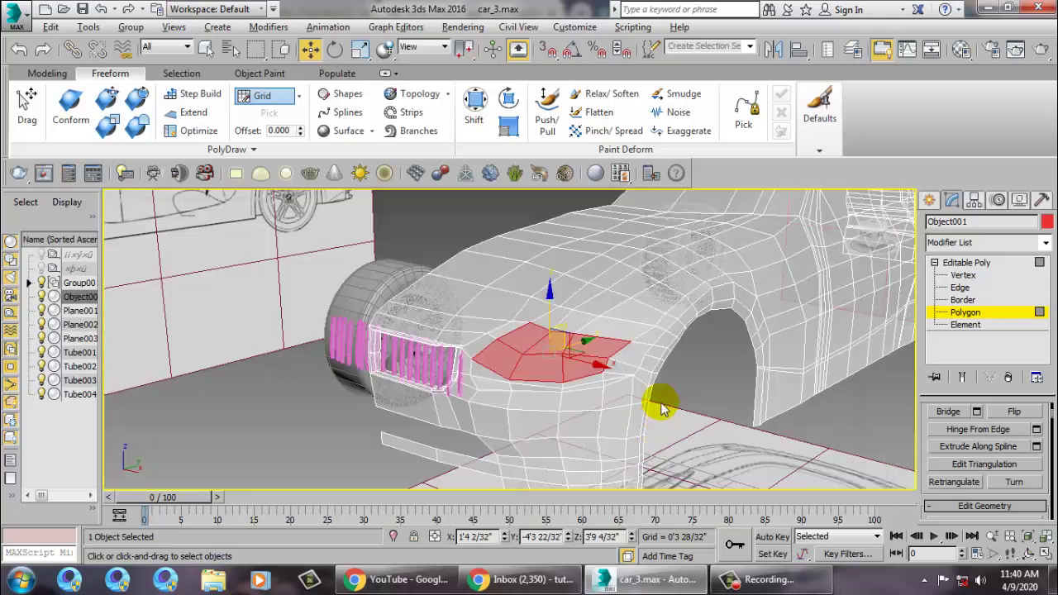
pyautogui.hotkey('alt', 'x')
pyautogui.keyDown('alt'); pyautogui.moveTo(598, 364); pyautogui.dragTo(598, 450, button='middle'); pyautogui.keyUp('alt')
pyautogui.scroll(5, 637, 330)
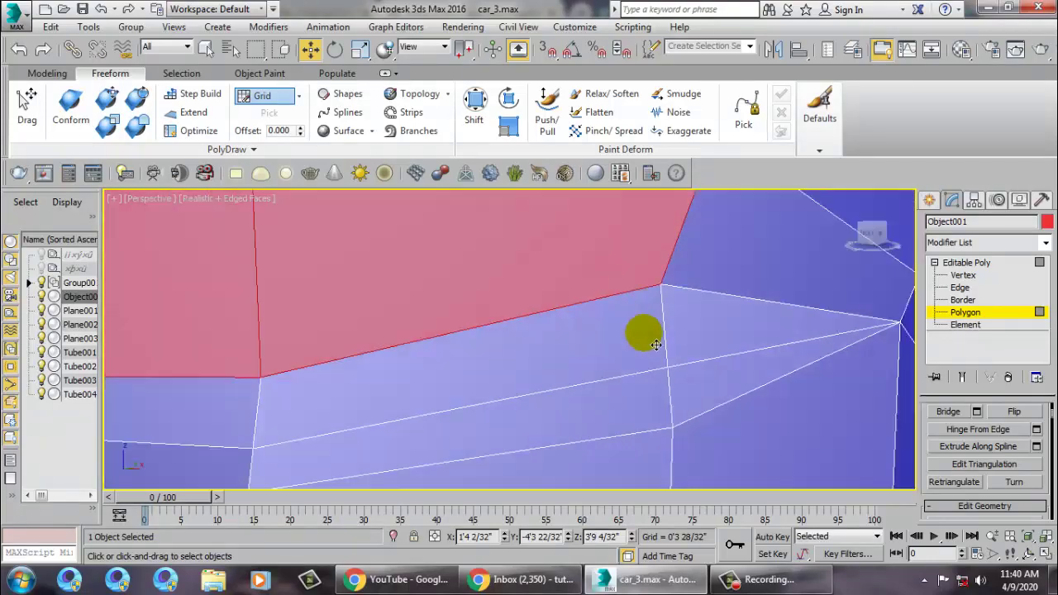
pyautogui.scroll(-5, 601, 394)
pyautogui.keyDown('alt'); pyautogui.moveTo(601, 394); pyautogui.dragTo(577, 356, button='middle'); pyautogui.keyUp('alt')
pyautogui.scroll(5, 577, 355)
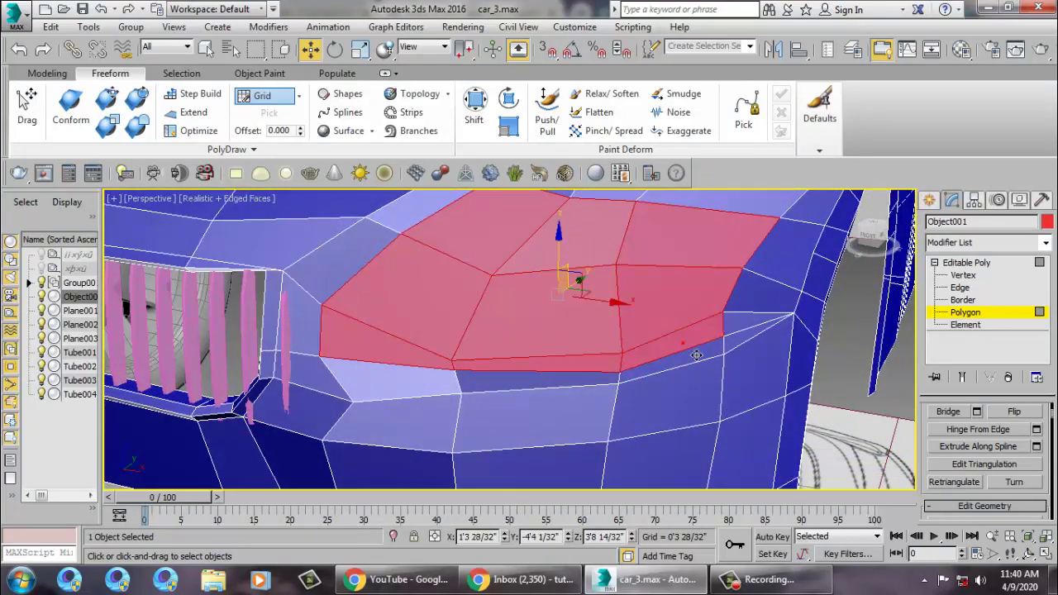
pyautogui.scroll(-5, 697, 354)
pyautogui.keyDown('alt'); pyautogui.moveTo(697, 355); pyautogui.dragTo(776, 337, button='middle'); pyautogui.keyUp('alt')
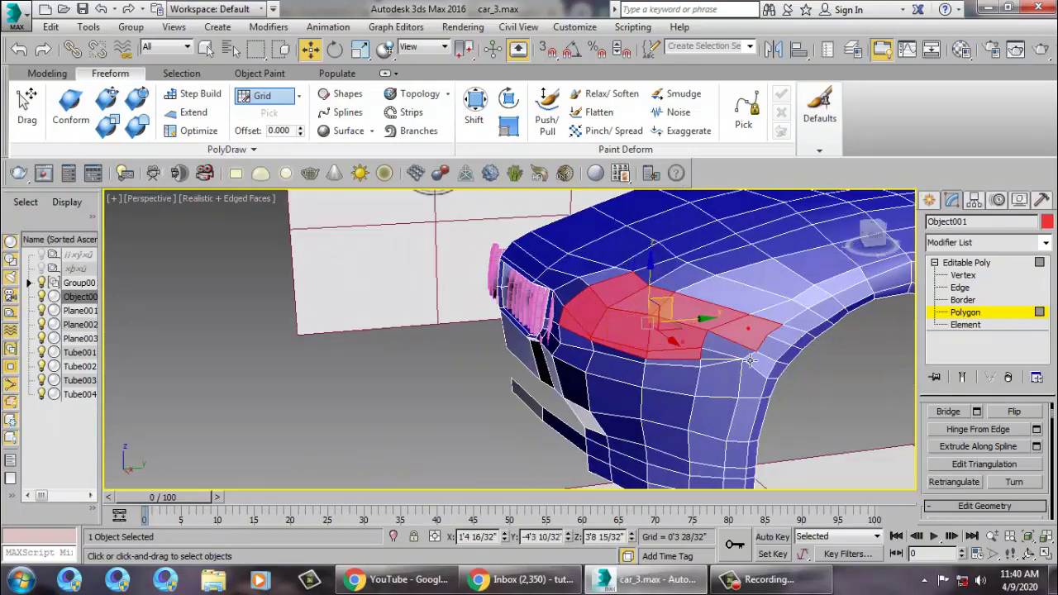
# In the Right view, shift the headlight polygons left and down onto the side blueprint
pyautogui.hotkey('alt', 'w')
pyautogui.rightClick(377, 385)
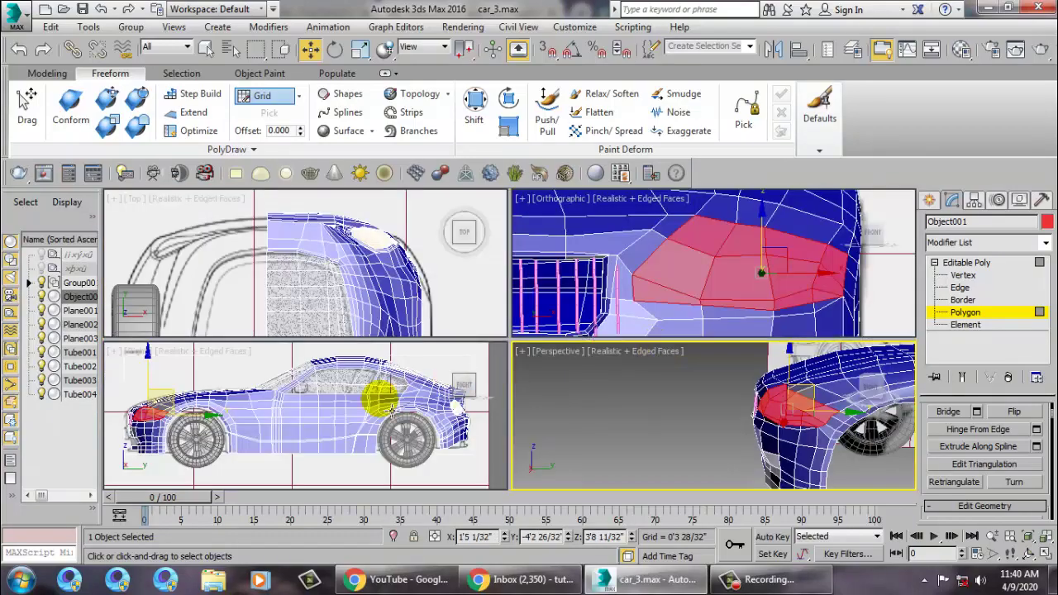
pyautogui.hotkey('alt', 'w')
pyautogui.scroll(3, 335, 372)
pyautogui.scroll(2, 420, 335)
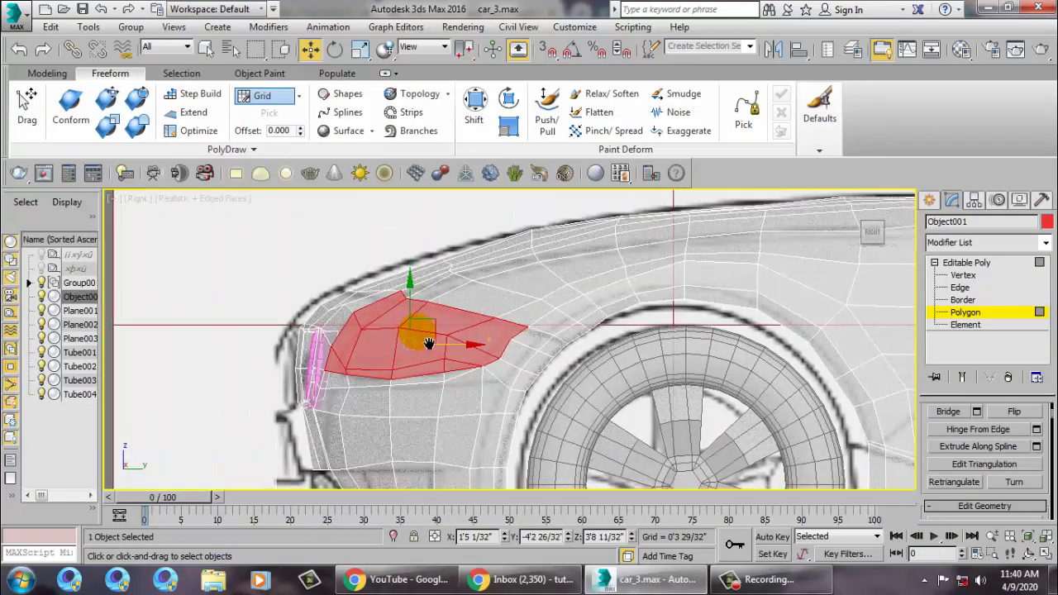
pyautogui.scroll(2, 467, 376)
pyautogui.moveTo(404, 387); pyautogui.dragTo(216, 396)
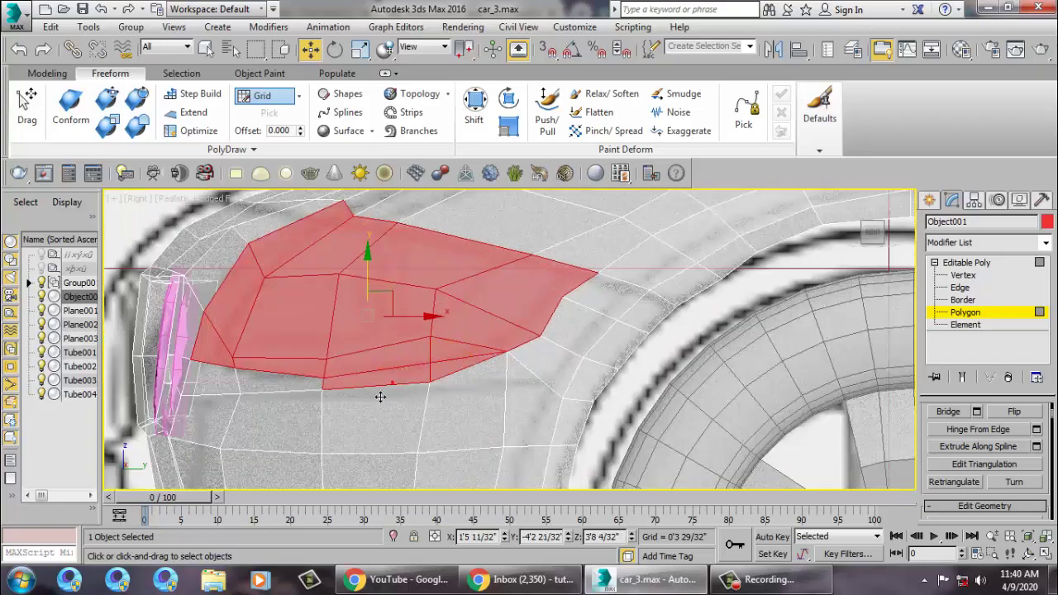
pyautogui.hotkey('alt', 'w')
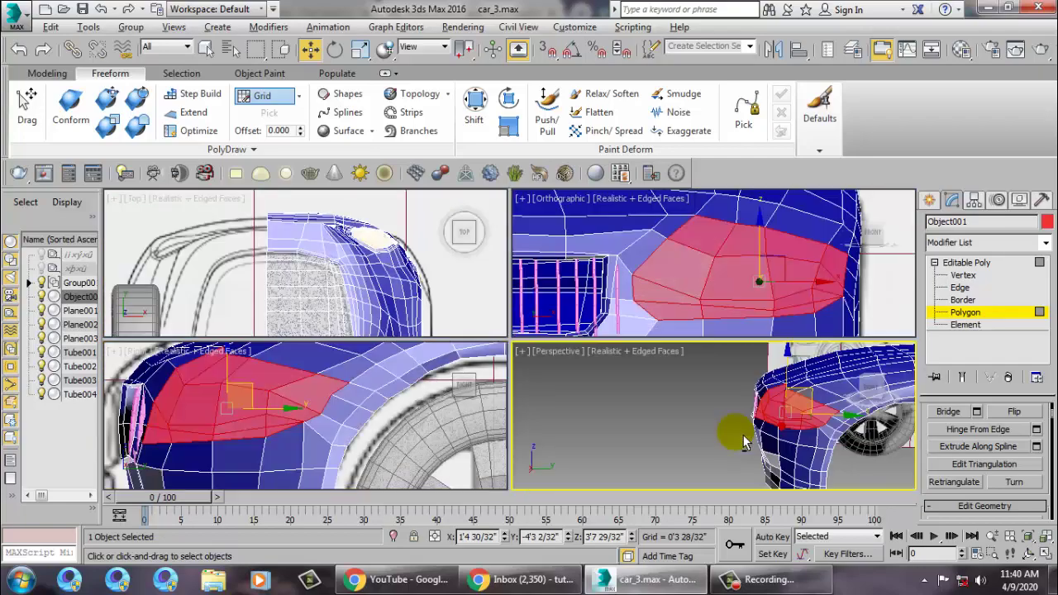
pyautogui.rightClick(732, 432)
pyautogui.hotkey('alt', 'w')
pyautogui.moveTo(720, 435)
pyautogui.keyDown('alt'); pyautogui.mouseDown(button='middle')
pyautogui.moveTo(725, 402)
pyautogui.moveTo(616, 373)
pyautogui.moveTo(667, 314)
pyautogui.moveTo(628, 368)
pyautogui.moveTo(703, 430)
pyautogui.moveTo(653, 438)
pyautogui.moveTo(644, 359)
pyautogui.moveTo(698, 373)
pyautogui.moveTo(743, 353)
pyautogui.mouseUp(button='middle'); pyautogui.keyUp('alt')
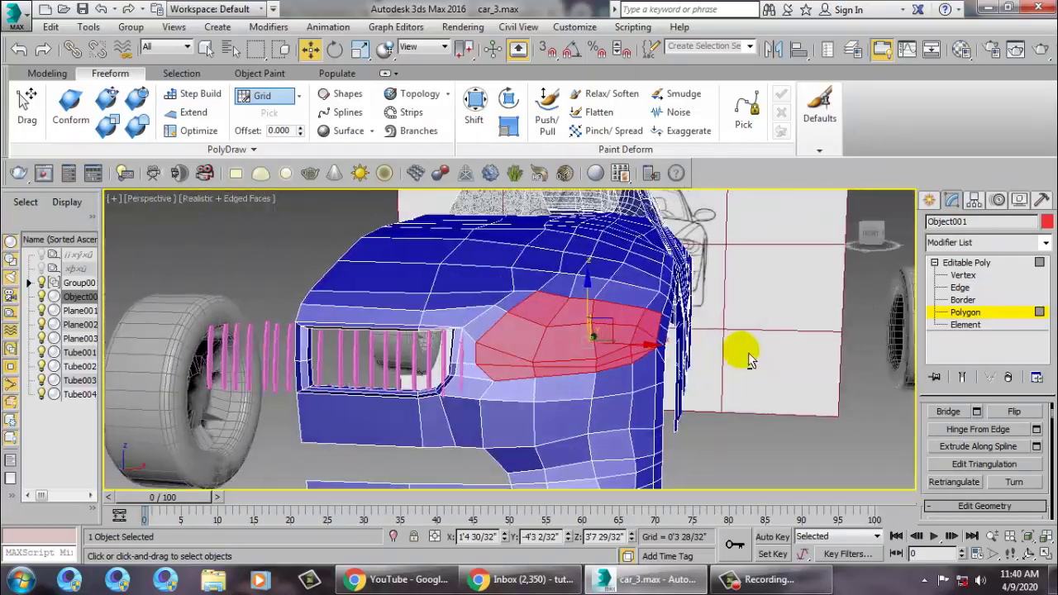
# Check the headlight placement against the car's front in the Top view blueprint
pyautogui.hotkey('alt', 'w')
pyautogui.rightClick(293, 247)
pyautogui.hotkey('alt', 'w')
pyautogui.moveTo(513, 213); pyautogui.dragTo(649, 402, button='middle')
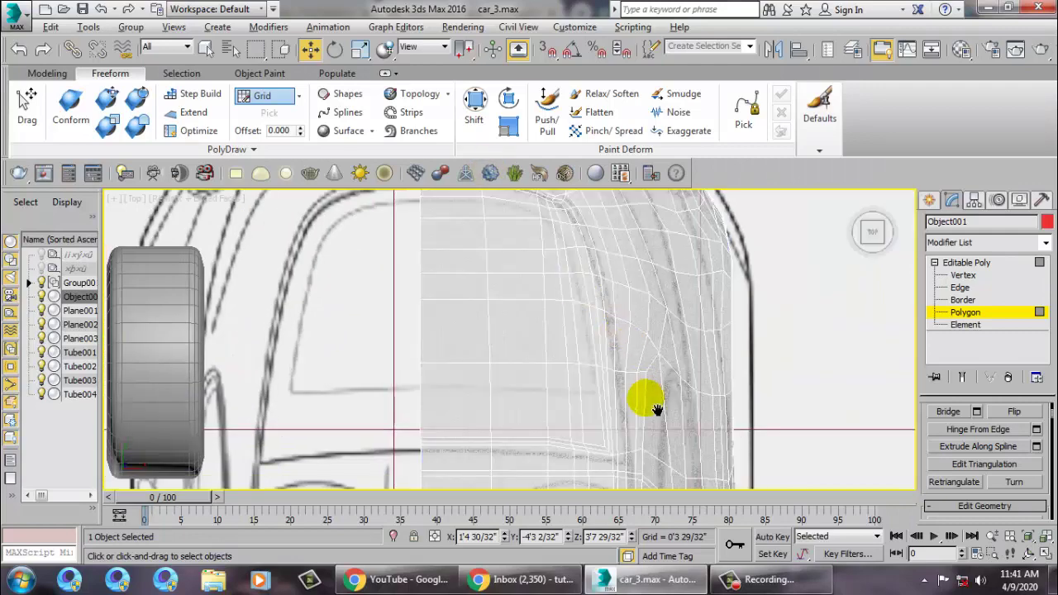
pyautogui.scroll(-3, 680, 331)
pyautogui.scroll(2, 642, 303)
pyautogui.scroll(2, 642, 303)
pyautogui.moveTo(642, 303); pyautogui.dragTo(692, 275, button='middle')
pyautogui.scroll(2, 666, 301)
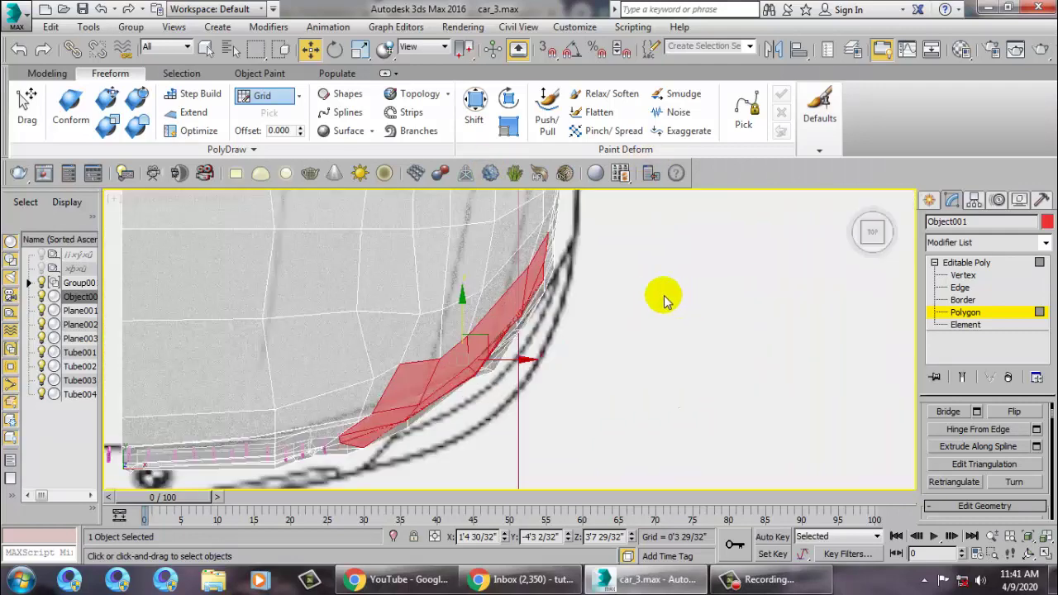
pyautogui.scroll(-2, 579, 289)
# Verify the headlight in the Front view, then re-orbit the Perspective view on the front corner
pyautogui.hotkey('alt', 'w')
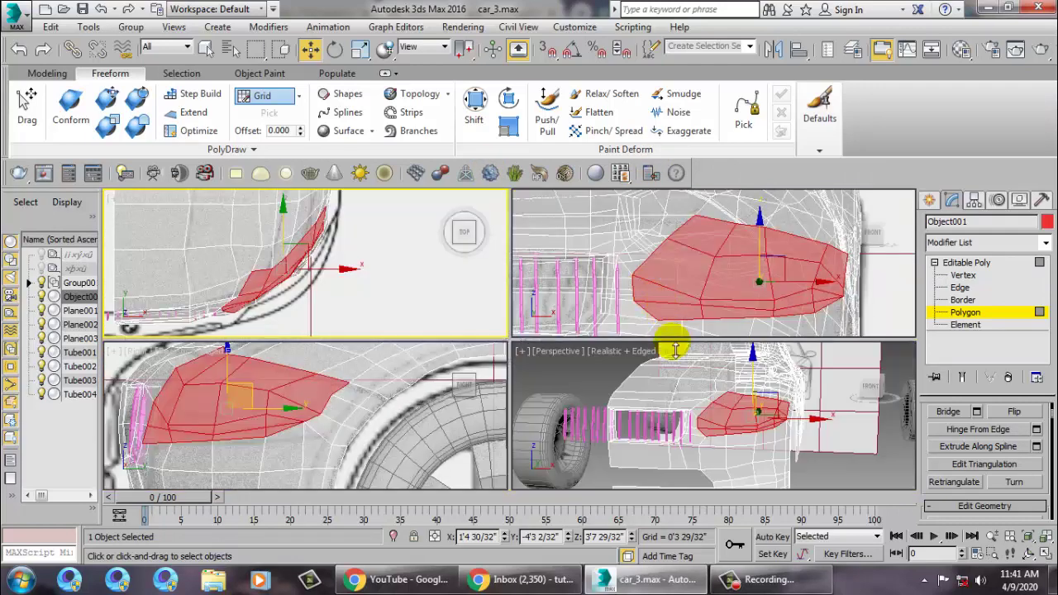
pyautogui.rightClick(653, 263)
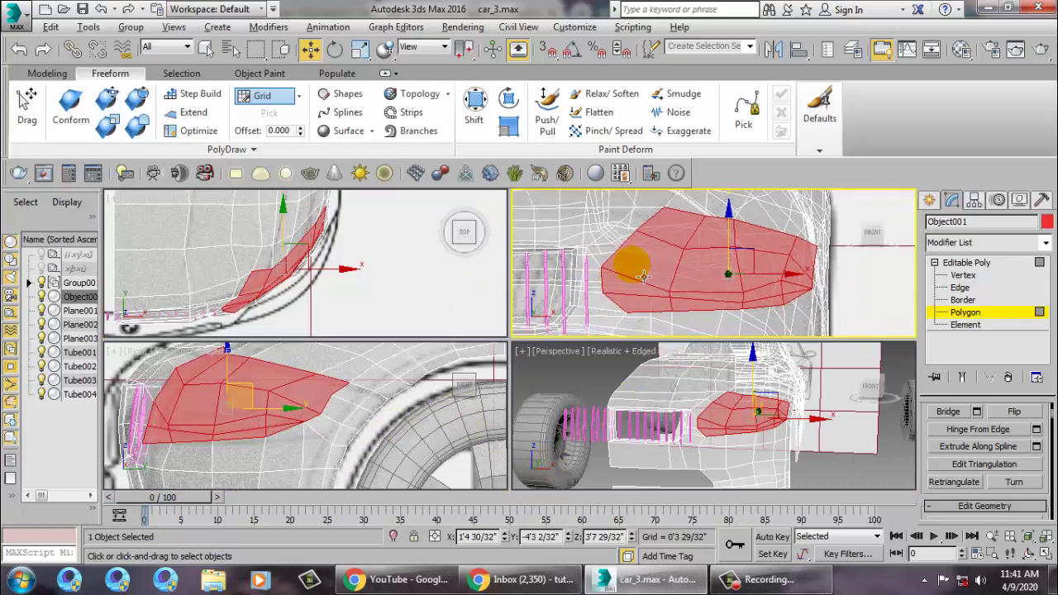
pyautogui.hotkey('alt', 'w')
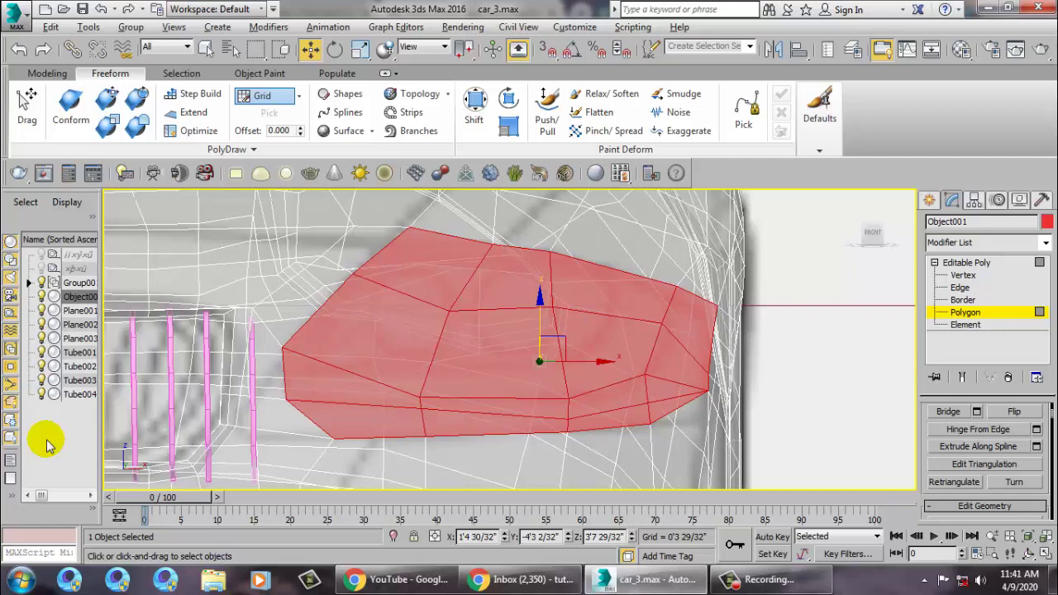
pyautogui.hotkey('alt', 'w')
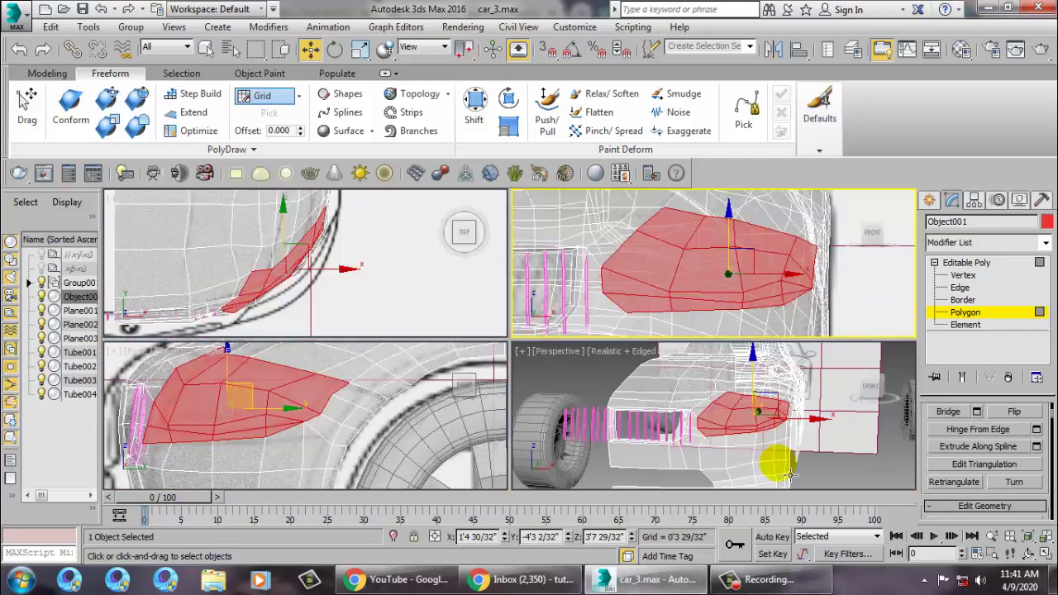
pyautogui.hotkey('alt', 'w')
pyautogui.hotkey('alt', 'w')
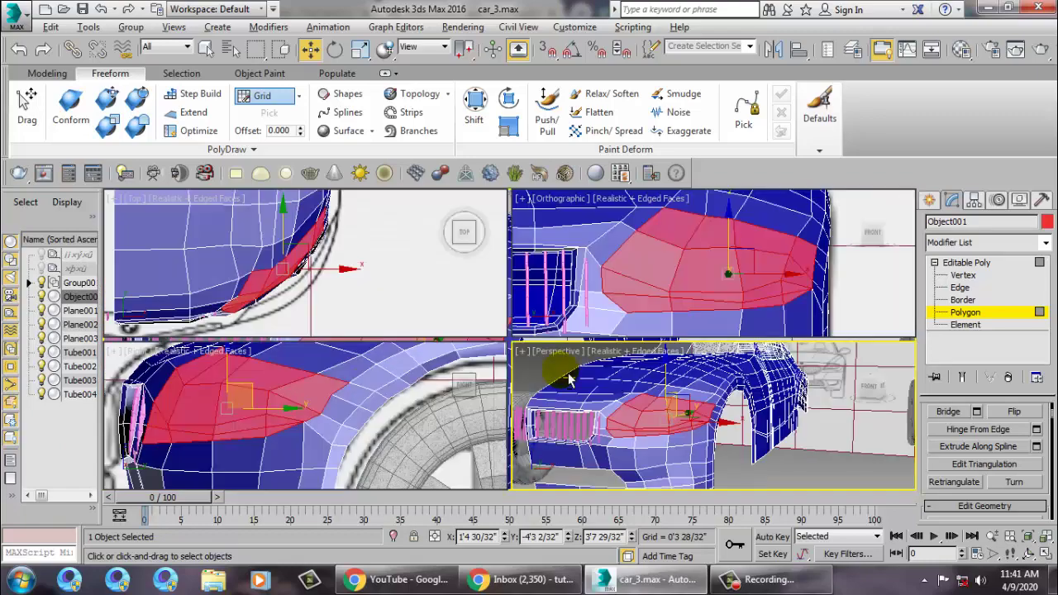
pyautogui.hotkey('alt', 'w')
pyautogui.keyDown('alt'); pyautogui.moveTo(567, 432); pyautogui.dragTo(702, 357, button='middle'); pyautogui.keyUp('alt')
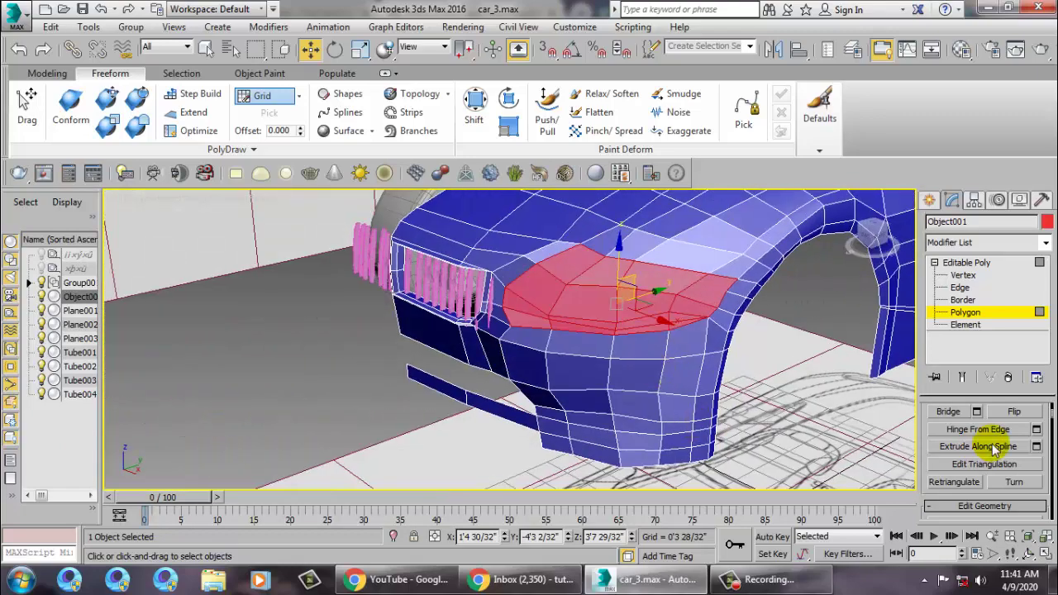
pyautogui.scroll(3, 938, 459)
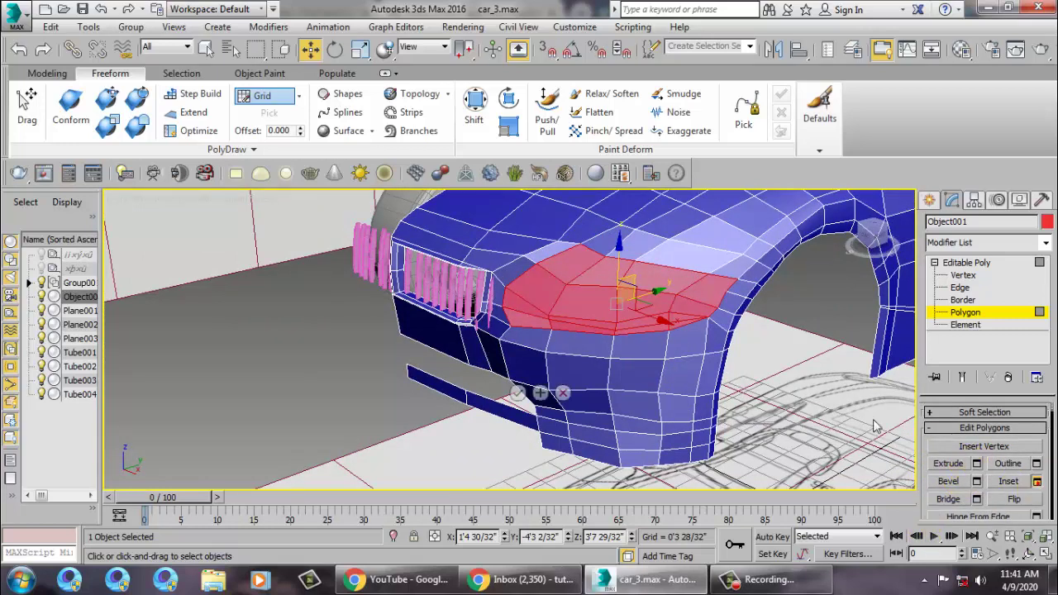
# Inset the selected headlight polygons slightly
pyautogui.scroll(2, 744, 330)
pyautogui.scroll(3, 728, 345)
pyautogui.scroll(1, 728, 345)
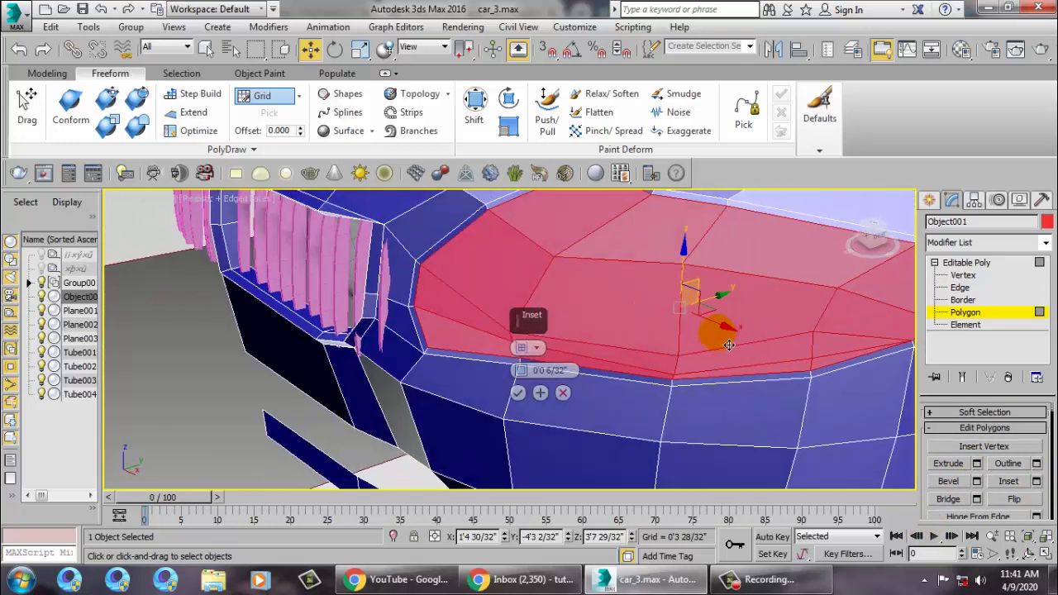
pyautogui.moveTo(522, 373); pyautogui.dragTo(520, 369)
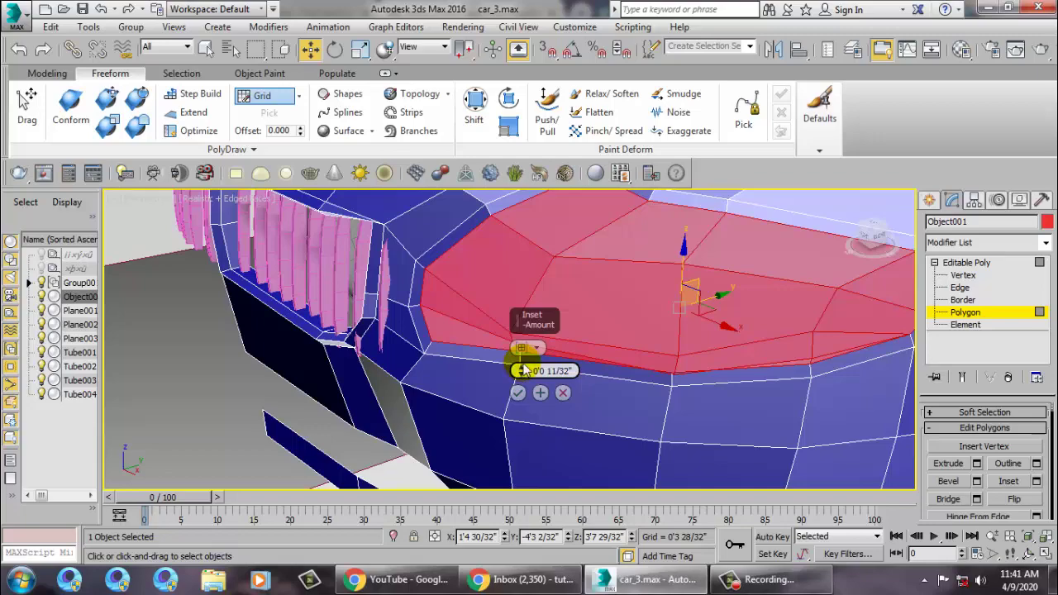
pyautogui.click(517, 393)
pyautogui.moveTo(517, 392)
pyautogui.keyDown('alt'); pyautogui.mouseDown(button='middle')
pyautogui.moveTo(702, 345)
pyautogui.moveTo(653, 373)
pyautogui.moveTo(633, 340)
pyautogui.moveTo(679, 312)
pyautogui.moveTo(502, 317)
pyautogui.moveTo(694, 361)
pyautogui.moveTo(691, 377)
pyautogui.moveTo(699, 355)
pyautogui.moveTo(601, 345)
pyautogui.moveTo(507, 314)
pyautogui.mouseUp(button='middle'); pyautogui.keyUp('alt')
# At Vertex level, nudge vertices along the headlight outline to refine its contour
pyautogui.press('1')
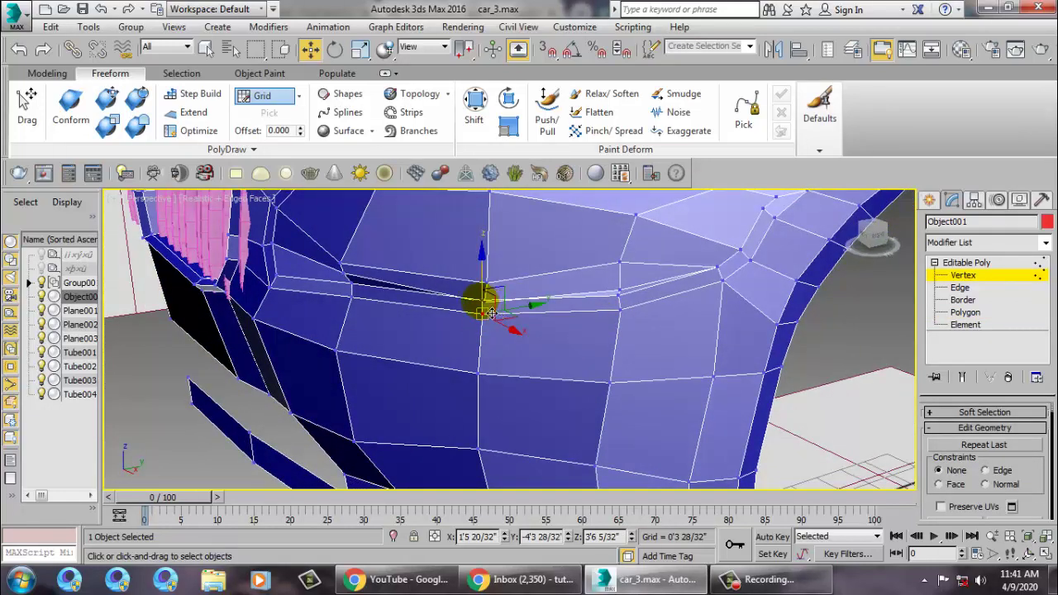
pyautogui.moveTo(491, 313); pyautogui.dragTo(490, 282)
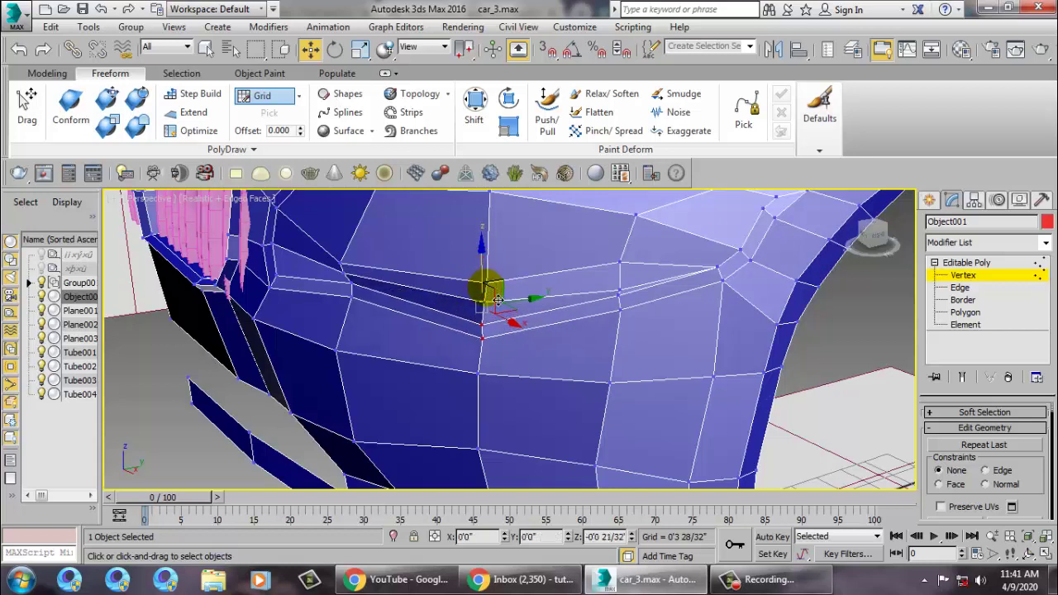
pyautogui.click(620, 312)
pyautogui.moveTo(632, 305); pyautogui.dragTo(632, 252)
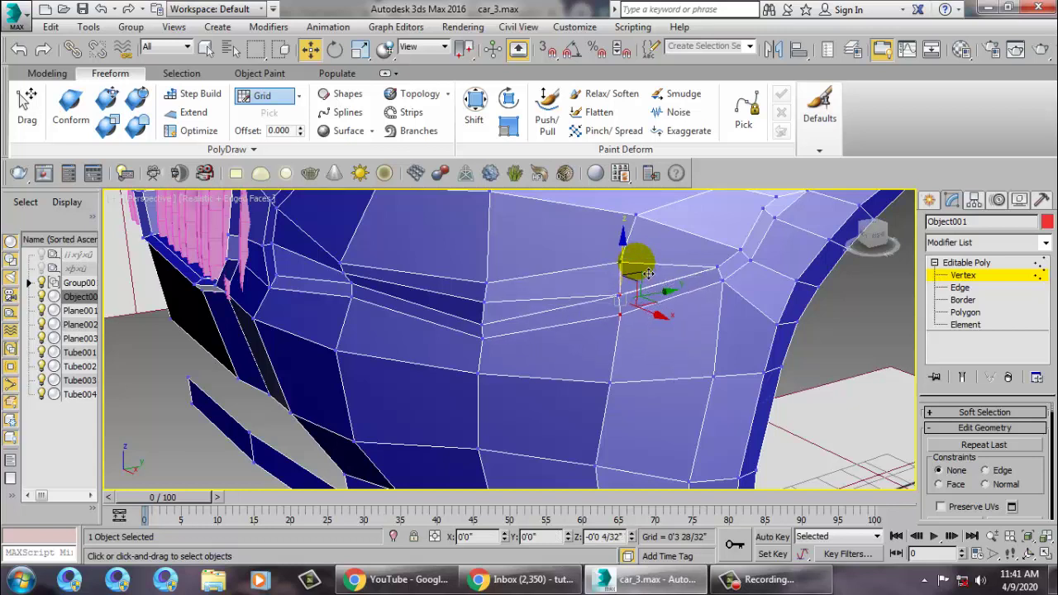
pyautogui.moveTo(631, 329); pyautogui.dragTo(632, 286)
pyautogui.moveTo(456, 288)
pyautogui.keyDown('alt'); pyautogui.mouseDown(button='middle')
pyautogui.moveTo(507, 278)
pyautogui.moveTo(389, 335)
pyautogui.mouseUp(button='middle'); pyautogui.keyUp('alt')
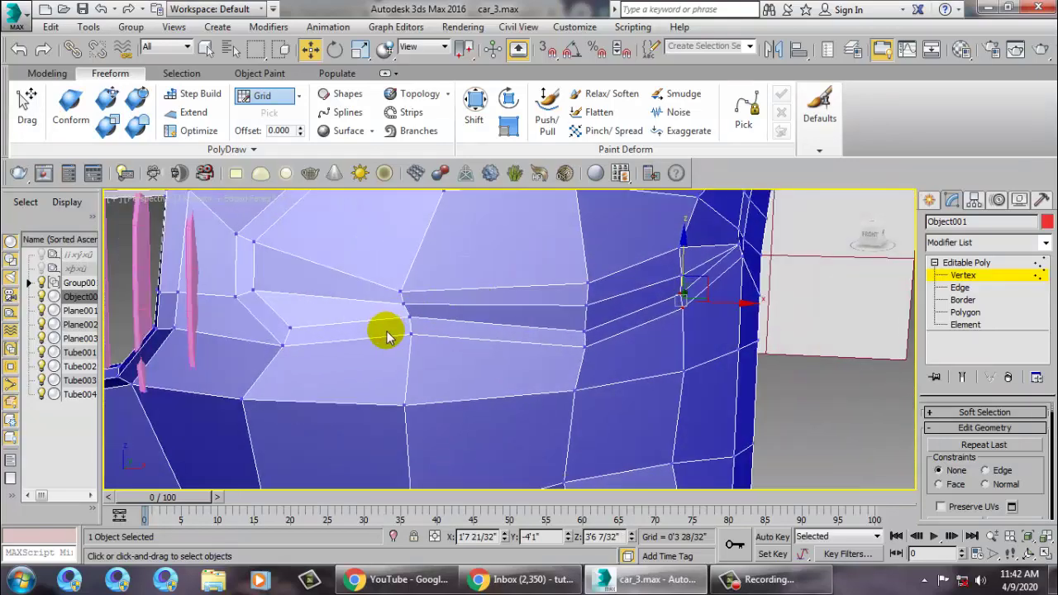
pyautogui.moveTo(474, 363)
pyautogui.keyDown('alt'); pyautogui.mouseDown(button='middle')
pyautogui.moveTo(446, 347)
pyautogui.moveTo(464, 324)
pyautogui.mouseUp(button='middle'); pyautogui.keyUp('alt')
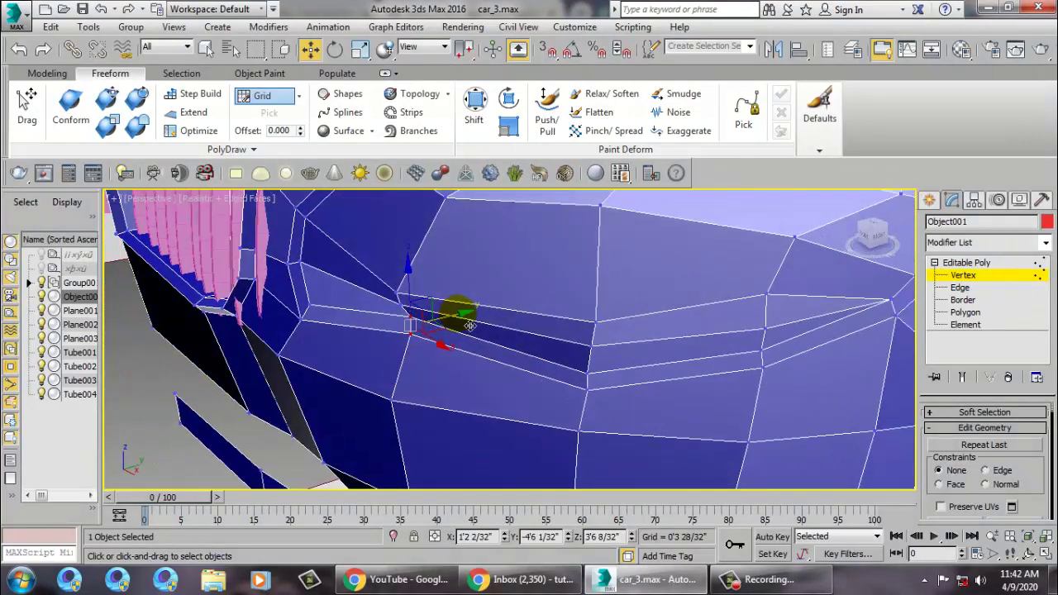
pyautogui.moveTo(465, 324)
pyautogui.mouseDown()
pyautogui.moveTo(464, 333)
pyautogui.moveTo(419, 322)
pyautogui.mouseUp()
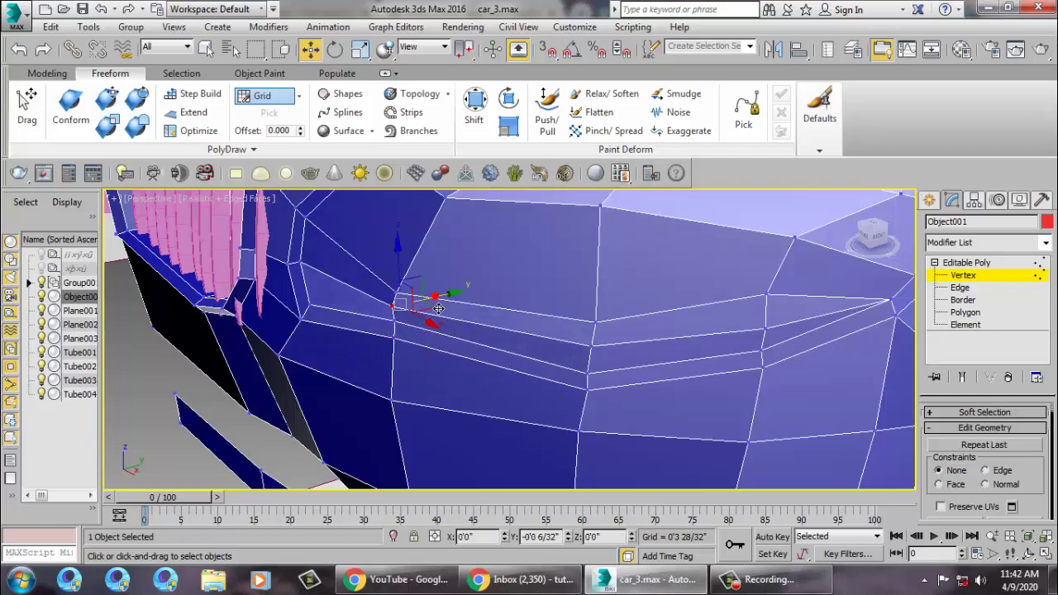
pyautogui.scroll(-5, 447, 306)
pyautogui.moveTo(538, 300)
pyautogui.keyDown('alt'); pyautogui.mouseDown(button='middle')
pyautogui.moveTo(574, 354)
pyautogui.moveTo(598, 319)
pyautogui.moveTo(567, 314)
pyautogui.moveTo(586, 314)
pyautogui.moveTo(597, 299)
pyautogui.mouseUp(button='middle'); pyautogui.keyUp('alt')
pyautogui.scroll(3, 521, 363)
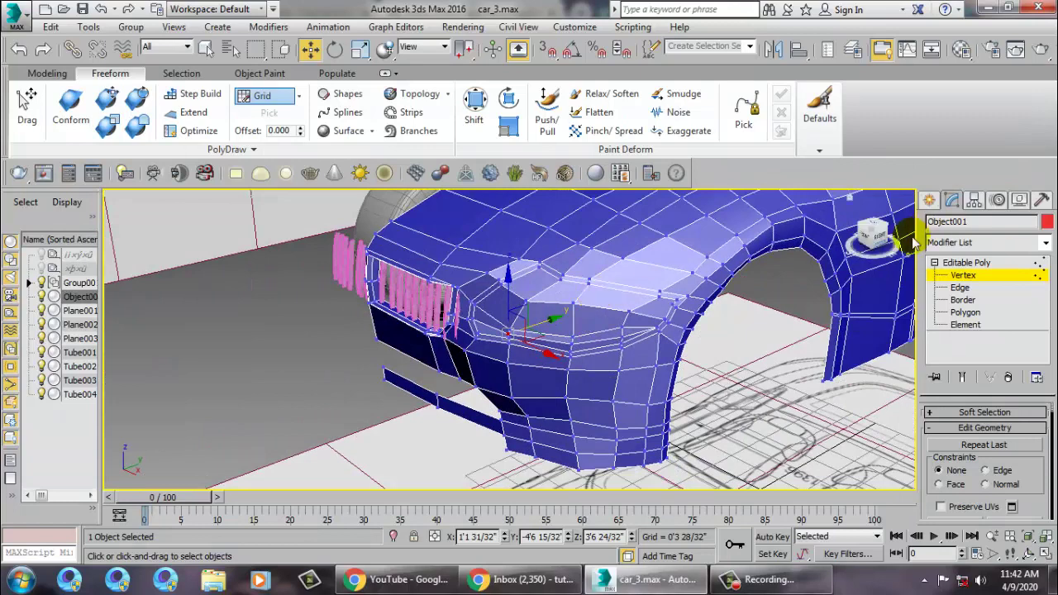
# Try an inward Extrude on the headlight polygons, then cancel it to keep them flush
pyautogui.keyDown('ctrl'); pyautogui.click(964, 312); pyautogui.keyUp('ctrl')
pyautogui.moveTo(535, 319)
pyautogui.keyDown('alt'); pyautogui.mouseDown(button='middle')
pyautogui.moveTo(385, 241)
pyautogui.moveTo(630, 262)
pyautogui.mouseUp(button='middle'); pyautogui.keyUp('alt')
pyautogui.click(1000, 464)
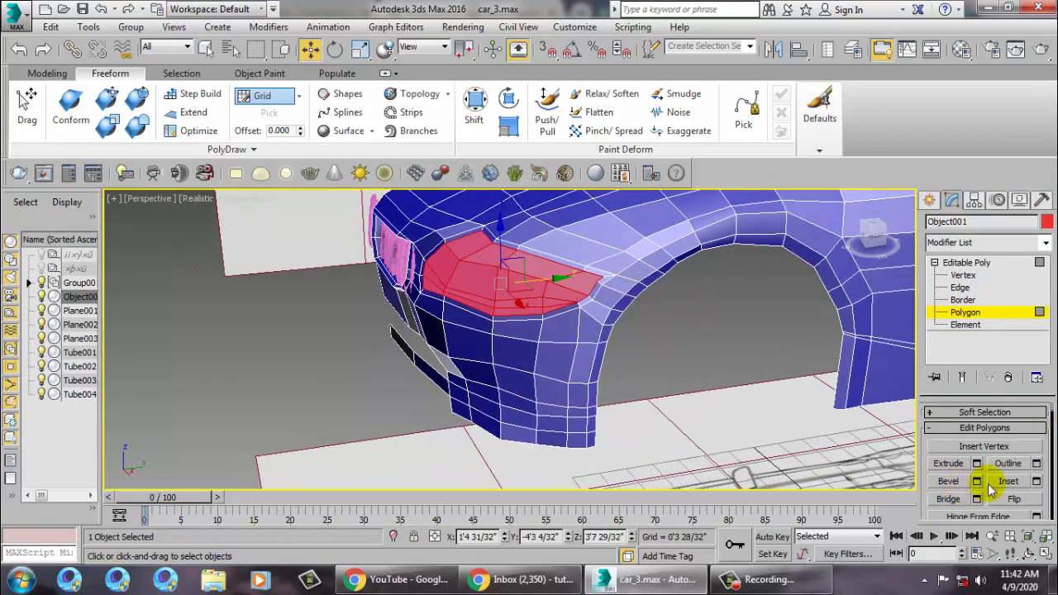
pyautogui.click(976, 464)
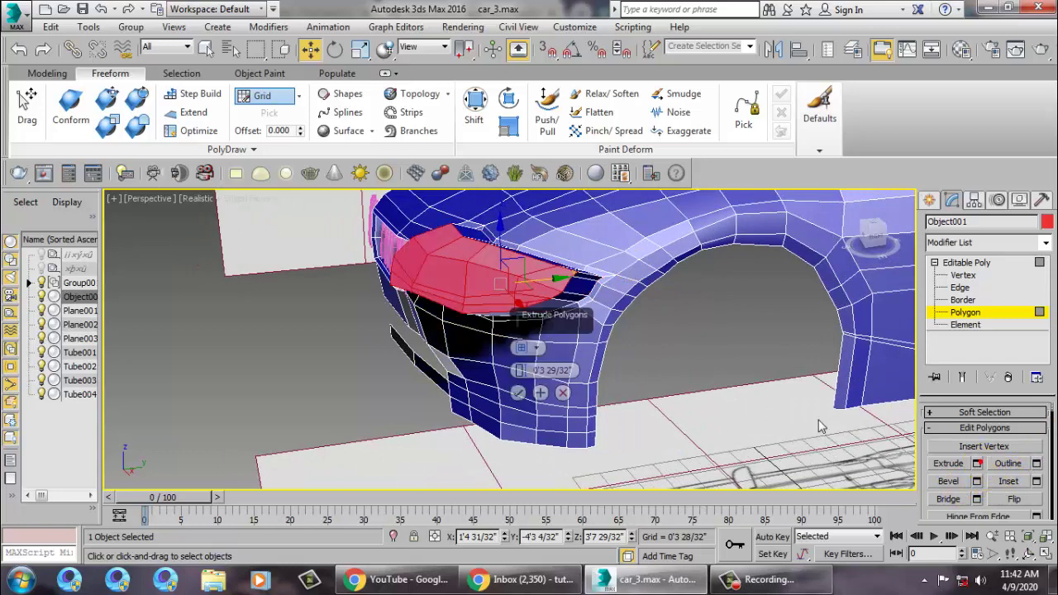
pyautogui.moveTo(529, 411)
pyautogui.mouseDown()
pyautogui.moveTo(585, 505)
pyautogui.moveTo(602, 449)
pyautogui.moveTo(590, 350)
pyautogui.mouseUp()
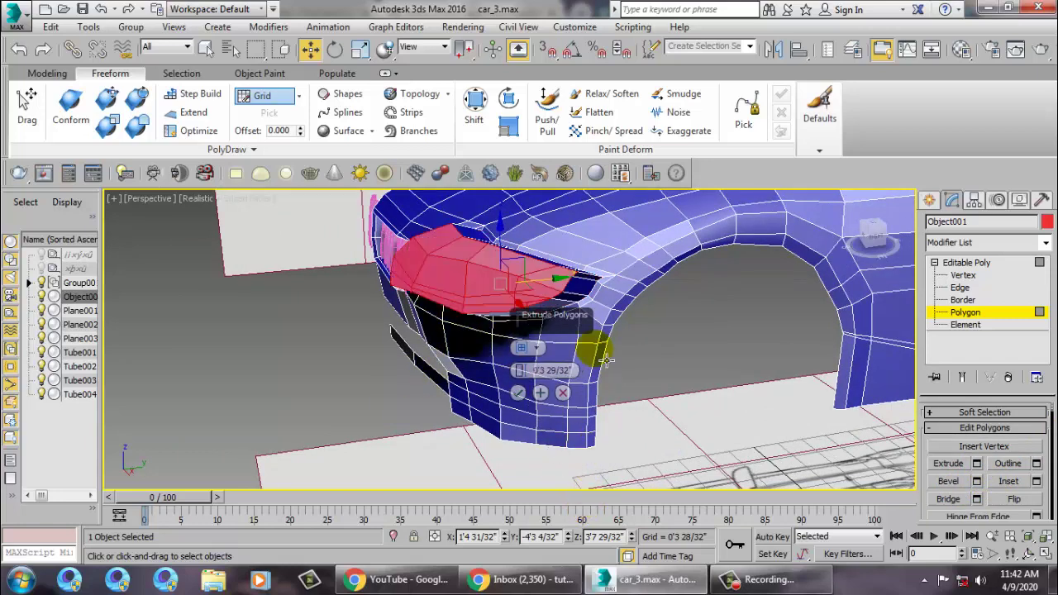
pyautogui.click(562, 392)
# Orbit and zoom around the headlight patch to inspect its shape
pyautogui.moveTo(685, 324)
pyautogui.keyDown('alt'); pyautogui.mouseDown(button='middle')
pyautogui.moveTo(727, 310)
pyautogui.moveTo(704, 313)
pyautogui.mouseUp(button='middle'); pyautogui.keyUp('alt')
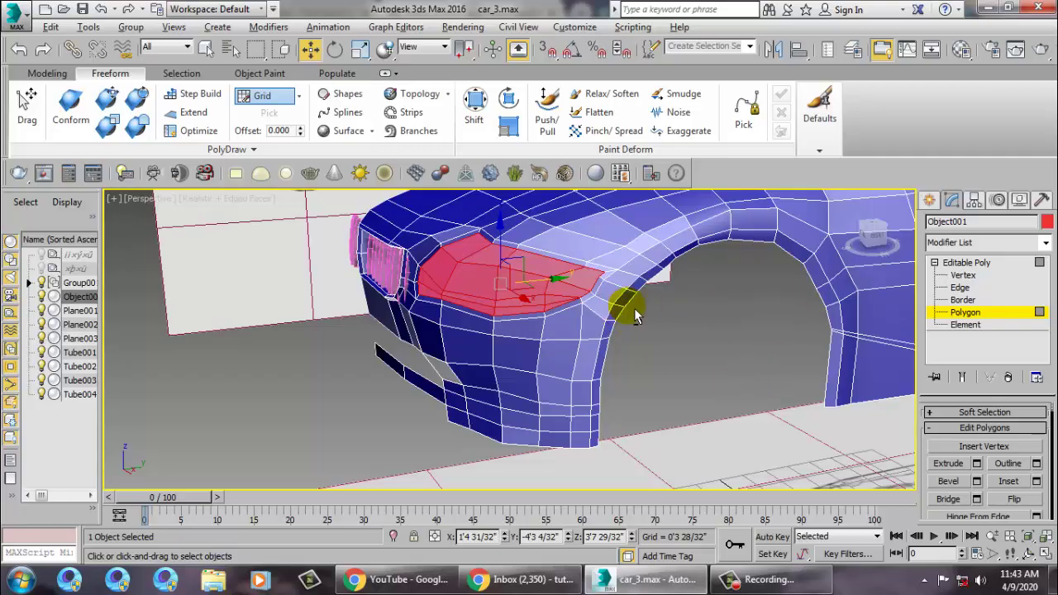
pyautogui.moveTo(626, 302)
pyautogui.keyDown('alt'); pyautogui.mouseDown(button='middle')
pyautogui.moveTo(558, 299)
pyautogui.moveTo(667, 311)
pyautogui.moveTo(636, 334)
pyautogui.mouseUp(button='middle'); pyautogui.keyUp('alt')
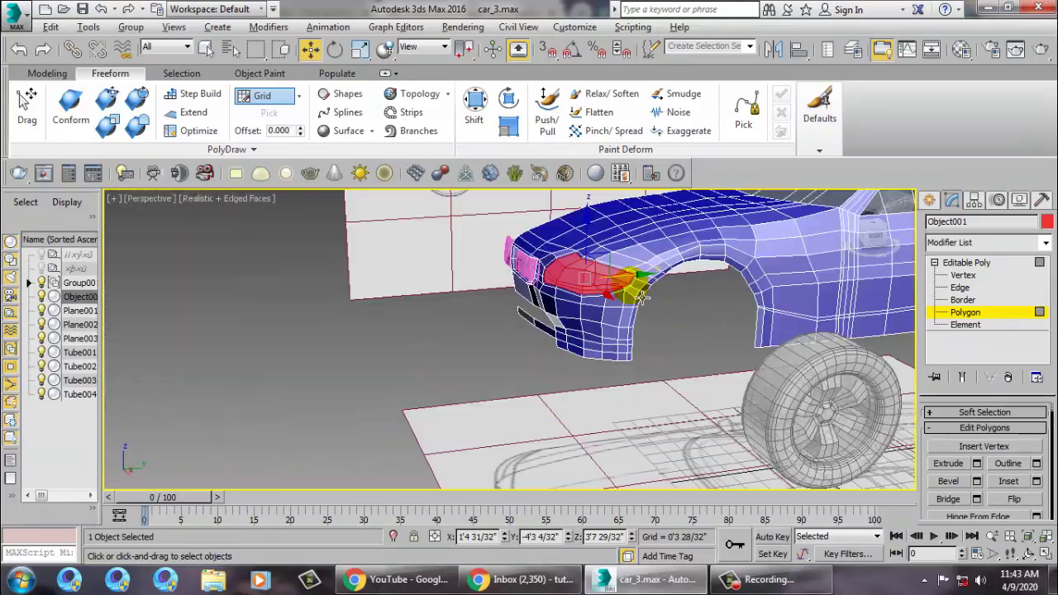
pyautogui.scroll(2, 637, 334)
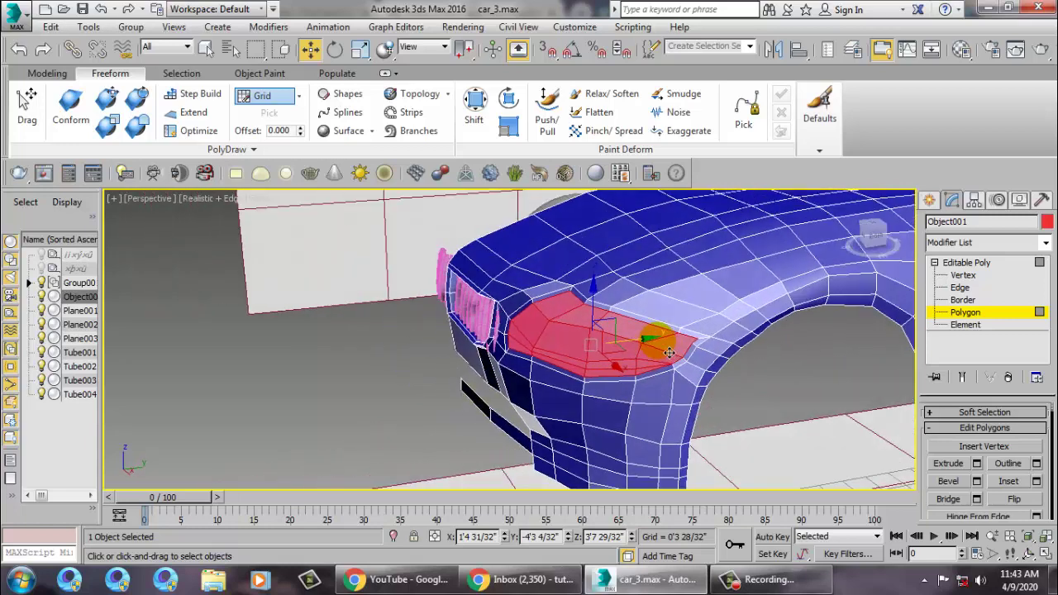
pyautogui.scroll(4, 661, 356)
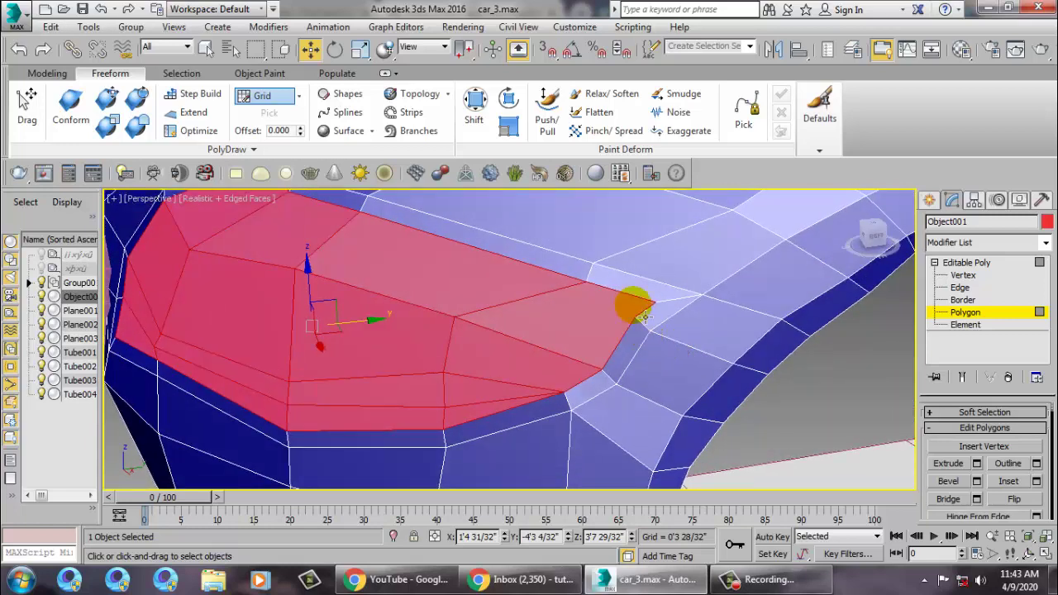
pyautogui.moveTo(632, 340)
pyautogui.keyDown('alt'); pyautogui.mouseDown(button='middle')
pyautogui.moveTo(590, 317)
pyautogui.moveTo(618, 305)
pyautogui.moveTo(625, 319)
pyautogui.moveTo(495, 289)
pyautogui.moveTo(472, 267)
pyautogui.moveTo(553, 312)
pyautogui.moveTo(661, 306)
pyautogui.moveTo(661, 326)
pyautogui.moveTo(636, 323)
pyautogui.mouseUp(button='middle'); pyautogui.keyUp('alt')
pyautogui.scroll(-5, 653, 307)
pyautogui.scroll(4, 653, 322)
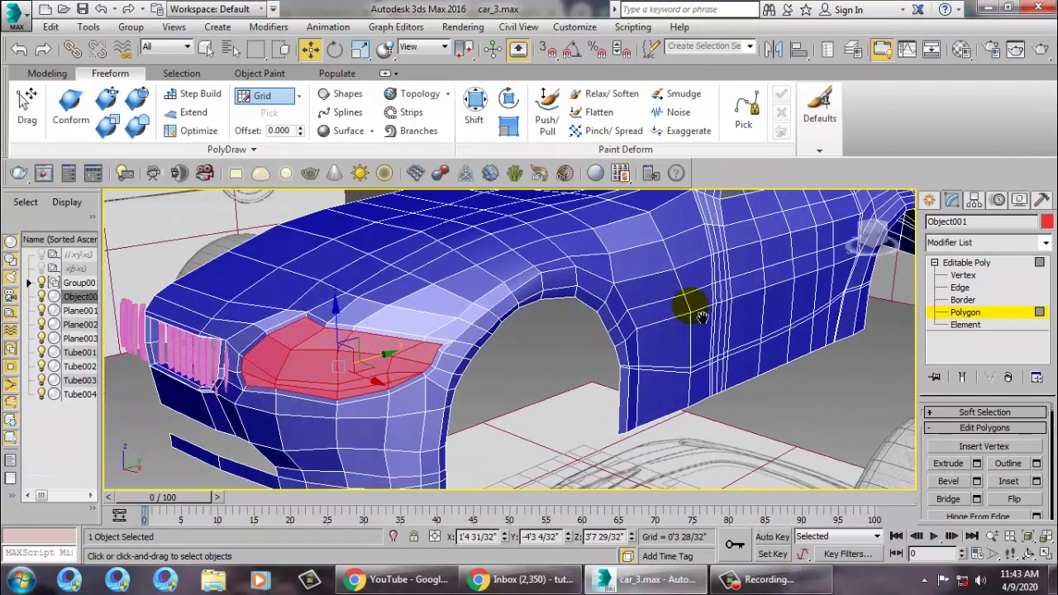
# Assign the pale 09 - Default VRayMtl to the headlight polygons and return to object level
pyautogui.press('m')
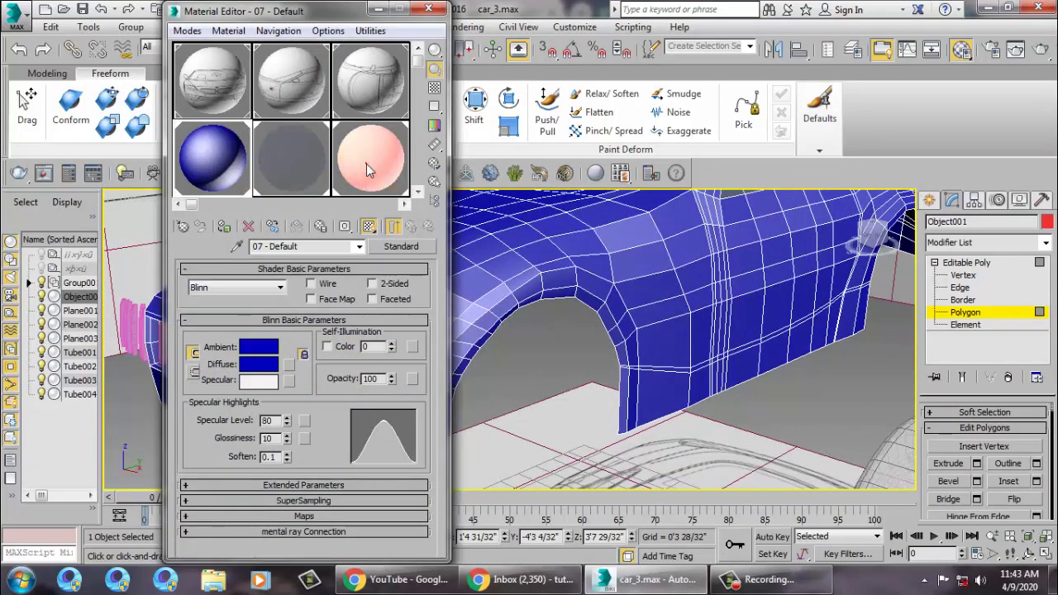
pyautogui.click(365, 163)
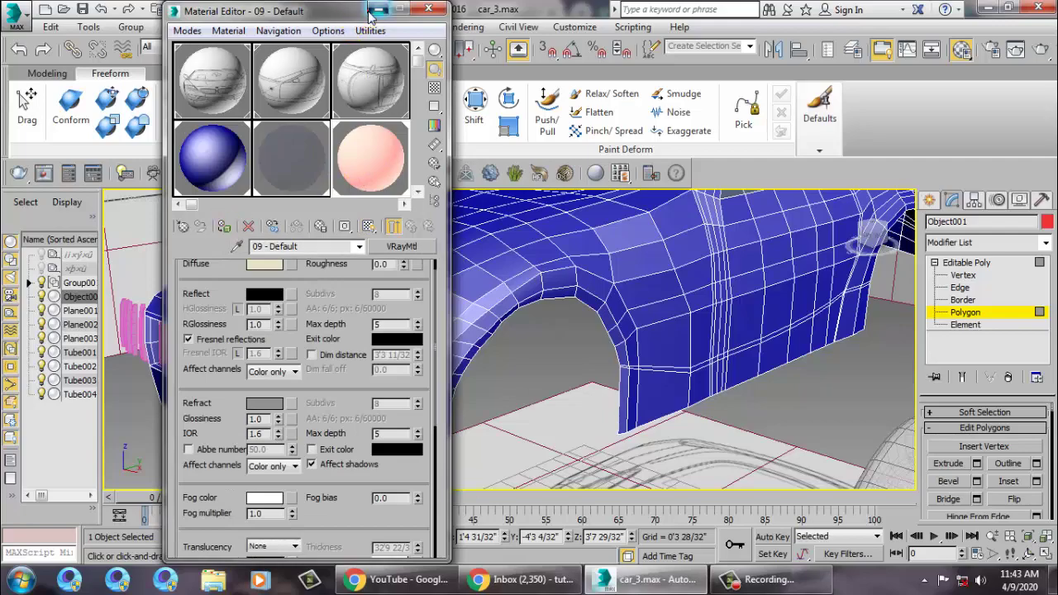
pyautogui.click(428, 9)
pyautogui.scroll(-4, 570, 335)
pyautogui.moveTo(570, 335)
pyautogui.keyDown('alt'); pyautogui.mouseDown(button='middle')
pyautogui.moveTo(641, 369)
pyautogui.moveTo(561, 360)
pyautogui.moveTo(507, 307)
pyautogui.mouseUp(button='middle'); pyautogui.keyUp('alt')
pyautogui.click(950, 262)
# Turn on NURMS smoothing for the car body from the quad menu
pyautogui.rightClick(507, 307)
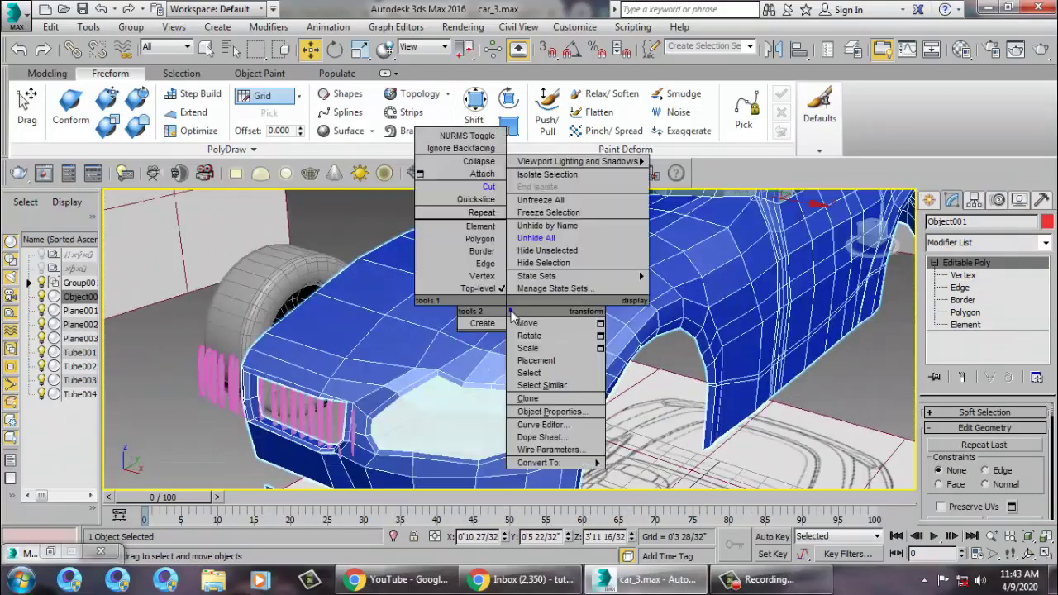
pyautogui.click(449, 134)
pyautogui.moveTo(785, 370)
pyautogui.keyDown('alt'); pyautogui.mouseDown(button='middle')
pyautogui.moveTo(777, 347)
pyautogui.moveTo(675, 357)
pyautogui.mouseUp(button='middle'); pyautogui.keyUp('alt')
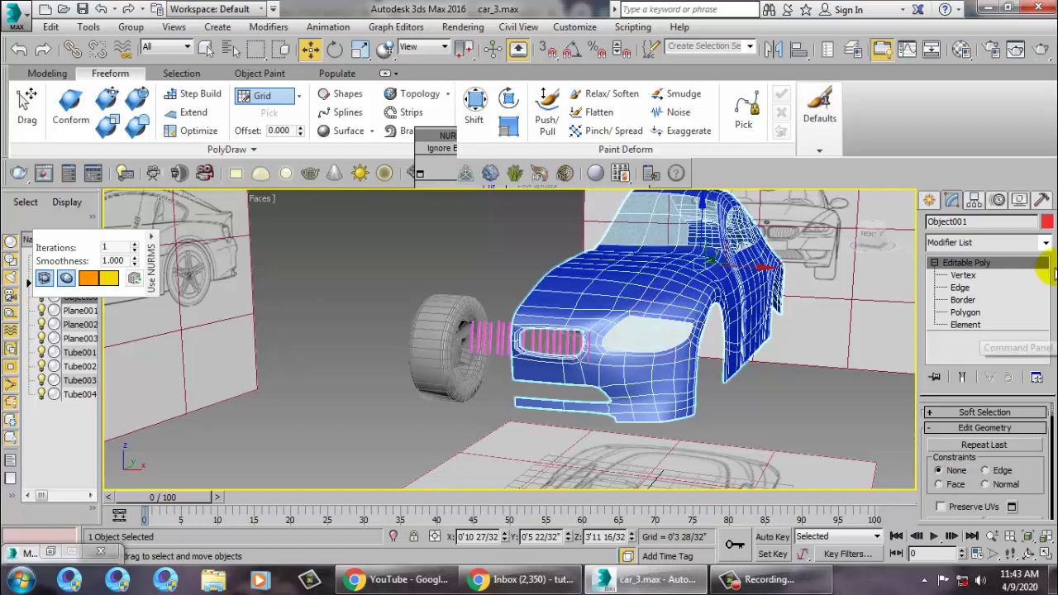
# Add a Symmetry modifier to the car body from the Modifier List
pyautogui.click(1046, 242)
pyautogui.press('s')
pyautogui.press('y')
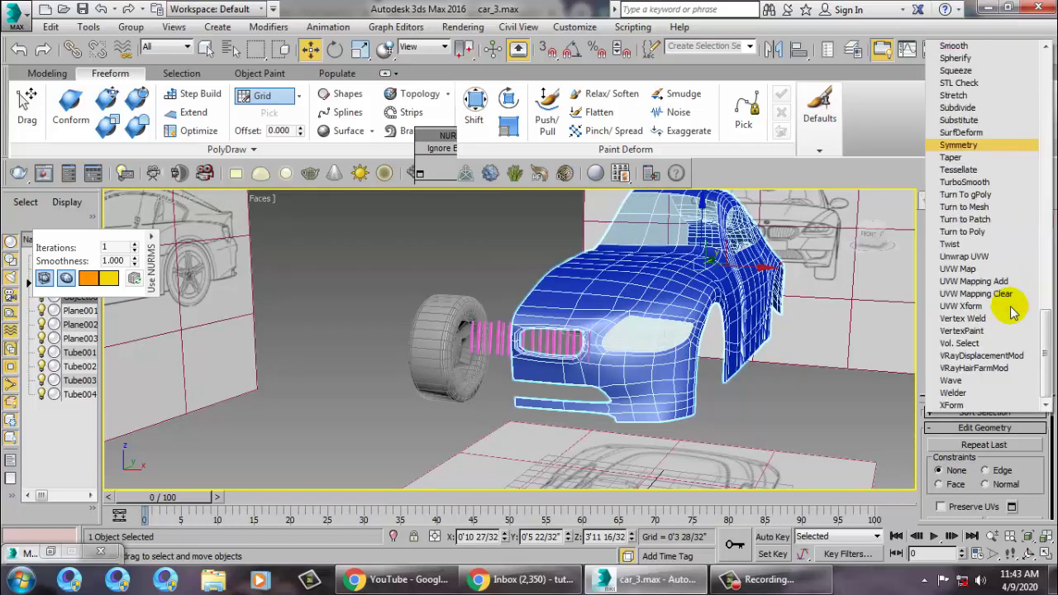
pyautogui.click(971, 145)
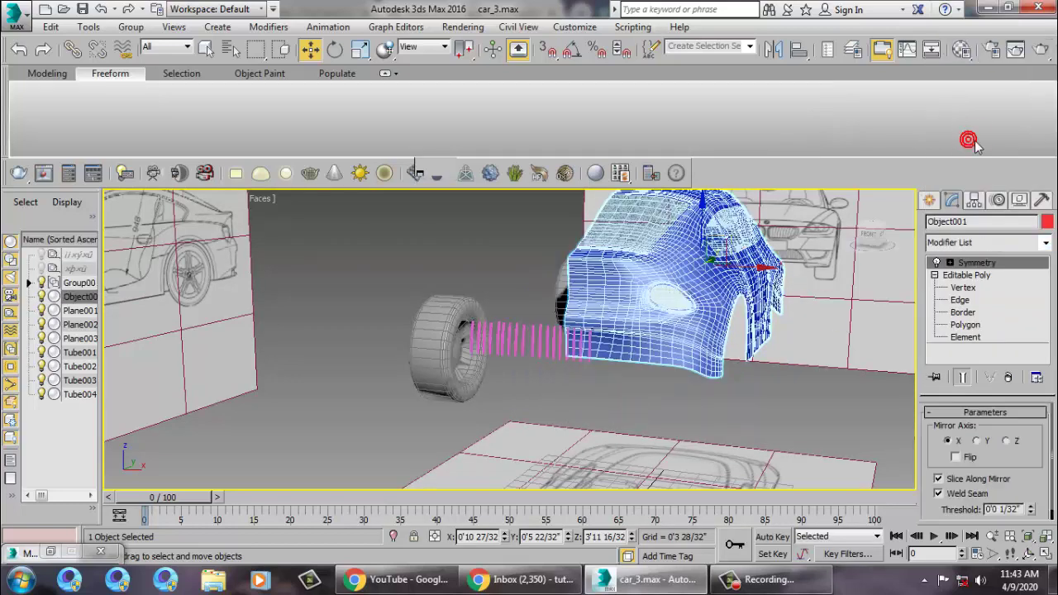
# In the Symmetry Mirror sub-level, set the mirror axis to Z after trying Y
pyautogui.click(950, 263)
pyautogui.click(976, 274)
pyautogui.keyDown('alt'); pyautogui.moveTo(661, 330); pyautogui.dragTo(579, 348, button='middle'); pyautogui.keyUp('alt')
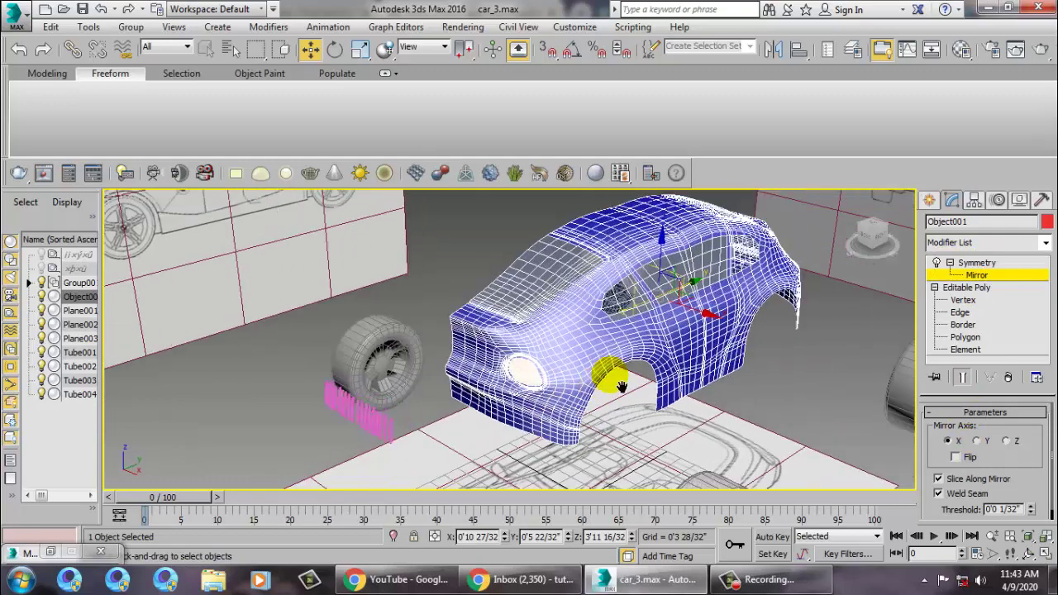
pyautogui.click(977, 442)
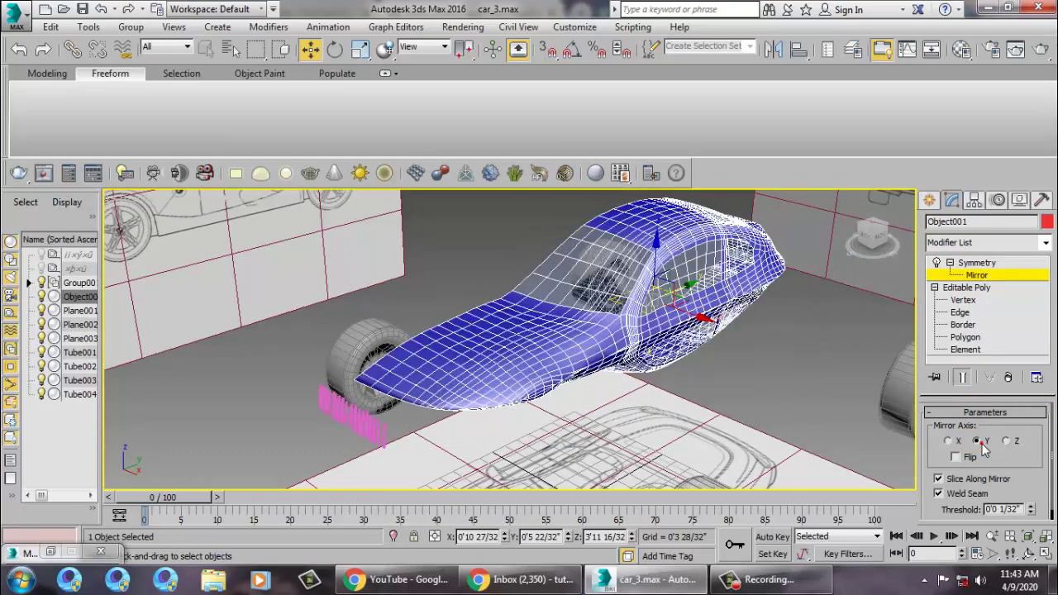
pyautogui.click(1005, 441)
pyautogui.moveTo(628, 330)
pyautogui.keyDown('alt'); pyautogui.mouseDown(button='middle')
pyautogui.moveTo(731, 322)
pyautogui.moveTo(667, 299)
pyautogui.mouseUp(button='middle'); pyautogui.keyUp('alt')
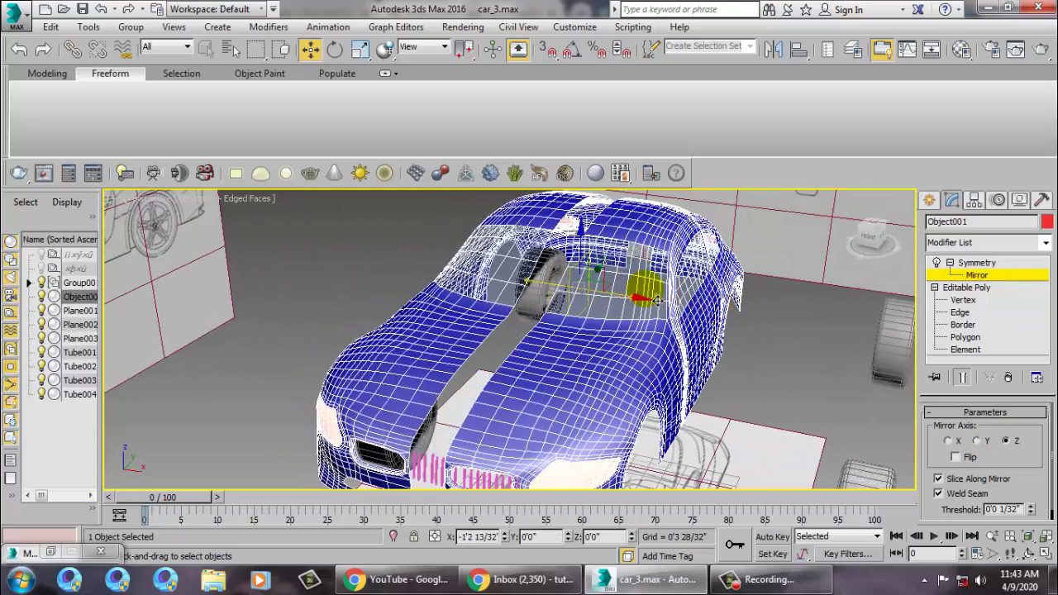
# Maximize the Top view and zoom in on the car's centre seam
pyautogui.hotkey('alt', 'w')
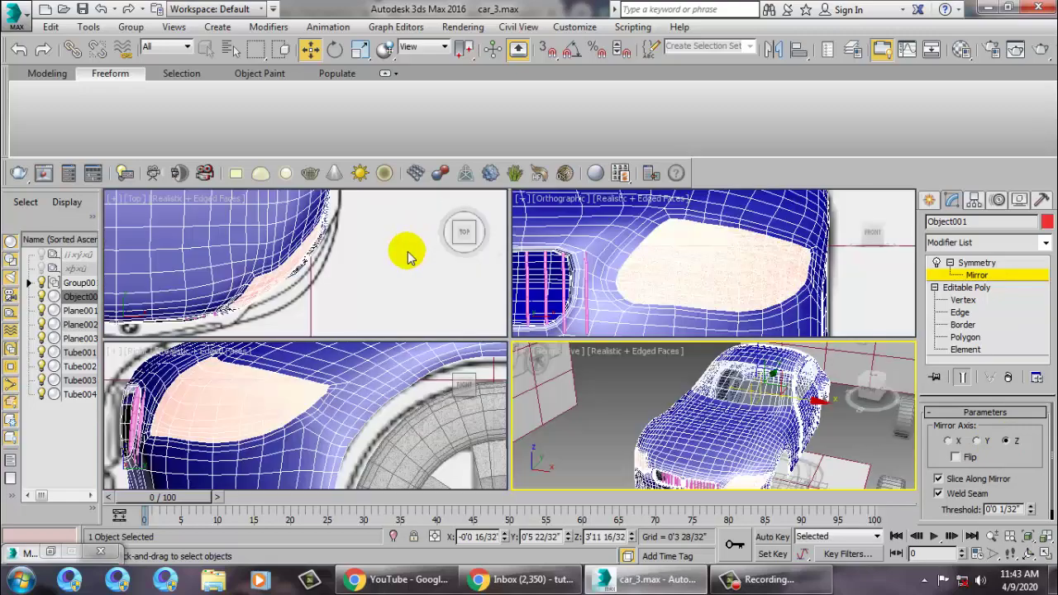
pyautogui.hotkey('alt', 'w')
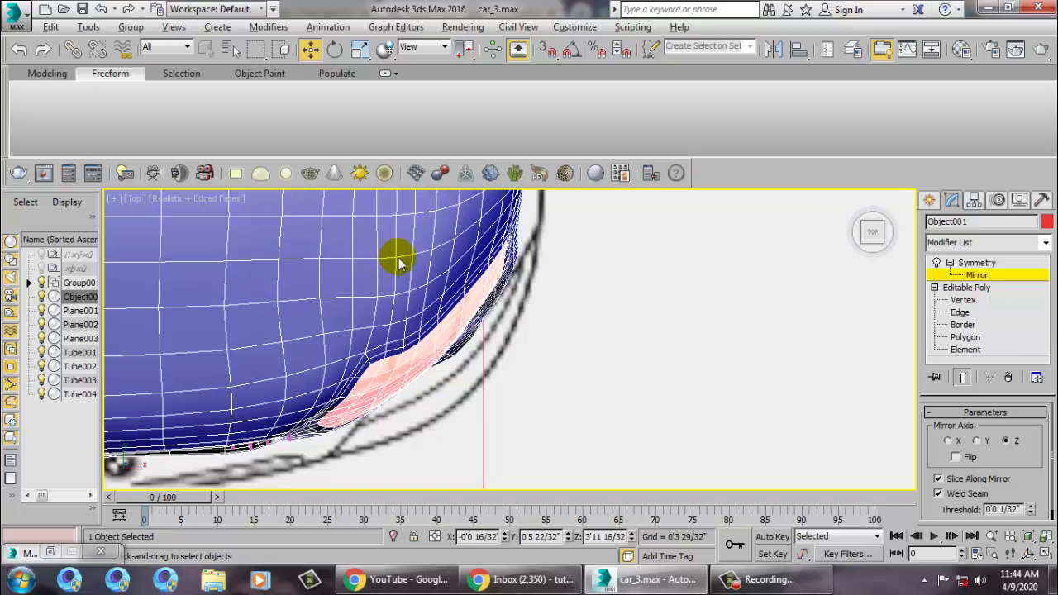
pyautogui.scroll(-3, 604, 366)
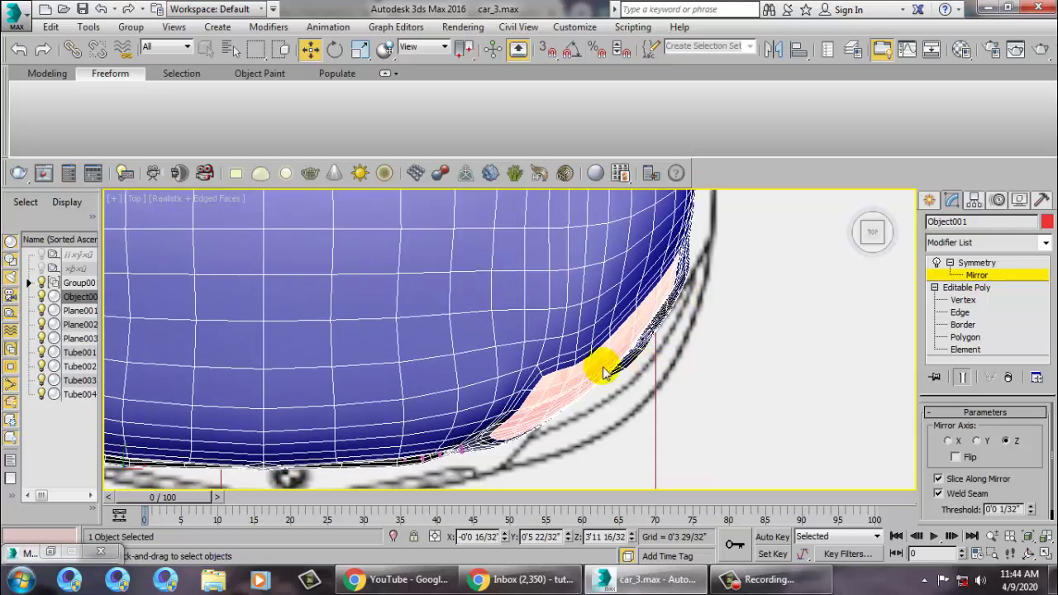
pyautogui.scroll(-3, 579, 331)
pyautogui.scroll(2, 570, 322)
pyautogui.scroll(3, 546, 306)
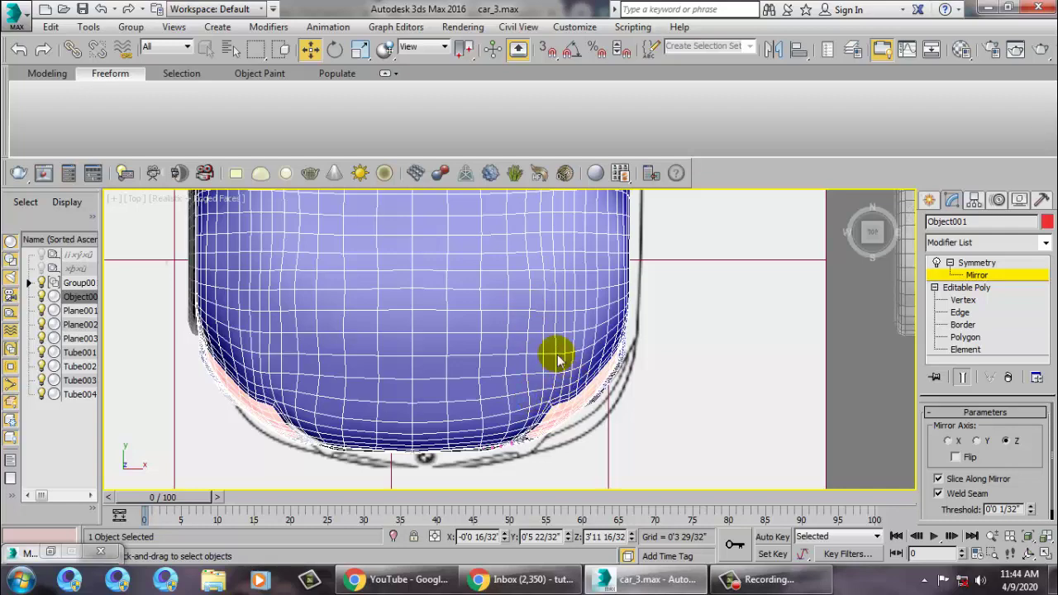
pyautogui.scroll(-3, 571, 307)
pyautogui.scroll(-3, 570, 307)
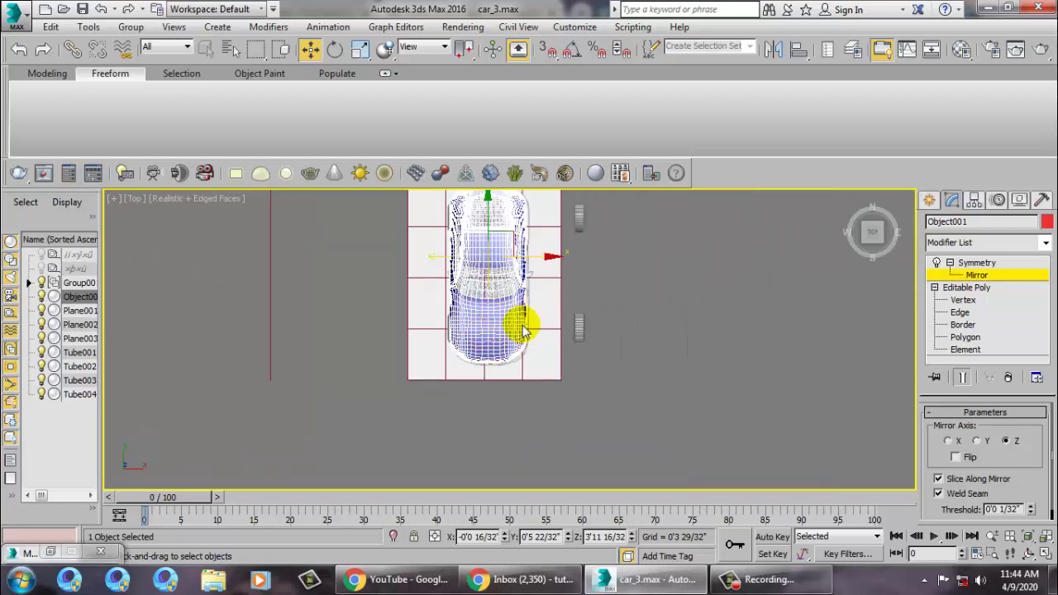
pyautogui.scroll(-2, 521, 306)
pyautogui.scroll(2, 530, 281)
pyautogui.scroll(1, 524, 277)
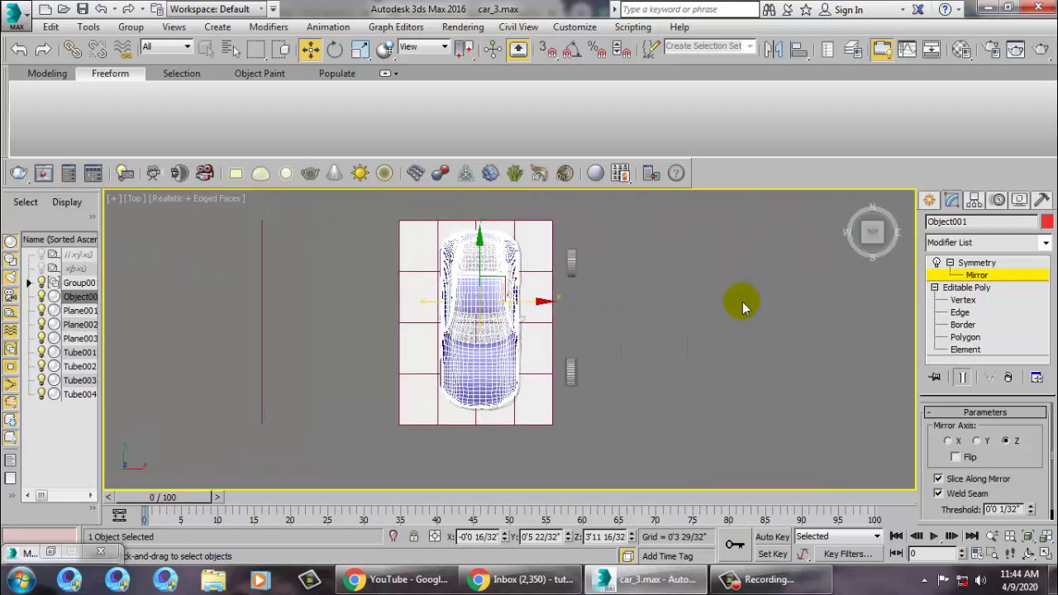
# With the Symmetry modifier selected, slide the body down and sideways to close the centre gap
pyautogui.click(976, 262)
pyautogui.scroll(1, 491, 277)
pyautogui.scroll(1, 491, 279)
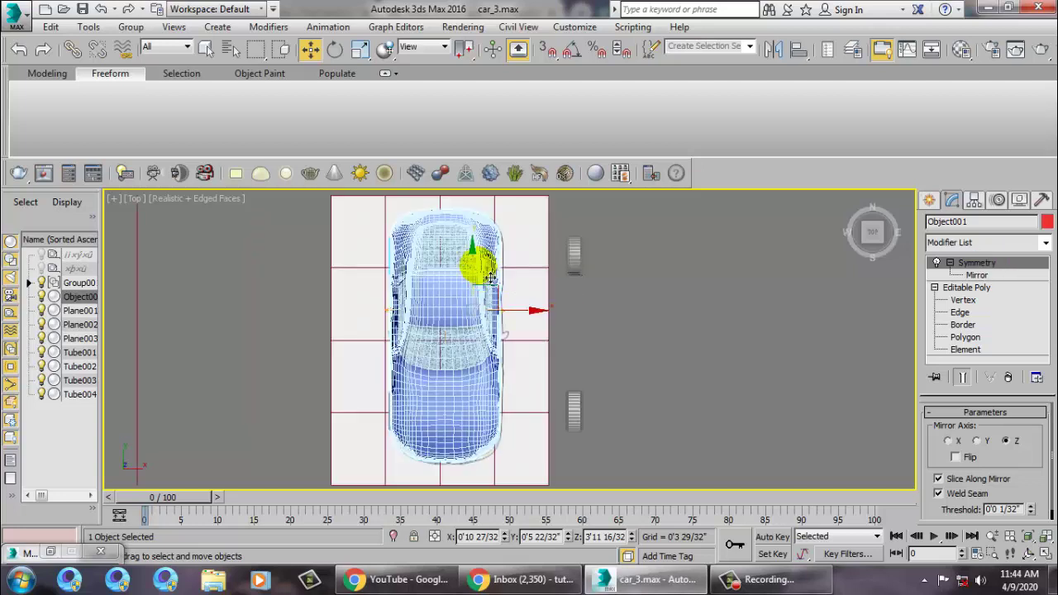
pyautogui.moveTo(488, 270); pyautogui.dragTo(491, 275)
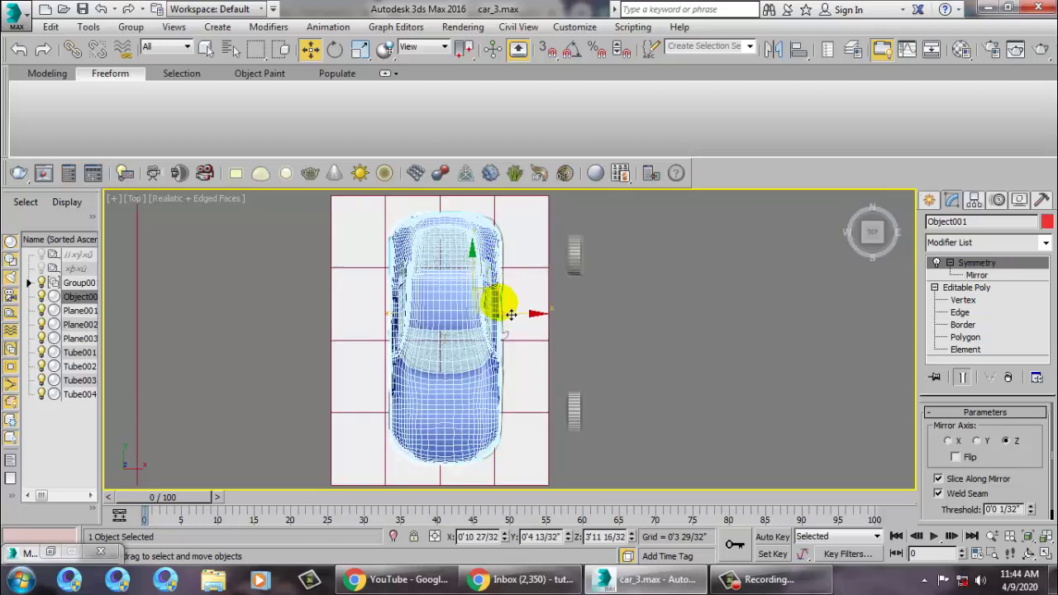
pyautogui.moveTo(533, 324); pyautogui.dragTo(536, 323)
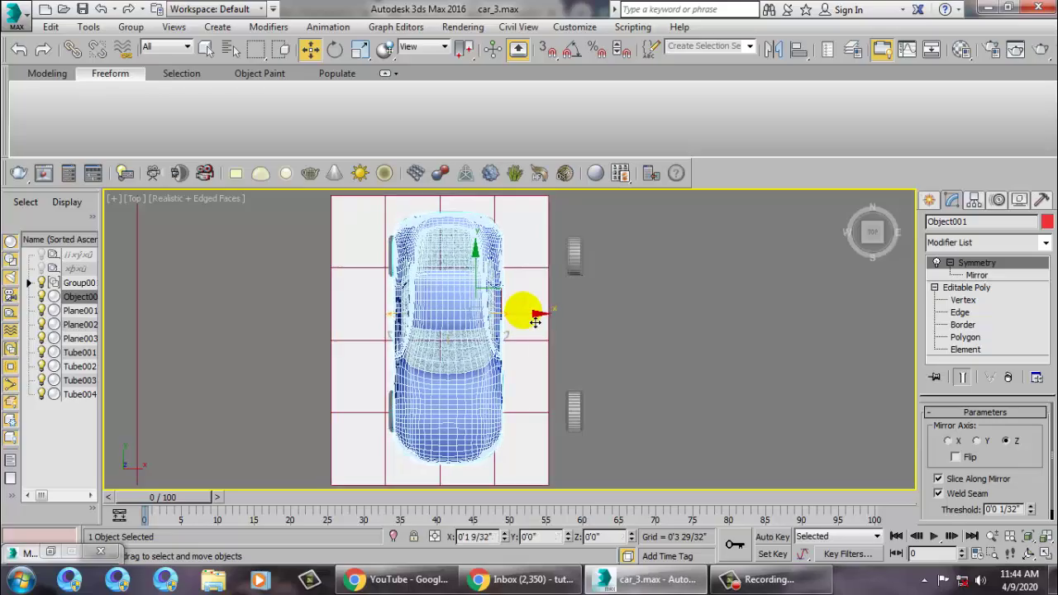
# Inspect the joined body in Perspective with its coarse unsmoothed mesh shown
pyautogui.hotkey('alt', 'w')
pyautogui.hotkey('alt', 'w')
pyautogui.moveTo(672, 359)
pyautogui.keyDown('alt'); pyautogui.mouseDown(button='middle')
pyautogui.moveTo(643, 491)
pyautogui.moveTo(716, 344)
pyautogui.moveTo(769, 330)
pyautogui.moveTo(736, 307)
pyautogui.moveTo(520, 361)
pyautogui.moveTo(668, 344)
pyautogui.moveTo(567, 371)
pyautogui.moveTo(610, 359)
pyautogui.moveTo(472, 319)
pyautogui.moveTo(830, 337)
pyautogui.mouseUp(button='middle'); pyautogui.keyUp('alt')
pyautogui.click(736, 306)
pyautogui.click(472, 342)
pyautogui.click(936, 263)
pyautogui.keyDown('alt'); pyautogui.moveTo(734, 344); pyautogui.dragTo(532, 362, button='middle'); pyautogui.keyUp('alt')
# Return to the Editable Poly base and turn NURMS smoothing back on
pyautogui.rightClick(524, 330)
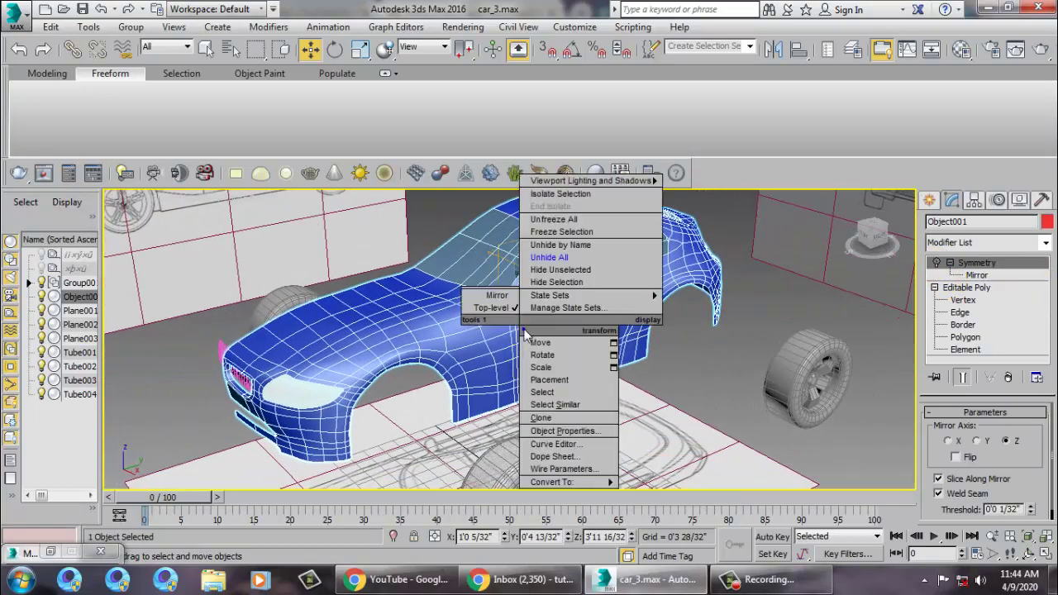
pyautogui.click(966, 287)
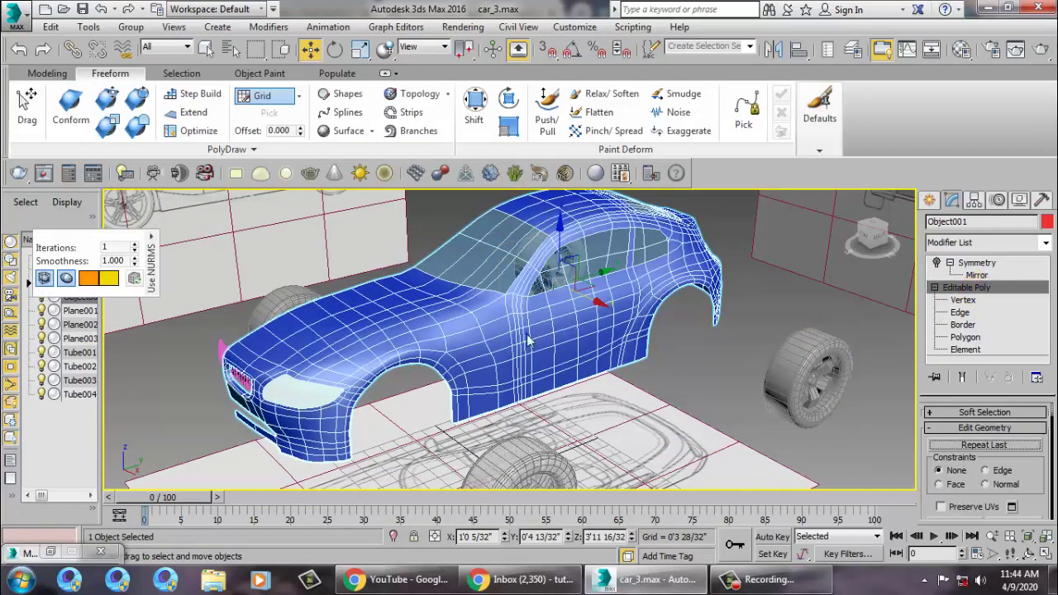
pyautogui.rightClick(578, 337)
pyautogui.click(485, 164)
pyautogui.moveTo(628, 339)
pyautogui.keyDown('alt'); pyautogui.mouseDown(button='middle')
pyautogui.moveTo(685, 437)
pyautogui.moveTo(625, 314)
pyautogui.mouseUp(button='middle'); pyautogui.keyUp('alt')
pyautogui.scroll(4, 603, 359)
pyautogui.moveTo(559, 364)
pyautogui.keyDown('alt'); pyautogui.mouseDown(button='middle')
pyautogui.moveTo(677, 347)
pyautogui.moveTo(633, 321)
pyautogui.mouseUp(button='middle'); pyautogui.keyUp('alt')
# In the maximized Front view, frame the bumper and shift the body slightly left along X
pyautogui.hotkey('alt', 'w')
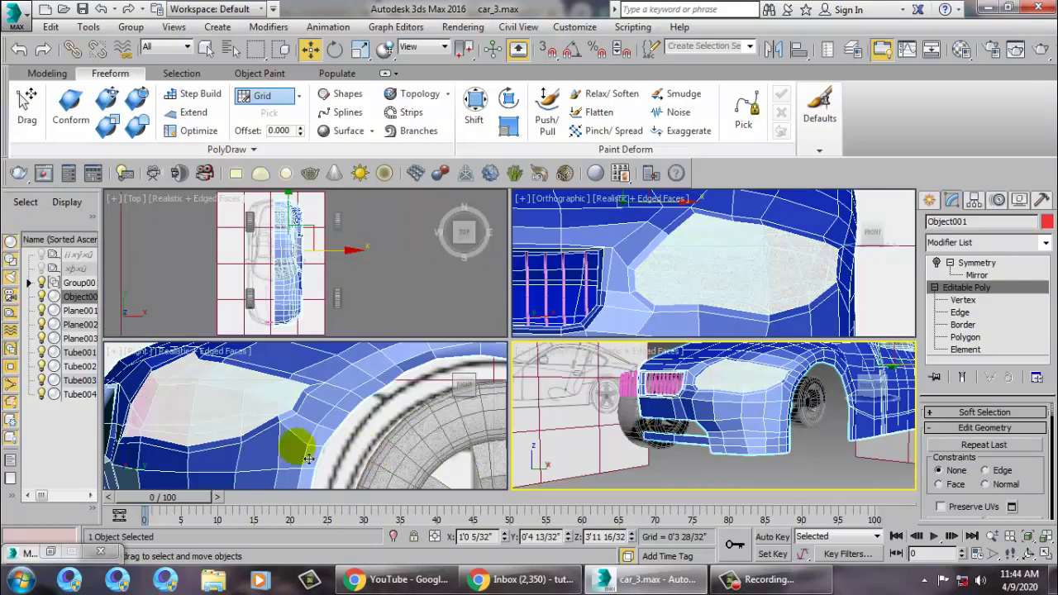
pyautogui.scroll(1, 380, 437)
pyautogui.scroll(3, 372, 434)
pyautogui.hotkey('alt', 'w')
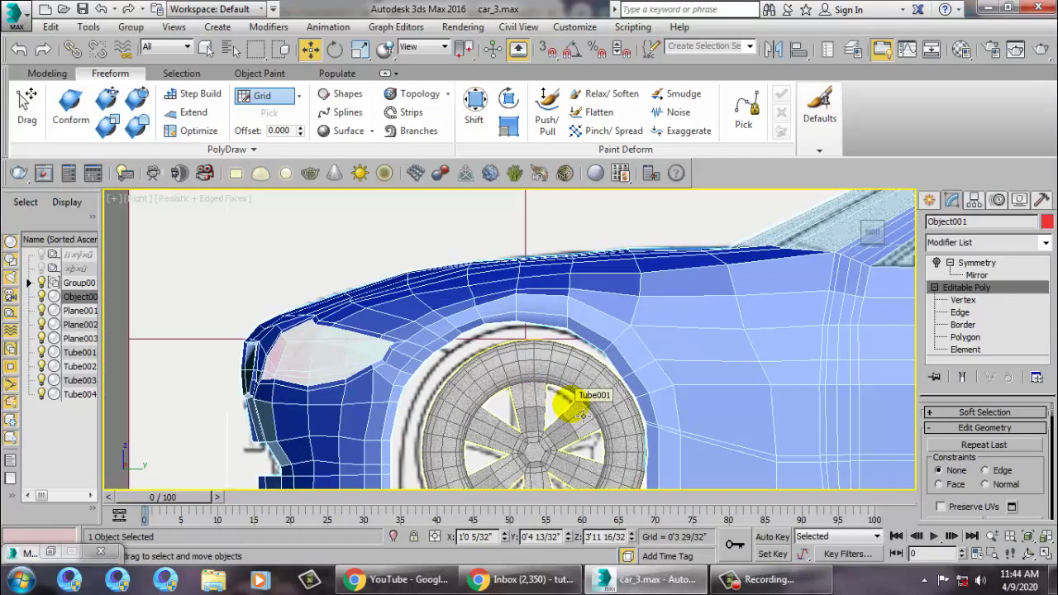
pyautogui.hotkey('alt', 'w')
pyautogui.click(727, 272)
pyautogui.hotkey('alt', 'w')
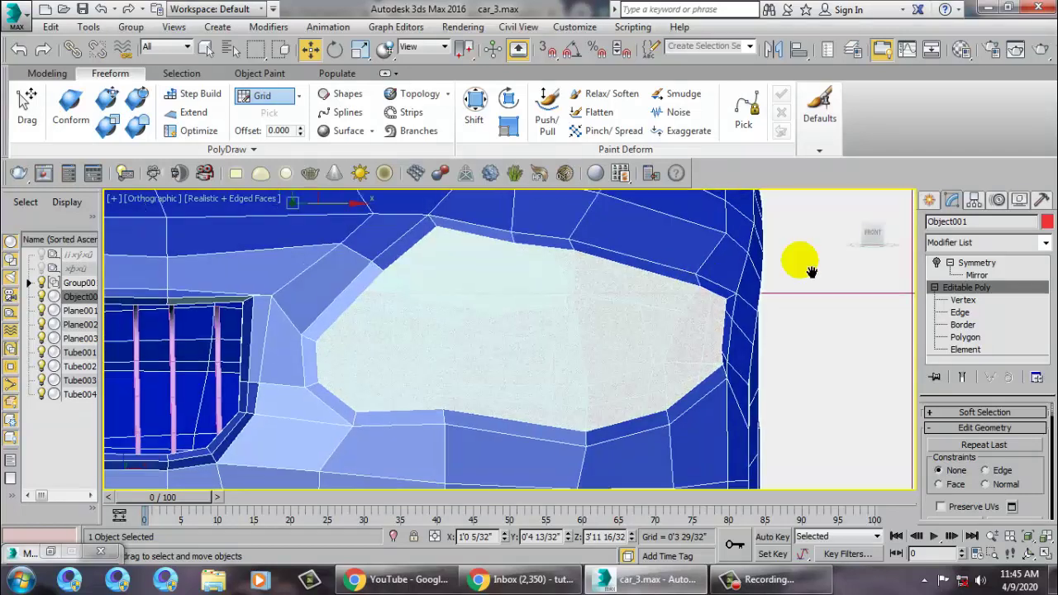
pyautogui.scroll(-4, 810, 271)
pyautogui.scroll(2, 656, 371)
pyautogui.scroll(2, 653, 374)
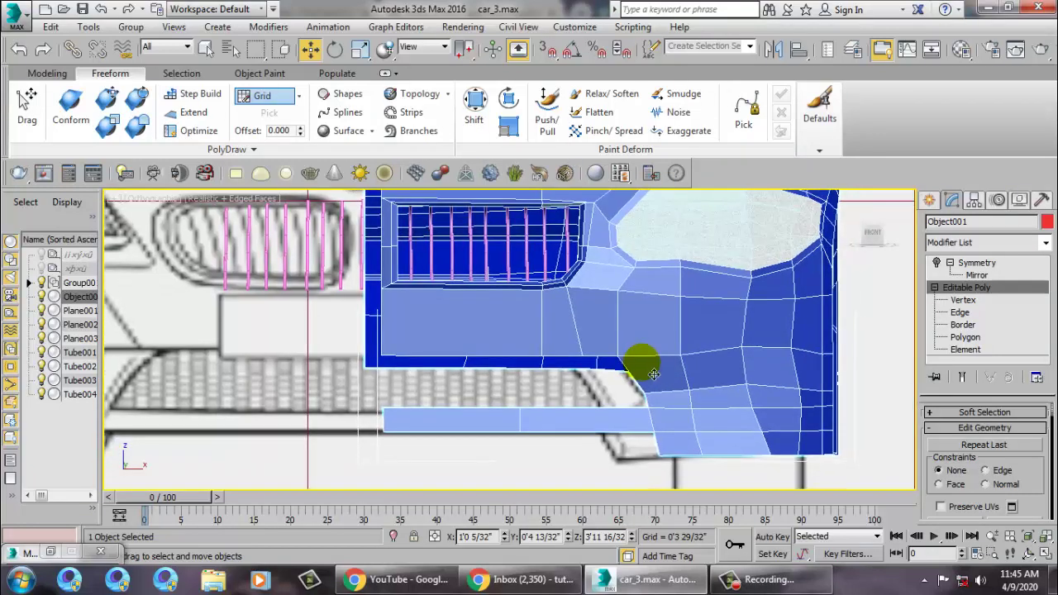
pyautogui.scroll(2, 650, 375)
pyautogui.scroll(1, 651, 375)
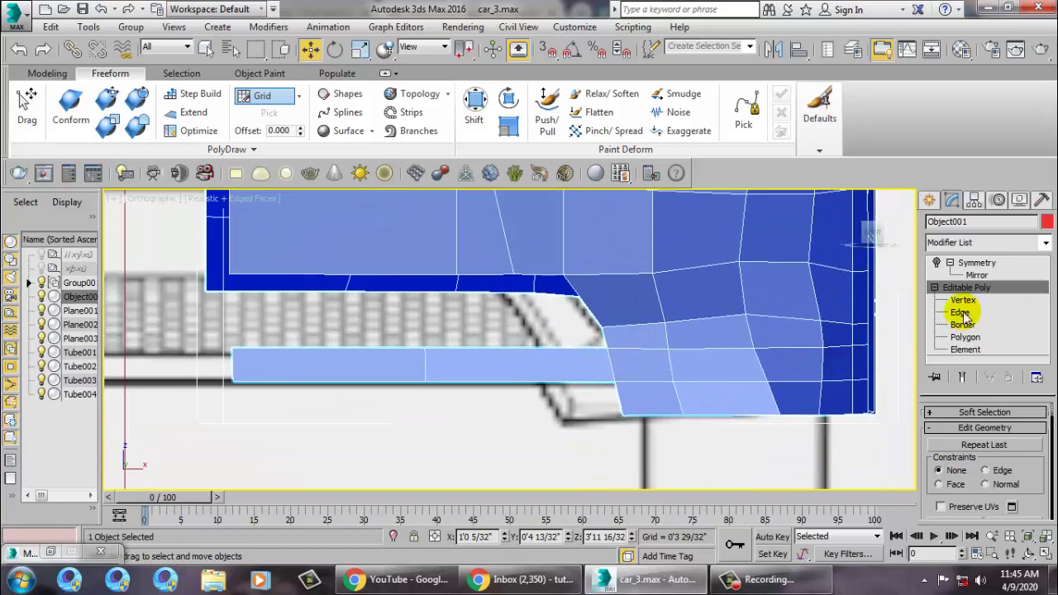
pyautogui.scroll(-2, 567, 378)
pyautogui.scroll(-2, 525, 378)
pyautogui.moveTo(526, 377); pyautogui.dragTo(499, 443, button='middle')
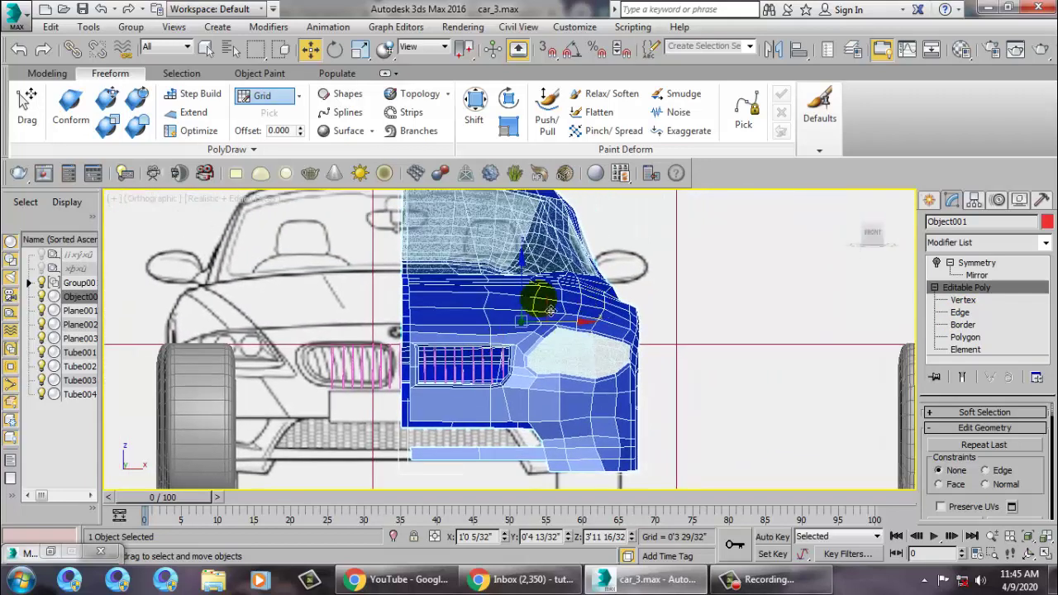
pyautogui.moveTo(576, 335); pyautogui.dragTo(570, 334)
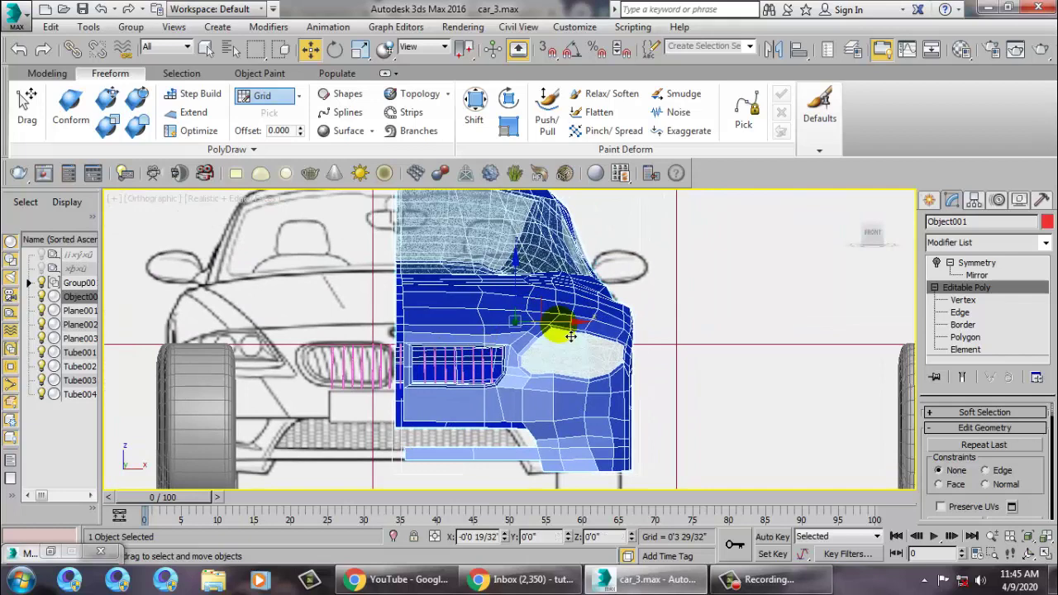
# Switch to Edge sub-object mode and select an edge beside the grille
pyautogui.click(960, 314)
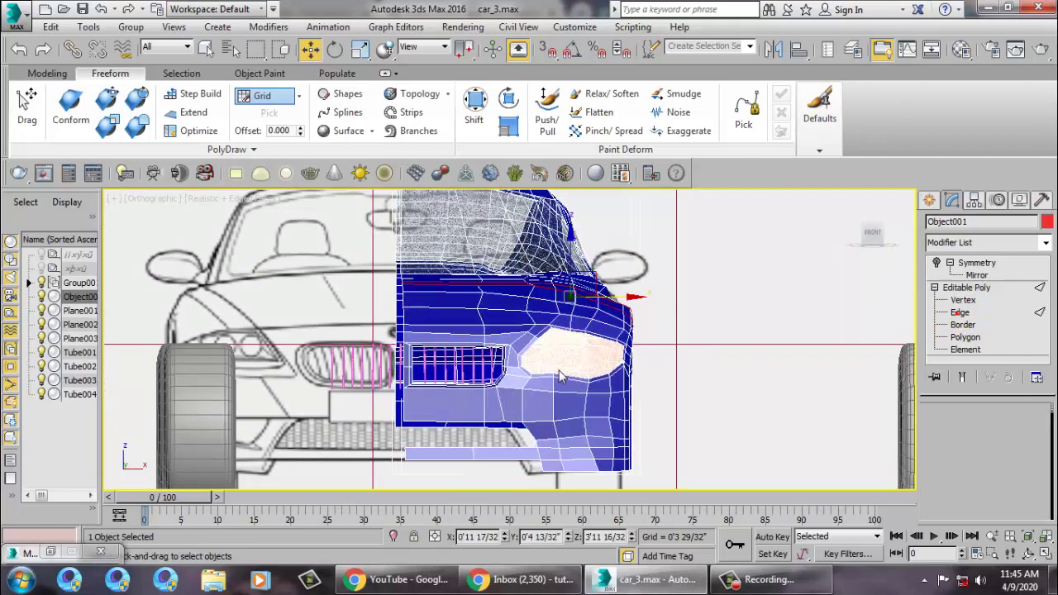
pyautogui.click(412, 418)
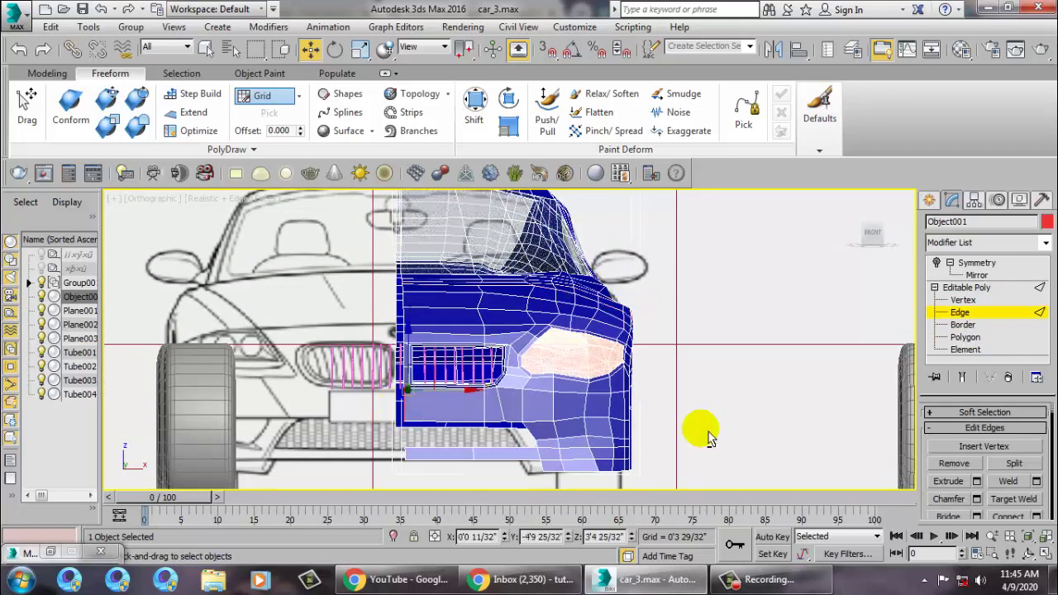
pyautogui.press('p')
pyautogui.keyDown('alt'); pyautogui.moveTo(703, 428); pyautogui.dragTo(578, 369, button='middle'); pyautogui.keyUp('alt')
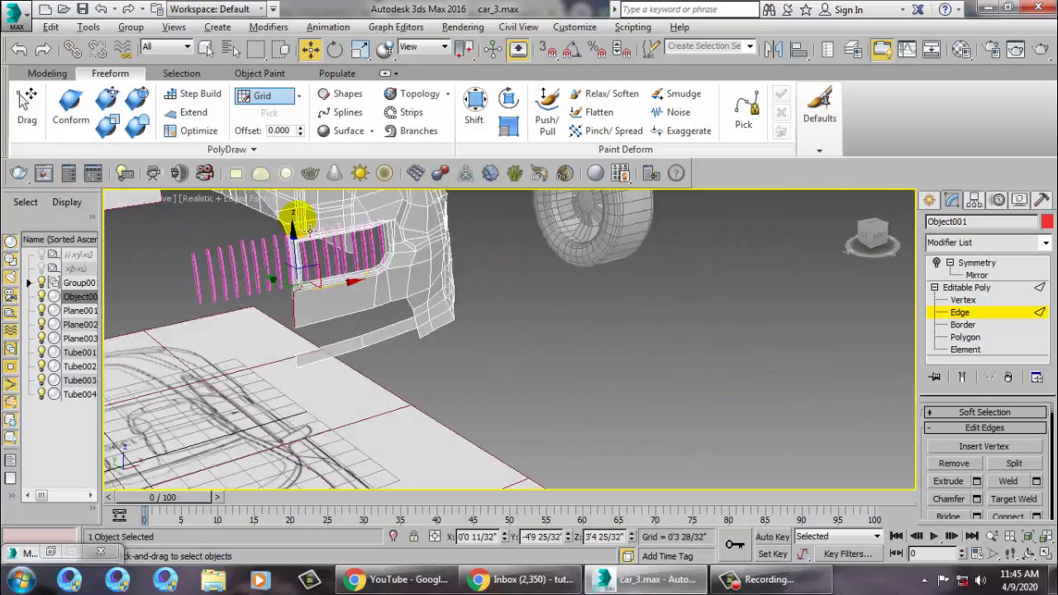
pyautogui.moveTo(296, 220)
pyautogui.keyDown('alt'); pyautogui.mouseDown(button='middle')
pyautogui.moveTo(637, 378)
pyautogui.moveTo(543, 331)
pyautogui.moveTo(611, 339)
pyautogui.moveTo(649, 326)
pyautogui.moveTo(562, 323)
pyautogui.mouseUp(button='middle'); pyautogui.keyUp('alt')
pyautogui.scroll(-5, 590, 322)
pyautogui.scroll(5, 589, 357)
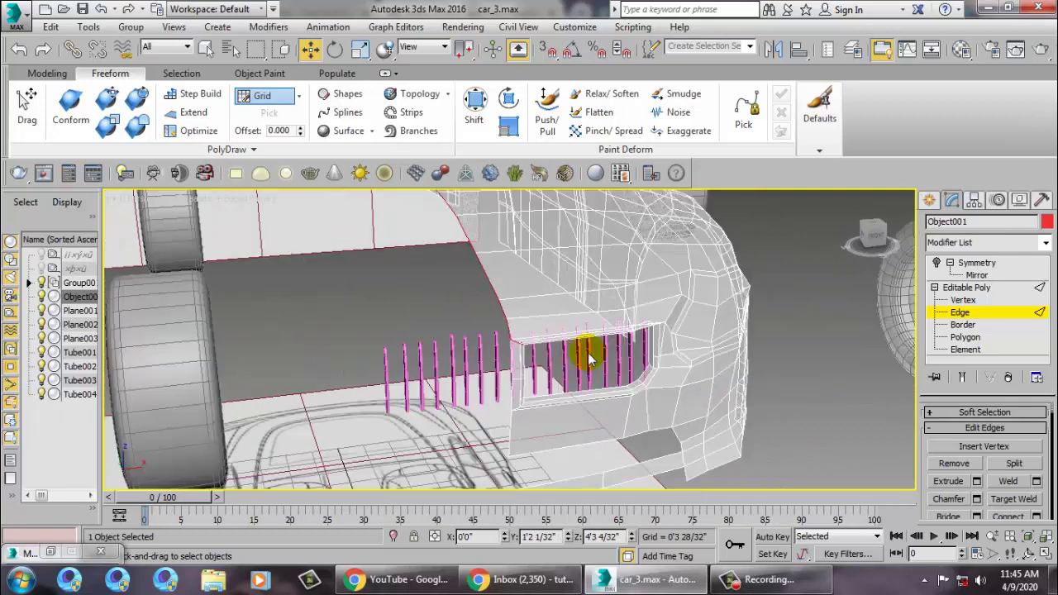
# Select the edge along the grille's lower border and make the Top view active
pyautogui.click(525, 410)
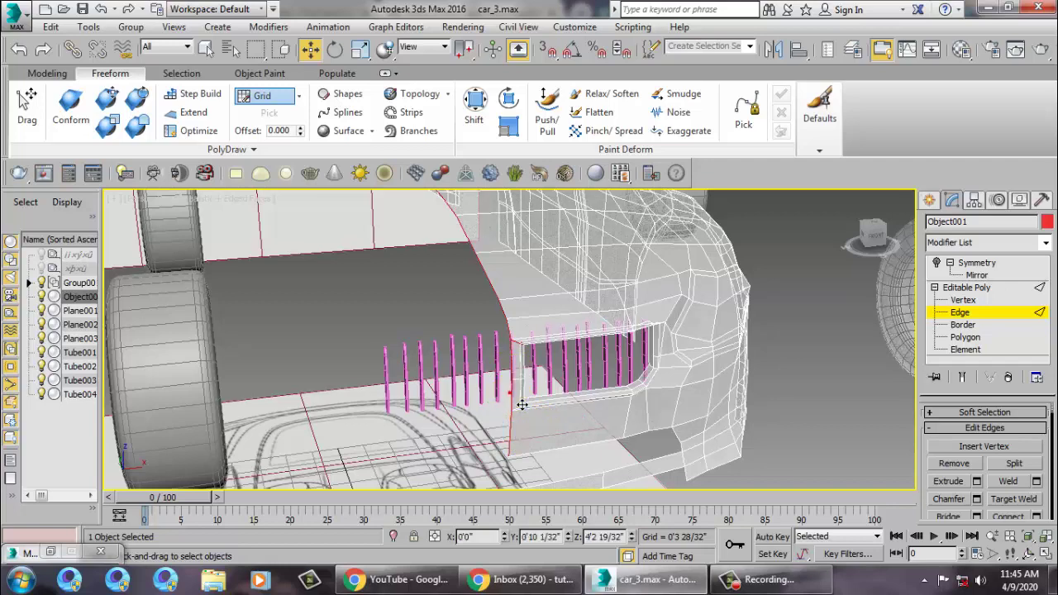
pyautogui.moveTo(523, 402)
pyautogui.keyDown('alt'); pyautogui.mouseDown(button='middle')
pyautogui.moveTo(559, 394)
pyautogui.moveTo(548, 358)
pyautogui.mouseUp(button='middle'); pyautogui.keyUp('alt')
pyautogui.moveTo(519, 399)
pyautogui.keyDown('alt'); pyautogui.mouseDown(button='middle')
pyautogui.moveTo(600, 406)
pyautogui.moveTo(581, 421)
pyautogui.moveTo(582, 380)
pyautogui.moveTo(590, 425)
pyautogui.mouseUp(button='middle'); pyautogui.keyUp('alt')
pyautogui.hotkey('alt', 'w')
pyautogui.middleClick(277, 311)
# Show the Top view in wireframe and make the Front view active
pyautogui.hotkey('alt', 'w')
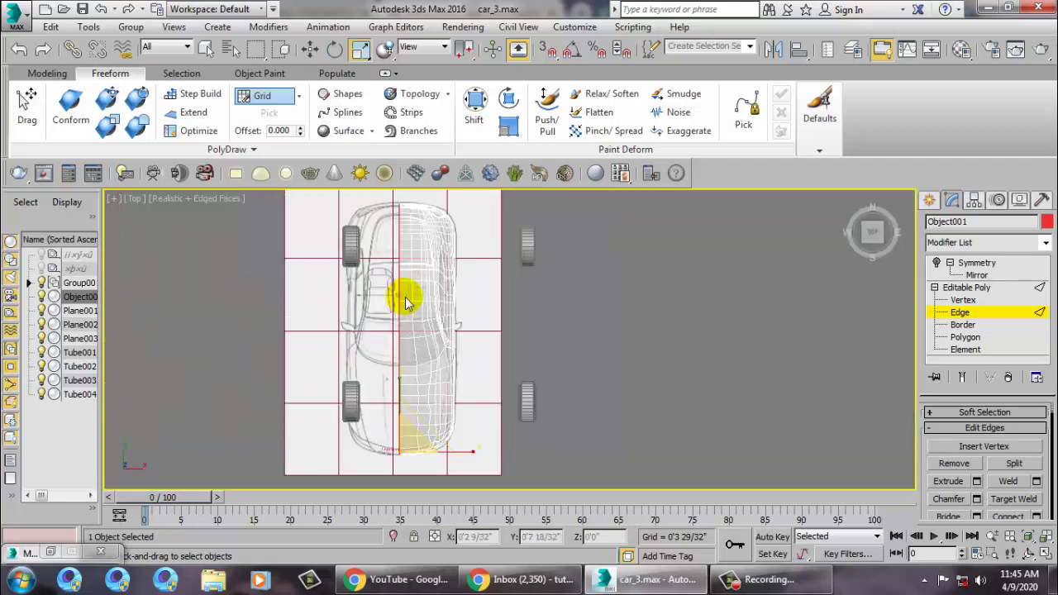
pyautogui.press('F3')
pyautogui.press('F3')
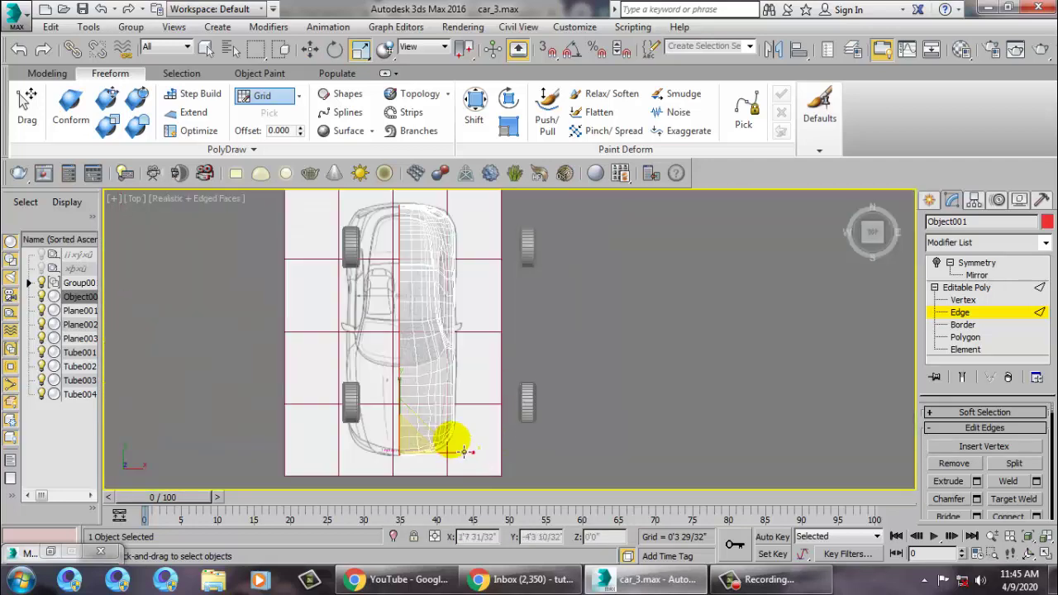
pyautogui.press('w')
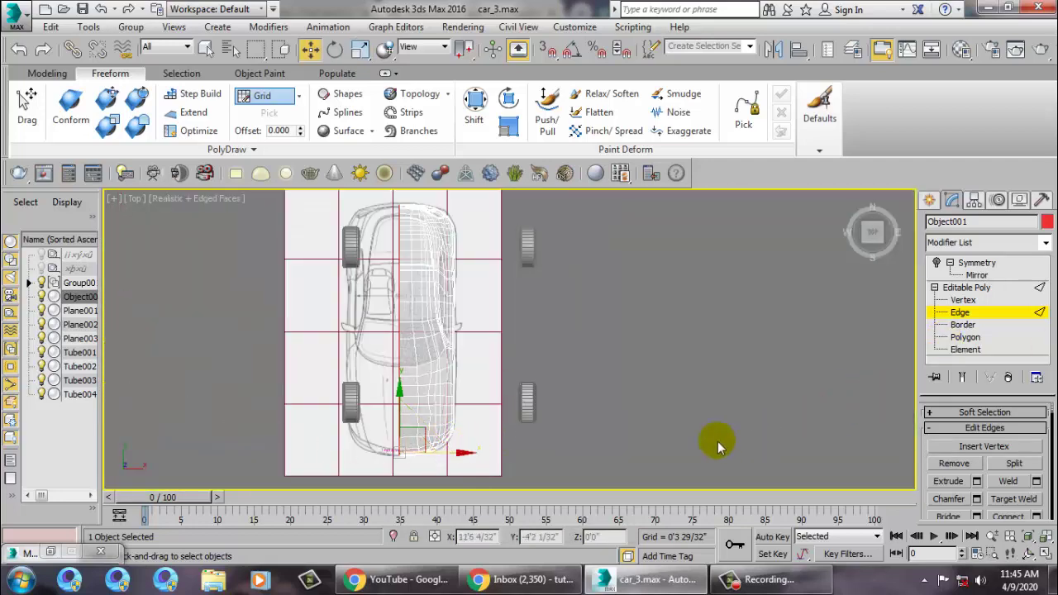
pyautogui.hotkey('alt', 'w')
pyautogui.hotkey('alt', 'w')
pyautogui.keyDown('alt'); pyautogui.moveTo(696, 373); pyautogui.dragTo(688, 345, button='middle'); pyautogui.keyUp('alt')
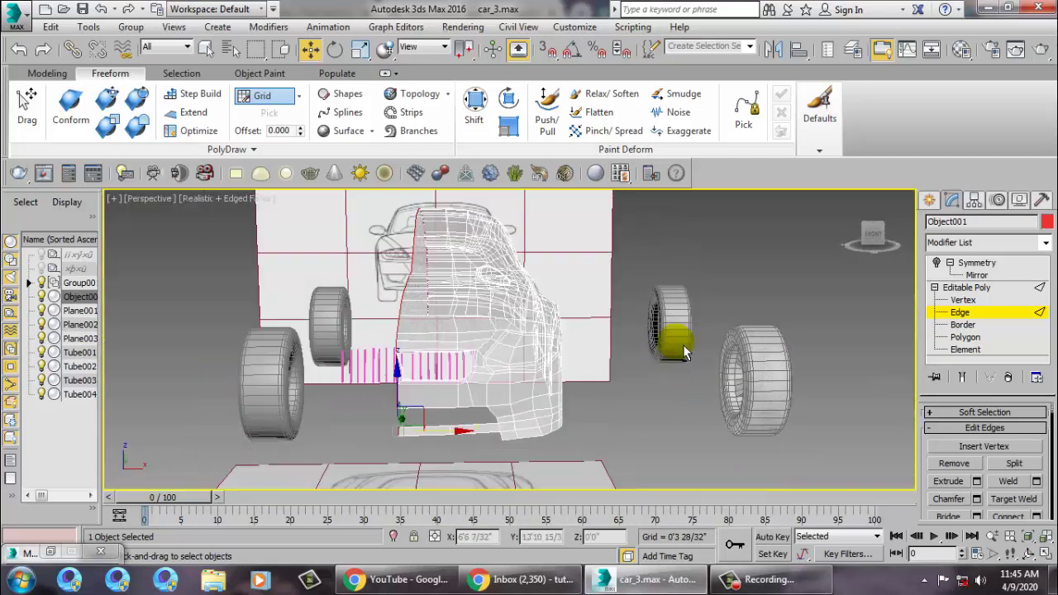
pyautogui.hotkey('alt', 'w')
pyautogui.click(694, 285)
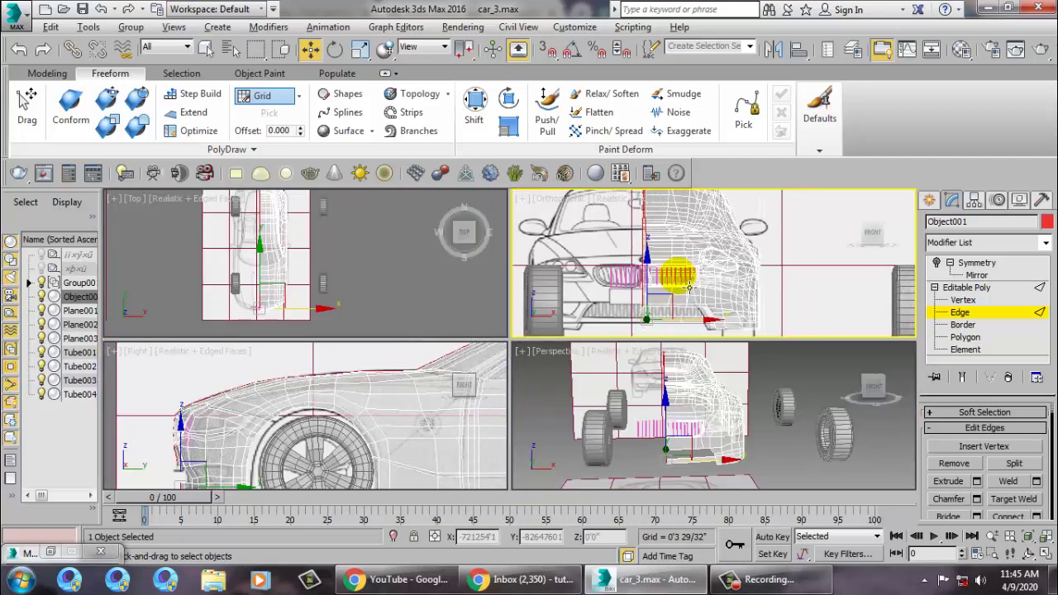
pyautogui.hotkey('alt', 'w')
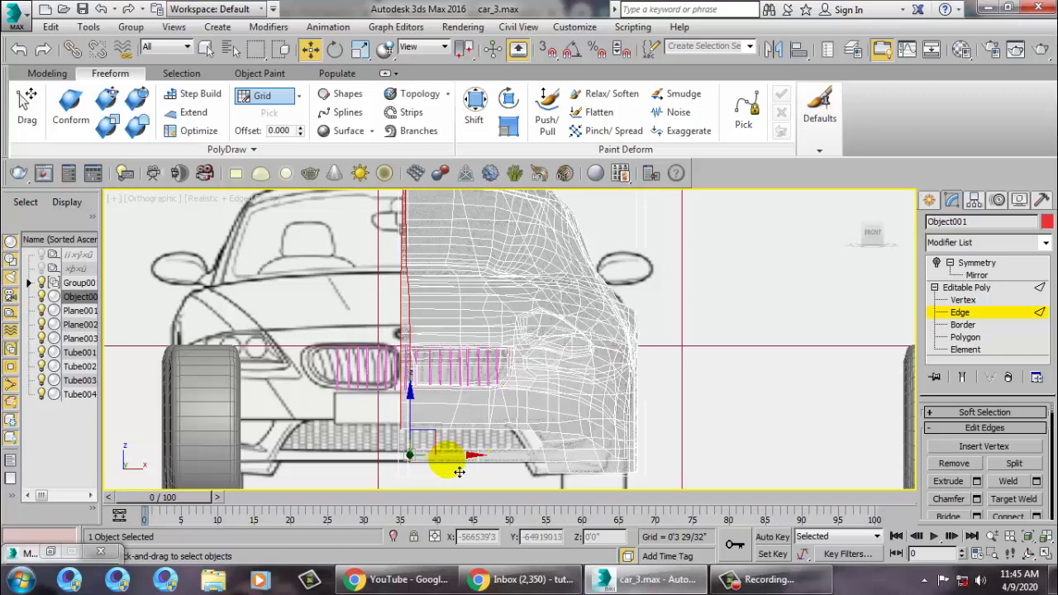
# Scale the selected lower bumper edges and check the result in the Front view
pyautogui.press('r')
pyautogui.moveTo(378, 468); pyautogui.dragTo(345, 457)
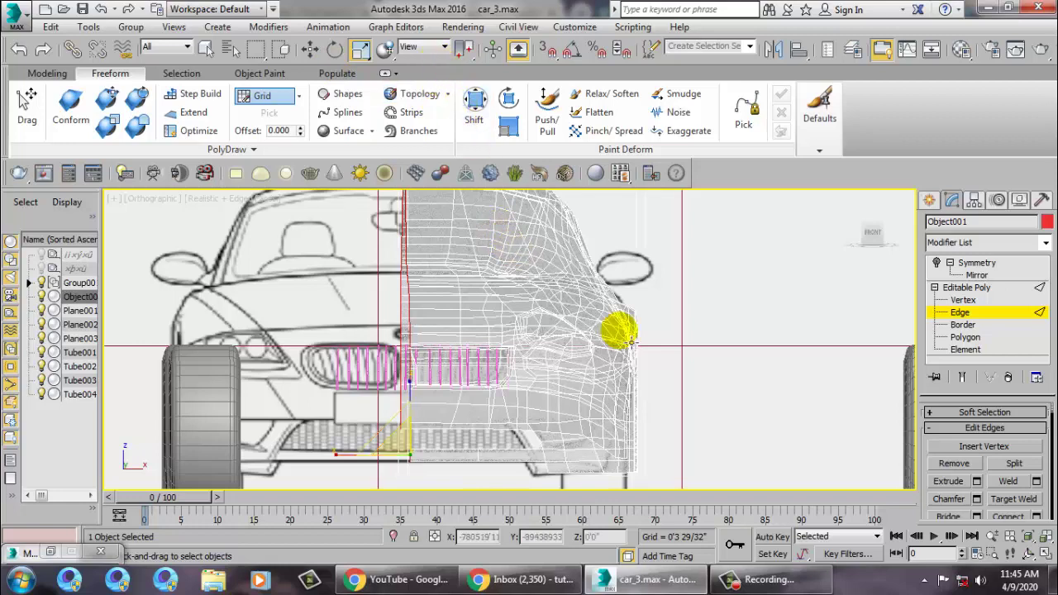
pyautogui.press('f')
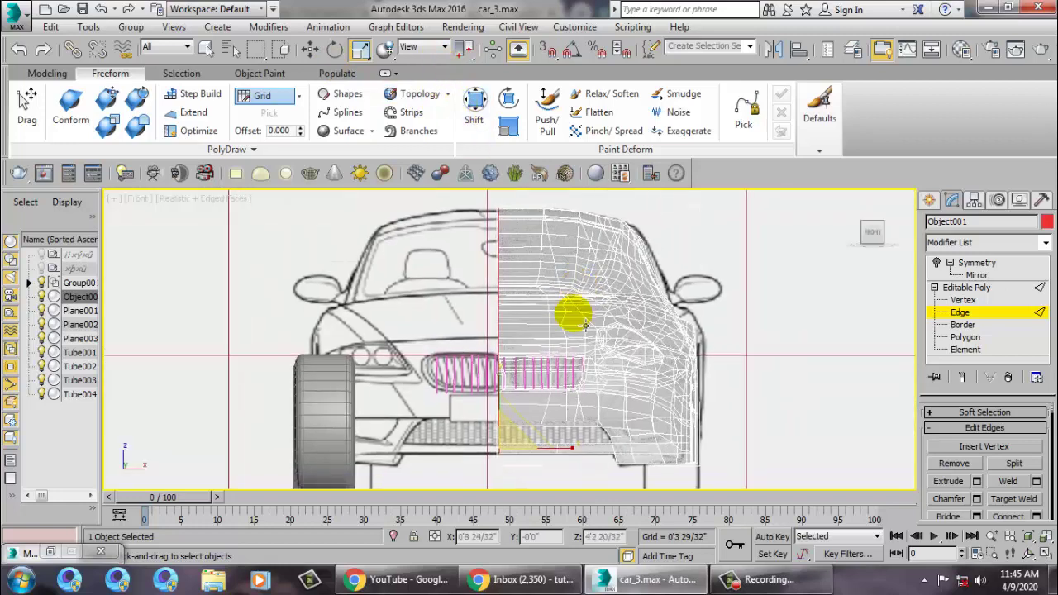
pyautogui.scroll(-2, 570, 372)
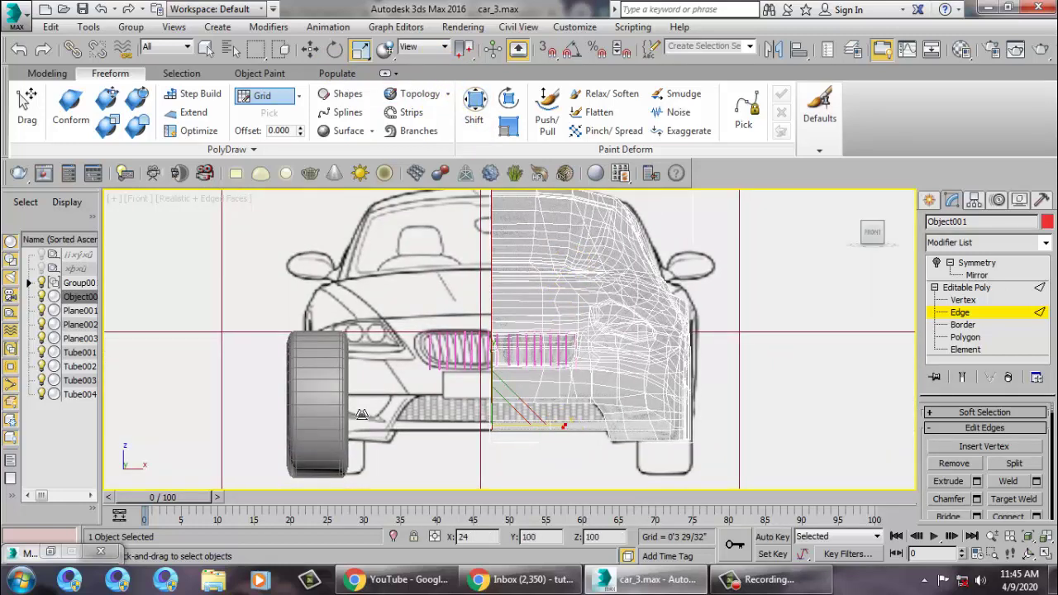
pyautogui.press('w')
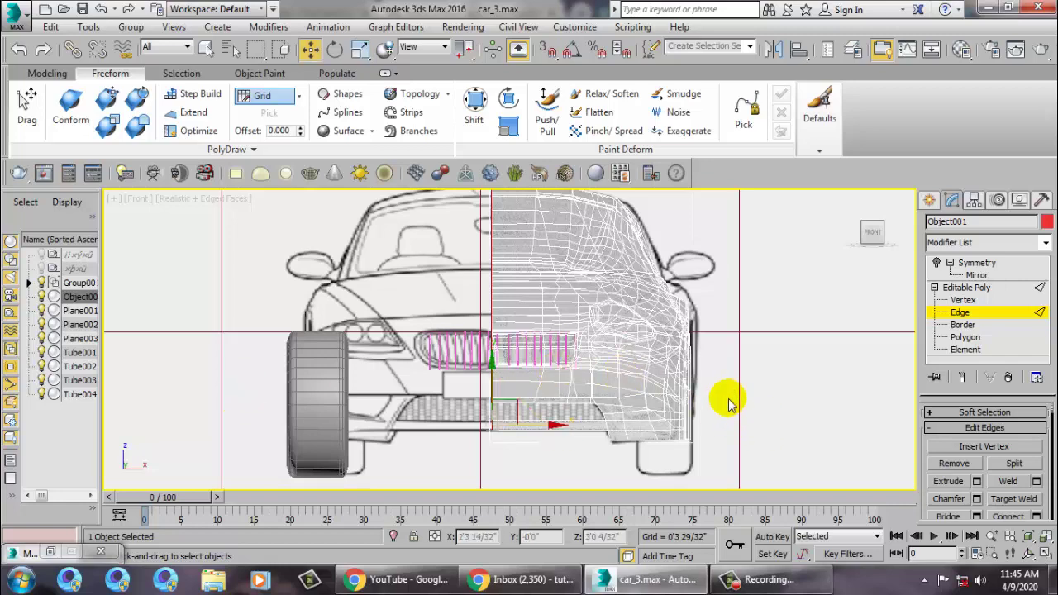
pyautogui.scroll(2, 729, 405)
pyautogui.scroll(2, 621, 323)
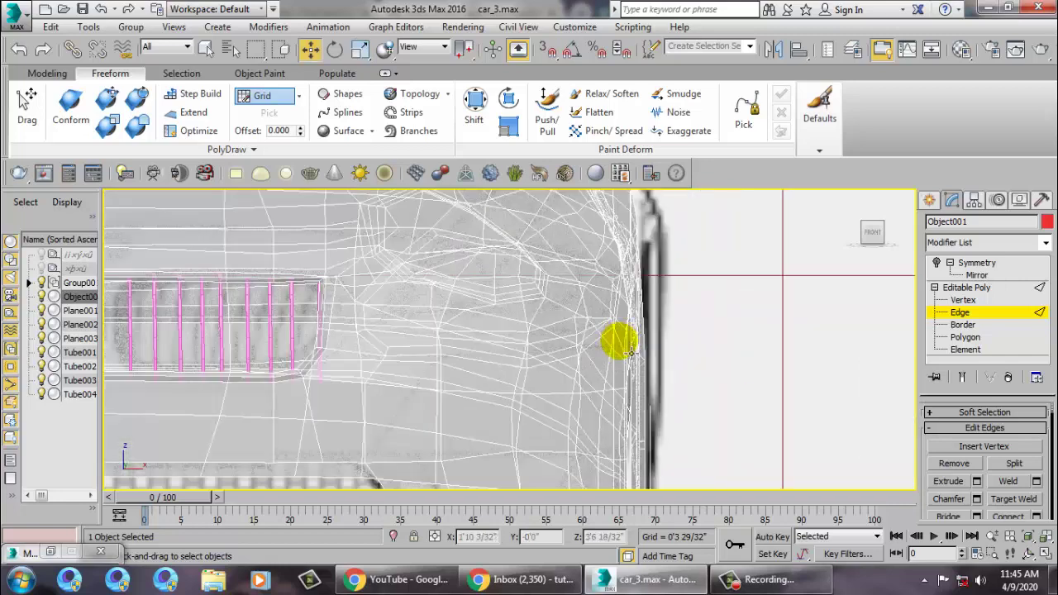
# Dismiss the action search and orbit the Perspective view to examine the car body
pyautogui.press('p')
pyautogui.scroll(2, 609, 355)
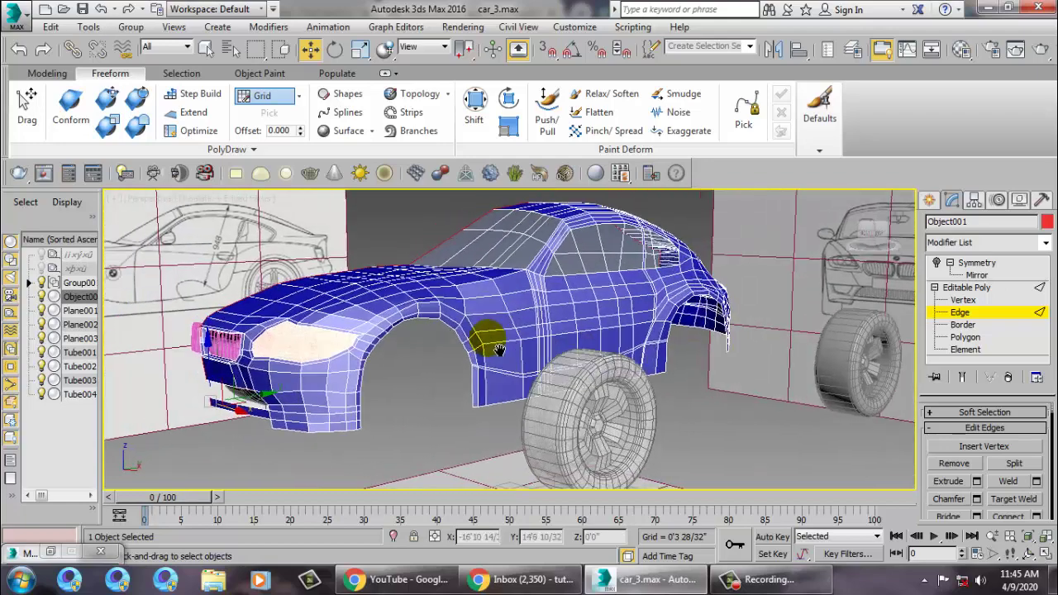
pyautogui.hotkey('alt', 'w')
pyautogui.hotkey('alt', 'w')
pyautogui.press('x')
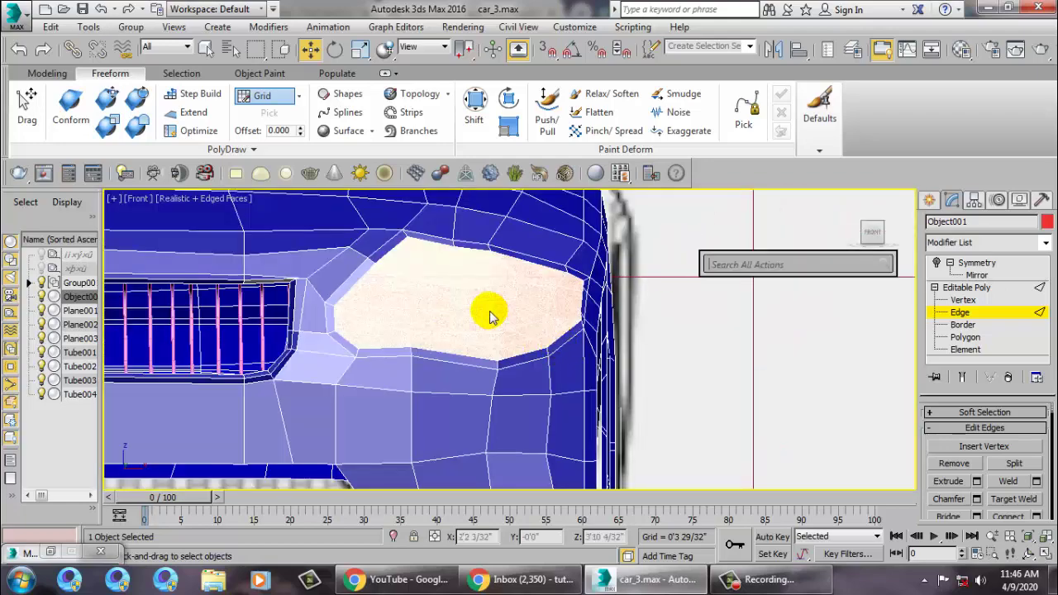
pyautogui.click(582, 326)
pyautogui.scroll(-5, 708, 355)
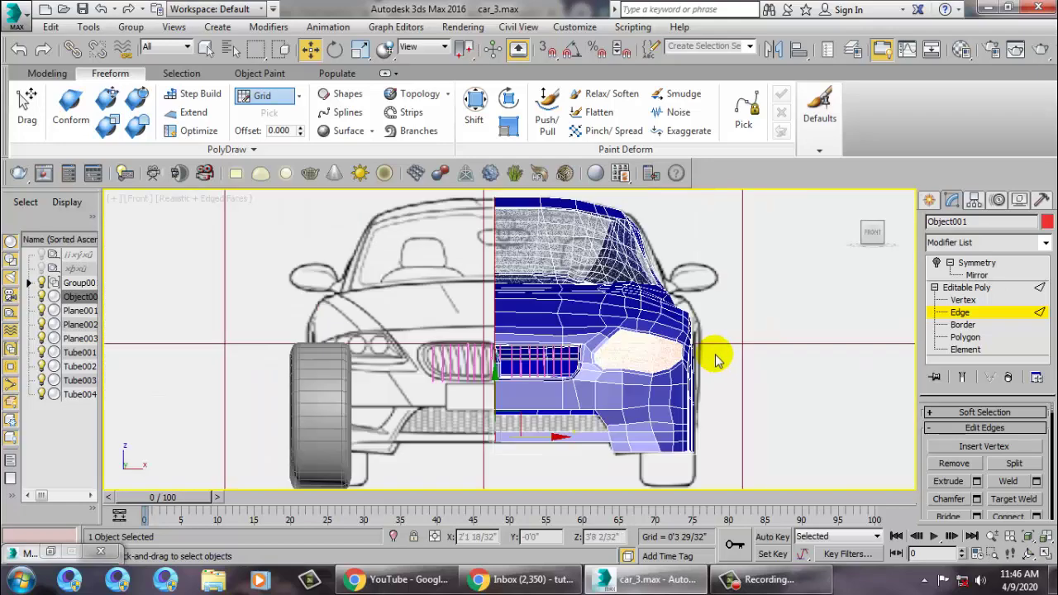
pyautogui.hotkey('alt', 'w')
pyautogui.hotkey('alt', 'w')
pyautogui.moveTo(680, 381)
pyautogui.keyDown('alt'); pyautogui.mouseDown(button='middle')
pyautogui.moveTo(567, 354)
pyautogui.moveTo(680, 342)
pyautogui.mouseUp(button='middle'); pyautogui.keyUp('alt')
pyautogui.moveTo(545, 354)
pyautogui.keyDown('alt'); pyautogui.mouseDown(button='middle')
pyautogui.moveTo(602, 330)
pyautogui.moveTo(578, 330)
pyautogui.moveTo(552, 351)
pyautogui.moveTo(433, 337)
pyautogui.moveTo(888, 269)
pyautogui.mouseUp(button='middle'); pyautogui.keyUp('alt')
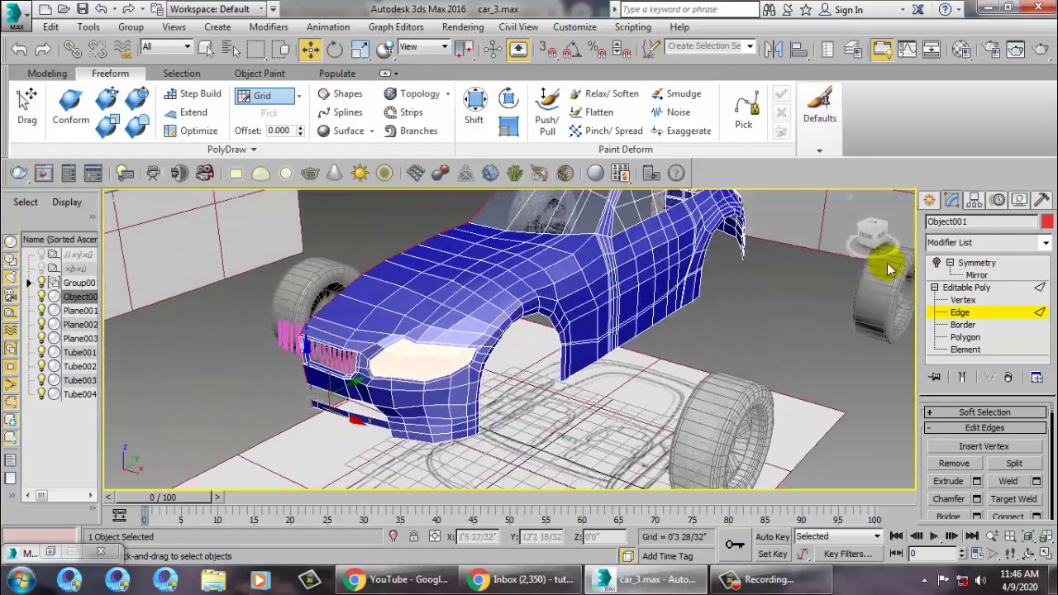
# Exit edge editing to Editable Poly, pan the Top view left, and minimize 3ds Max
pyautogui.click(996, 287)
pyautogui.moveTo(677, 339)
pyautogui.keyDown('alt'); pyautogui.mouseDown(button='middle')
pyautogui.moveTo(620, 353)
pyautogui.moveTo(576, 382)
pyautogui.mouseUp(button='middle'); pyautogui.keyUp('alt')
pyautogui.hotkey('alt', 'w')
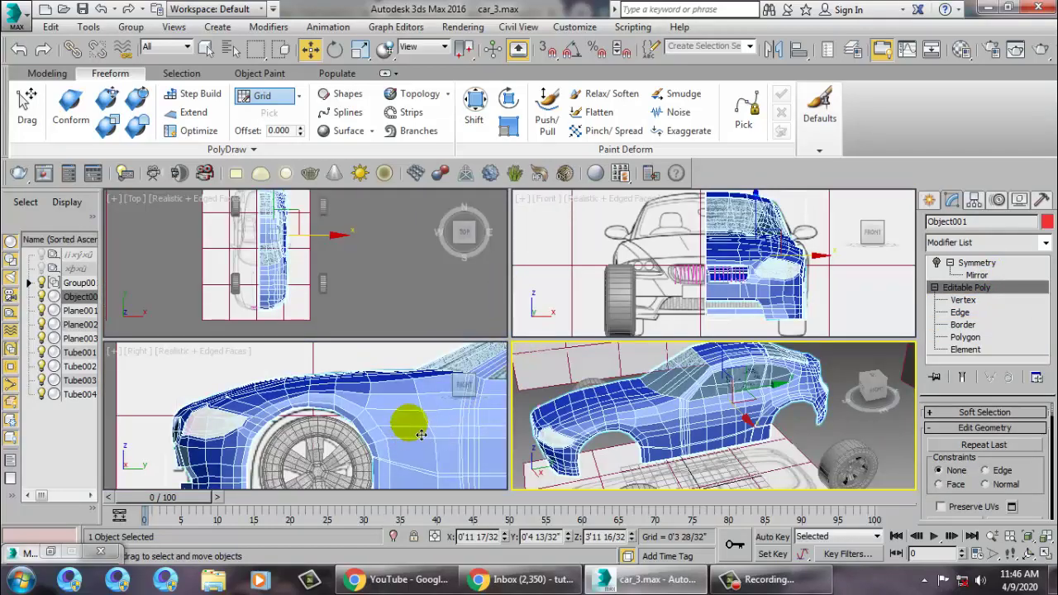
pyautogui.middleClick(400, 281)
pyautogui.moveTo(400, 281); pyautogui.dragTo(369, 281, button='middle')
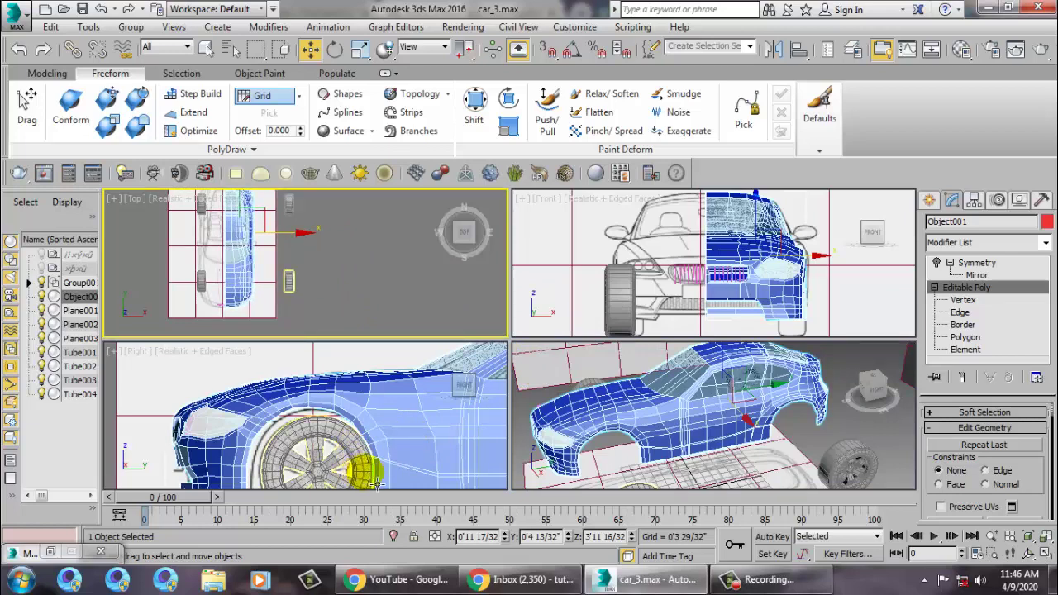
pyautogui.click(986, 9)
# Reveal the desktop and open the ref car folder
pyautogui.click(989, 10)
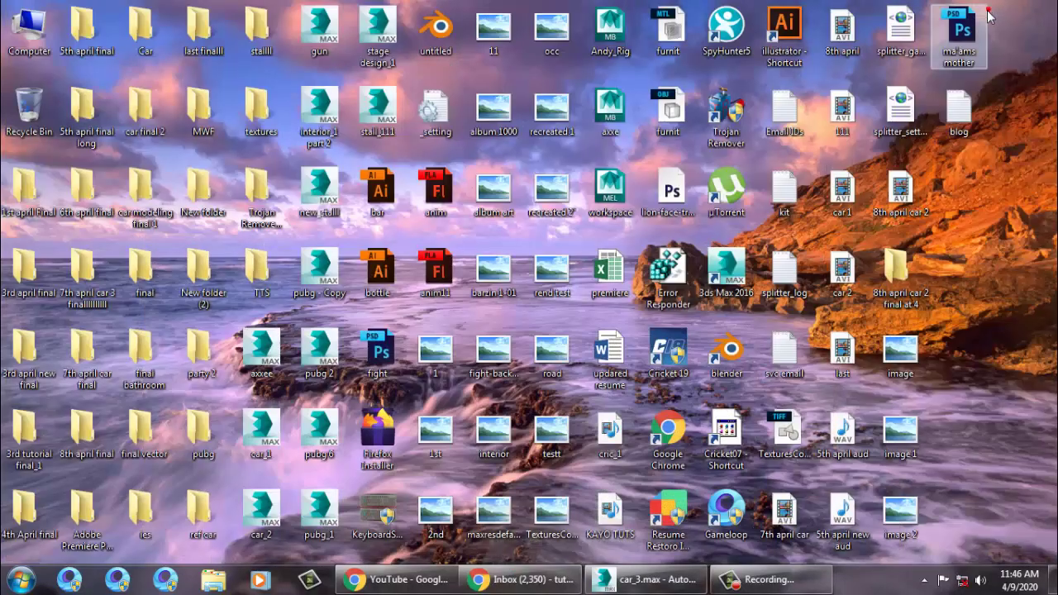
pyautogui.doubleClick(781, 124)
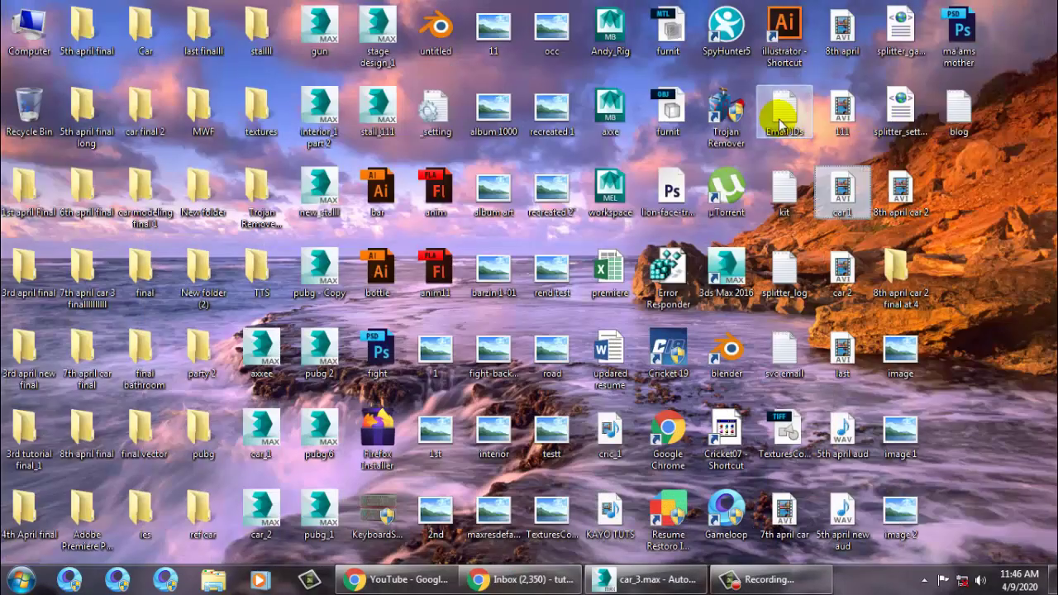
pyautogui.write('car')
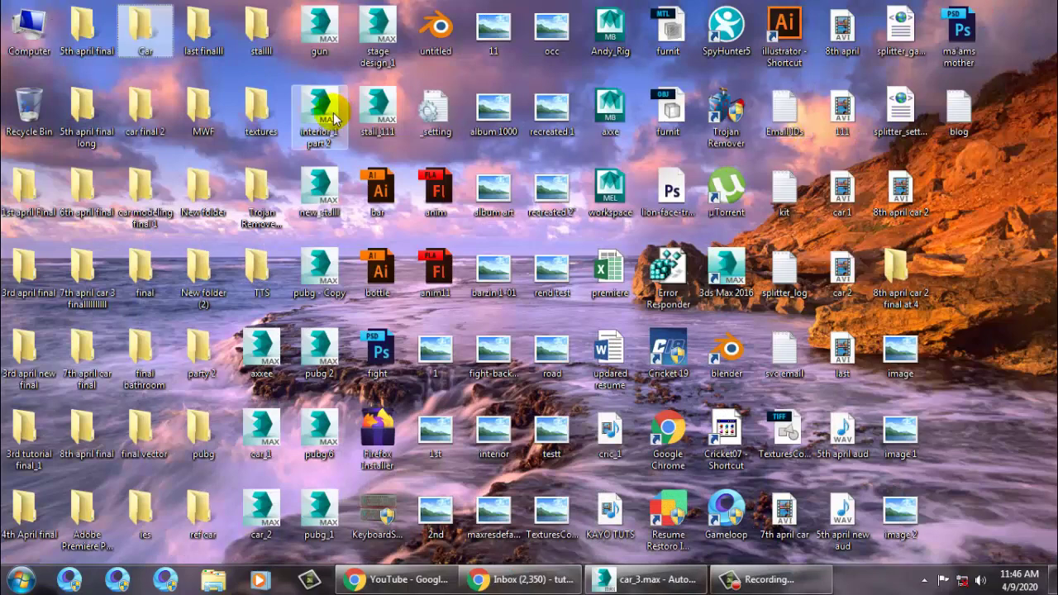
pyautogui.press('Down')
pyautogui.press('Down')
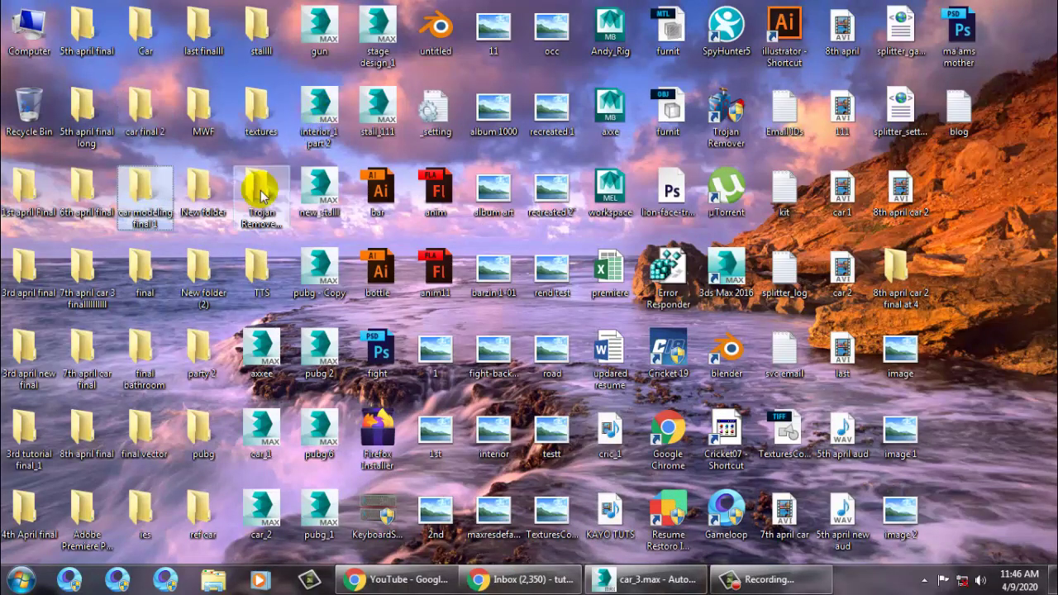
pyautogui.write('car_')
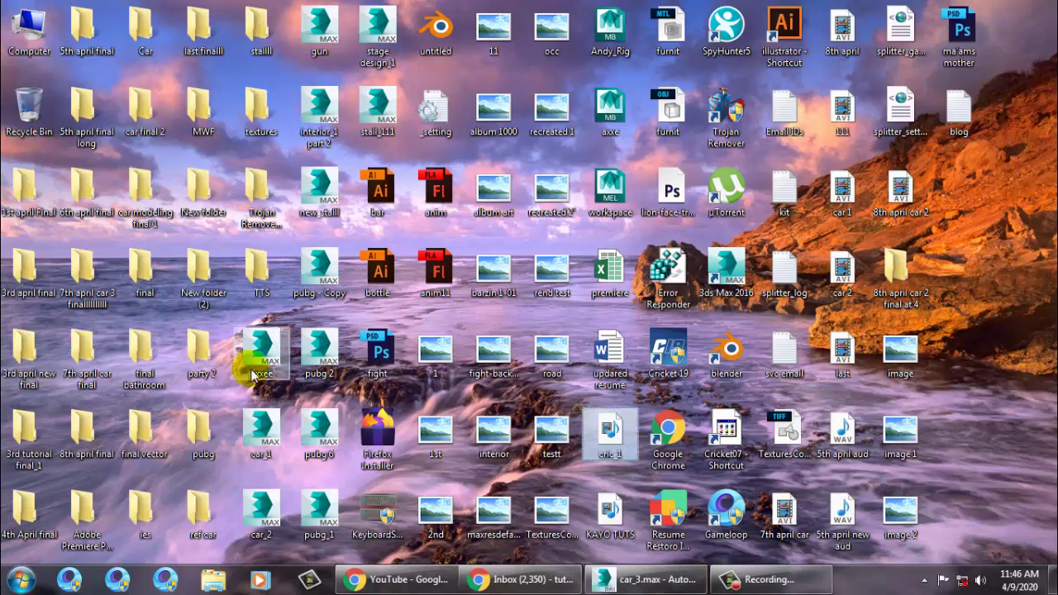
pyautogui.click(192, 514)
pyautogui.doubleClick(190, 514)
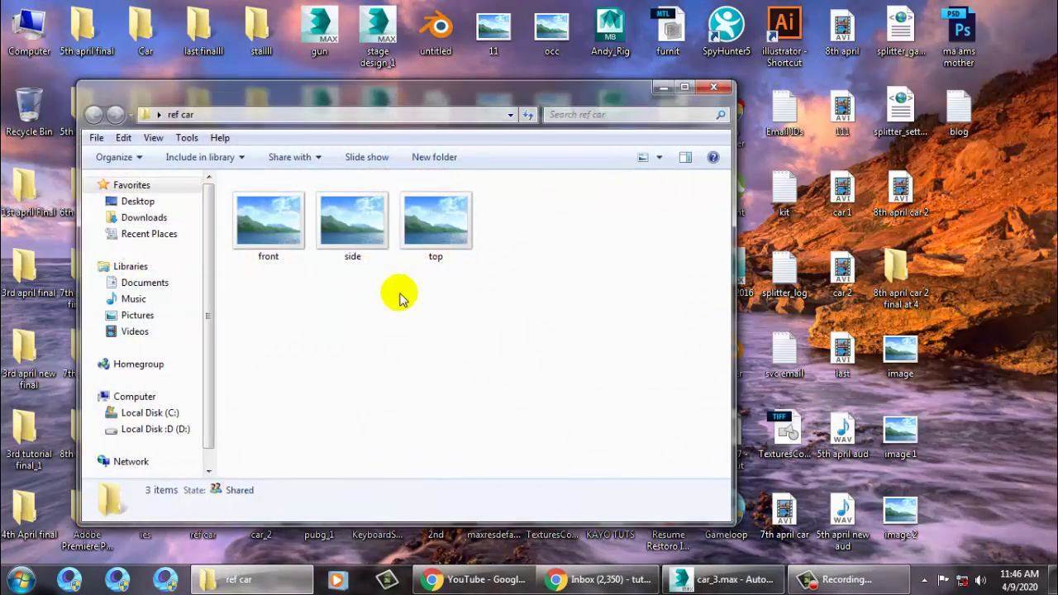
# Minimize the ref car folder and open the Car reference folder from the desktop
pyautogui.click(662, 88)
pyautogui.click(22, 580)
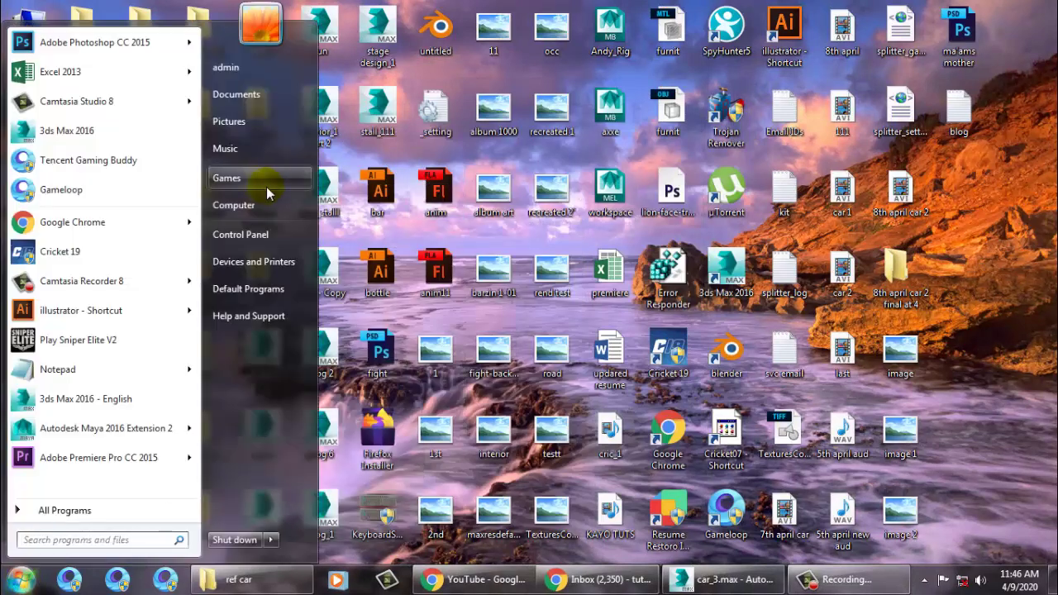
pyautogui.click(388, 197)
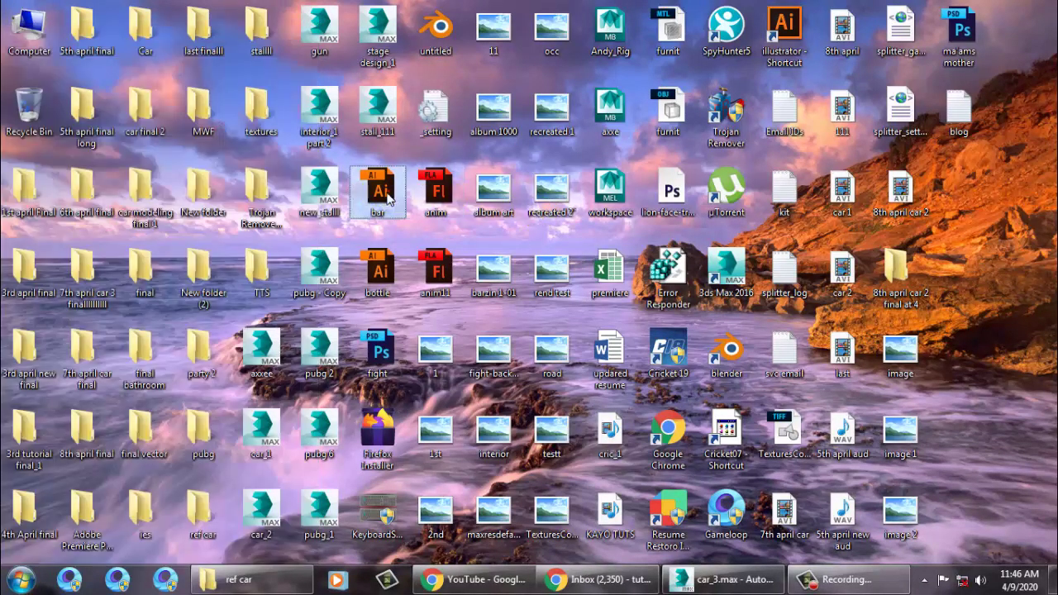
pyautogui.click(208, 285)
pyautogui.press('c')
pyautogui.press('c')
pyautogui.press('c')
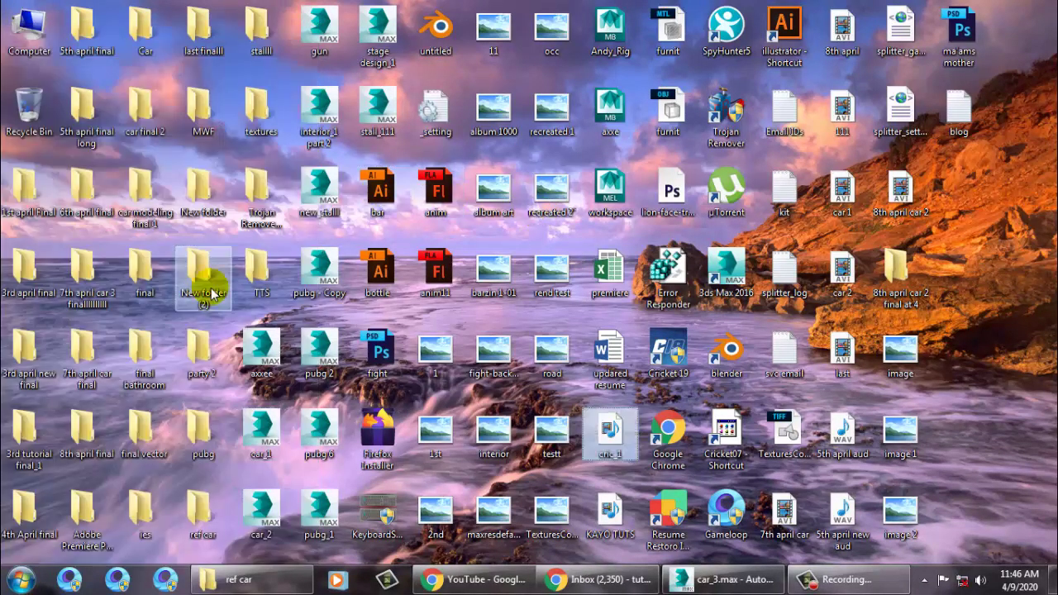
pyautogui.press('c')
pyautogui.press('c')
pyautogui.press('c')
pyautogui.press('c')
pyautogui.press('c')
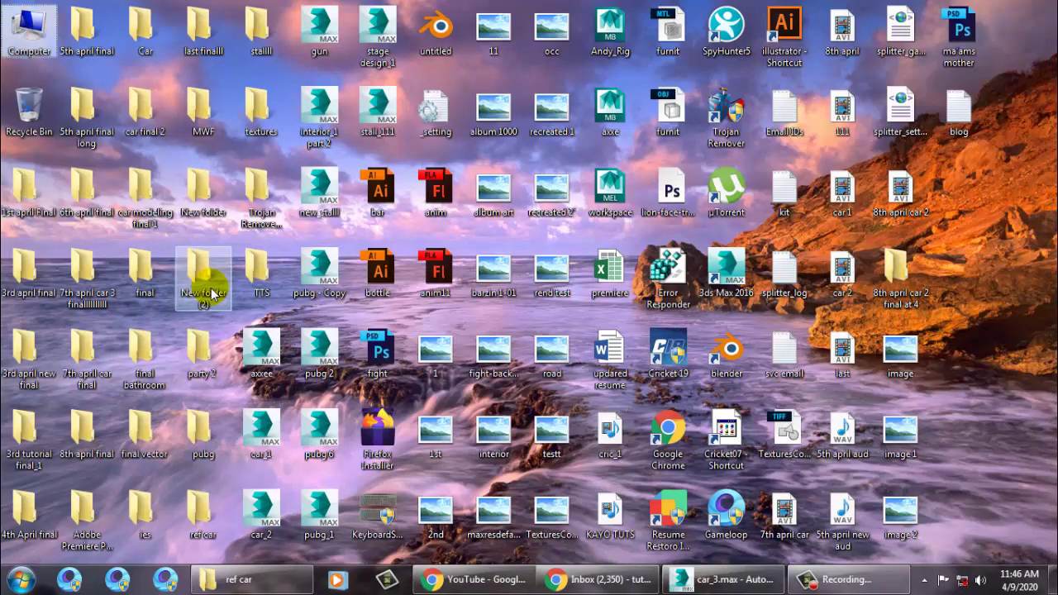
pyautogui.press('c')
pyautogui.doubleClick(153, 33)
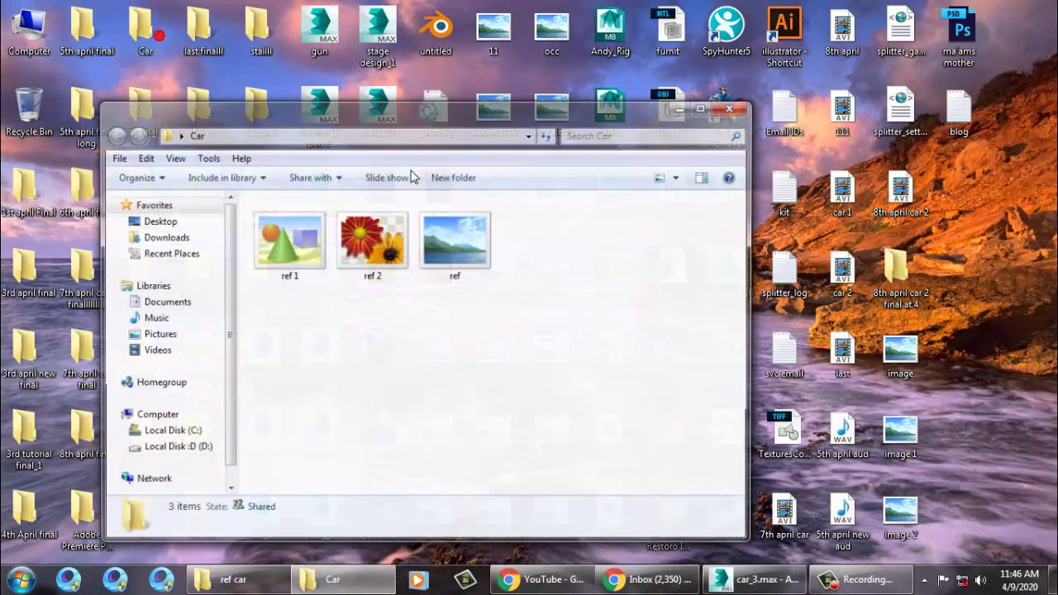
# View the ref and ref 2 blueprints in Photo Viewer, then return to car_3.max
pyautogui.doubleClick(433, 243)
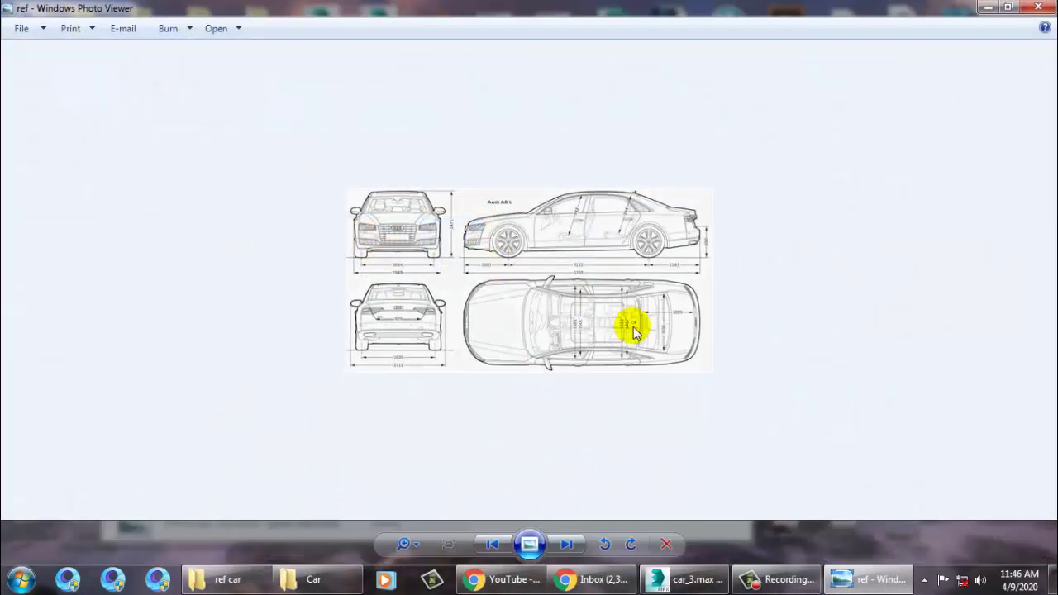
pyautogui.scroll(3, 422, 324)
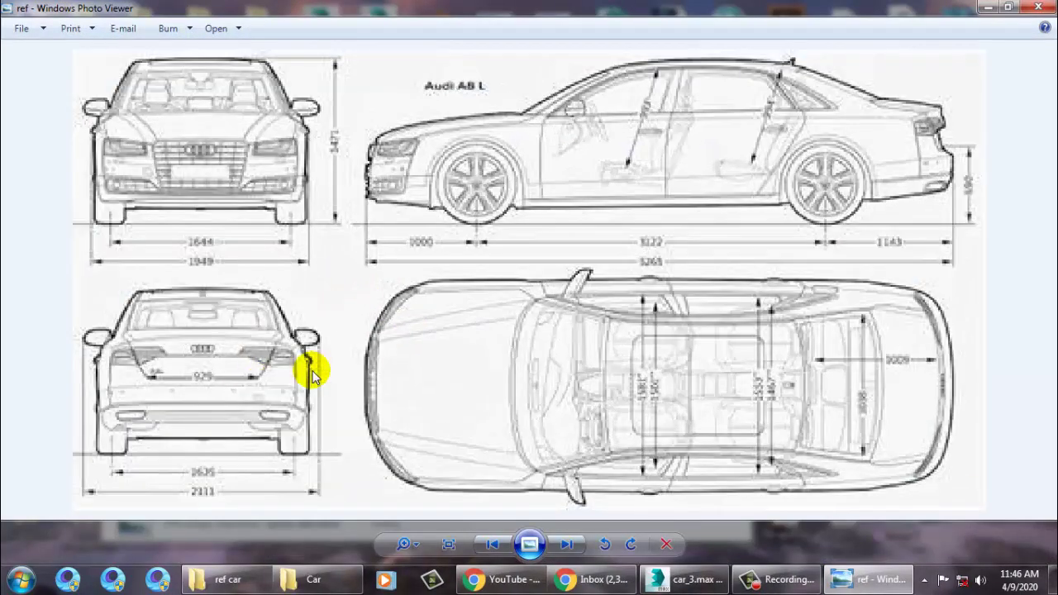
pyautogui.scroll(-2, 313, 373)
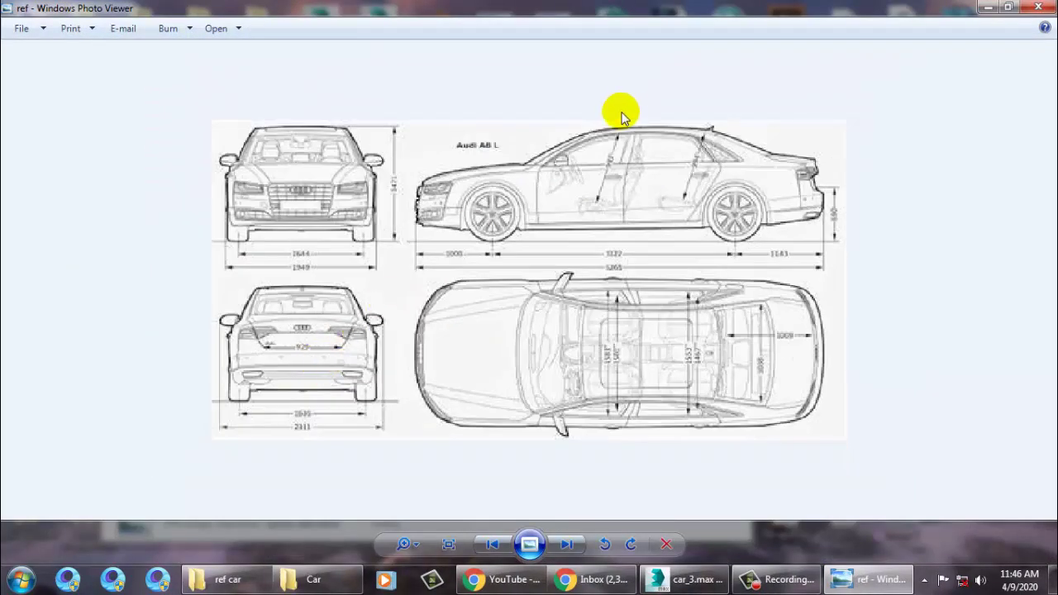
pyautogui.press('Right')
pyautogui.press('Right')
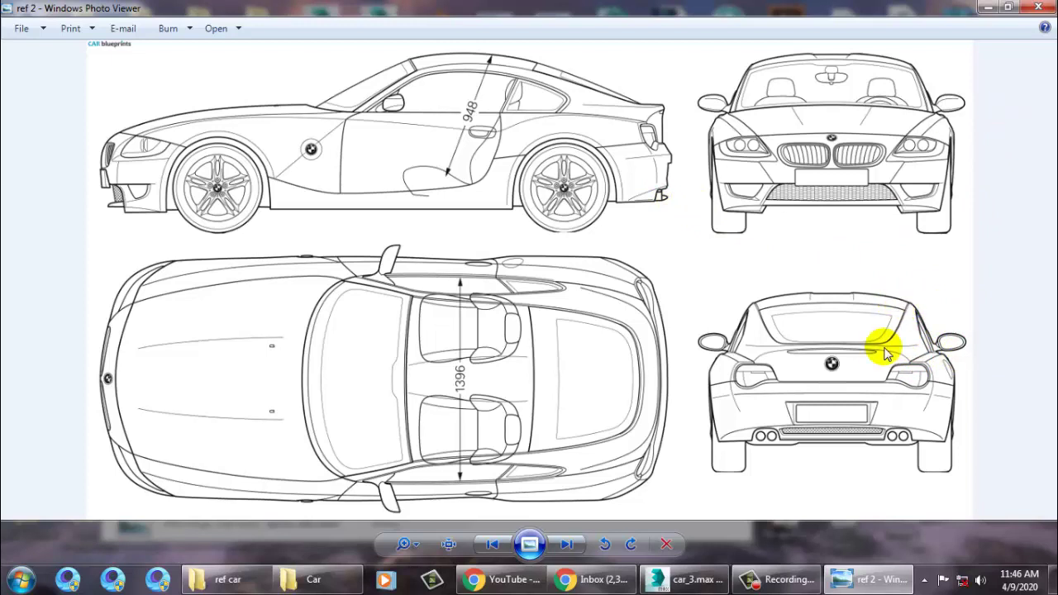
pyautogui.scroll(1, 900, 413)
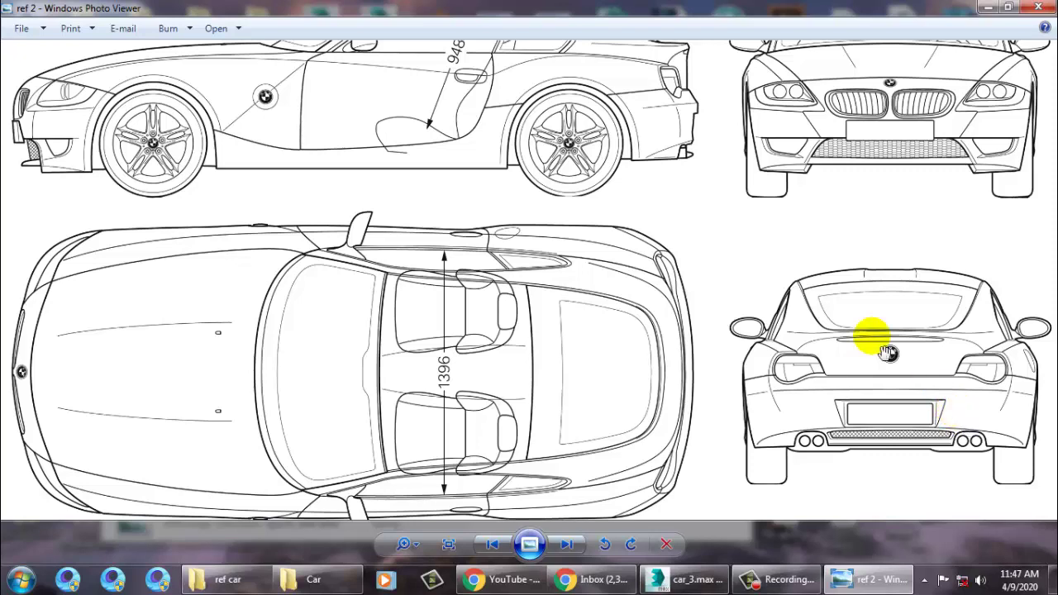
pyautogui.click(694, 579)
pyautogui.moveTo(802, 414)
pyautogui.keyDown('alt'); pyautogui.mouseDown(button='middle')
pyautogui.moveTo(696, 444)
pyautogui.moveTo(716, 437)
pyautogui.mouseUp(button='middle'); pyautogui.keyUp('alt')
# Maximize the Perspective viewport and compare the car body against the ref 2 blueprint
pyautogui.hotkey('alt', 'w')
pyautogui.scroll(5, 658, 382)
pyautogui.scroll(-3, 659, 381)
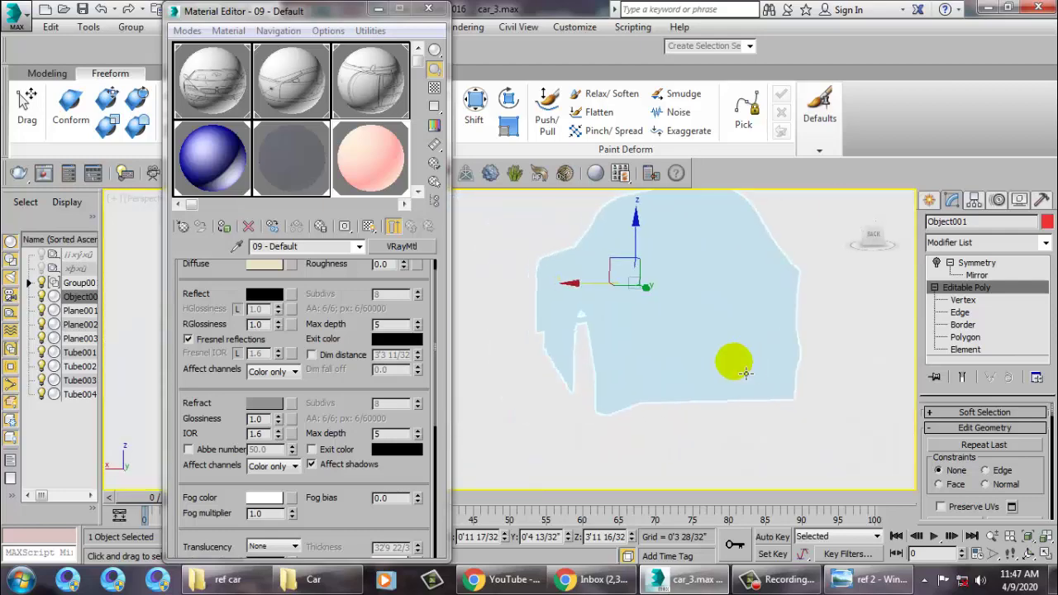
pyautogui.scroll(-5, 733, 361)
pyautogui.scroll(5, 708, 354)
pyautogui.scroll(3, 673, 356)
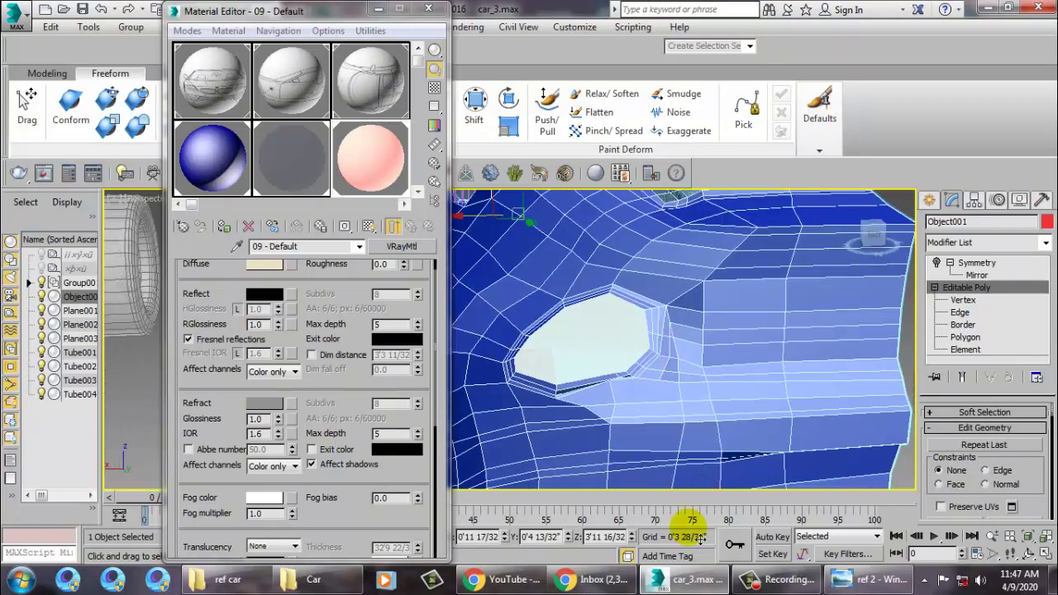
pyautogui.click(859, 579)
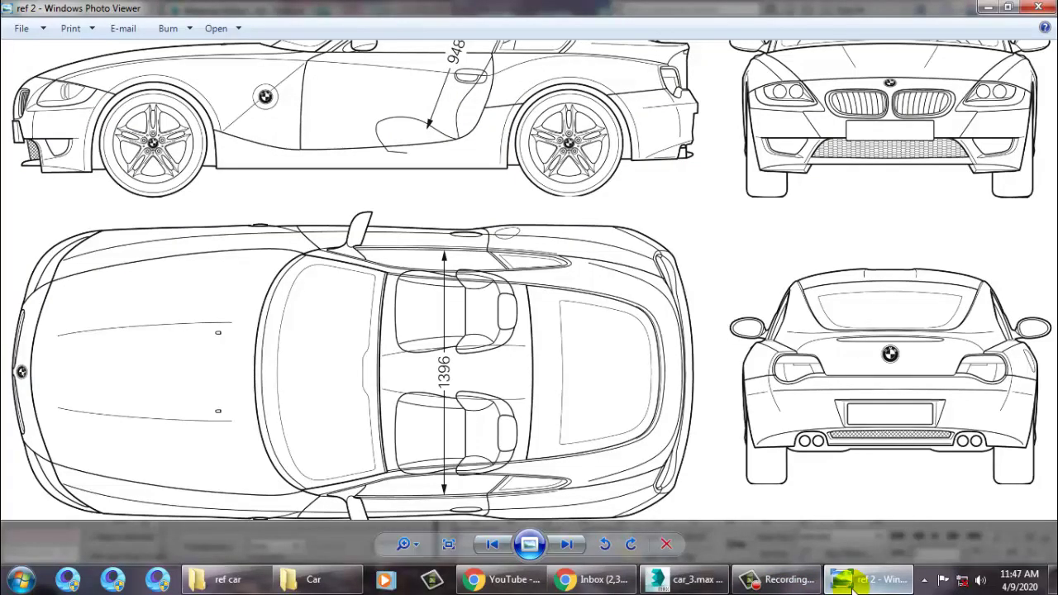
pyautogui.click(855, 585)
pyautogui.click(855, 585)
pyautogui.click(854, 585)
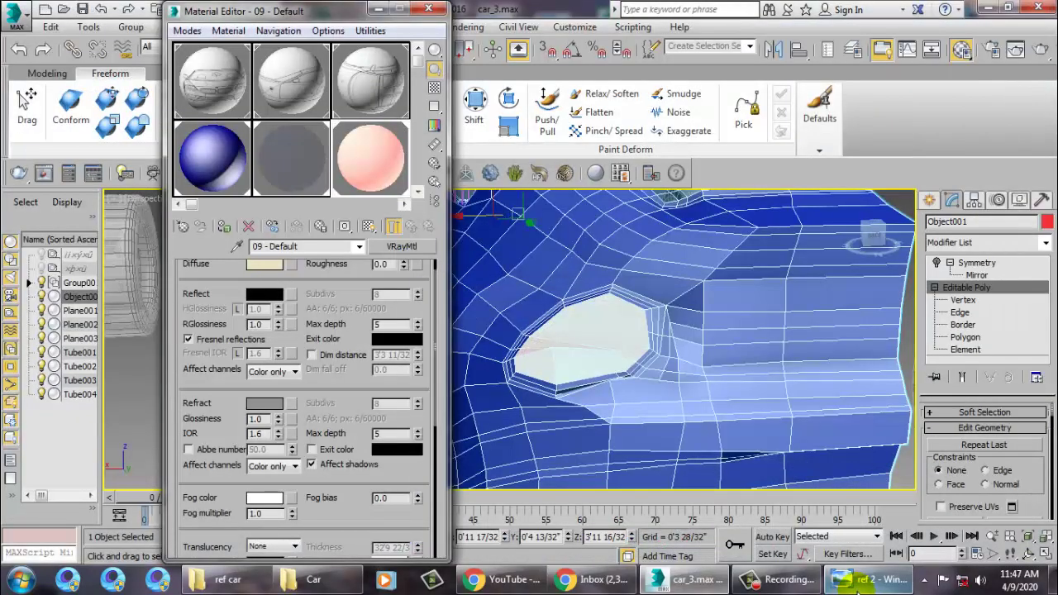
pyautogui.click(855, 585)
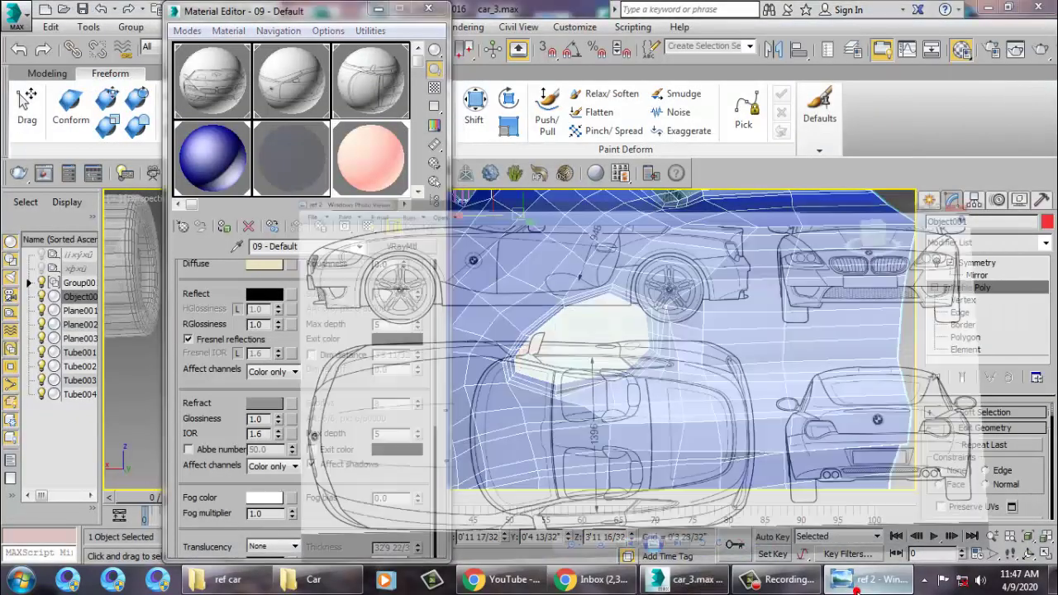
pyautogui.click(855, 585)
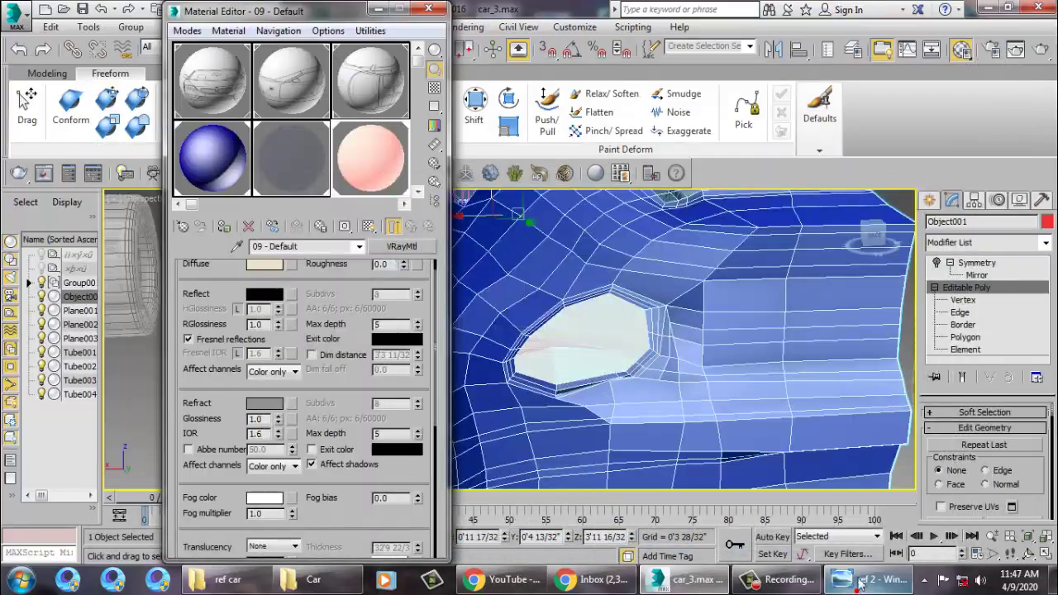
# Switch the Editable Poly to Edge level while viewing the side panel and wheel arch
pyautogui.moveTo(755, 342)
pyautogui.keyDown('alt'); pyautogui.mouseDown(button='middle')
pyautogui.moveTo(616, 318)
pyautogui.moveTo(685, 318)
pyautogui.mouseUp(button='middle'); pyautogui.keyUp('alt')
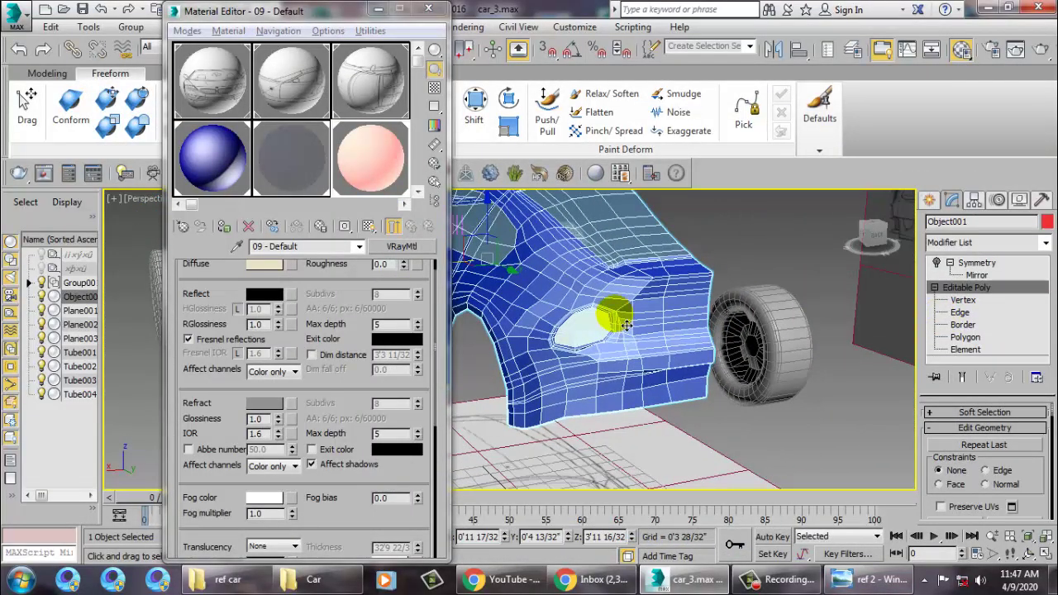
pyautogui.moveTo(602, 298)
pyautogui.keyDown('alt'); pyautogui.mouseDown(button='middle')
pyautogui.moveTo(781, 382)
pyautogui.moveTo(609, 354)
pyautogui.moveTo(598, 331)
pyautogui.moveTo(609, 350)
pyautogui.moveTo(812, 363)
pyautogui.moveTo(685, 349)
pyautogui.moveTo(709, 355)
pyautogui.moveTo(677, 369)
pyautogui.mouseUp(button='middle'); pyautogui.keyUp('alt')
pyautogui.scroll(5, 678, 369)
pyautogui.moveTo(739, 359)
pyautogui.keyDown('alt'); pyautogui.mouseDown(button='middle')
pyautogui.moveTo(727, 344)
pyautogui.moveTo(628, 337)
pyautogui.mouseUp(button='middle'); pyautogui.keyUp('alt')
pyautogui.click(959, 311)
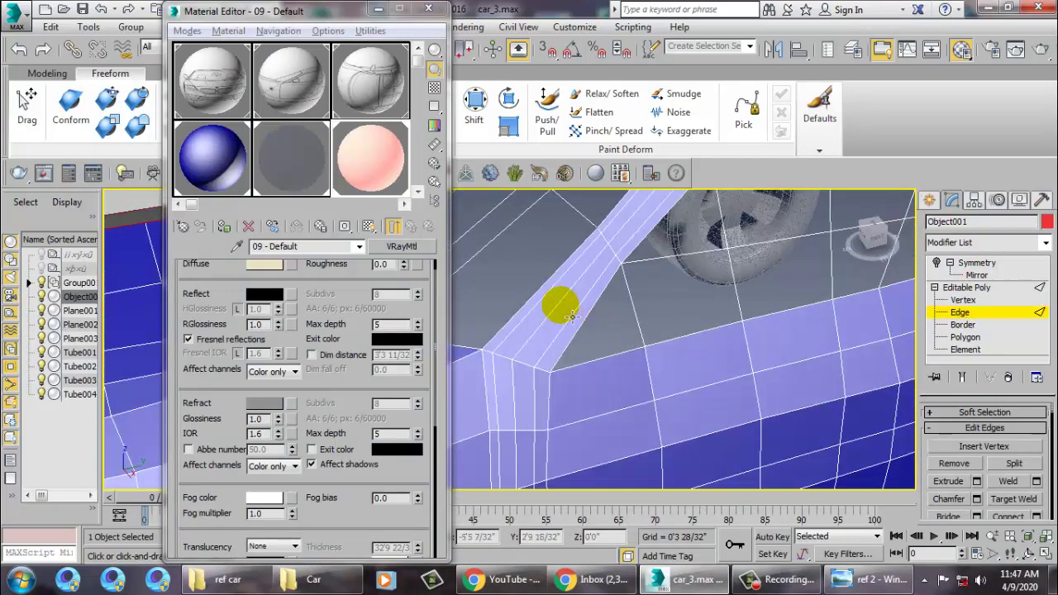
pyautogui.scroll(-5, 601, 318)
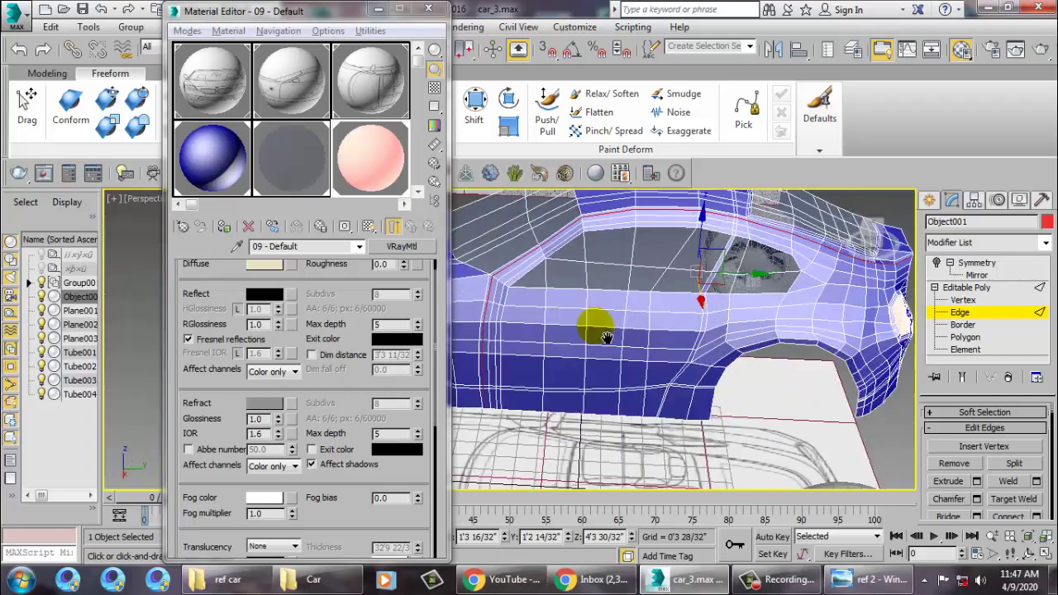
pyautogui.moveTo(661, 390)
pyautogui.keyDown('alt'); pyautogui.mouseDown(button='middle')
pyautogui.moveTo(687, 307)
pyautogui.moveTo(704, 323)
pyautogui.moveTo(627, 330)
pyautogui.moveTo(633, 319)
pyautogui.moveTo(656, 306)
pyautogui.moveTo(647, 309)
pyautogui.moveTo(736, 315)
pyautogui.mouseUp(button='middle'); pyautogui.keyUp('alt')
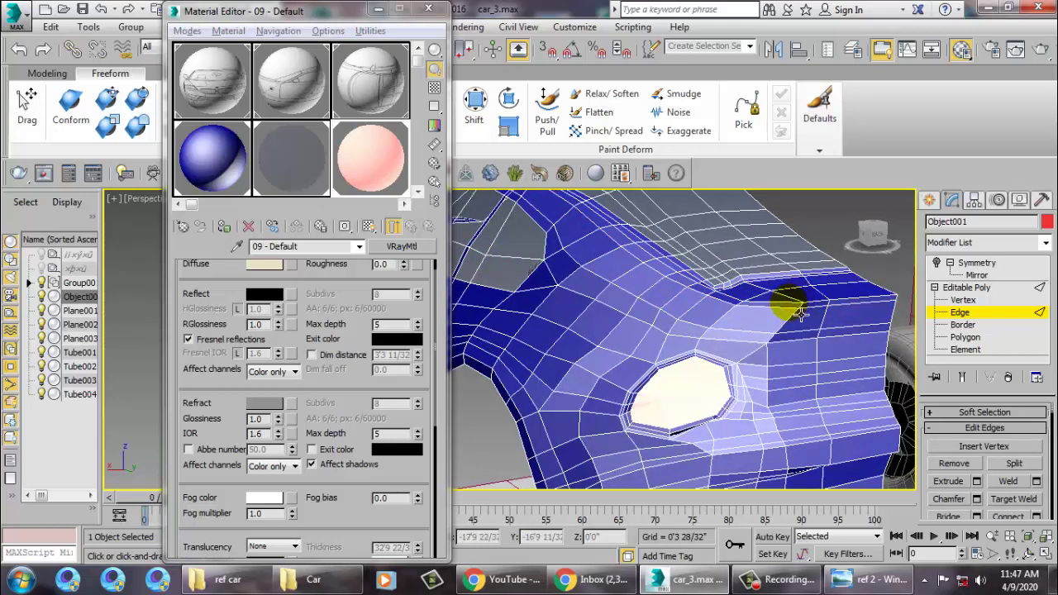
pyautogui.click(777, 328)
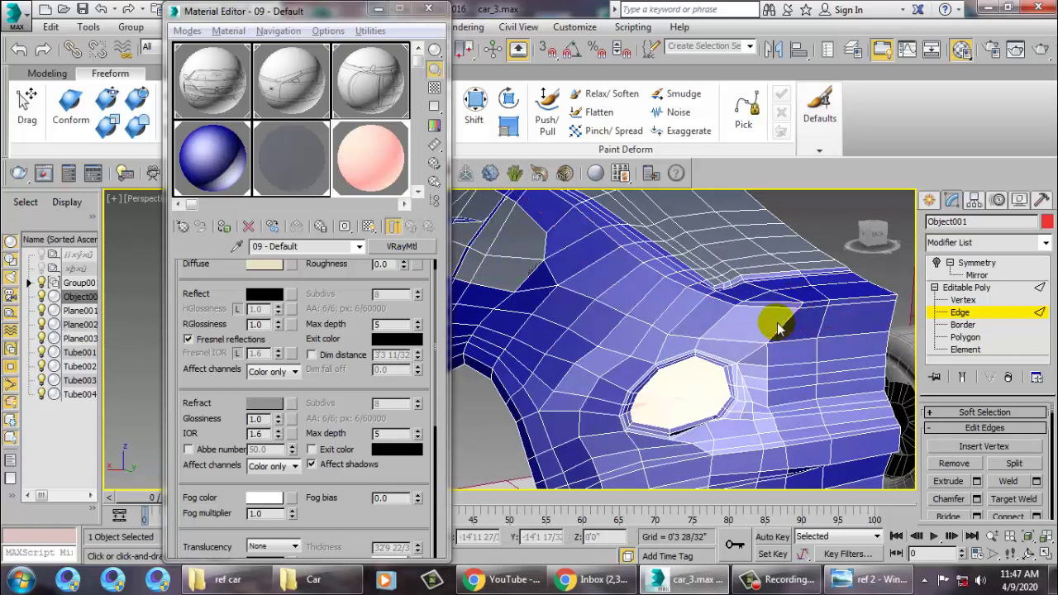
# Select an edge beside the headlight opening, checking the car front from several angles
pyautogui.scroll(-5, 759, 326)
pyautogui.moveTo(673, 314)
pyautogui.keyDown('alt'); pyautogui.mouseDown(button='middle')
pyautogui.moveTo(685, 354)
pyautogui.moveTo(719, 342)
pyautogui.moveTo(703, 306)
pyautogui.moveTo(719, 330)
pyautogui.mouseUp(button='middle'); pyautogui.keyUp('alt')
pyautogui.scroll(2, 715, 346)
pyautogui.scroll(2, 719, 330)
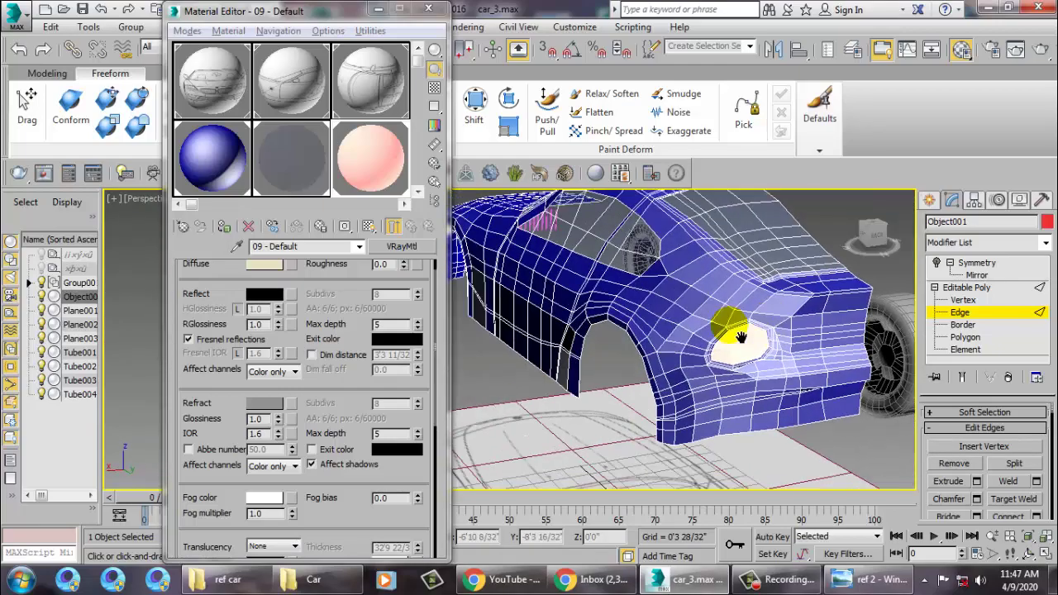
pyautogui.scroll(2, 738, 354)
pyautogui.scroll(2, 738, 354)
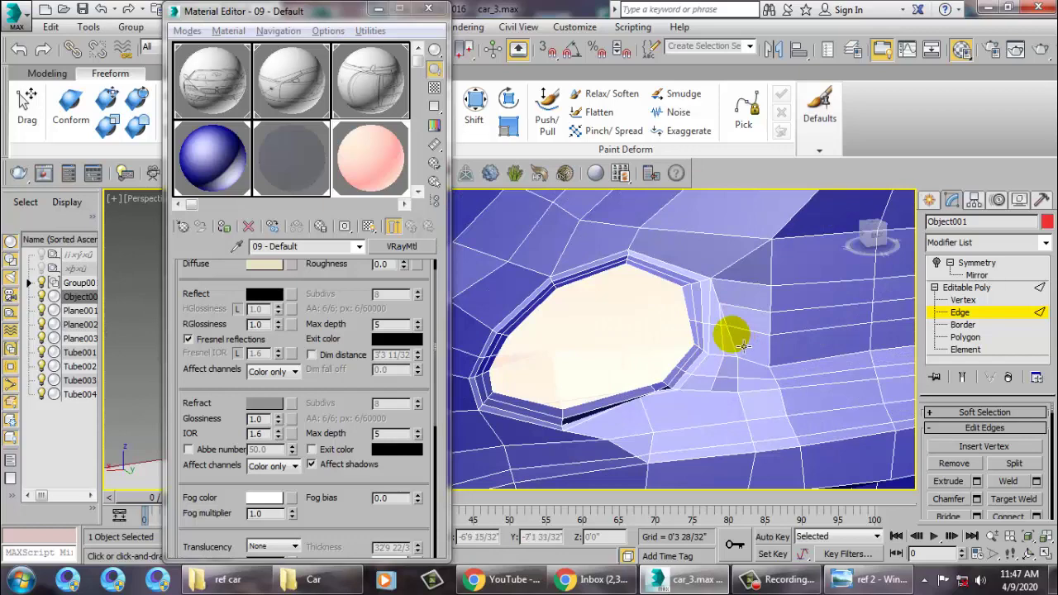
pyautogui.click(859, 338)
pyautogui.click(756, 381)
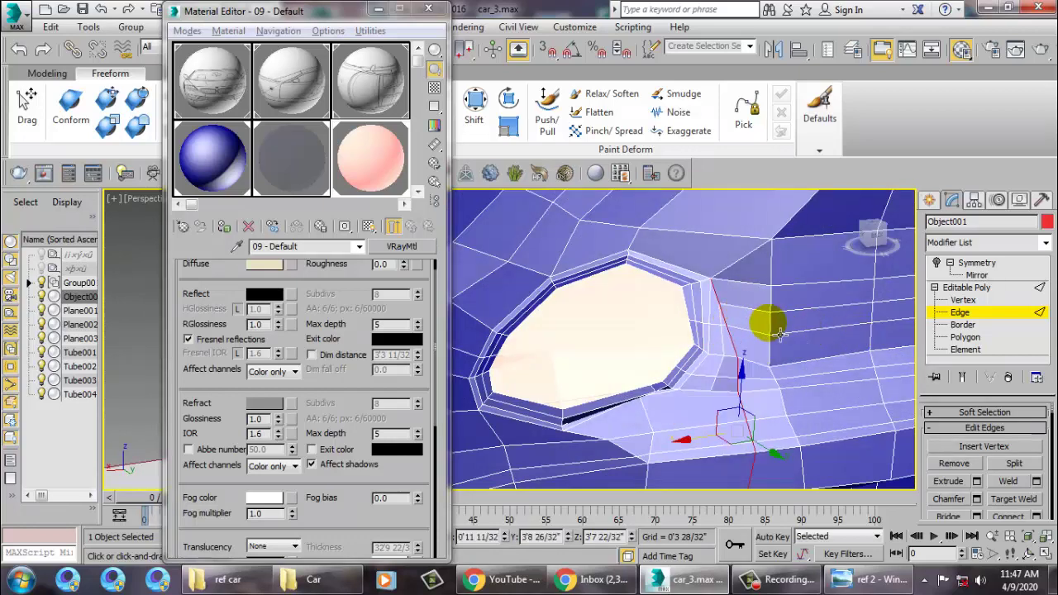
pyautogui.scroll(-3, 755, 323)
pyautogui.keyDown('alt'); pyautogui.moveTo(755, 323); pyautogui.dragTo(737, 319, button='middle'); pyautogui.keyUp('alt')
pyautogui.moveTo(782, 350)
pyautogui.keyDown('alt'); pyautogui.mouseDown(button='middle')
pyautogui.moveTo(725, 339)
pyautogui.moveTo(738, 306)
pyautogui.mouseUp(button='middle'); pyautogui.keyUp('alt')
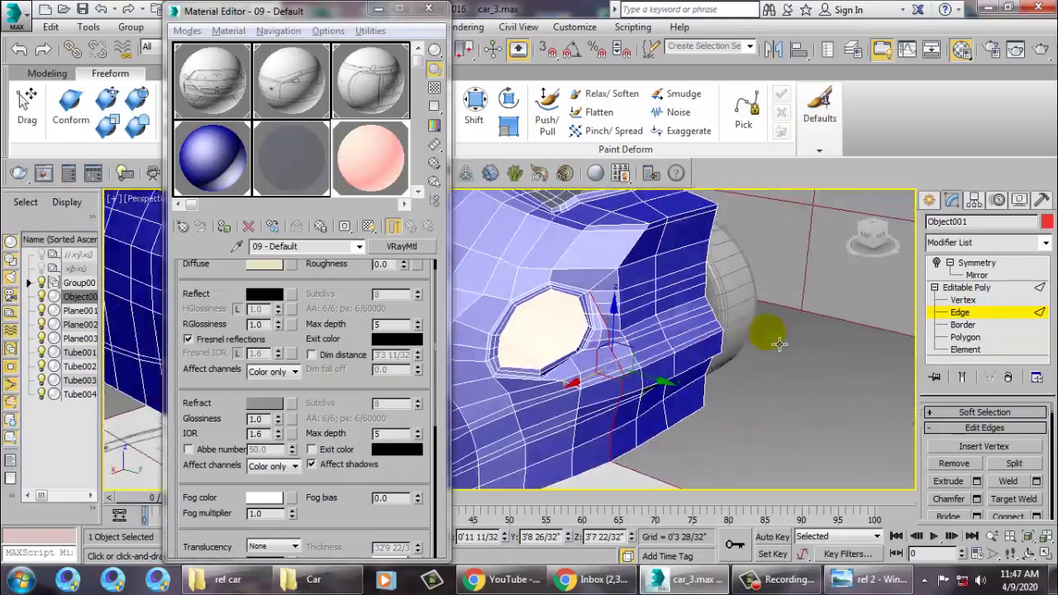
pyautogui.scroll(-6, 739, 307)
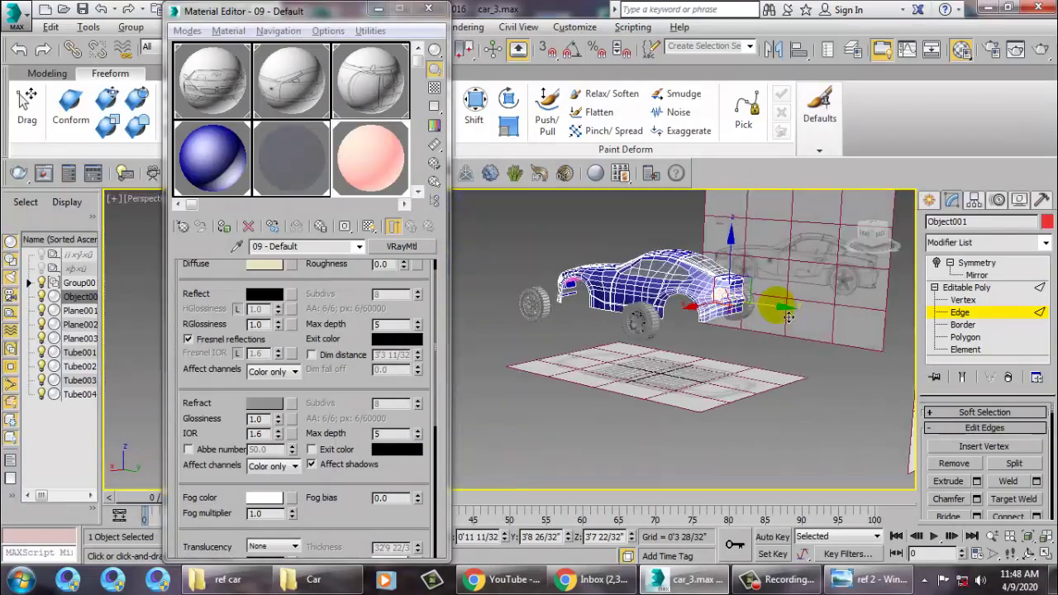
# Recheck the ref 2 blueprint and bring up the Symmetry modifier's settings
pyautogui.click(887, 585)
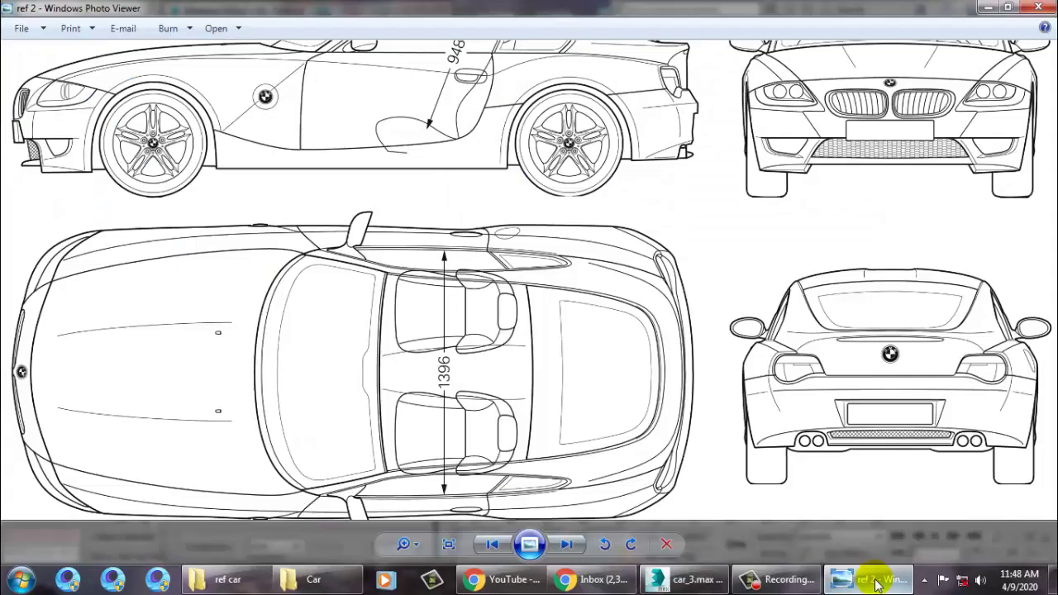
pyautogui.click(876, 584)
pyautogui.moveTo(651, 385)
pyautogui.keyDown('alt'); pyautogui.mouseDown(button='middle')
pyautogui.moveTo(576, 347)
pyautogui.moveTo(729, 405)
pyautogui.mouseUp(button='middle'); pyautogui.keyUp('alt')
pyautogui.click(1007, 277)
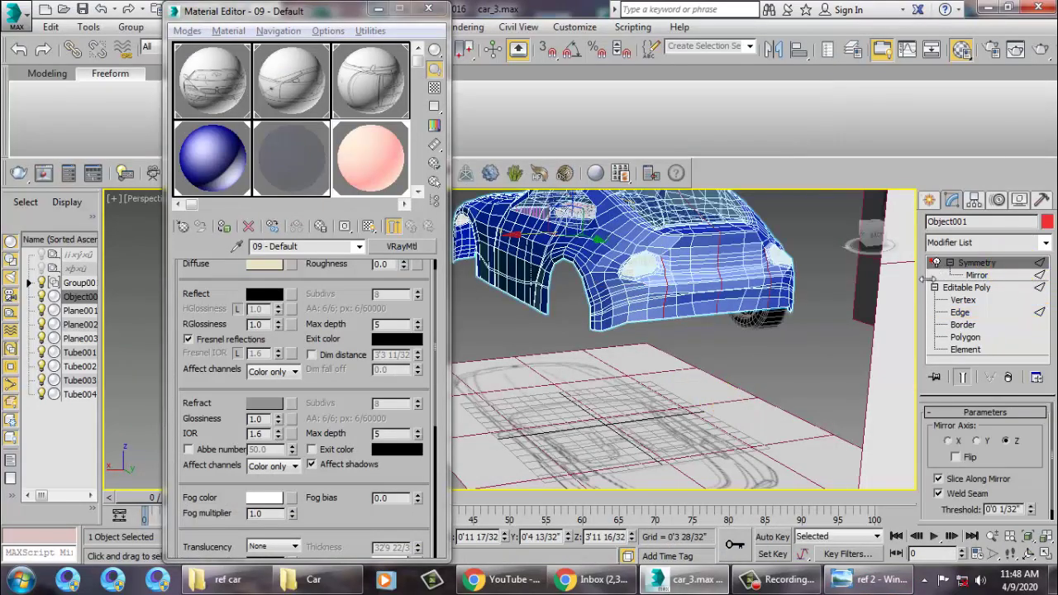
# At Polygon level, select two neighbouring polygons on the lower side panel
pyautogui.scroll(5, 708, 314)
pyautogui.moveTo(670, 364)
pyautogui.keyDown('alt'); pyautogui.mouseDown(button='middle')
pyautogui.moveTo(701, 323)
pyautogui.moveTo(697, 335)
pyautogui.moveTo(909, 355)
pyautogui.mouseUp(button='middle'); pyautogui.keyUp('alt')
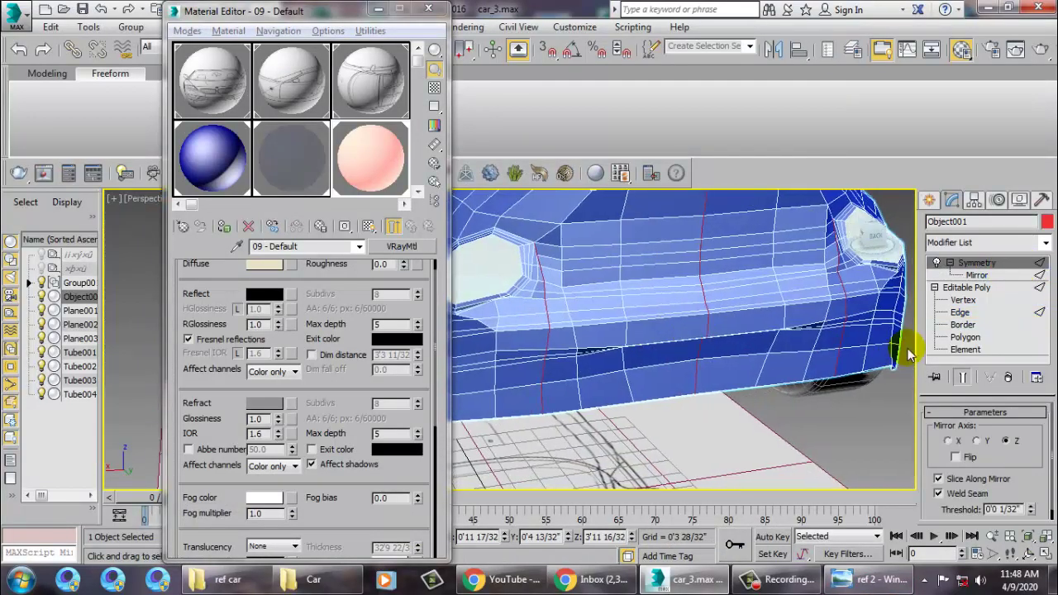
pyautogui.click(965, 338)
pyautogui.click(635, 383)
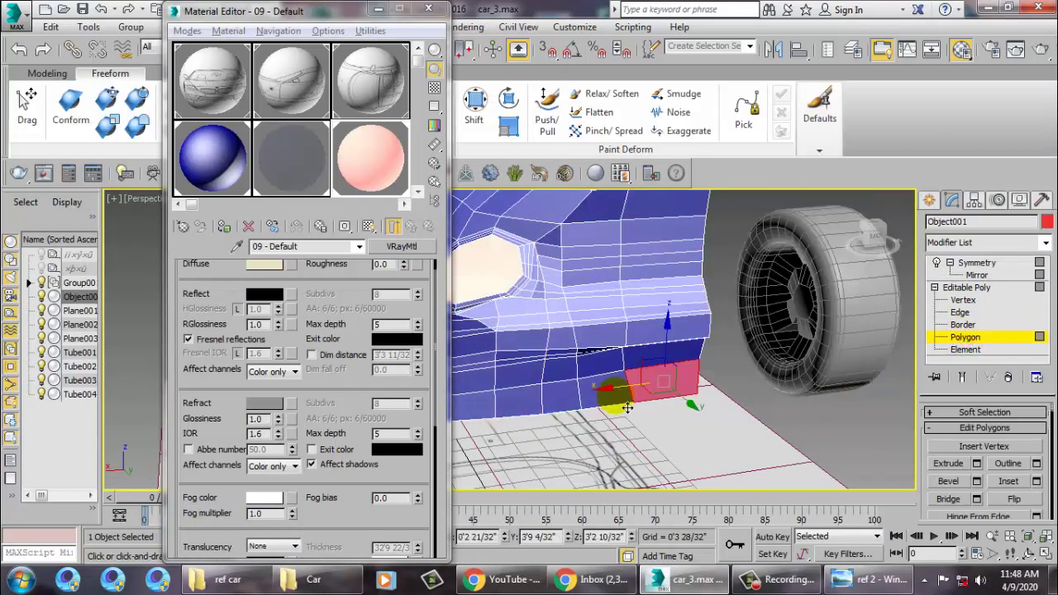
pyautogui.keyDown('ctrl'); pyautogui.click(627, 407); pyautogui.keyUp('ctrl')
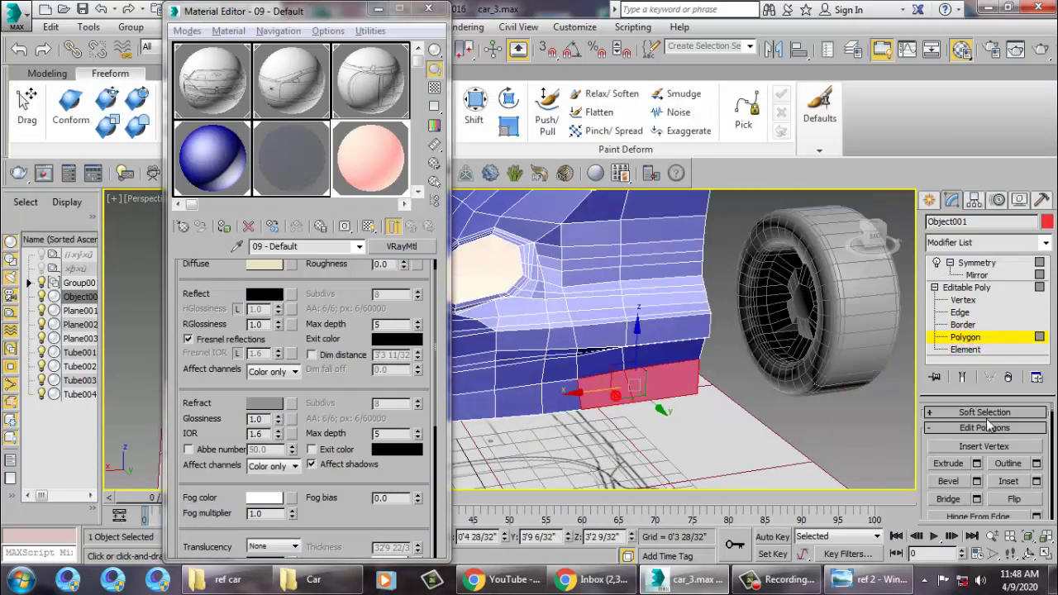
pyautogui.click(872, 581)
pyautogui.click(872, 581)
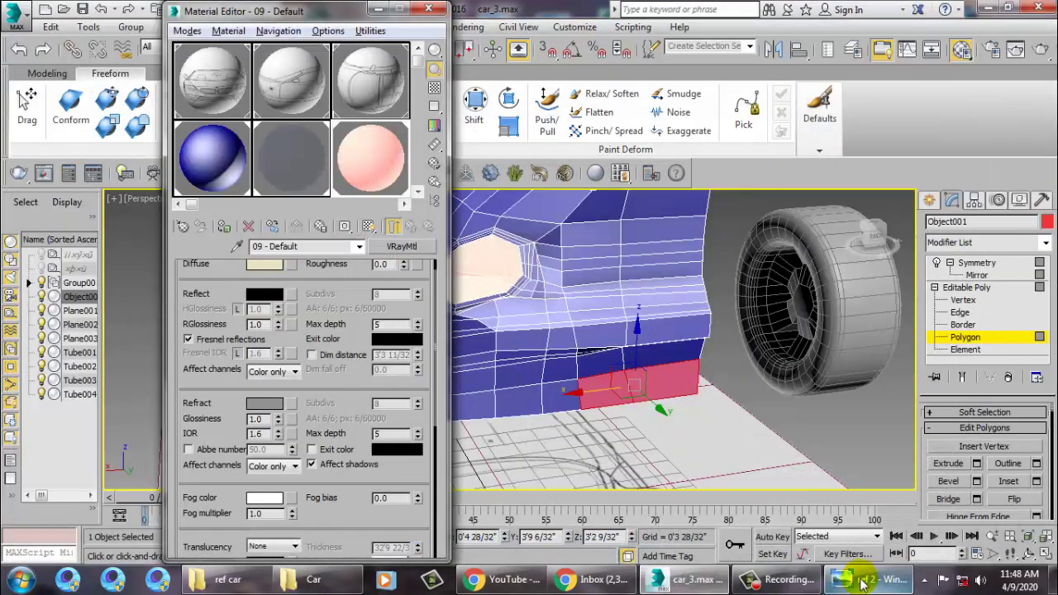
pyautogui.moveTo(659, 422)
pyautogui.keyDown('alt'); pyautogui.mouseDown(button='middle')
pyautogui.moveTo(696, 406)
pyautogui.moveTo(680, 402)
pyautogui.moveTo(726, 398)
pyautogui.mouseUp(button='middle'); pyautogui.keyUp('alt')
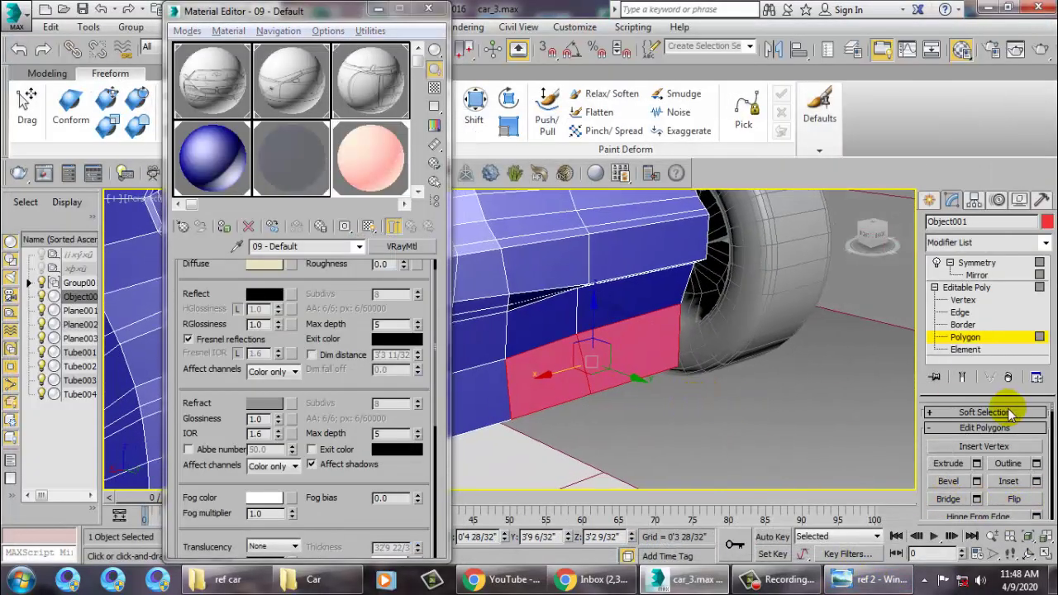
# Inset the selected side polygons and extrude them inward by 0'0 16/32"
pyautogui.click(977, 464)
pyautogui.moveTo(522, 378); pyautogui.dragTo(543, 436)
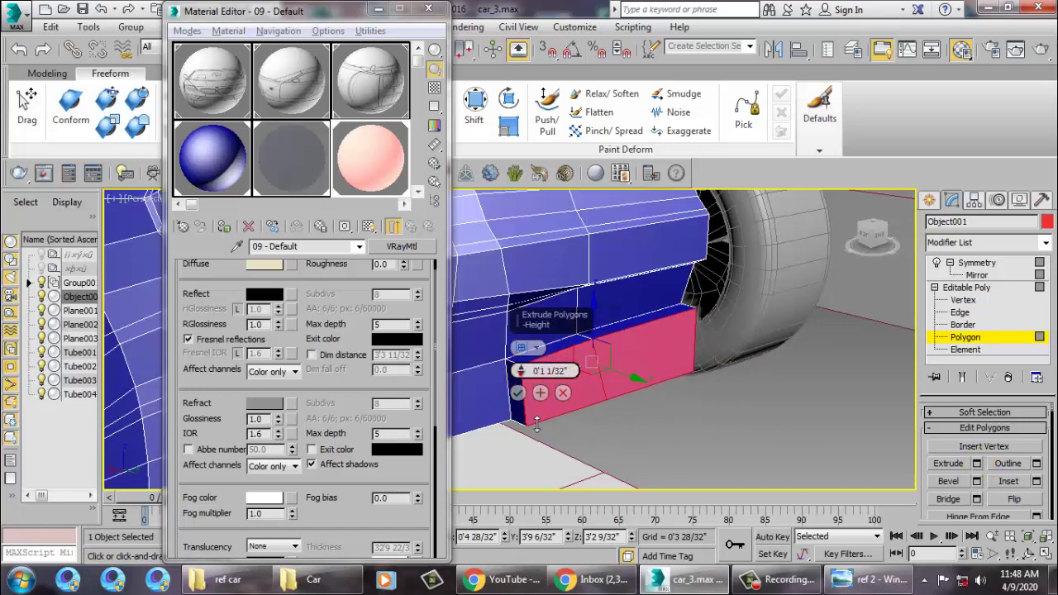
pyautogui.click(563, 392)
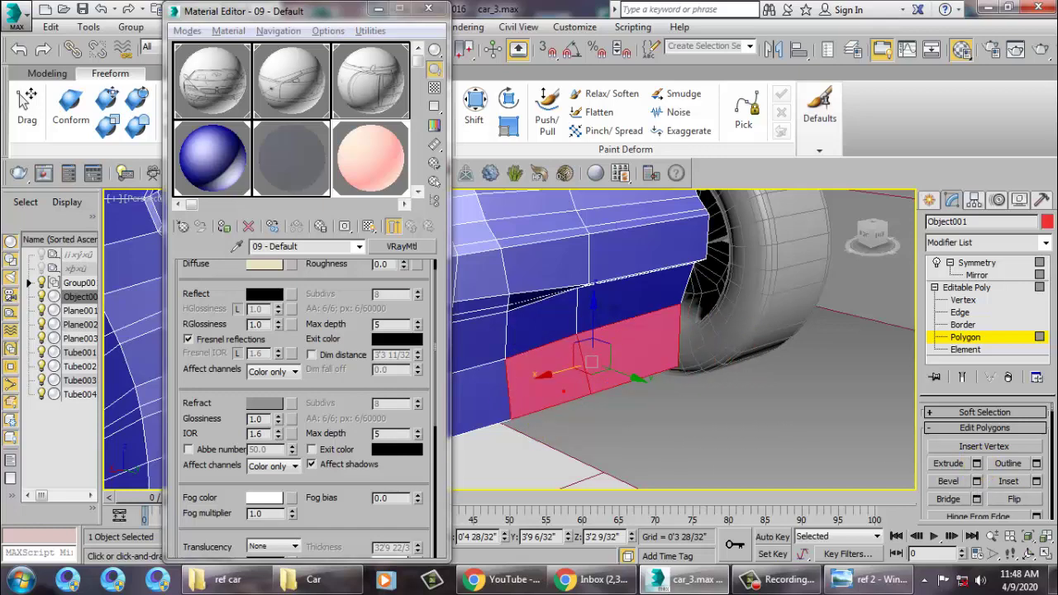
pyautogui.click(1034, 482)
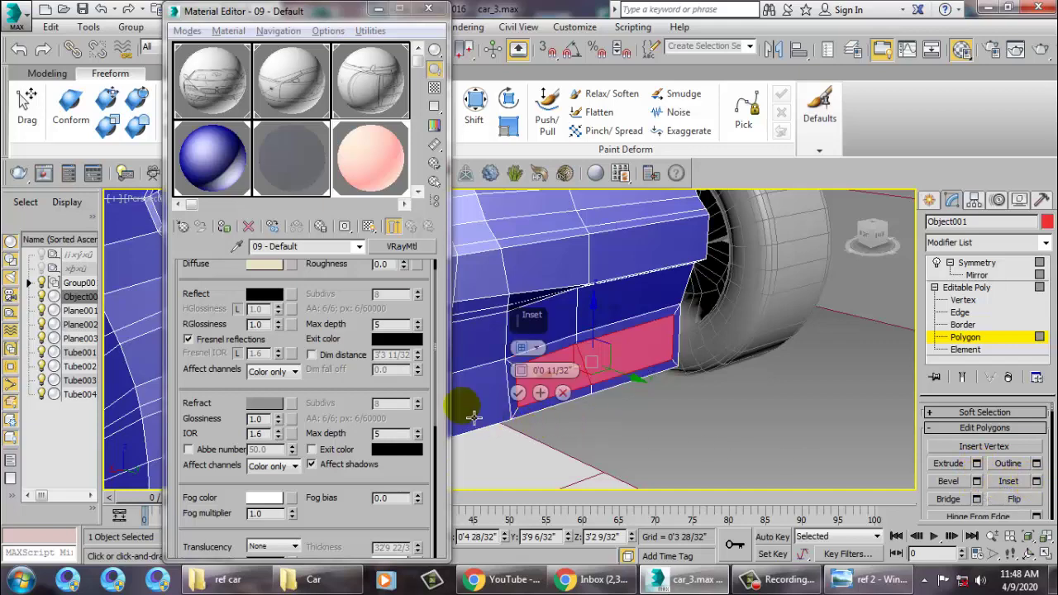
pyautogui.click(517, 394)
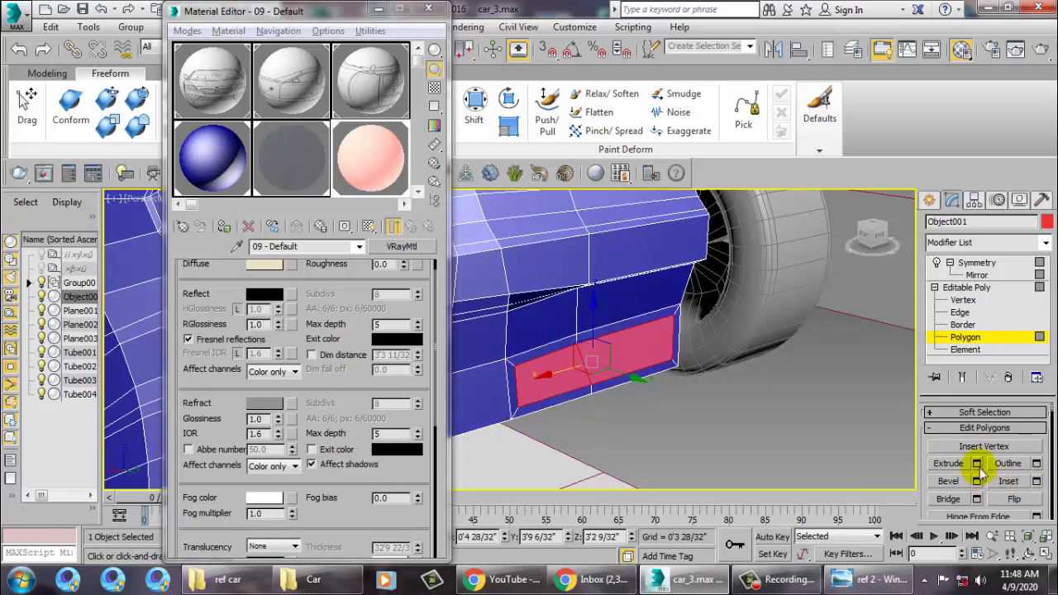
pyautogui.click(976, 463)
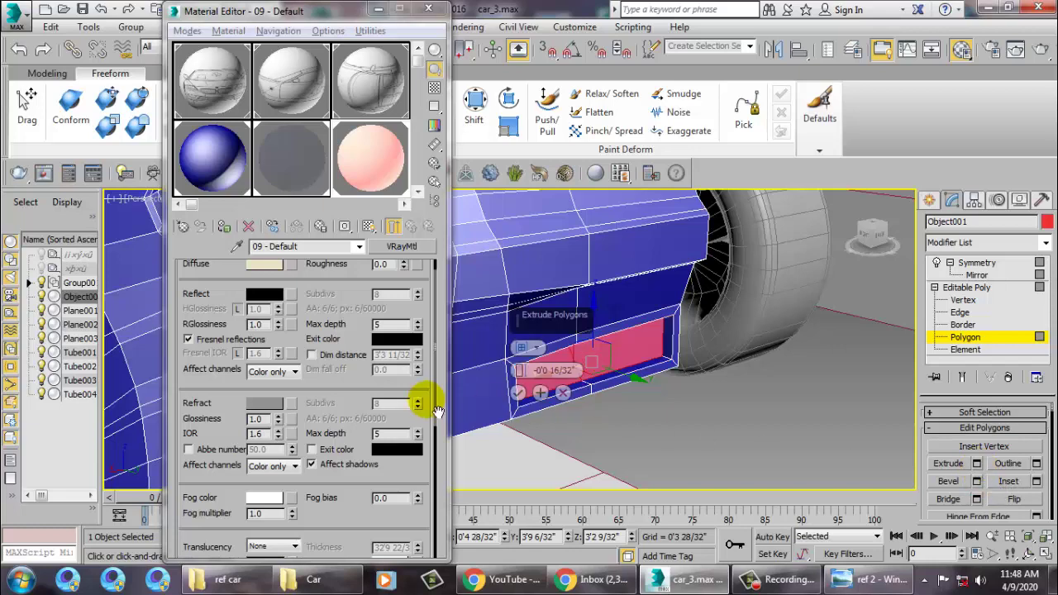
pyautogui.click(517, 394)
# Delete the thin polygon at the end of the recessed strip
pyautogui.moveTo(709, 419)
pyautogui.keyDown('alt'); pyautogui.mouseDown(button='middle')
pyautogui.moveTo(755, 397)
pyautogui.moveTo(727, 388)
pyautogui.mouseUp(button='middle'); pyautogui.keyUp('alt')
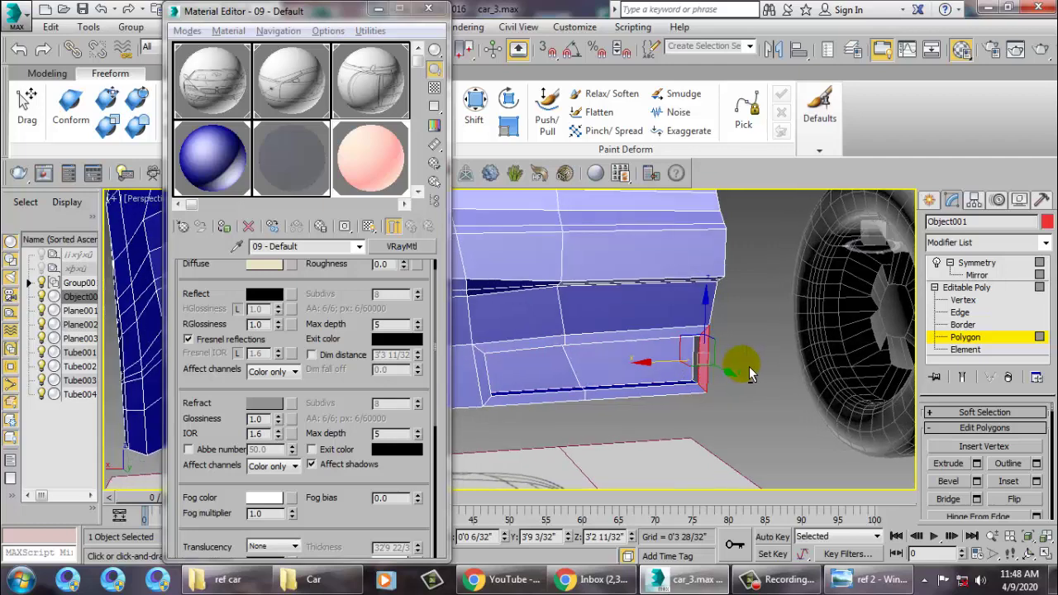
pyautogui.keyDown('alt'); pyautogui.moveTo(701, 370); pyautogui.dragTo(737, 372, button='middle'); pyautogui.keyUp('alt')
pyautogui.moveTo(672, 348)
pyautogui.keyDown('alt'); pyautogui.mouseDown(button='middle')
pyautogui.moveTo(780, 389)
pyautogui.moveTo(716, 359)
pyautogui.moveTo(750, 374)
pyautogui.moveTo(708, 372)
pyautogui.moveTo(801, 360)
pyautogui.mouseUp(button='middle'); pyautogui.keyUp('alt')
pyautogui.click(654, 405)
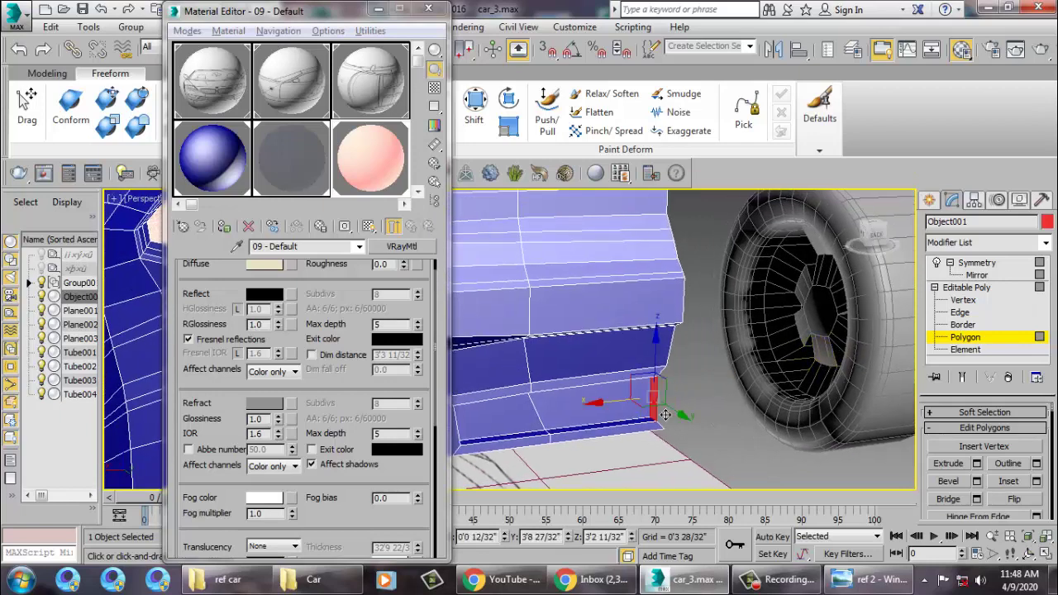
pyautogui.press('Delete')
# View the mirrored result, then select the boundary edge loop at the panel end
pyautogui.click(967, 266)
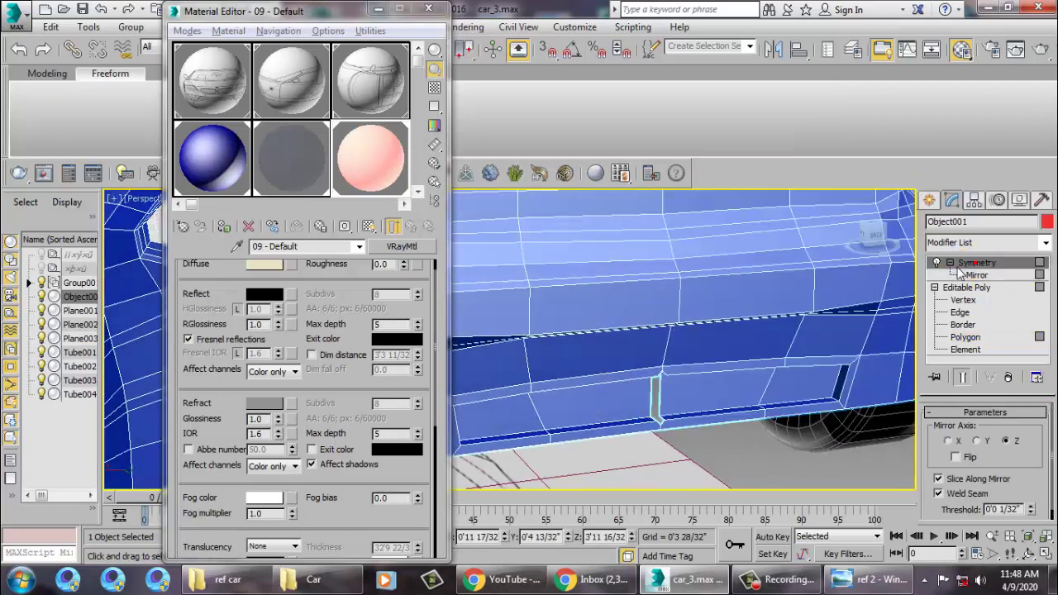
pyautogui.moveTo(724, 410)
pyautogui.mouseDown(button='middle')
pyautogui.moveTo(607, 425)
pyautogui.moveTo(625, 378)
pyautogui.moveTo(733, 385)
pyautogui.moveTo(782, 414)
pyautogui.moveTo(787, 400)
pyautogui.mouseUp(button='middle')
pyautogui.press('1')
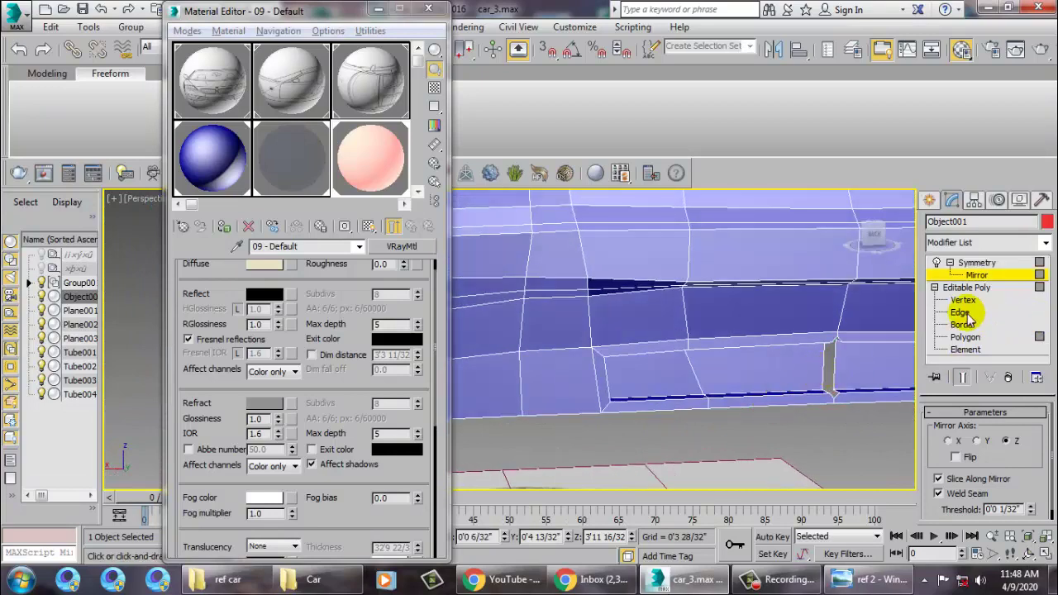
pyautogui.click(965, 313)
pyautogui.doubleClick(835, 377)
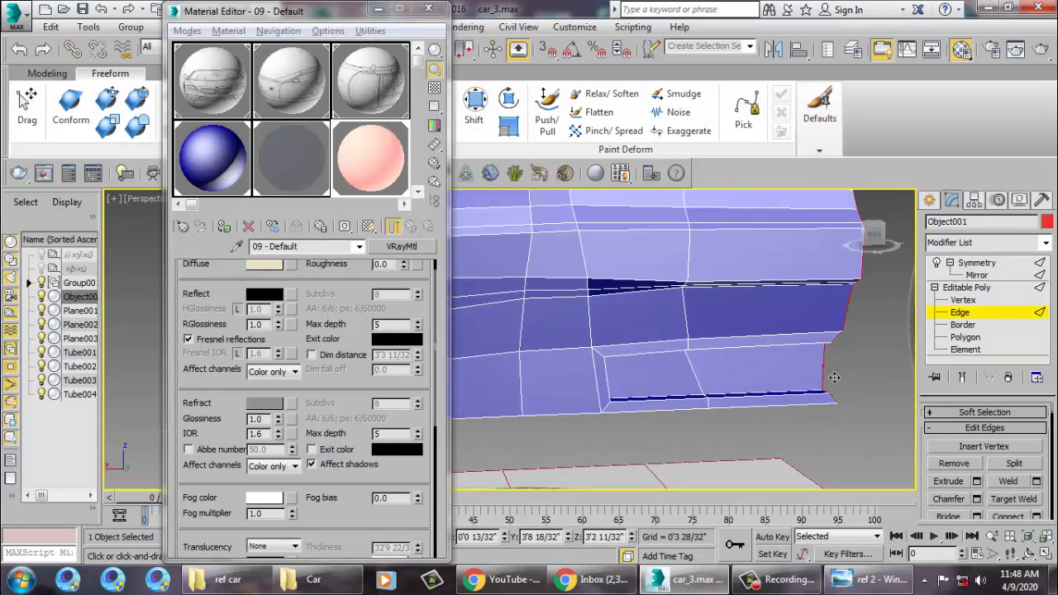
# Inspect the whole car and headlight area with the Symmetry mirror level active
pyautogui.scroll(-10, 702, 292)
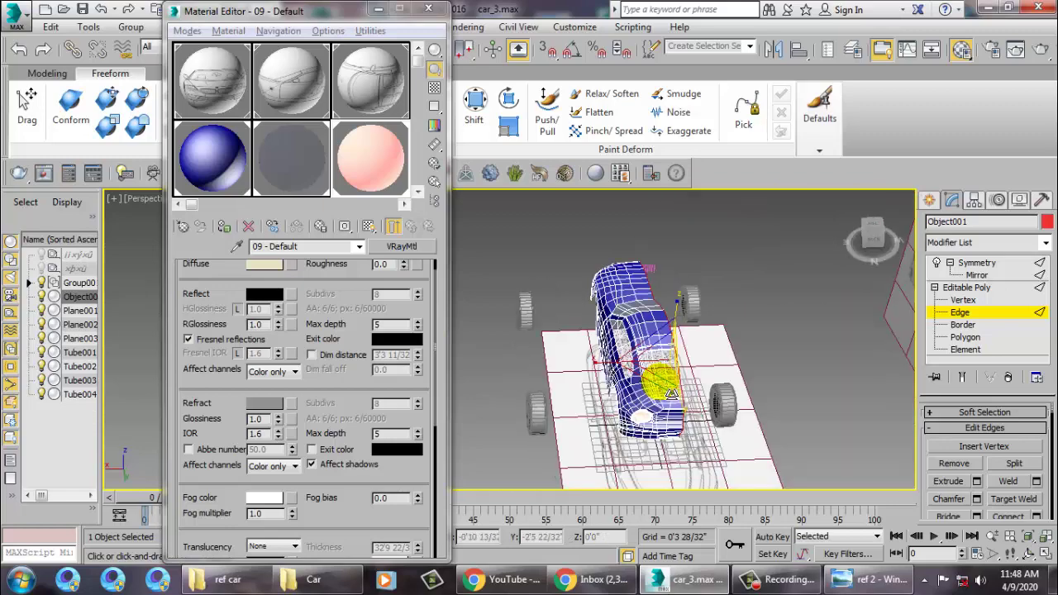
pyautogui.keyDown('alt'); pyautogui.moveTo(701, 293); pyautogui.dragTo(603, 360, button='middle'); pyautogui.keyUp('alt')
pyautogui.scroll(5, 578, 372)
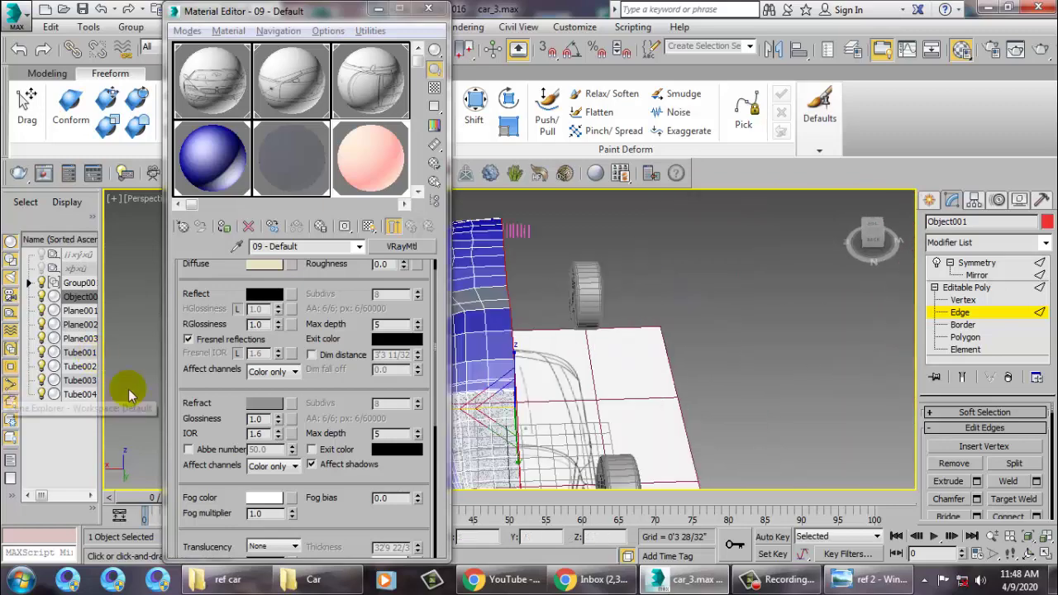
pyautogui.moveTo(454, 383); pyautogui.dragTo(708, 369, button='middle')
pyautogui.click(975, 276)
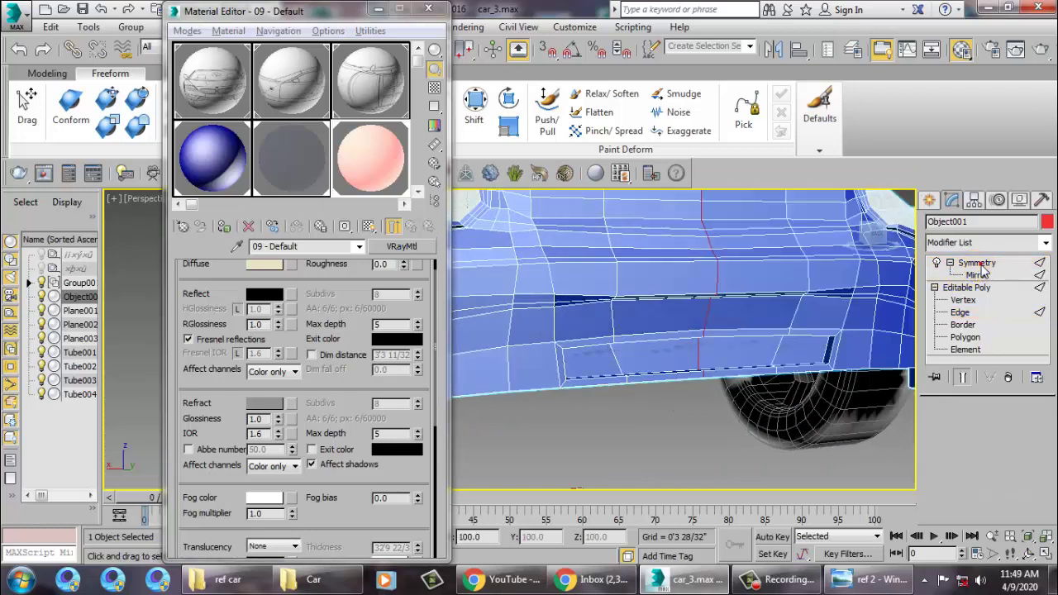
pyautogui.moveTo(780, 336); pyautogui.dragTo(766, 353, button='middle')
pyautogui.moveTo(760, 333)
pyautogui.keyDown('alt'); pyautogui.mouseDown(button='middle')
pyautogui.moveTo(692, 397)
pyautogui.moveTo(709, 389)
pyautogui.mouseUp(button='middle'); pyautogui.keyUp('alt')
pyautogui.press('1')
pyautogui.click(980, 264)
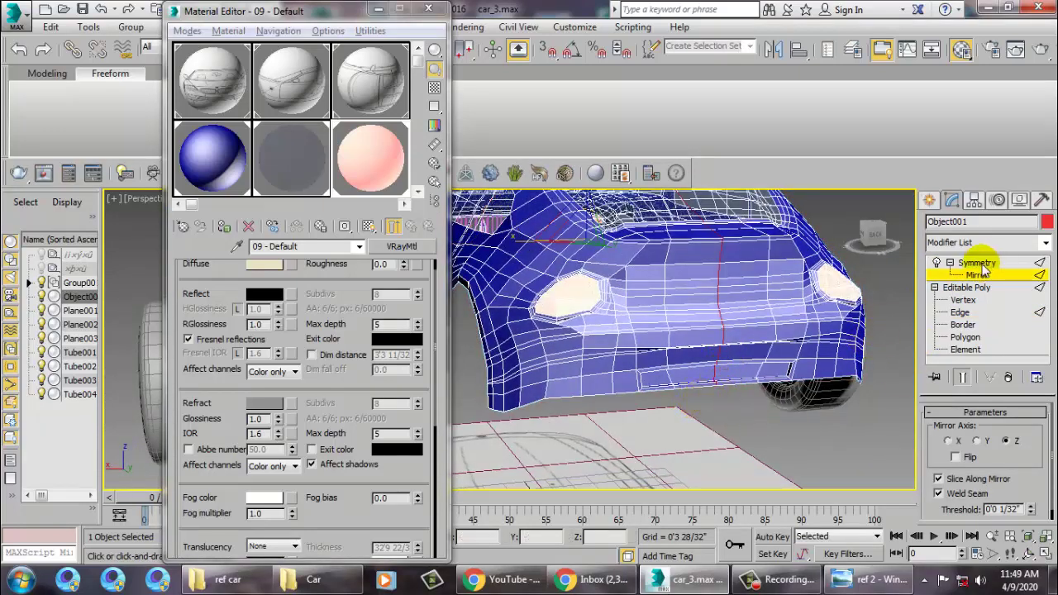
# At Vertex level, lower the vertices along the recess's lower edge slightly
pyautogui.click(963, 300)
pyautogui.keyDown('alt'); pyautogui.moveTo(695, 385); pyautogui.dragTo(645, 383, button='middle'); pyautogui.keyUp('alt')
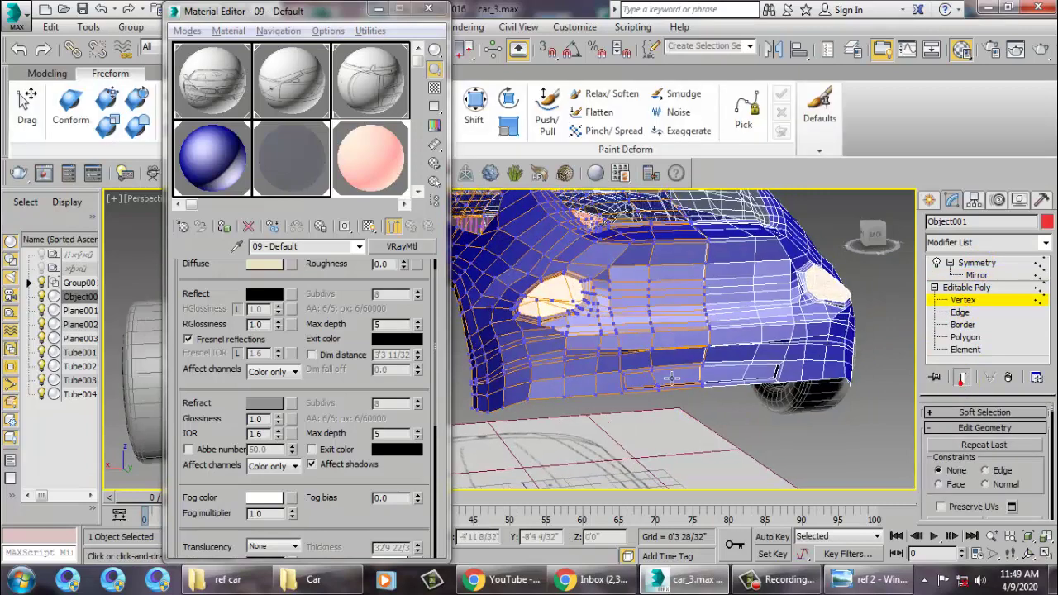
pyautogui.scroll(3, 645, 382)
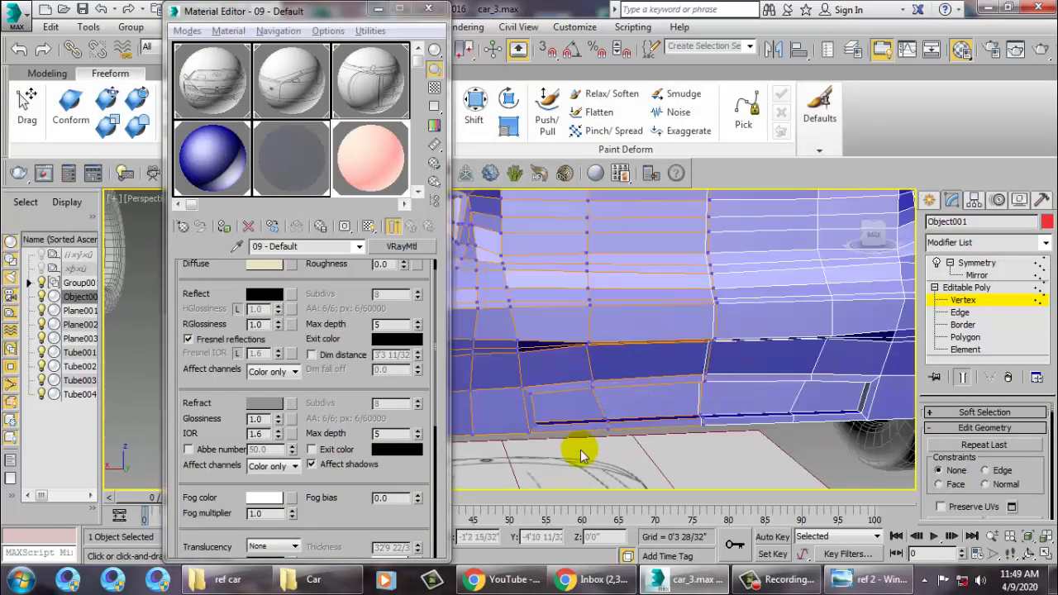
pyautogui.moveTo(731, 417); pyautogui.dragTo(727, 418)
pyautogui.moveTo(659, 390); pyautogui.dragTo(675, 406)
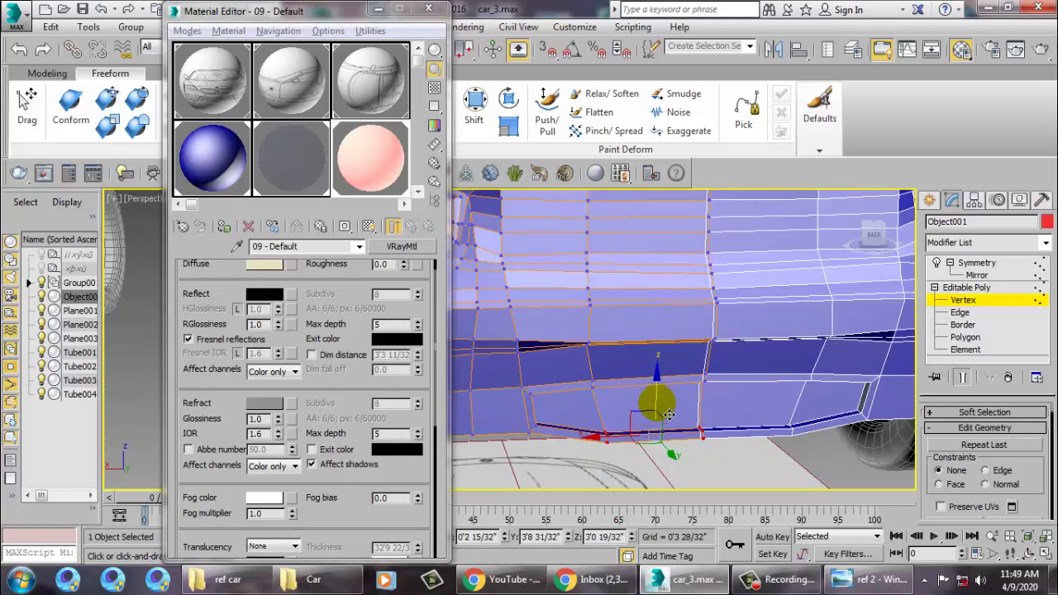
pyautogui.click(655, 402)
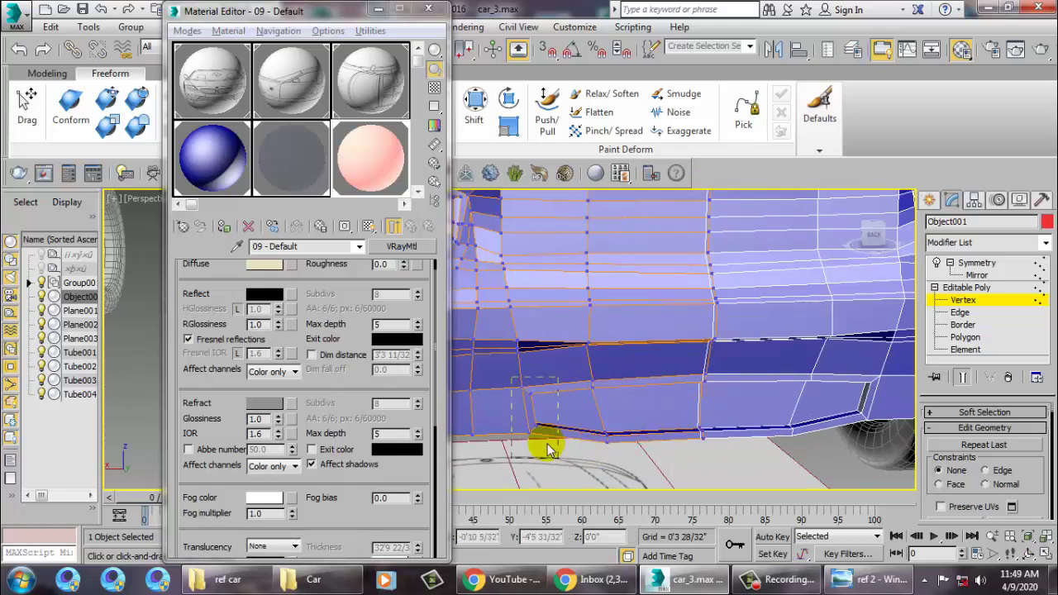
# Shift the vertices at the recess's front corner slightly toward the rear
pyautogui.moveTo(547, 449); pyautogui.dragTo(584, 378)
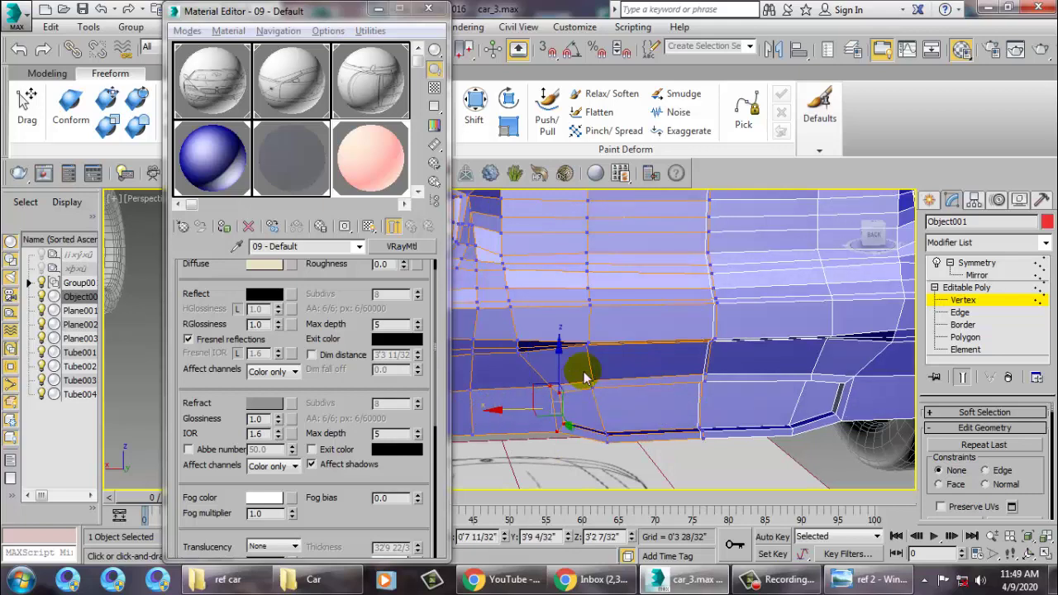
pyautogui.moveTo(628, 473); pyautogui.dragTo(631, 472)
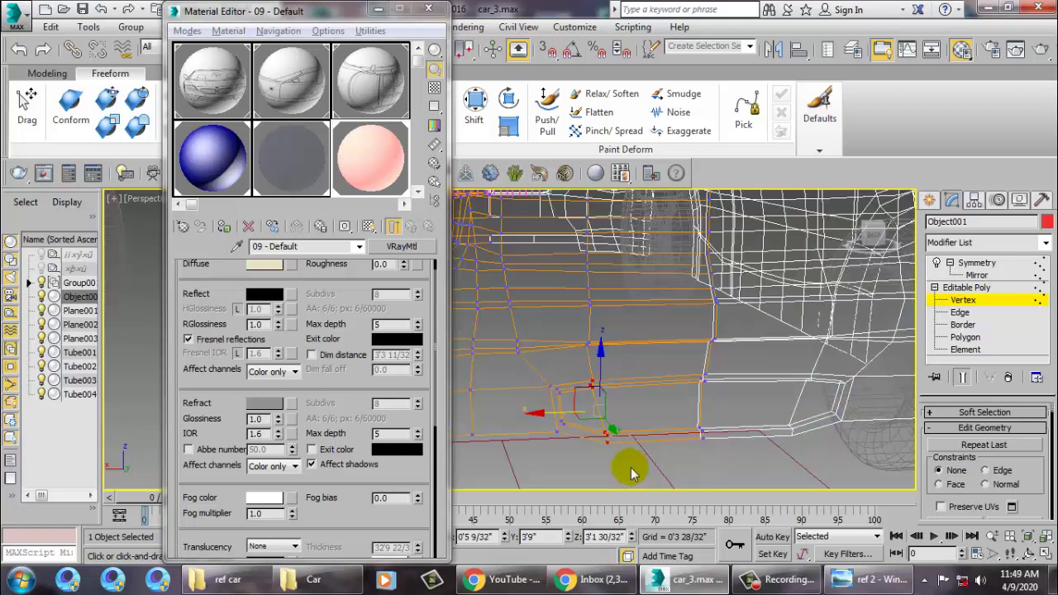
pyautogui.moveTo(564, 427); pyautogui.dragTo(589, 423)
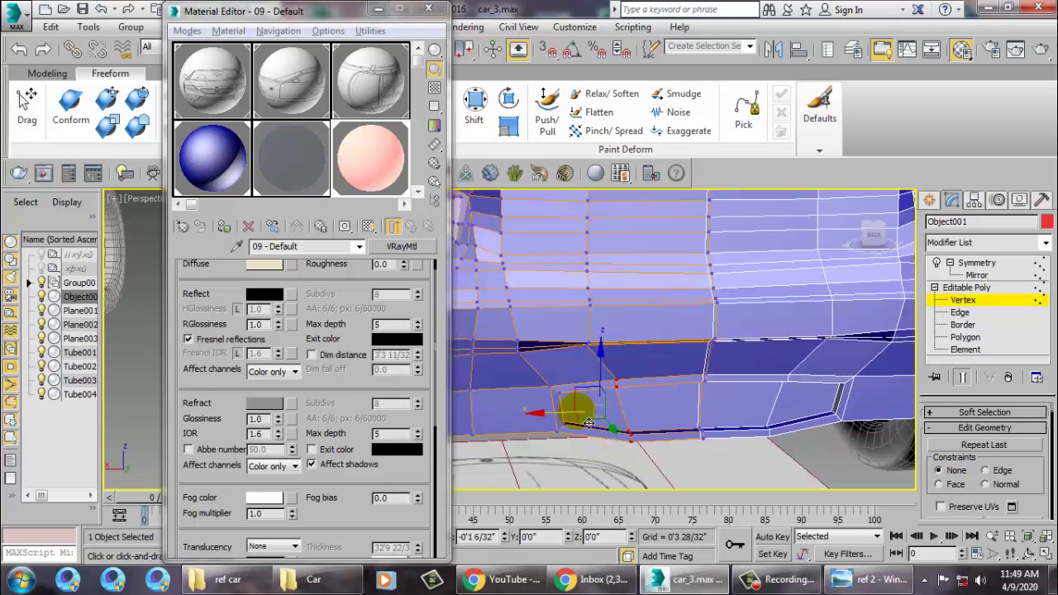
pyautogui.keyDown('alt'); pyautogui.moveTo(588, 423); pyautogui.dragTo(673, 404, button='middle'); pyautogui.keyUp('alt')
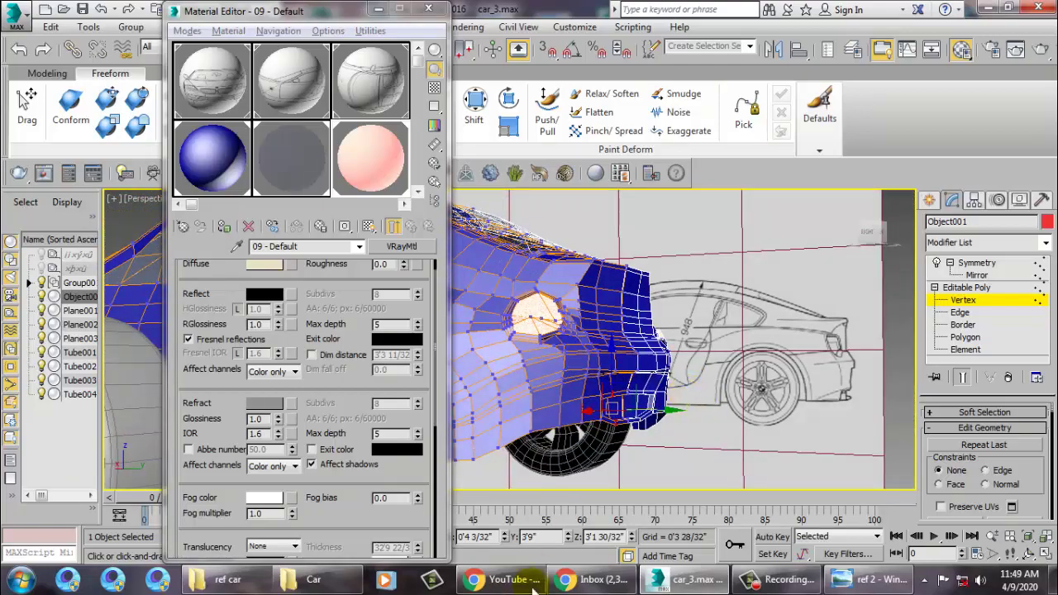
pyautogui.click(851, 579)
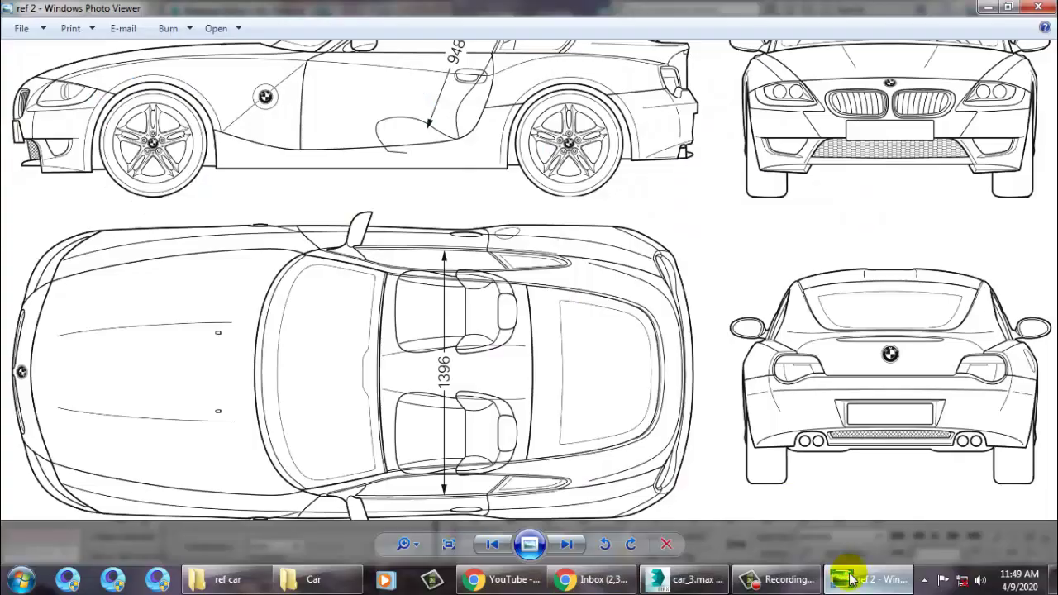
pyautogui.click(851, 578)
pyautogui.click(851, 578)
pyautogui.click(851, 578)
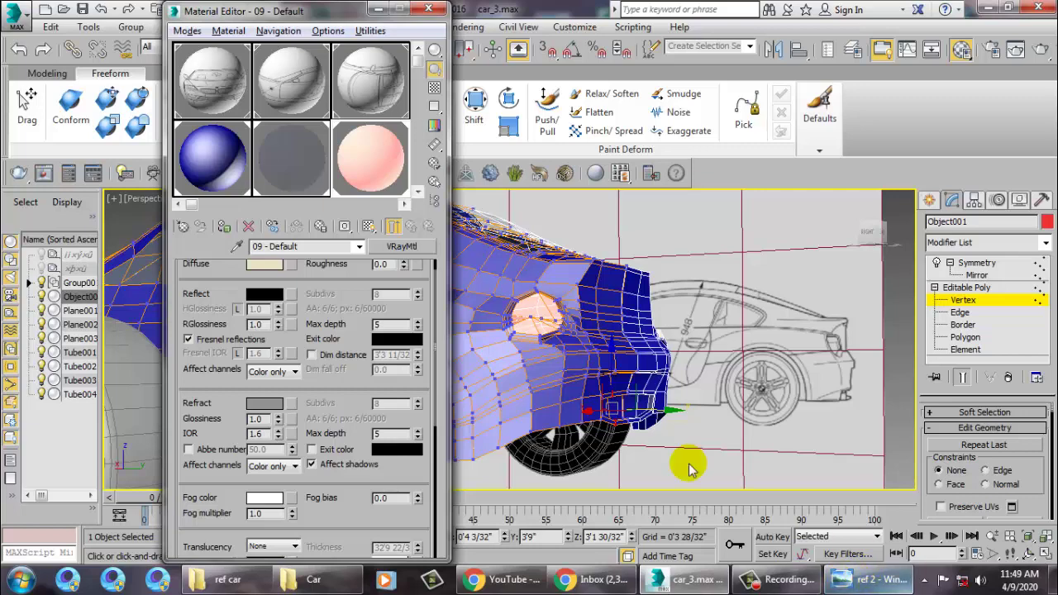
# Compare the car with the blueprint and switch the body to Edge level
pyautogui.keyDown('alt'); pyautogui.moveTo(716, 383); pyautogui.dragTo(676, 377, button='middle'); pyautogui.keyUp('alt')
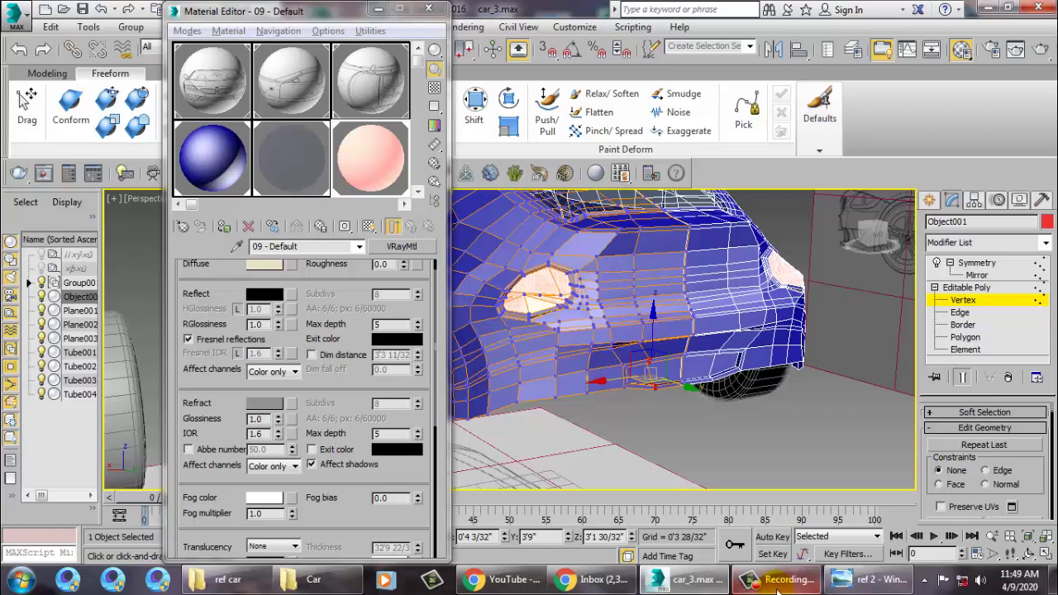
pyautogui.click(861, 582)
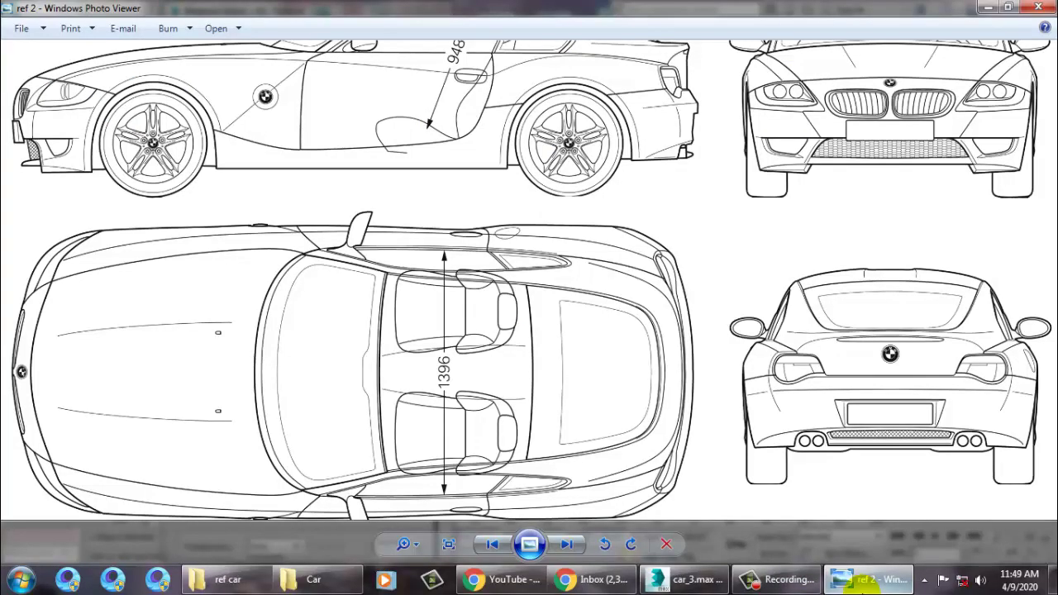
pyautogui.click(861, 582)
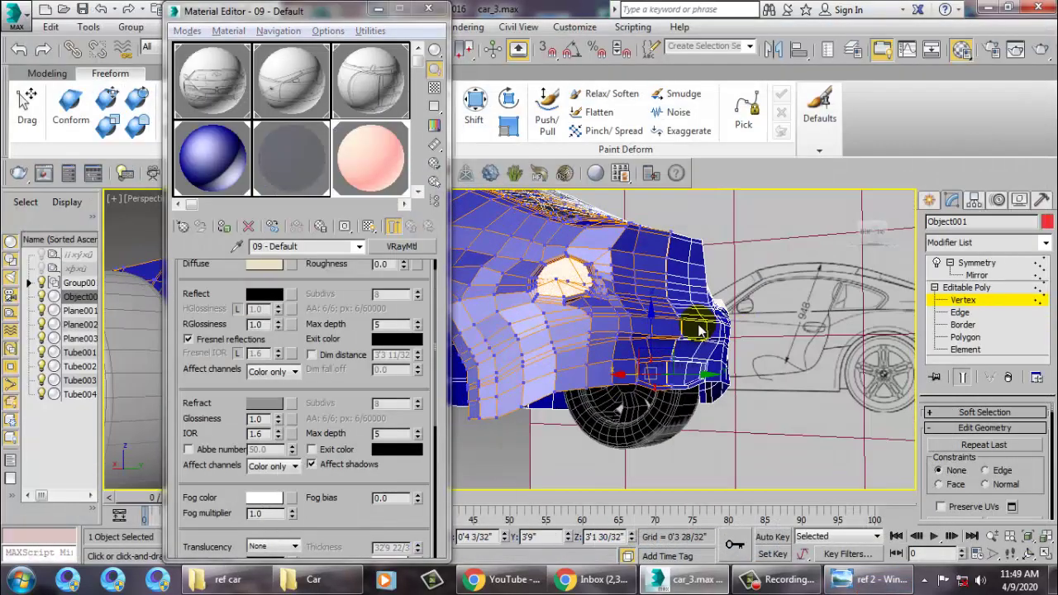
pyautogui.moveTo(698, 330); pyautogui.dragTo(751, 297, button='middle')
pyautogui.click(961, 312)
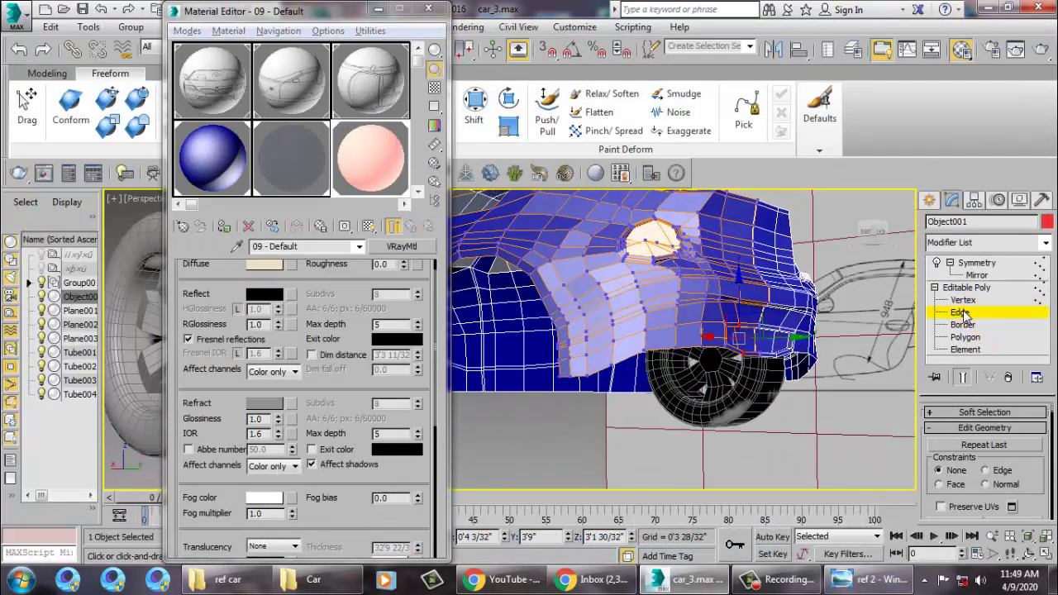
pyautogui.moveTo(701, 363)
pyautogui.keyDown('alt'); pyautogui.mouseDown(button='middle')
pyautogui.moveTo(736, 366)
pyautogui.moveTo(672, 345)
pyautogui.moveTo(792, 377)
pyautogui.mouseUp(button='middle'); pyautogui.keyUp('alt')
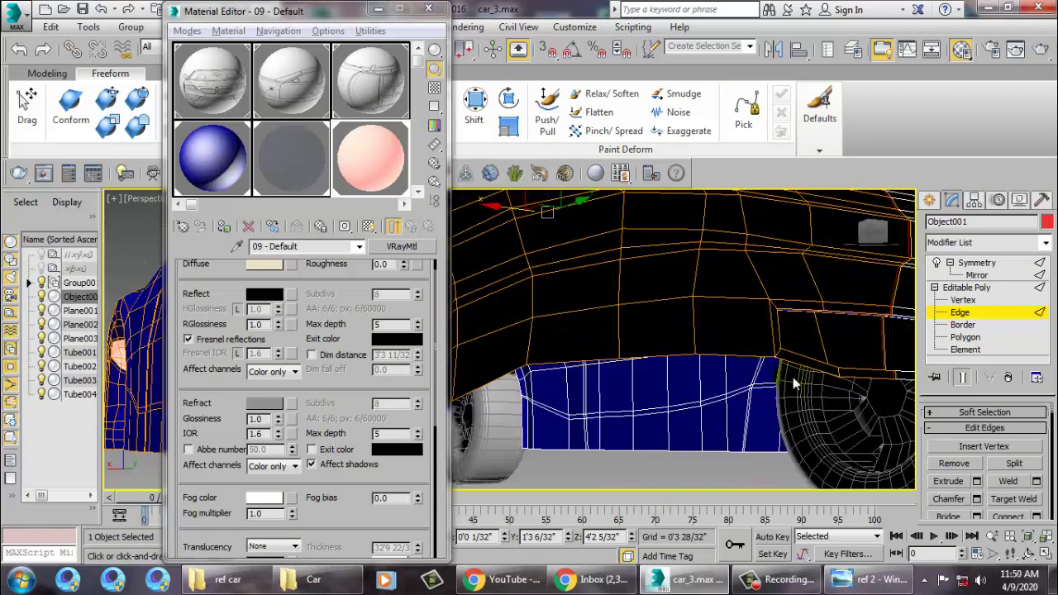
# Move the selected wheel-arch edges about -2" on Y, then recheck the blueprint
pyautogui.click(845, 389)
pyautogui.click(728, 366)
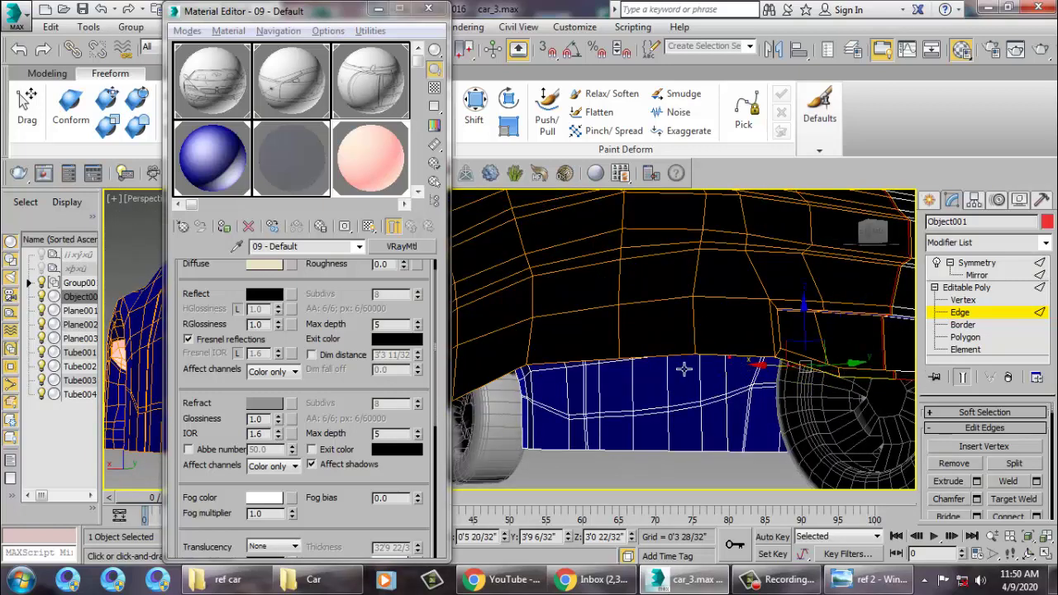
pyautogui.moveTo(585, 377)
pyautogui.keyDown('alt'); pyautogui.mouseDown(button='middle')
pyautogui.moveTo(621, 406)
pyautogui.moveTo(682, 388)
pyautogui.moveTo(767, 276)
pyautogui.moveTo(701, 287)
pyautogui.moveTo(748, 342)
pyautogui.moveTo(645, 370)
pyautogui.mouseUp(button='middle'); pyautogui.keyUp('alt')
pyautogui.moveTo(671, 365); pyautogui.dragTo(657, 373)
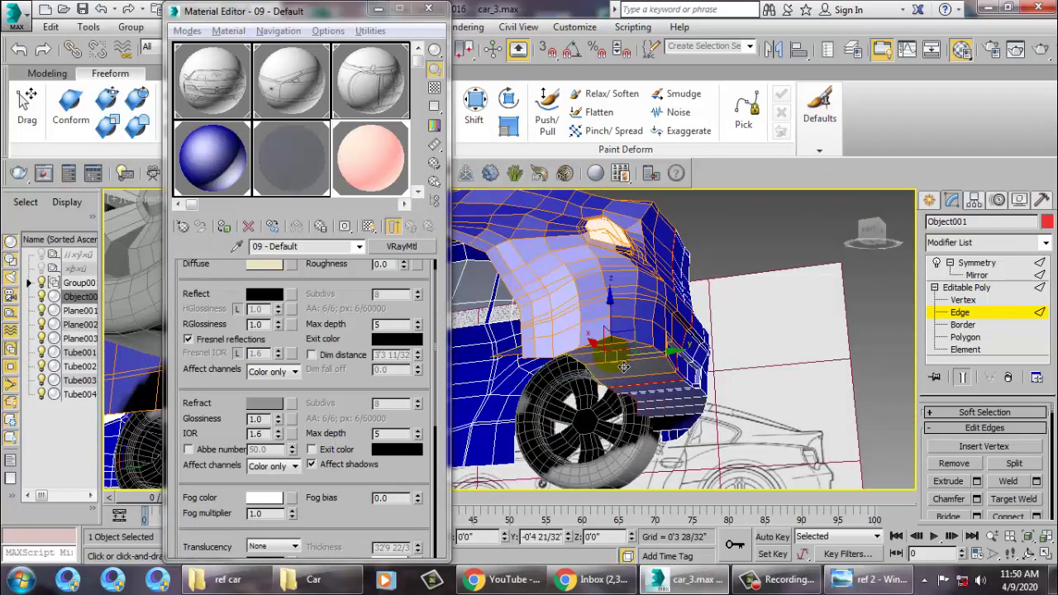
pyautogui.moveTo(768, 350)
pyautogui.keyDown('alt'); pyautogui.mouseDown(button='middle')
pyautogui.moveTo(654, 396)
pyautogui.moveTo(689, 377)
pyautogui.moveTo(733, 381)
pyautogui.moveTo(714, 430)
pyautogui.mouseUp(button='middle'); pyautogui.keyUp('alt')
pyautogui.click(870, 582)
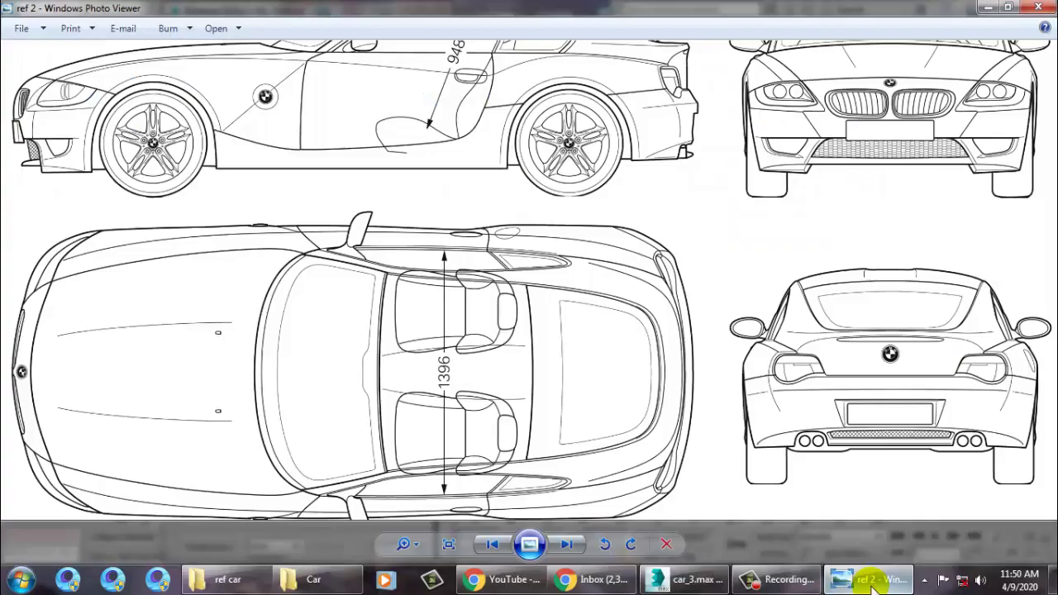
pyautogui.click(872, 583)
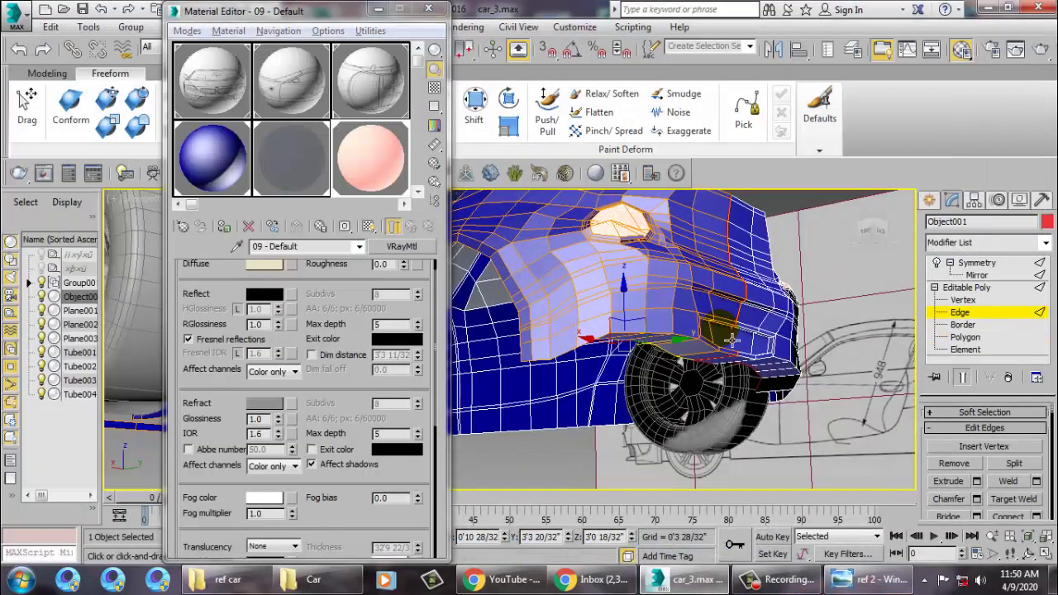
# At Polygon level, select the strip of fender polygons above the front wheel
pyautogui.click(966, 336)
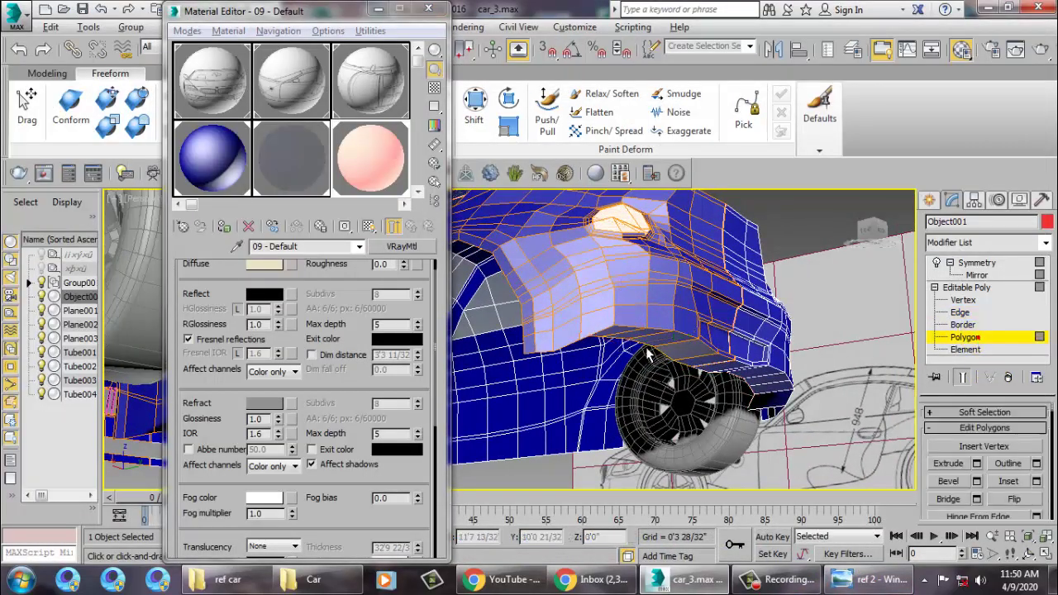
pyautogui.moveTo(620, 310)
pyautogui.keyDown('alt'); pyautogui.mouseDown(button='middle')
pyautogui.moveTo(611, 314)
pyautogui.moveTo(652, 272)
pyautogui.moveTo(697, 306)
pyautogui.mouseUp(button='middle'); pyautogui.keyUp('alt')
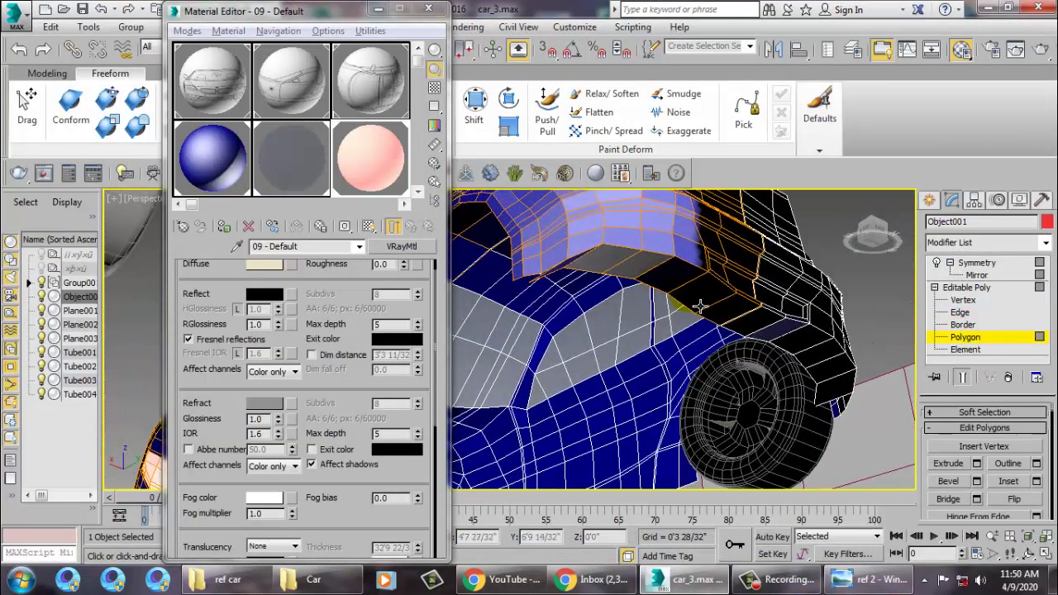
pyautogui.click(699, 305)
pyautogui.keyDown('ctrl'); pyautogui.click(653, 264); pyautogui.keyUp('ctrl')
pyautogui.keyDown('ctrl'); pyautogui.click(619, 256); pyautogui.keyUp('ctrl')
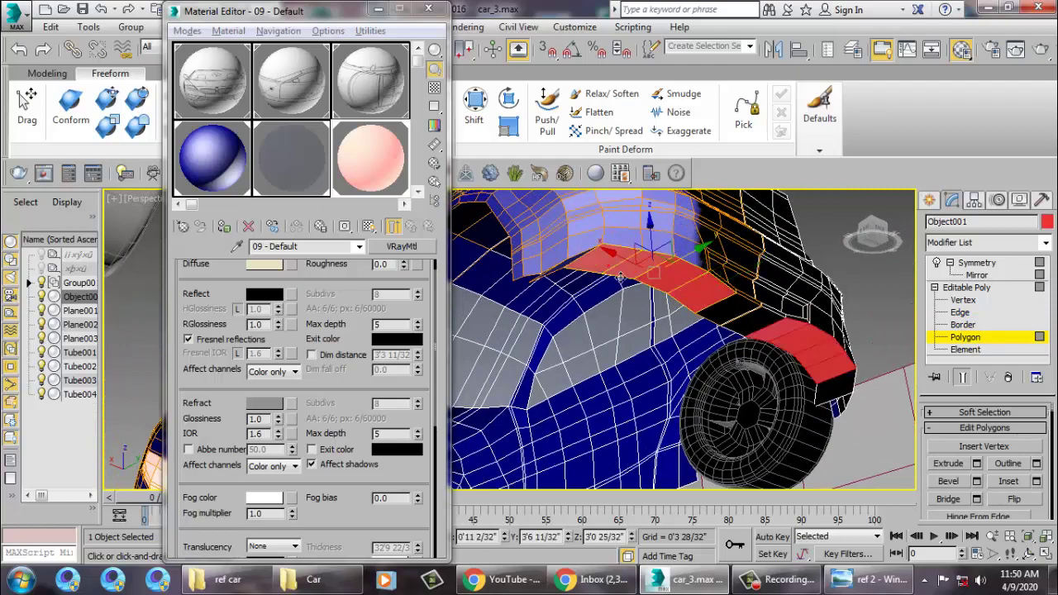
pyautogui.keyDown('ctrl'); pyautogui.click(587, 248); pyautogui.keyUp('ctrl')
pyautogui.keyDown('alt'); pyautogui.moveTo(586, 248); pyautogui.dragTo(862, 358, button='middle'); pyautogui.keyUp('alt')
pyautogui.keyDown('ctrl'); pyautogui.click(765, 312); pyautogui.keyUp('ctrl')
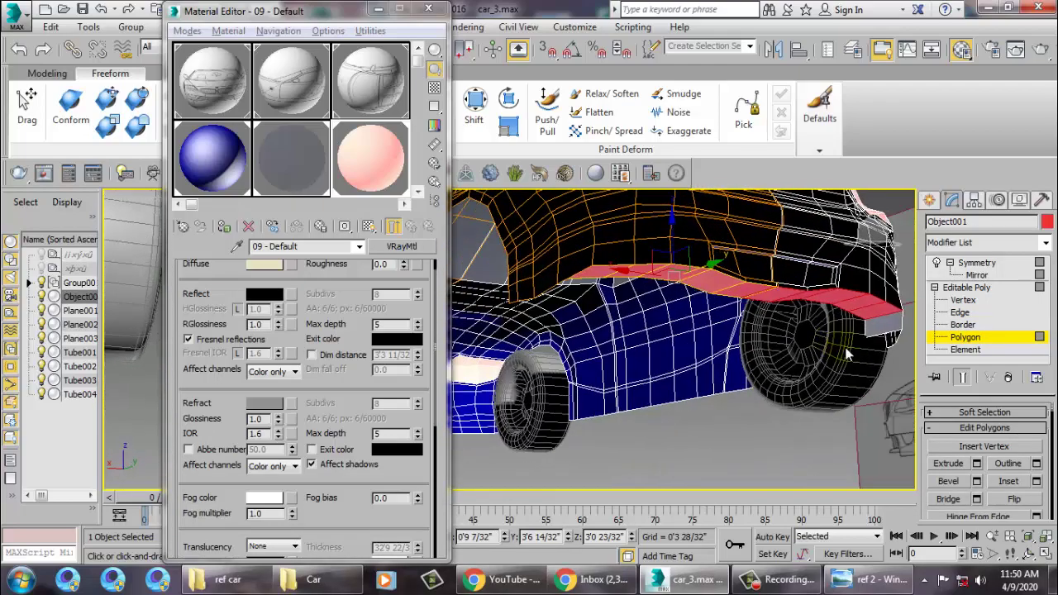
# Extrude the fender strip outward with height 0'2 11/32"
pyautogui.click(976, 462)
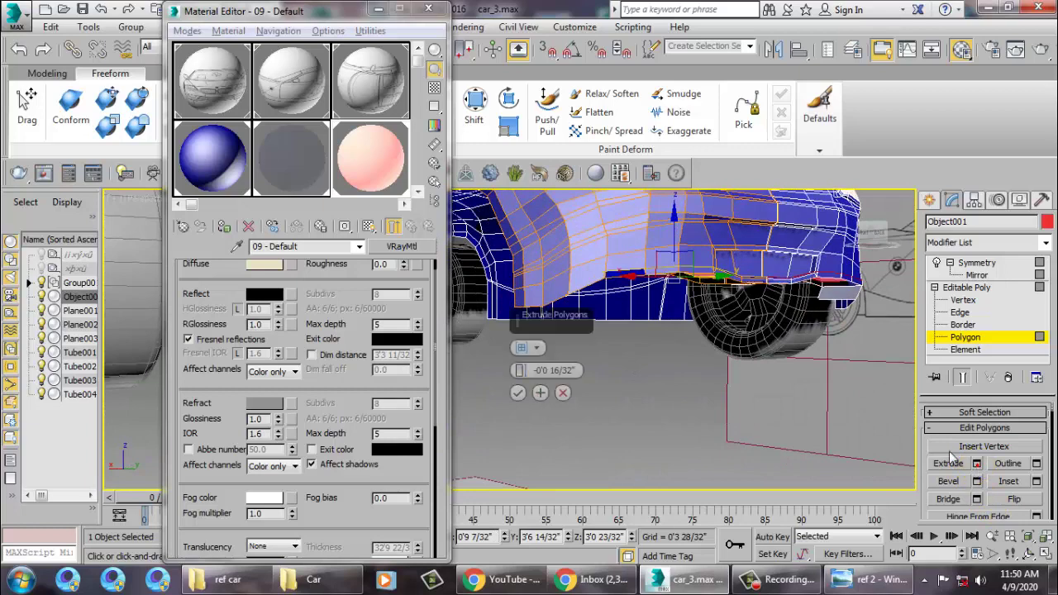
pyautogui.moveTo(514, 372)
pyautogui.mouseDown()
pyautogui.moveTo(523, 338)
pyautogui.moveTo(526, 352)
pyautogui.mouseUp()
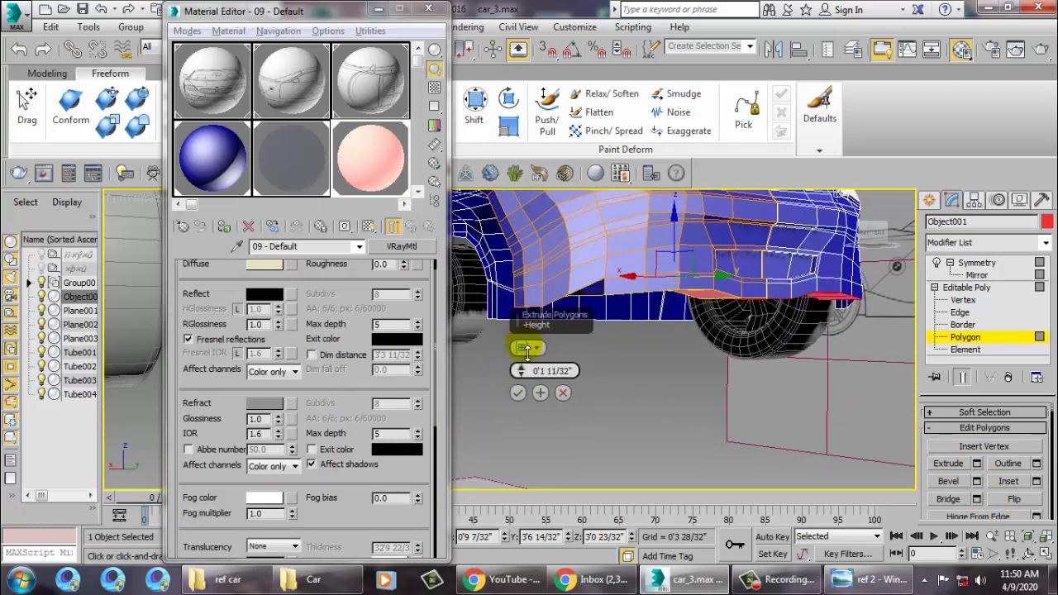
pyautogui.click(518, 393)
pyautogui.moveTo(702, 361)
pyautogui.keyDown('alt'); pyautogui.mouseDown(button='middle')
pyautogui.moveTo(684, 398)
pyautogui.moveTo(736, 343)
pyautogui.moveTo(759, 350)
pyautogui.mouseUp(button='middle'); pyautogui.keyUp('alt')
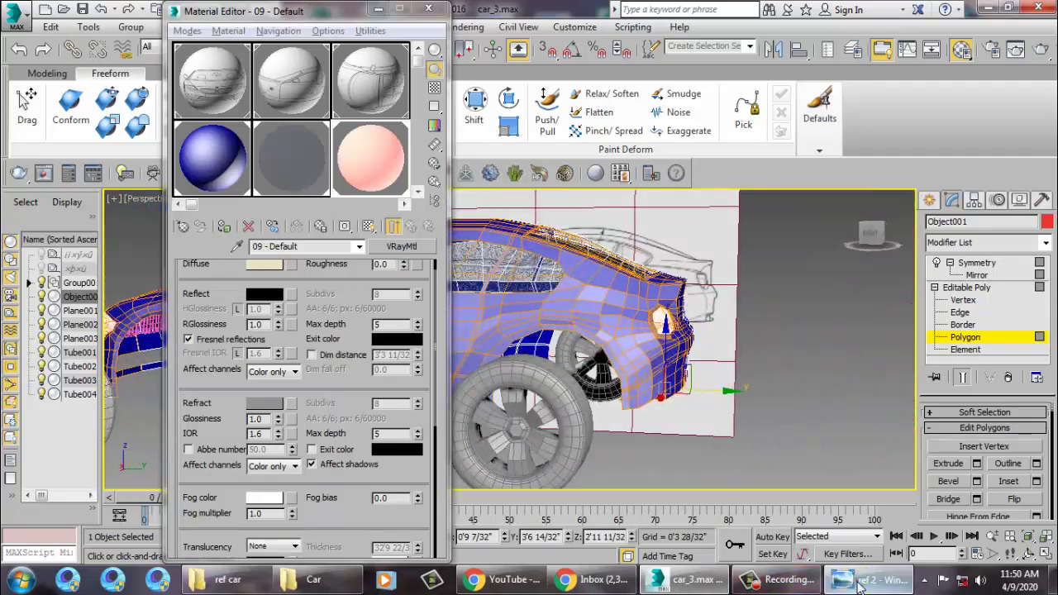
# Check the blueprint and nudge the fender lip polygons slightly down
pyautogui.click(860, 584)
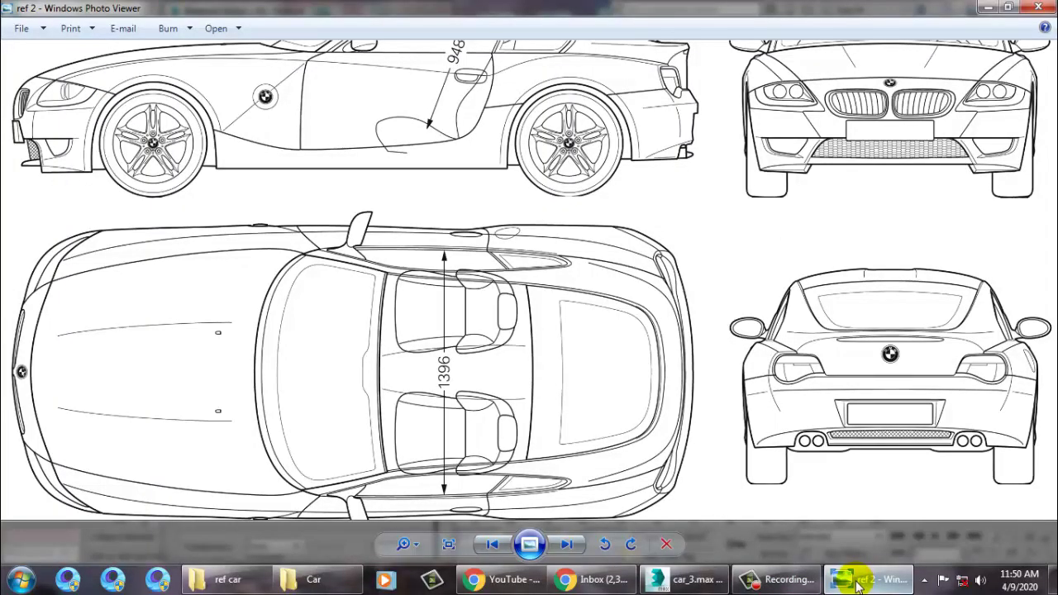
pyautogui.click(859, 582)
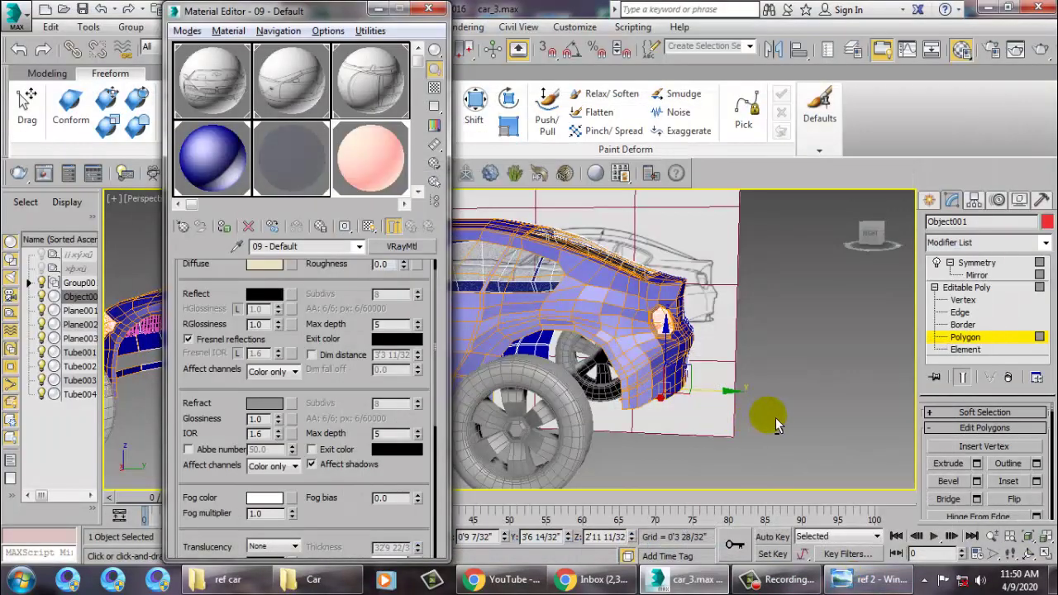
pyautogui.moveTo(776, 417)
pyautogui.keyDown('alt'); pyautogui.mouseDown(button='middle')
pyautogui.moveTo(682, 415)
pyautogui.moveTo(686, 402)
pyautogui.mouseUp(button='middle'); pyautogui.keyUp('alt')
pyautogui.scroll(4, 687, 403)
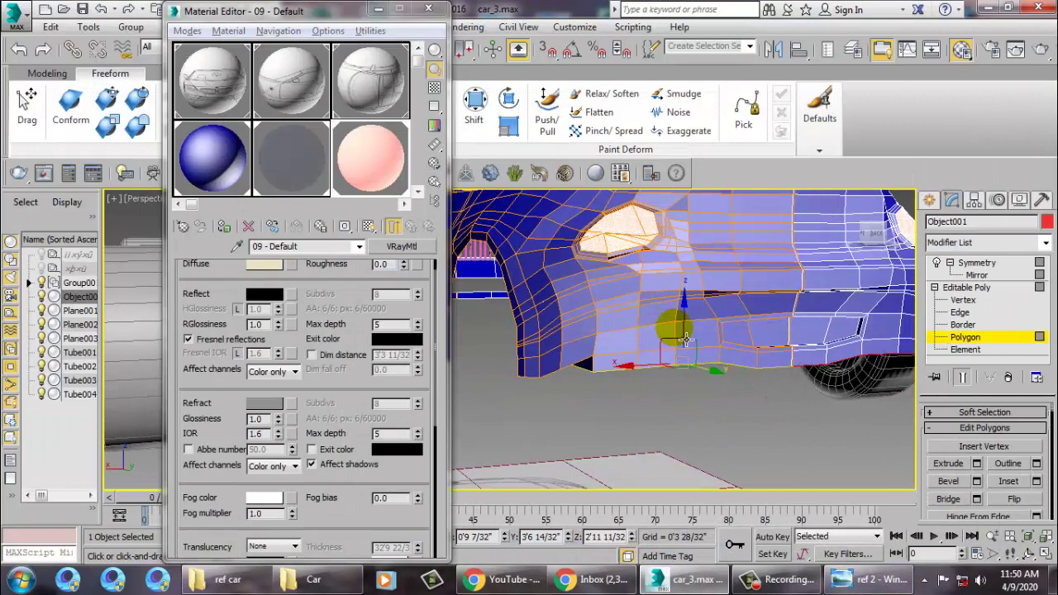
pyautogui.moveTo(685, 339); pyautogui.dragTo(694, 344)
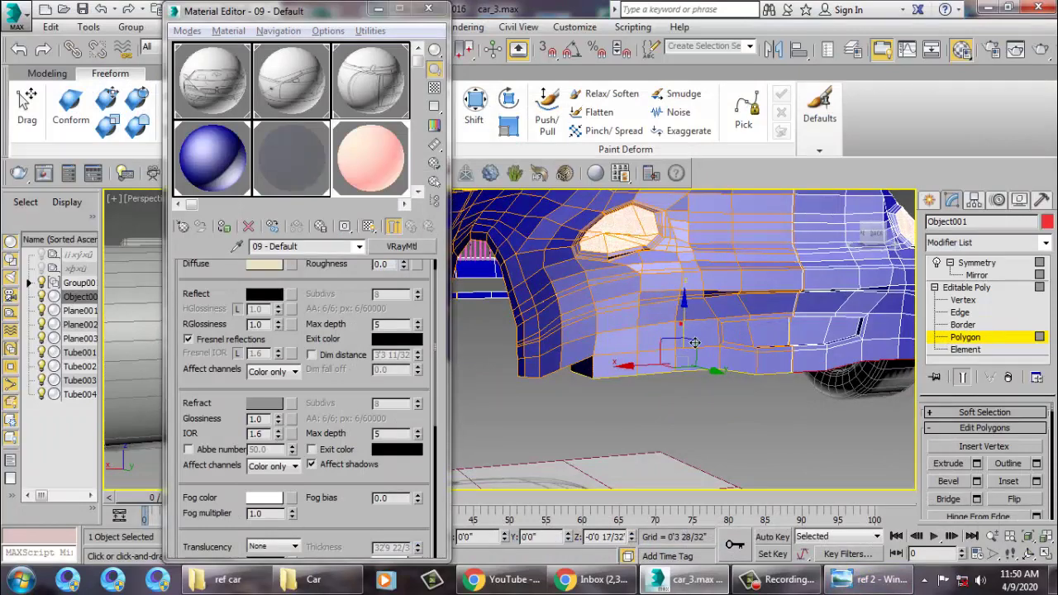
# Compare against the blueprint again and move the fender lip polygons inward
pyautogui.click(890, 582)
pyautogui.click(891, 583)
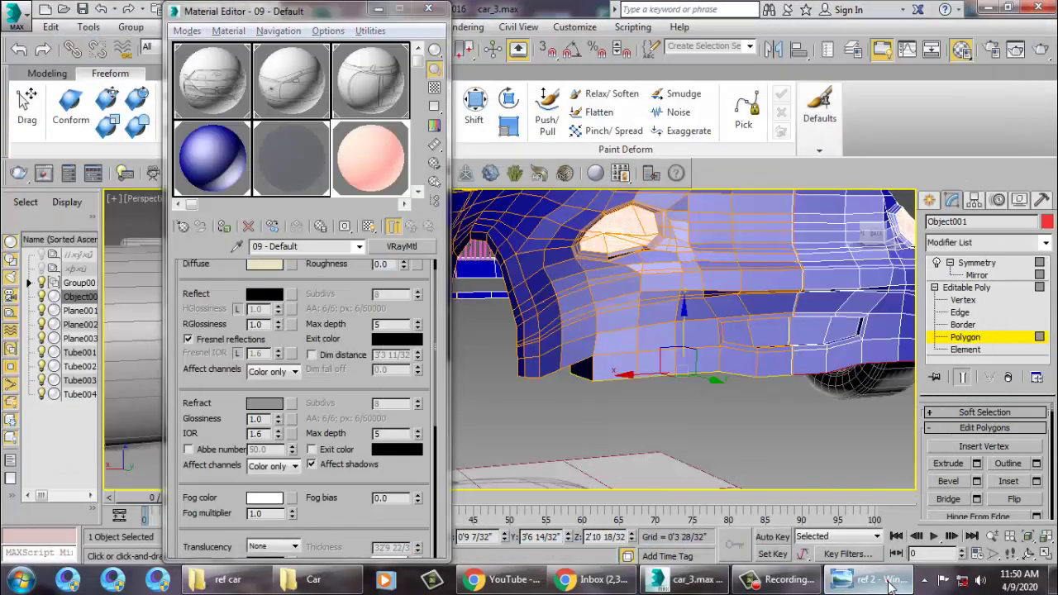
pyautogui.click(890, 585)
pyautogui.click(889, 584)
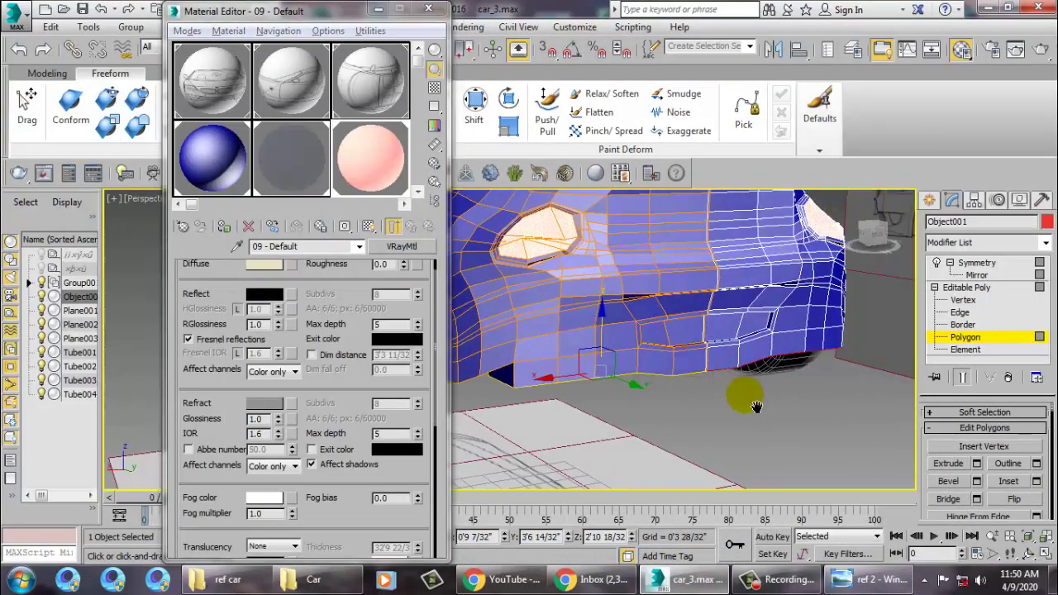
pyautogui.click(874, 585)
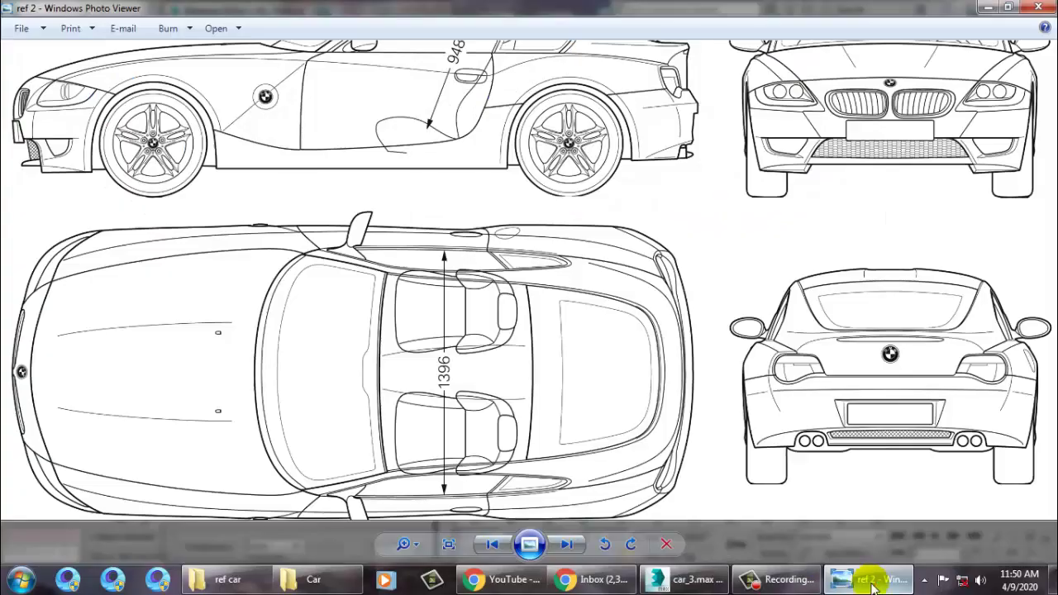
pyautogui.click(871, 585)
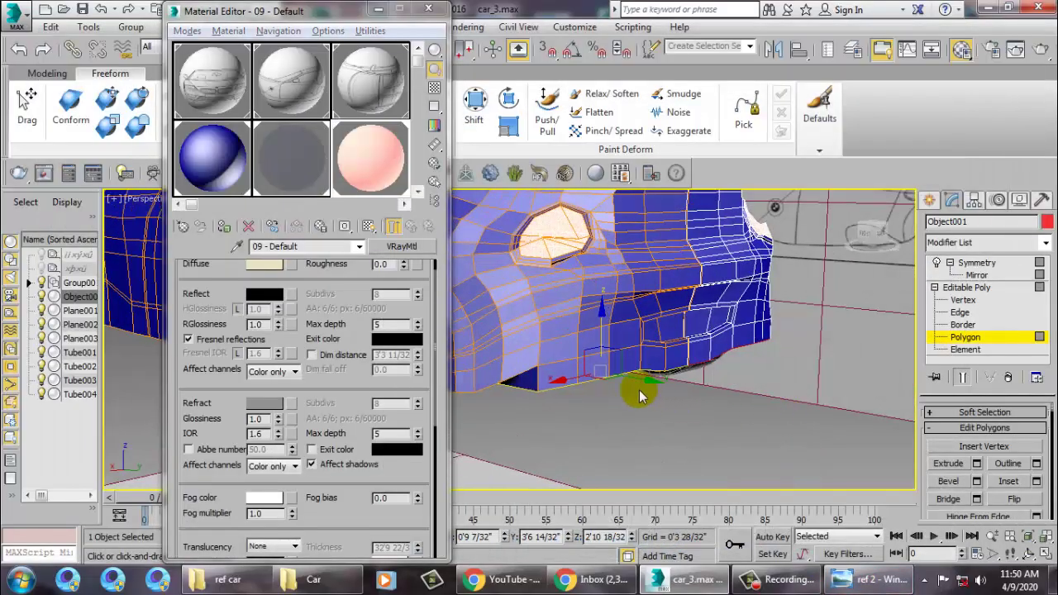
pyautogui.keyDown('alt'); pyautogui.moveTo(694, 301); pyautogui.dragTo(643, 353, button='middle'); pyautogui.keyUp('alt')
pyautogui.moveTo(662, 373); pyautogui.dragTo(648, 377)
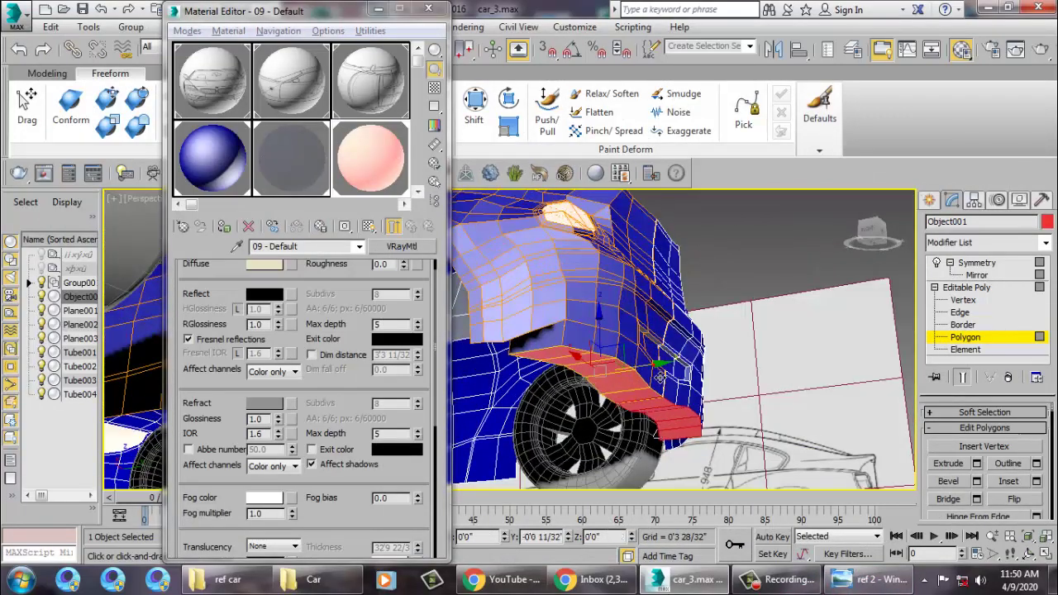
# Review the body against the blueprint, then select the bottom row of bumper polygons
pyautogui.keyDown('alt'); pyautogui.moveTo(647, 378); pyautogui.dragTo(598, 378, button='middle'); pyautogui.keyUp('alt')
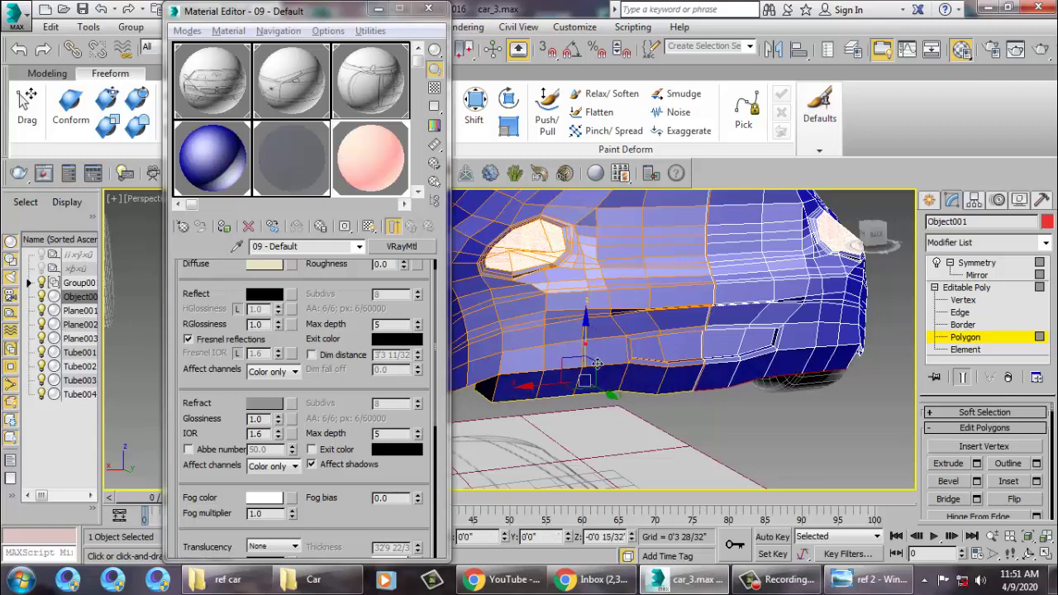
pyautogui.keyDown('alt'); pyautogui.moveTo(619, 371); pyautogui.dragTo(699, 356, button='middle'); pyautogui.keyUp('alt')
pyautogui.scroll(-2, 703, 368)
pyautogui.scroll(5, 702, 368)
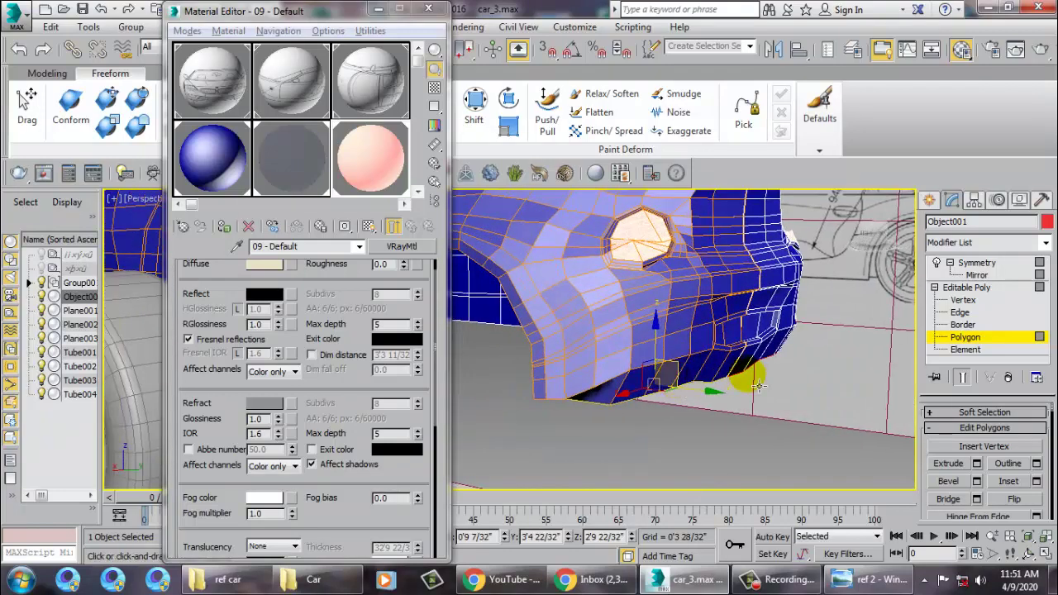
pyautogui.moveTo(757, 386)
pyautogui.keyDown('alt'); pyautogui.mouseDown(button='middle')
pyautogui.moveTo(685, 397)
pyautogui.moveTo(708, 385)
pyautogui.mouseUp(button='middle'); pyautogui.keyUp('alt')
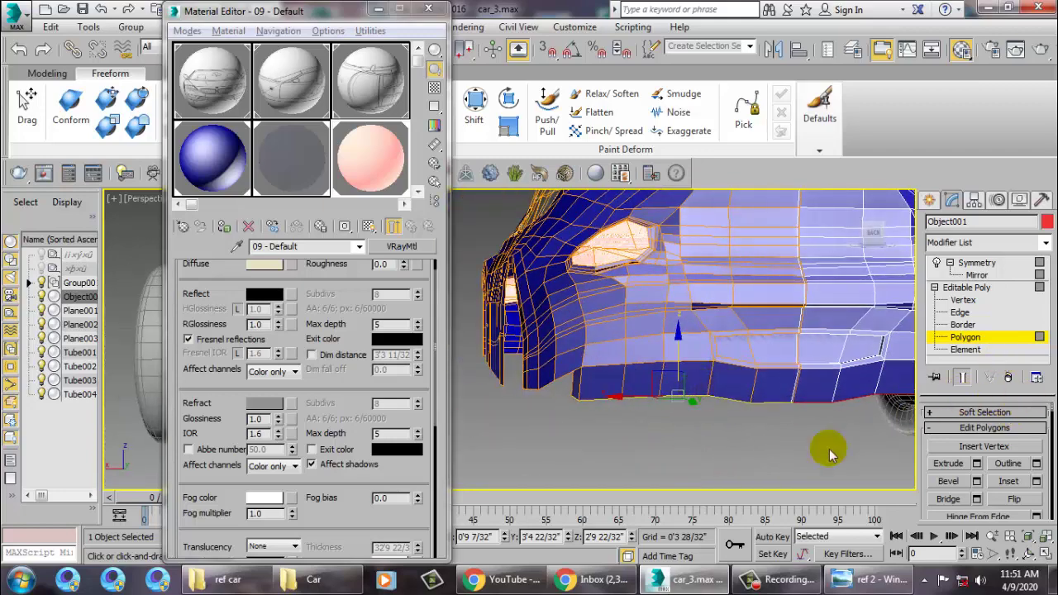
pyautogui.keyDown('alt'); pyautogui.moveTo(815, 413); pyautogui.dragTo(777, 415, button='middle'); pyautogui.keyUp('alt')
pyautogui.click(889, 585)
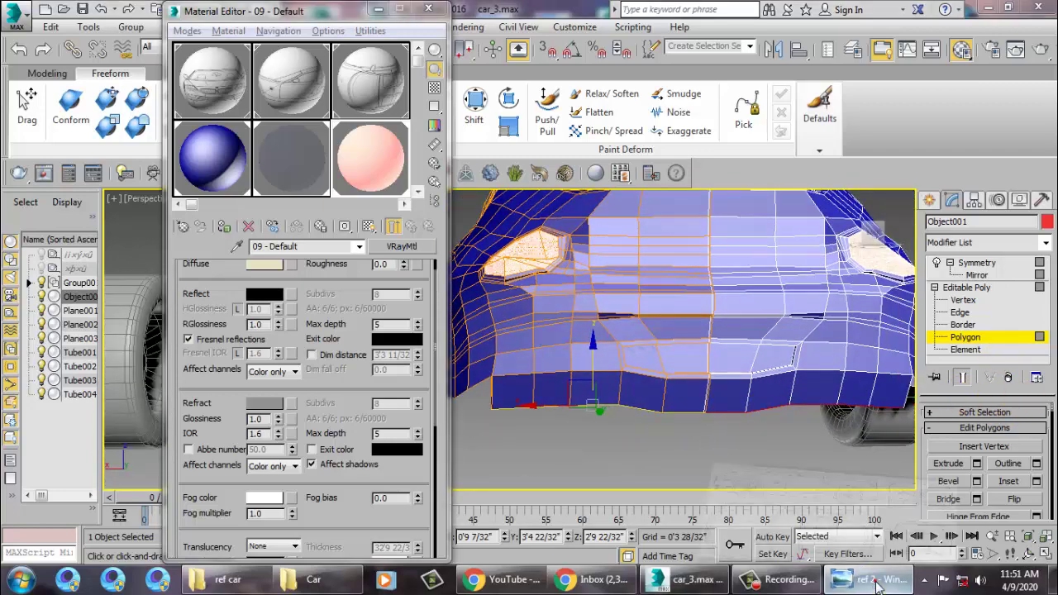
pyautogui.click(877, 585)
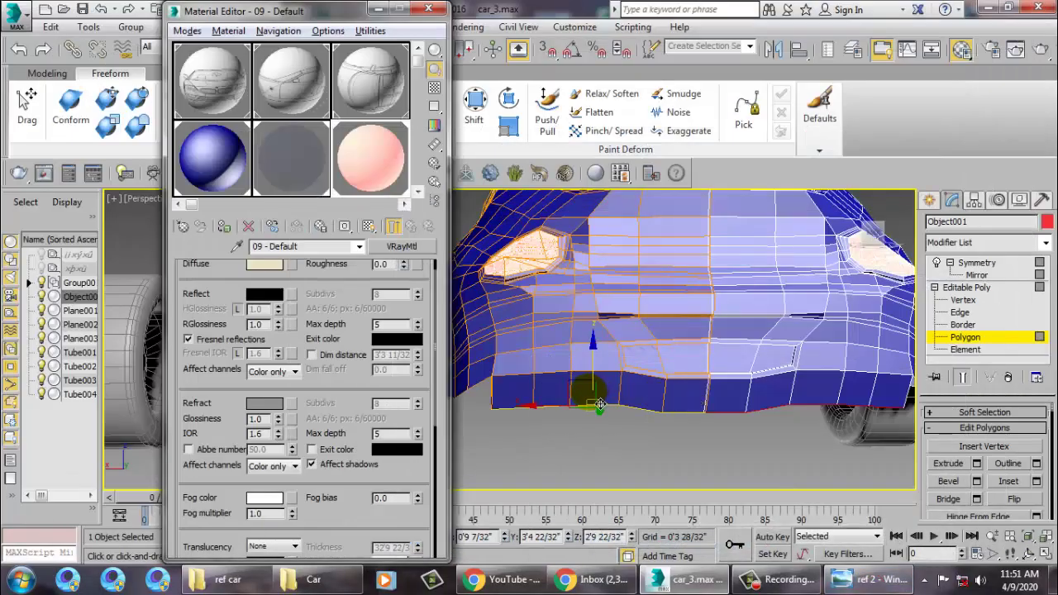
pyautogui.moveTo(600, 405)
pyautogui.mouseDown()
pyautogui.moveTo(668, 389)
pyautogui.moveTo(708, 413)
pyautogui.moveTo(735, 411)
pyautogui.mouseUp()
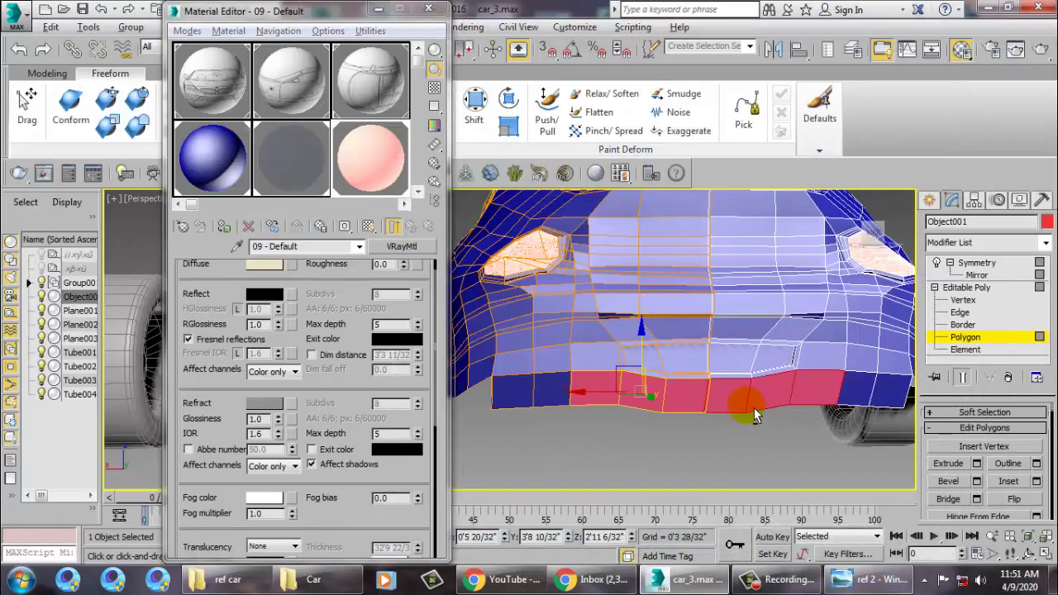
# After checking the blueprint, inset the selected bumper polygons by 0'0 24/32"
pyautogui.click(860, 583)
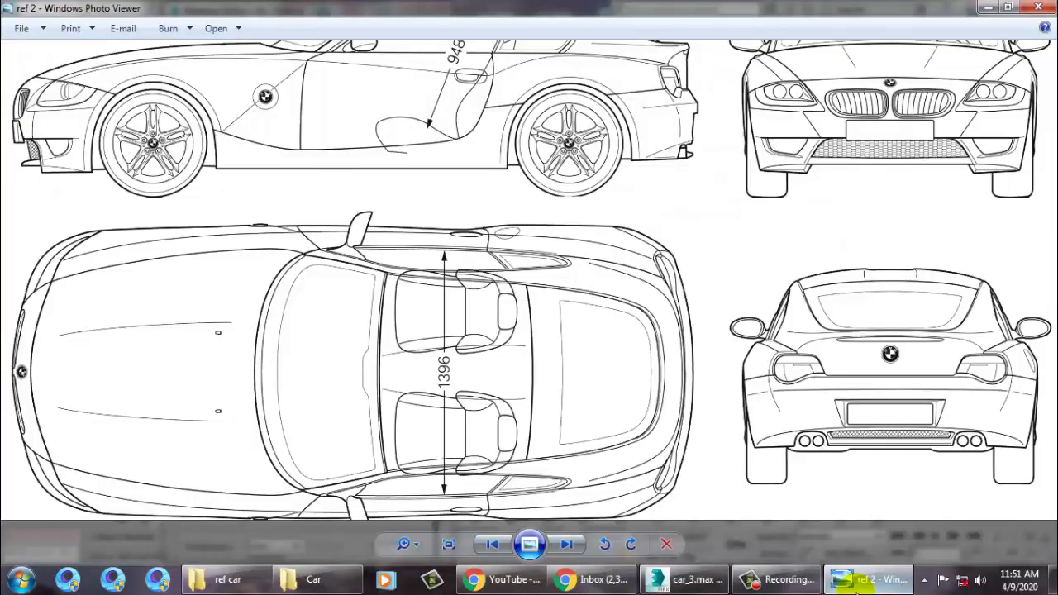
pyautogui.click(857, 585)
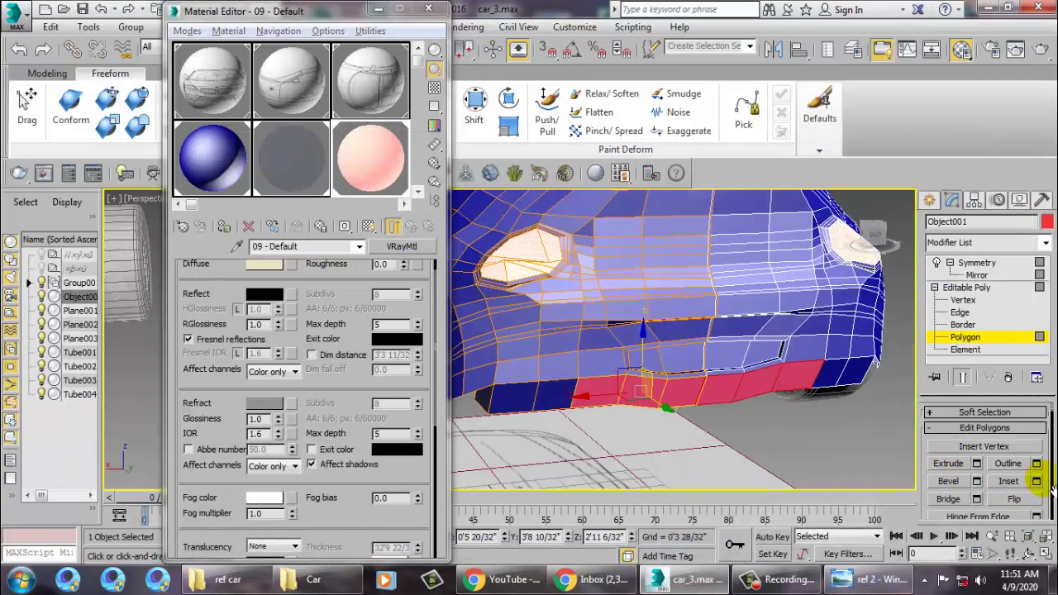
pyautogui.click(1036, 480)
pyautogui.keyDown('alt'); pyautogui.moveTo(685, 377); pyautogui.dragTo(590, 420, button='middle'); pyautogui.keyUp('alt')
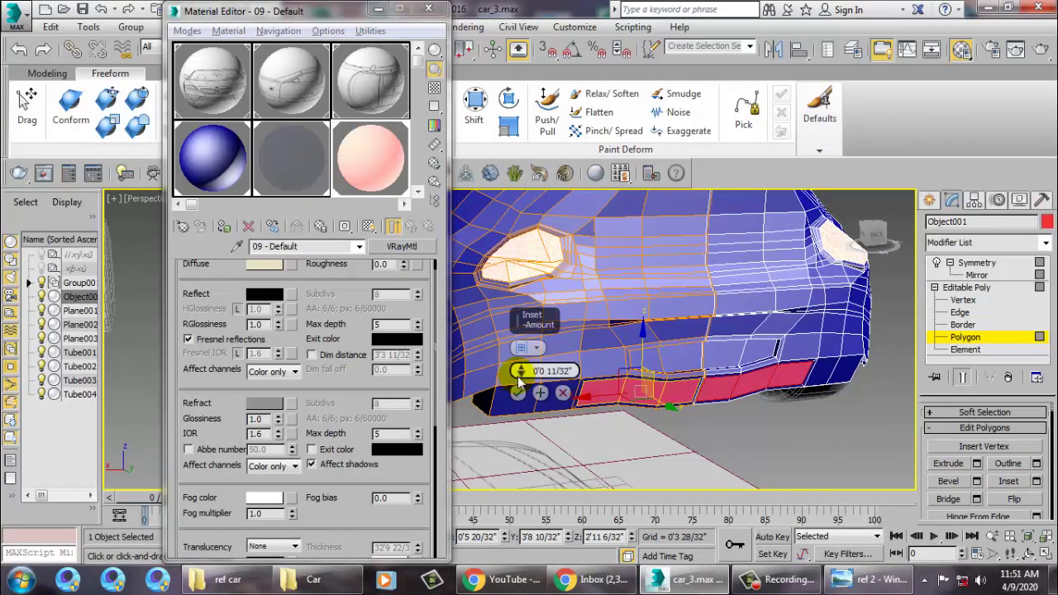
pyautogui.moveTo(522, 371); pyautogui.dragTo(522, 368)
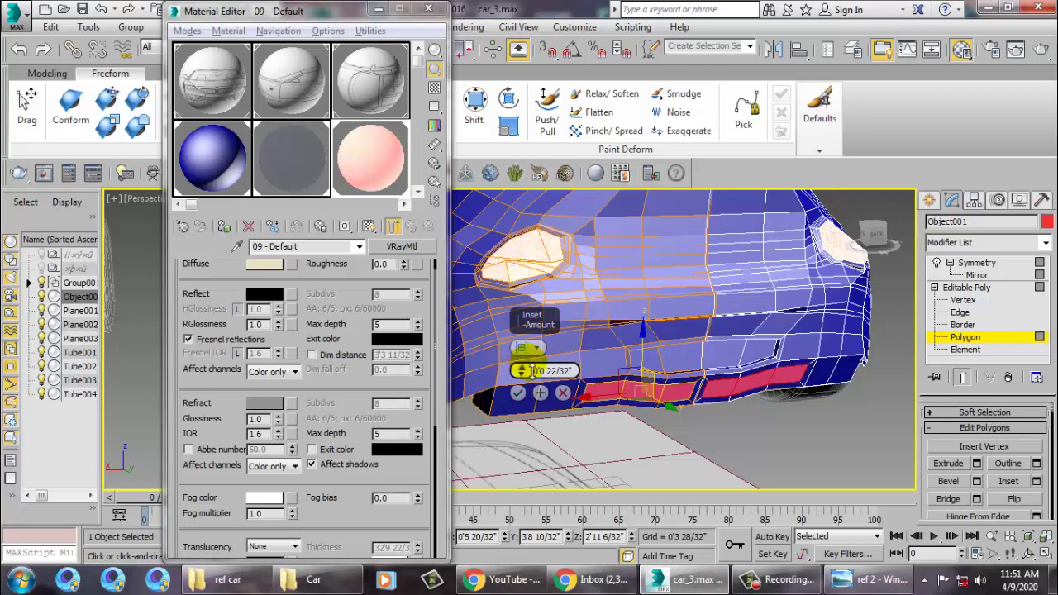
pyautogui.click(517, 392)
# Delete the small vertical gap polygon on the lower front bumper
pyautogui.keyDown('alt'); pyautogui.moveTo(529, 388); pyautogui.dragTo(719, 389, button='middle'); pyautogui.keyUp('alt')
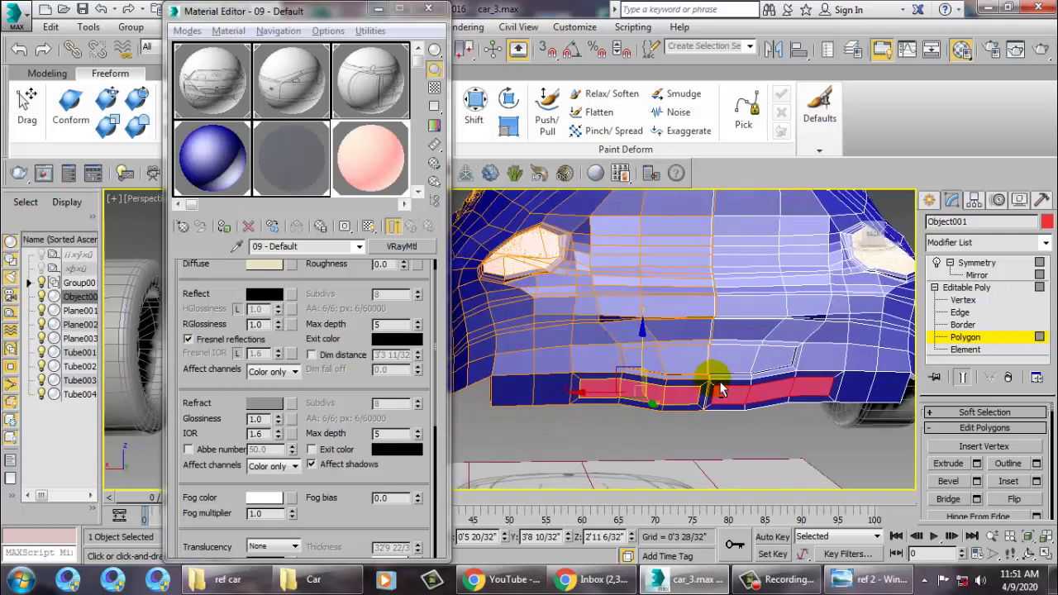
pyautogui.scroll(5, 719, 391)
pyautogui.scroll(2, 698, 376)
pyautogui.click(686, 367)
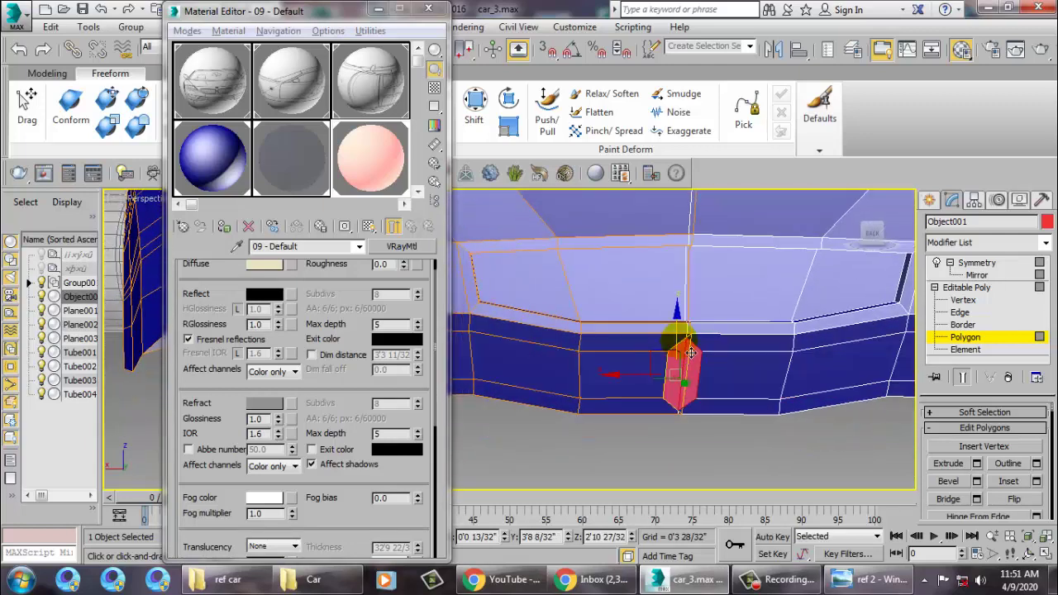
pyautogui.keyDown('ctrl'); pyautogui.click(691, 352); pyautogui.keyUp('ctrl')
pyautogui.click(684, 380)
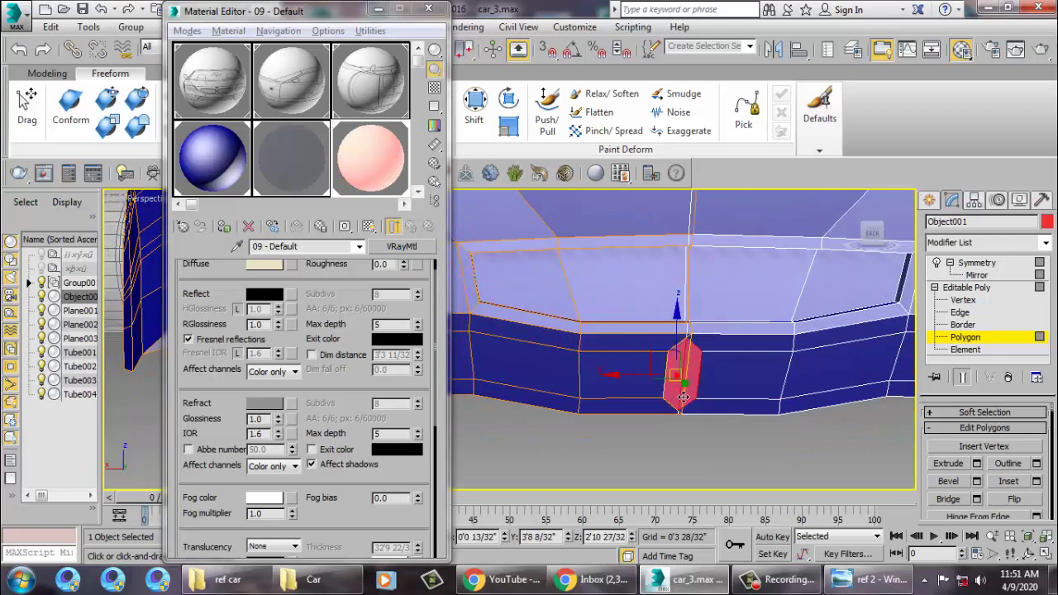
pyautogui.press('Delete')
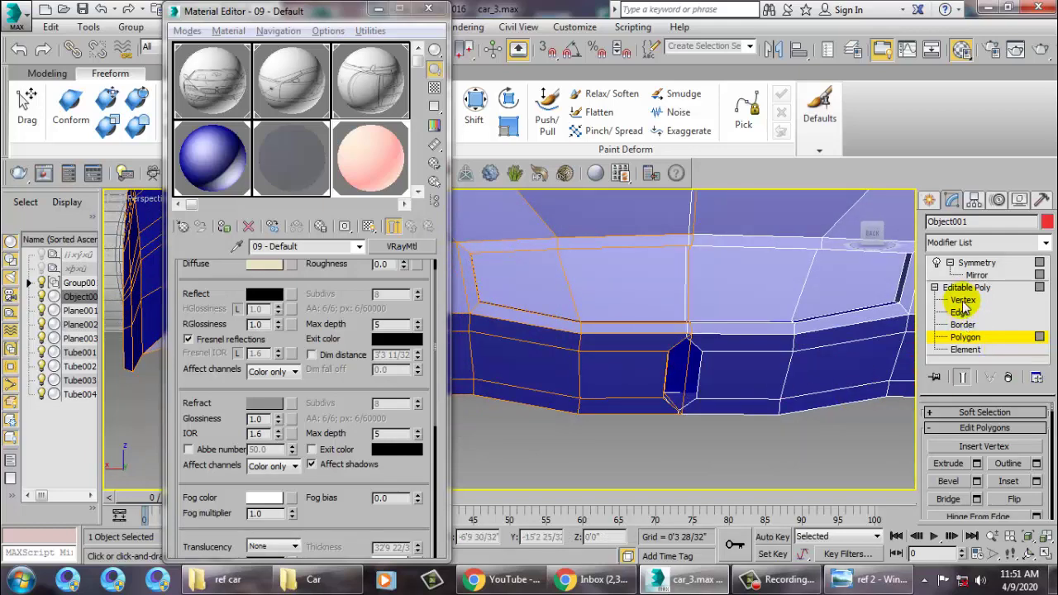
# Move the vertex at the bottom of the gap down into place
pyautogui.click(962, 300)
pyautogui.click(676, 358)
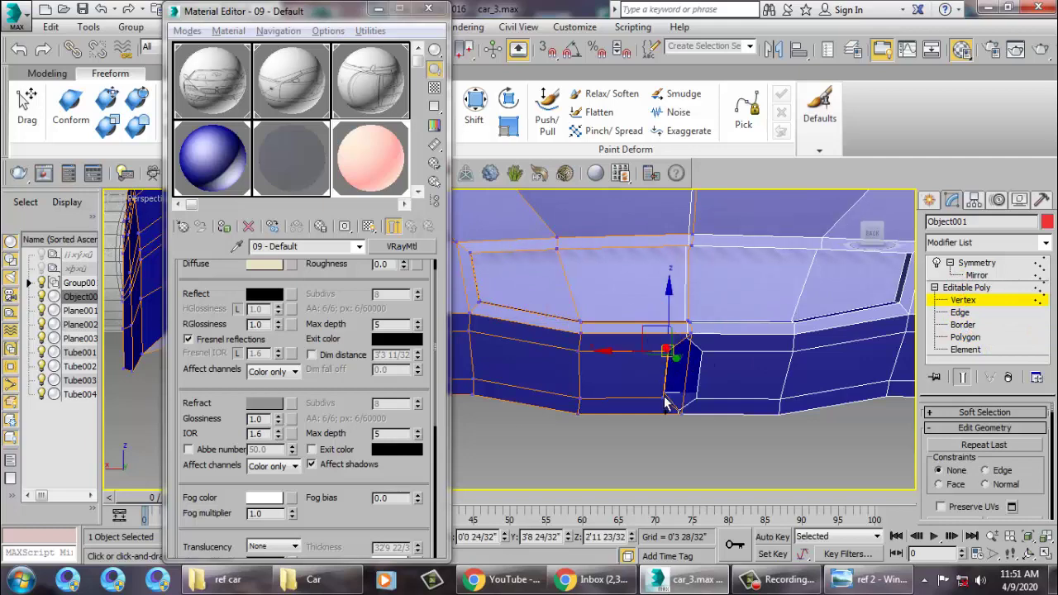
pyautogui.moveTo(653, 378); pyautogui.dragTo(654, 385)
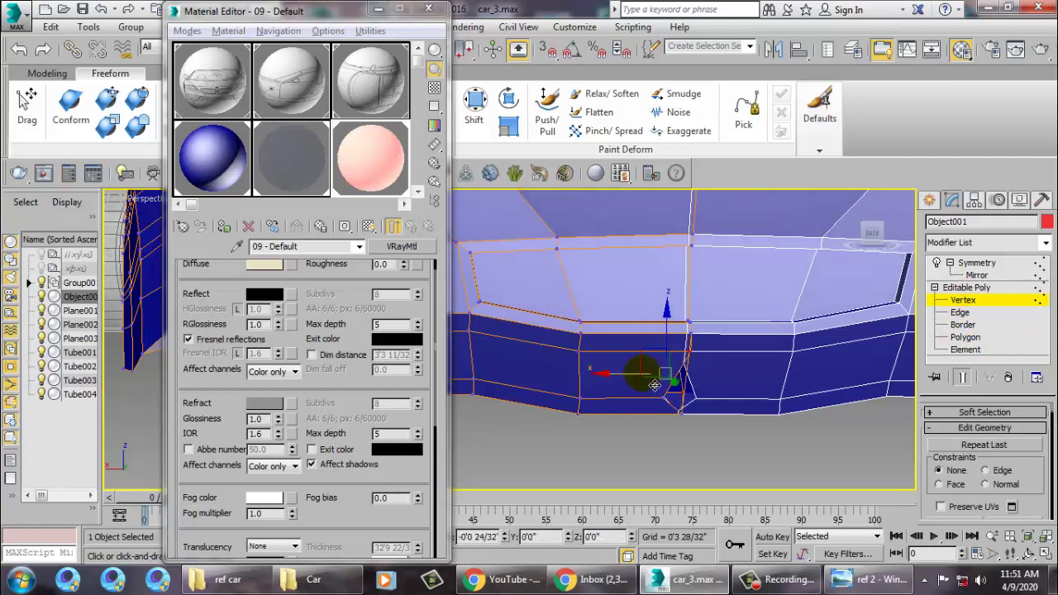
# Hide the mirrored half and select the body's end face near the front wheel
pyautogui.click(935, 263)
pyautogui.keyDown('alt'); pyautogui.moveTo(773, 419); pyautogui.dragTo(719, 368, button='middle'); pyautogui.keyUp('alt')
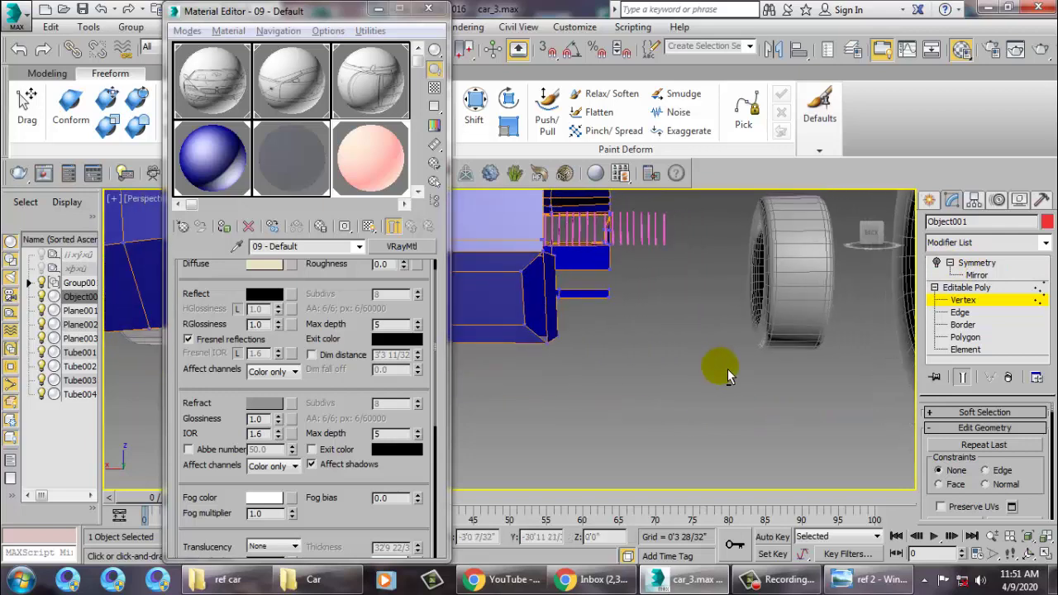
pyautogui.click(976, 340)
pyautogui.click(637, 354)
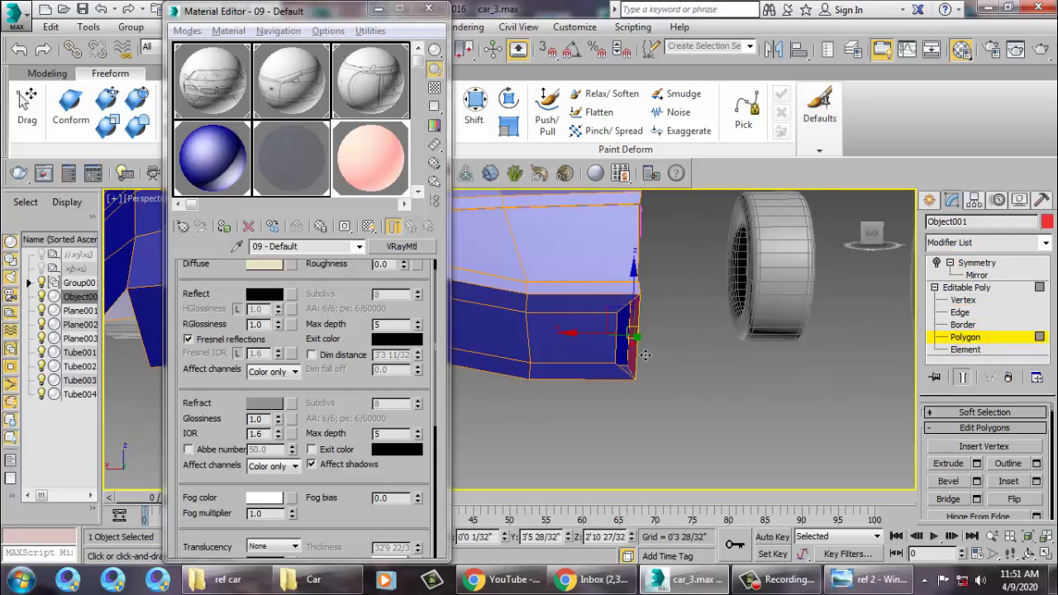
pyautogui.press('Delete')
pyautogui.click(636, 359)
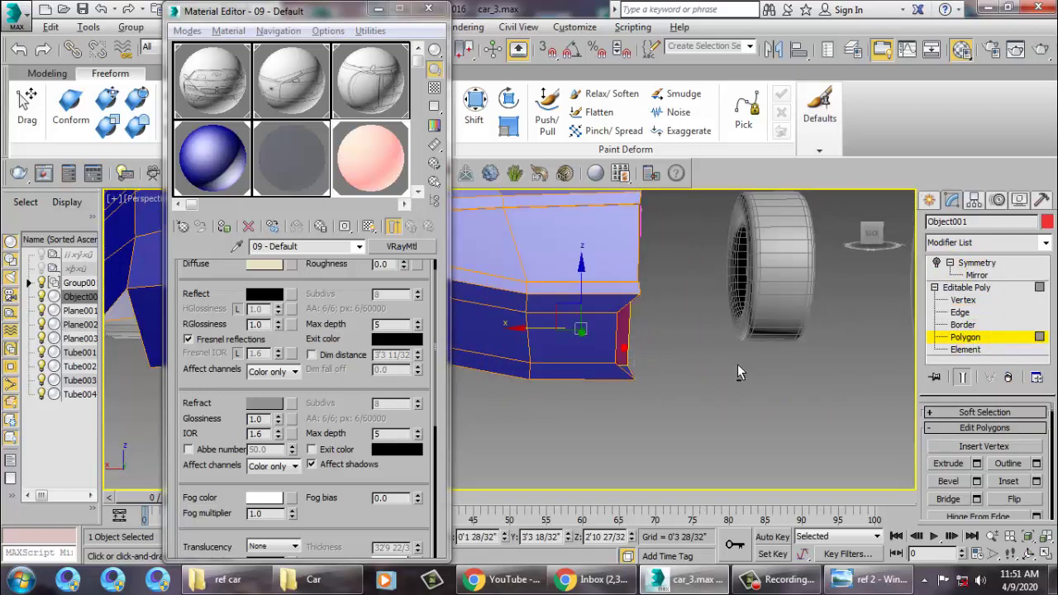
# Pull the lower-body corner vertex back to taper the bumper strip
pyautogui.moveTo(737, 363)
pyautogui.keyDown('alt'); pyautogui.mouseDown(button='middle')
pyautogui.moveTo(619, 382)
pyautogui.moveTo(824, 359)
pyautogui.mouseUp(button='middle'); pyautogui.keyUp('alt')
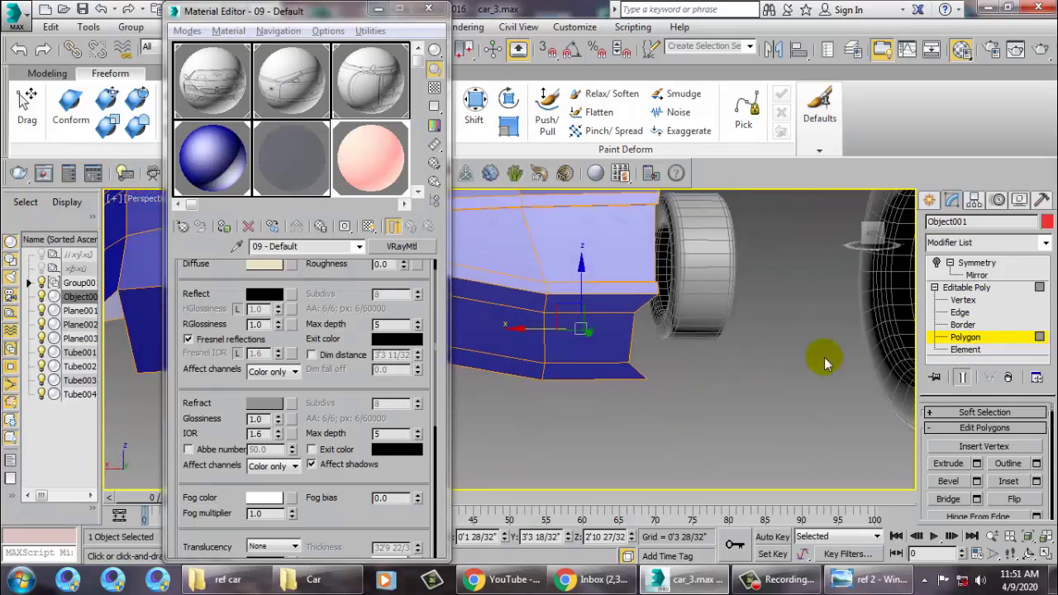
pyautogui.click(961, 300)
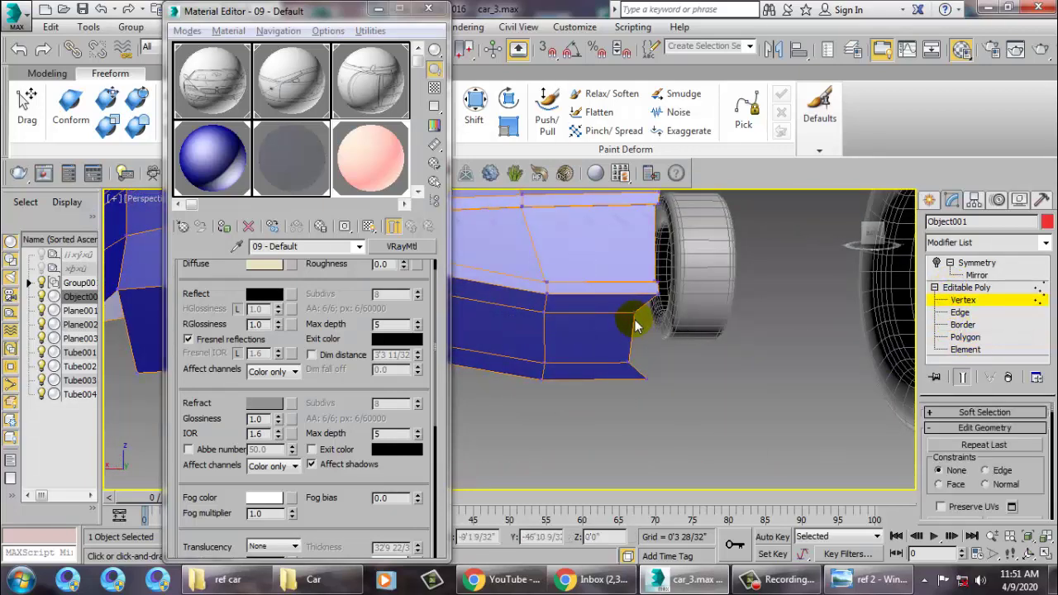
pyautogui.moveTo(644, 326)
pyautogui.mouseDown()
pyautogui.moveTo(634, 374)
pyautogui.moveTo(603, 351)
pyautogui.mouseUp()
pyautogui.moveTo(611, 354); pyautogui.dragTo(767, 350, button='middle')
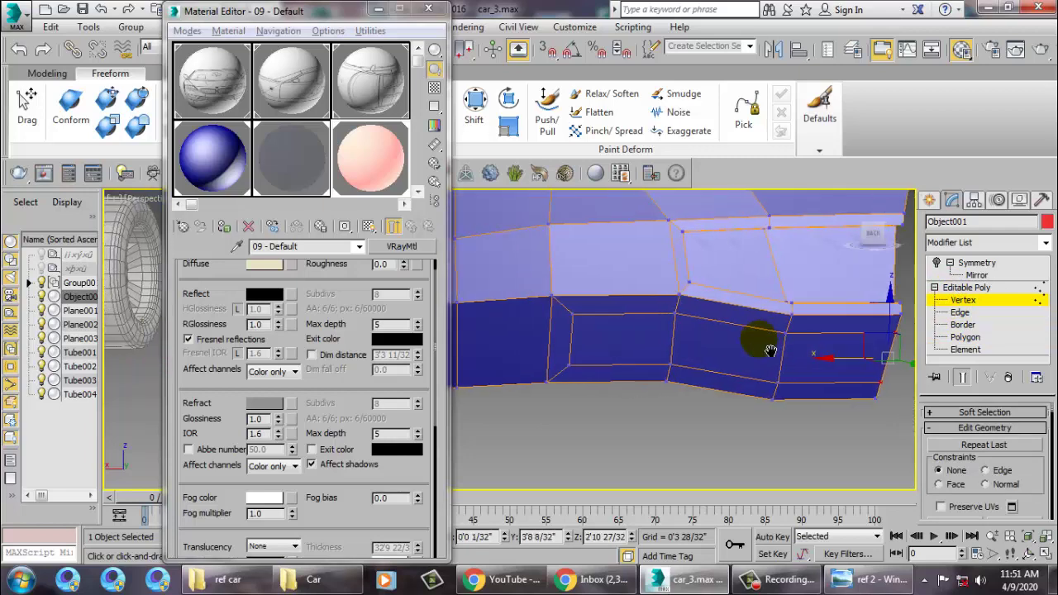
pyautogui.click(980, 299)
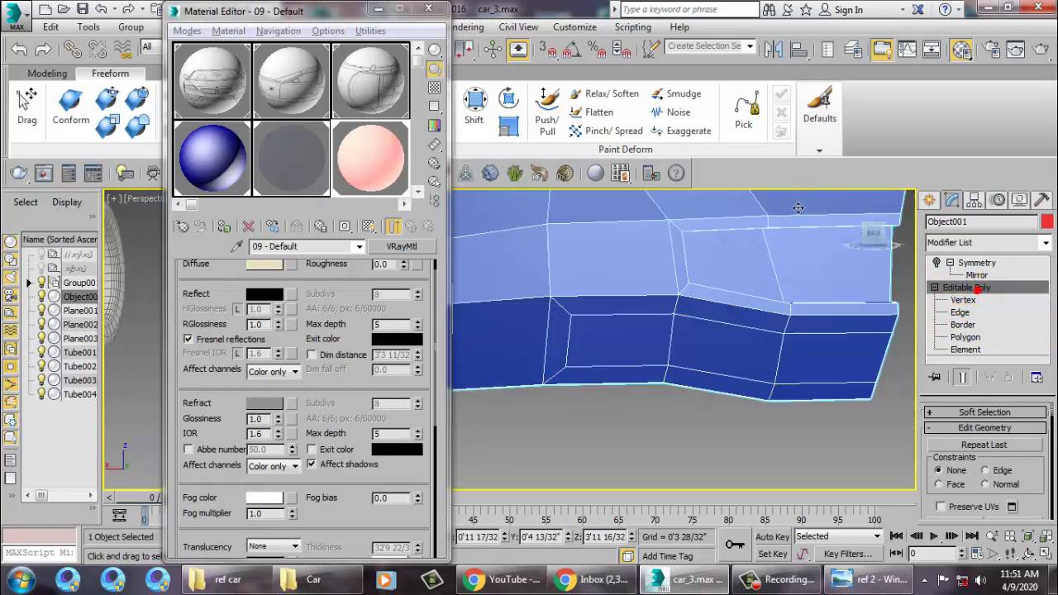
# Add a horizontal Swift Loop along the lower front bumper strip, then return to Vertex mode
pyautogui.moveTo(262, 15); pyautogui.dragTo(146, 158)
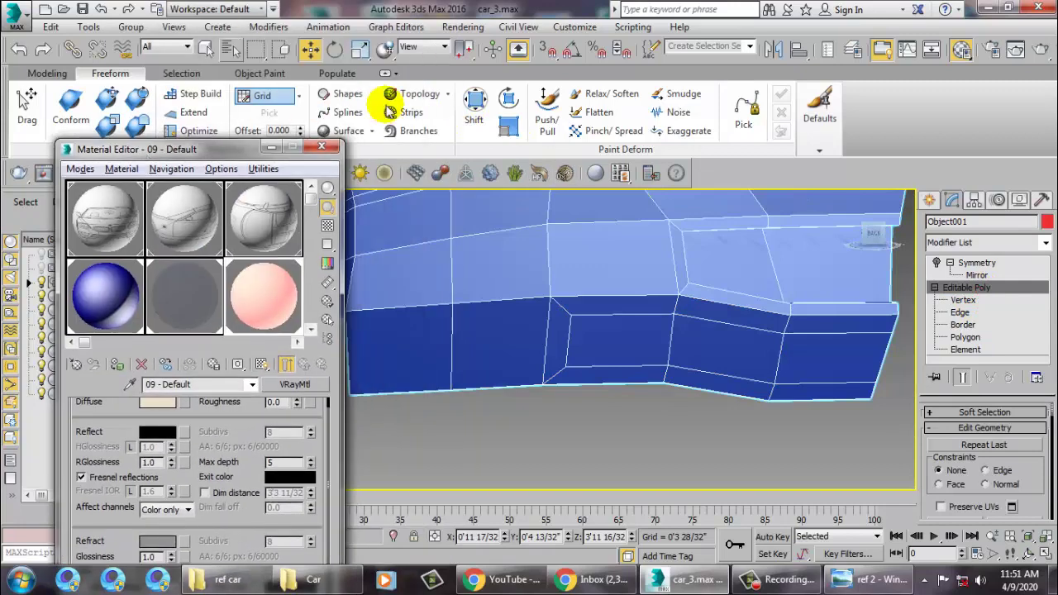
pyautogui.click(47, 73)
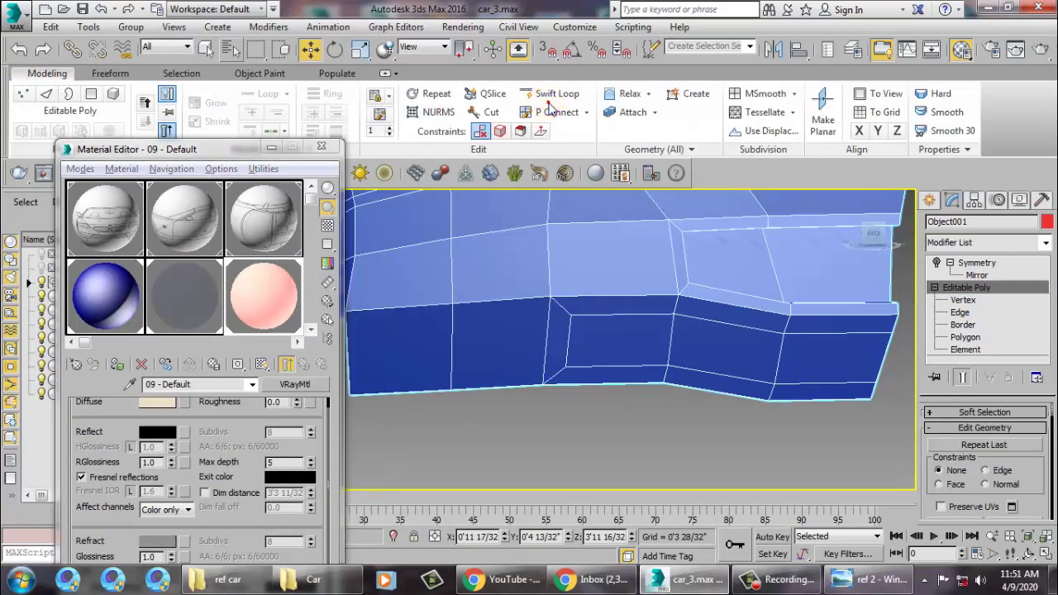
pyautogui.rightClick(582, 353)
pyautogui.moveTo(633, 333); pyautogui.dragTo(630, 355, button='middle')
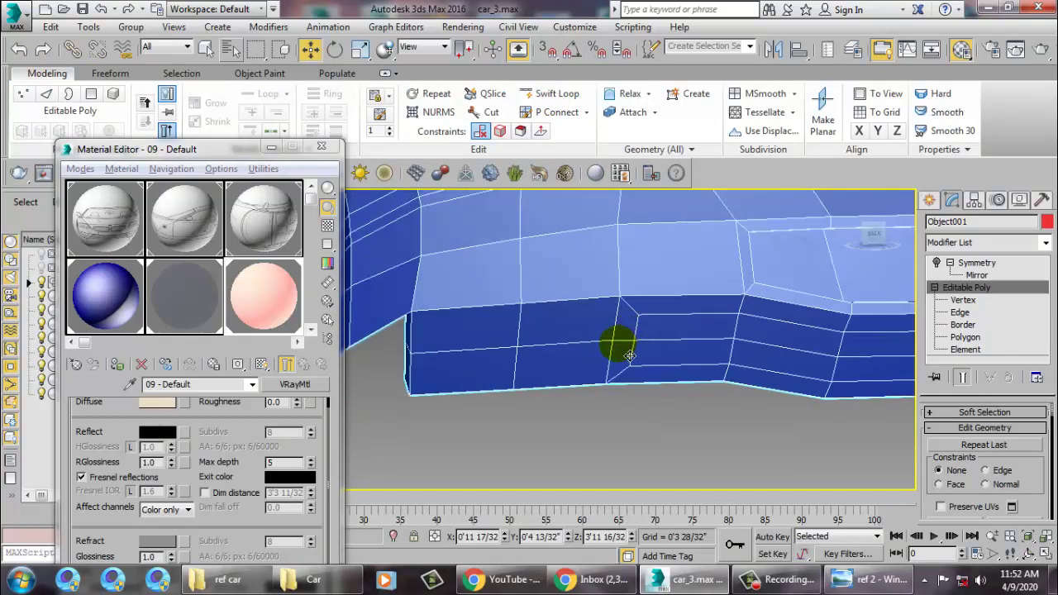
pyautogui.press('1')
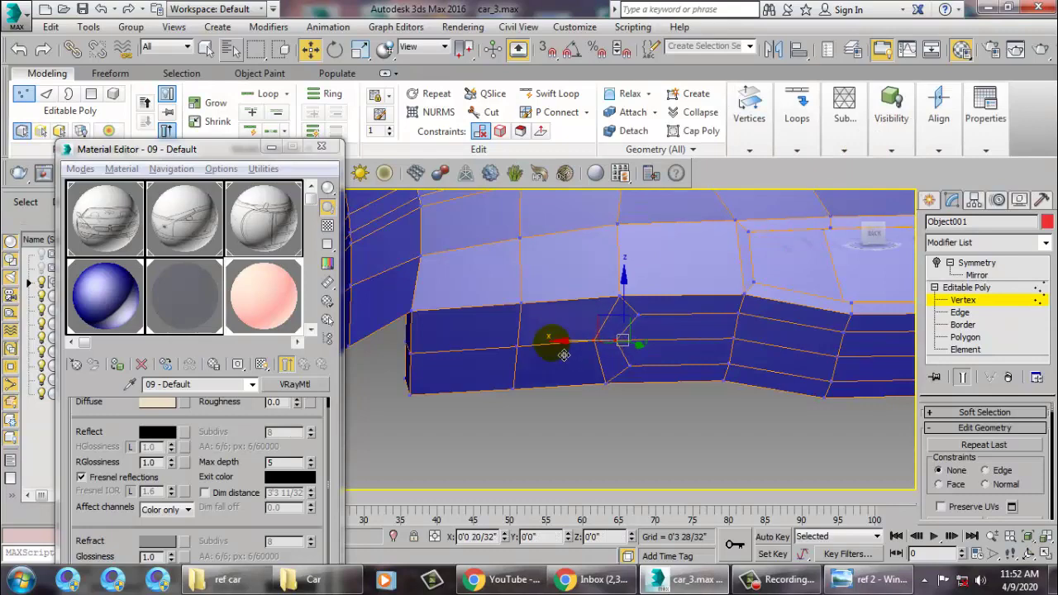
pyautogui.scroll(-5, 564, 355)
pyautogui.keyDown('alt'); pyautogui.moveTo(649, 347); pyautogui.dragTo(628, 363, button='middle'); pyautogui.keyUp('alt')
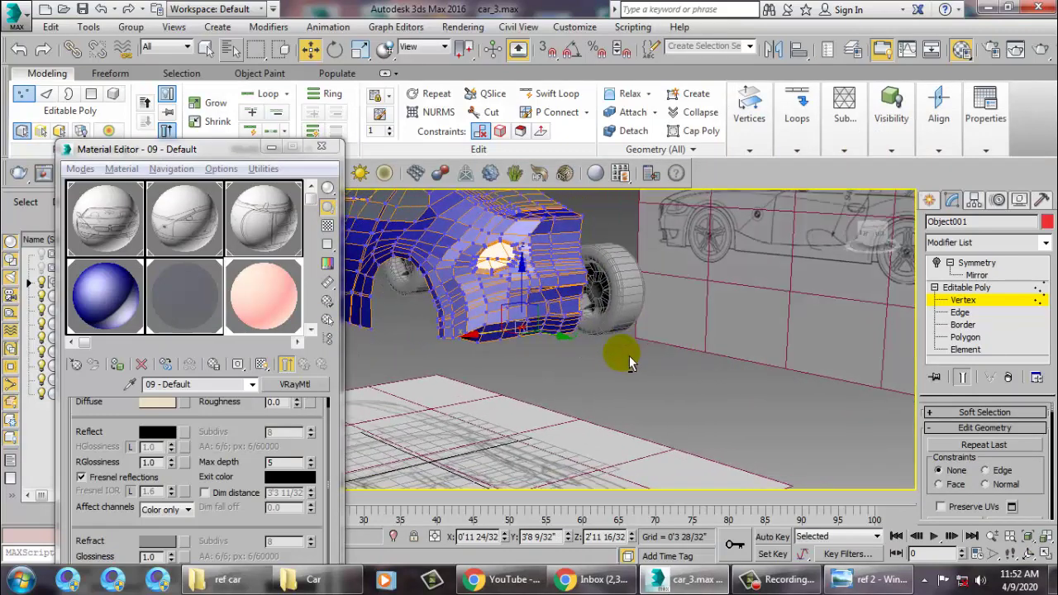
# Make the Symmetry modifier active, frame the headlight, and bring up the ref 2 blueprint
pyautogui.scroll(3, 629, 360)
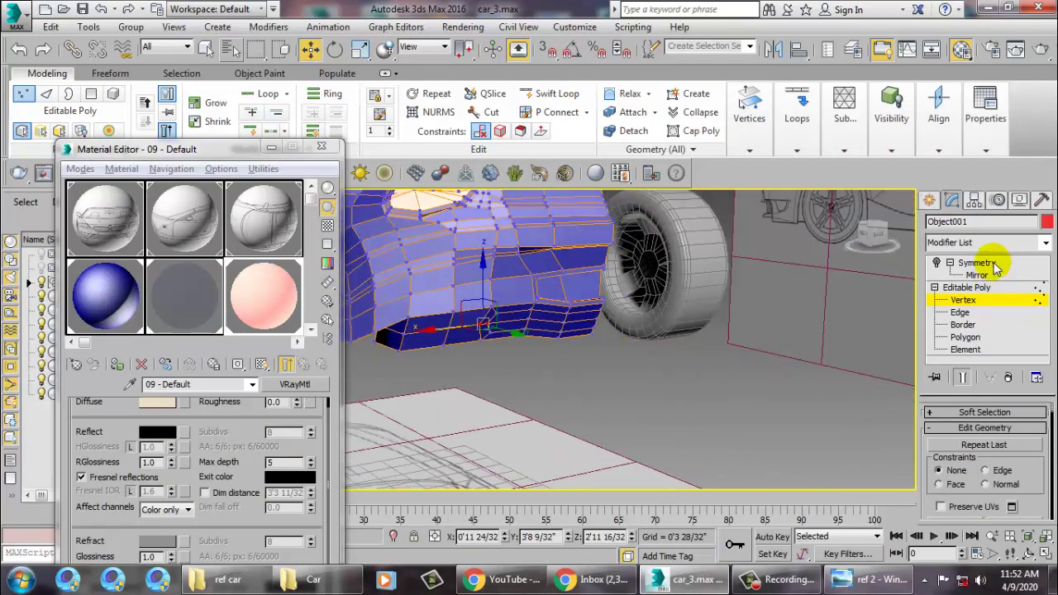
pyautogui.click(975, 262)
pyautogui.moveTo(661, 339)
pyautogui.keyDown('alt'); pyautogui.mouseDown(button='middle')
pyautogui.moveTo(734, 347)
pyautogui.moveTo(727, 321)
pyautogui.moveTo(722, 342)
pyautogui.mouseUp(button='middle'); pyautogui.keyUp('alt')
pyautogui.scroll(-5, 661, 355)
pyautogui.moveTo(654, 358)
pyautogui.keyDown('alt'); pyautogui.mouseDown(button='middle')
pyautogui.moveTo(708, 381)
pyautogui.moveTo(687, 425)
pyautogui.moveTo(738, 432)
pyautogui.moveTo(689, 421)
pyautogui.mouseUp(button='middle'); pyautogui.keyUp('alt')
pyautogui.scroll(5, 658, 387)
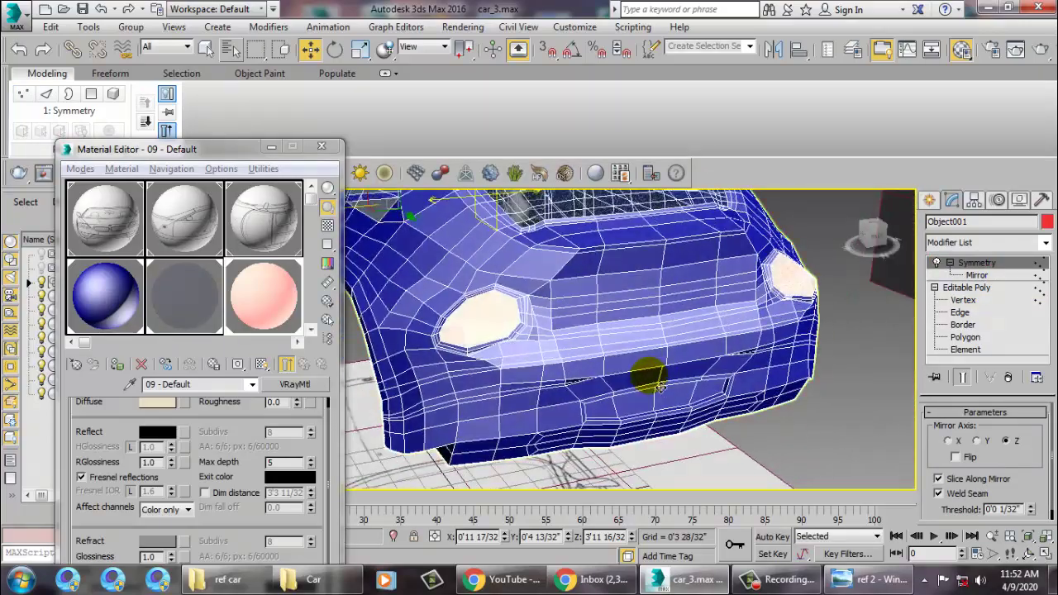
pyautogui.scroll(5, 658, 387)
pyautogui.moveTo(595, 359)
pyautogui.keyDown('alt'); pyautogui.mouseDown(button='middle')
pyautogui.moveTo(520, 331)
pyautogui.moveTo(553, 349)
pyautogui.mouseUp(button='middle'); pyautogui.keyUp('alt')
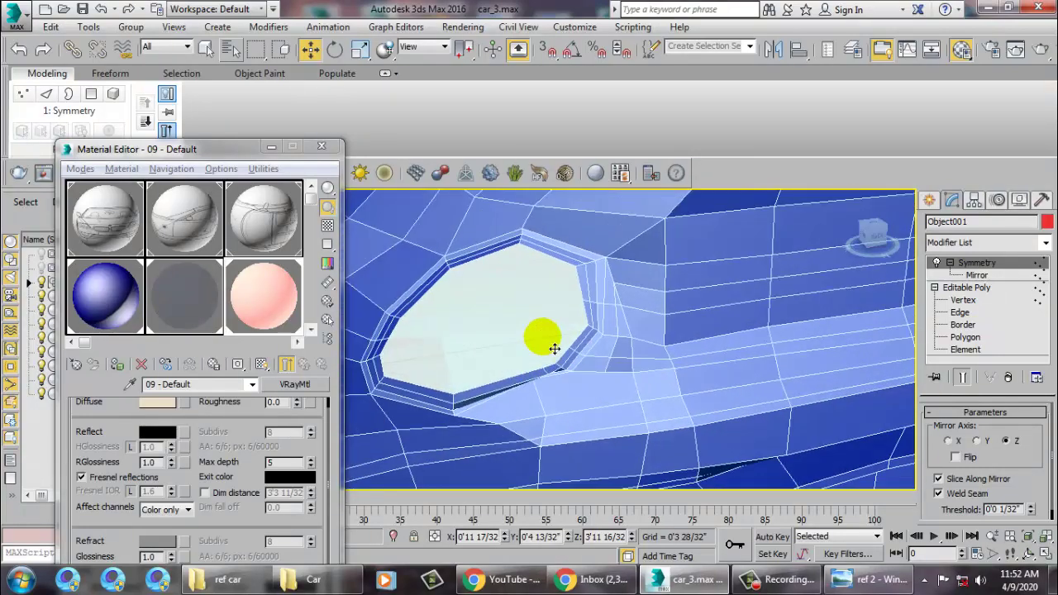
pyautogui.click(880, 580)
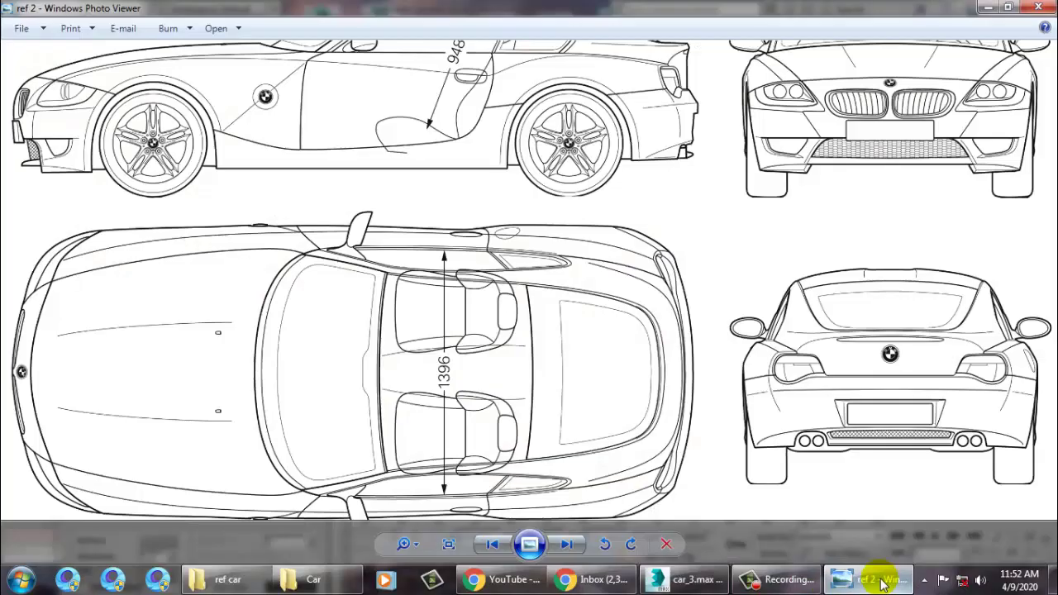
# Return from the blueprint to a side-on view of the headlight
pyautogui.click(620, 364)
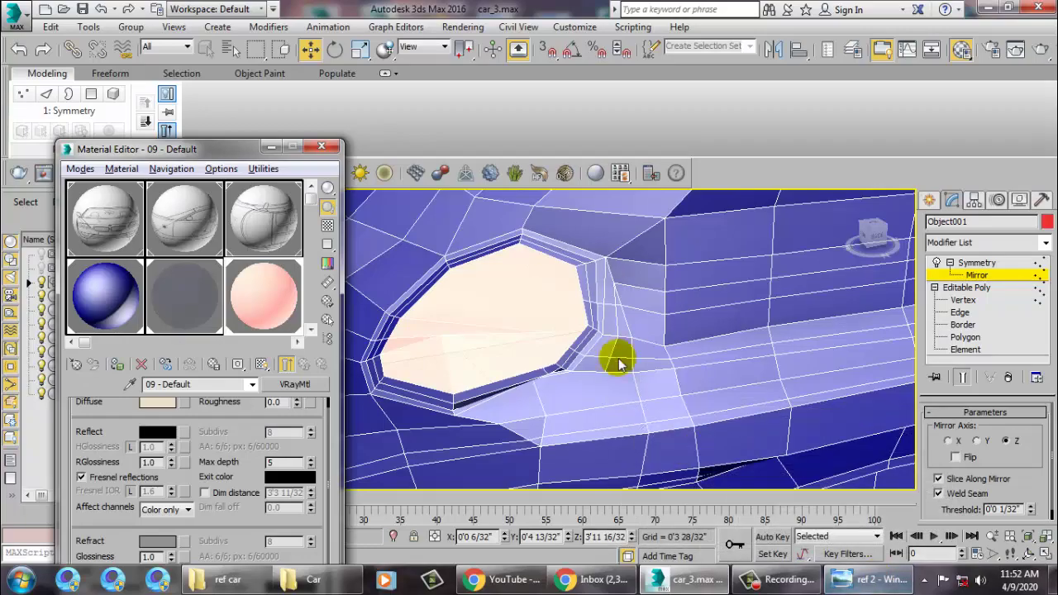
pyautogui.scroll(-2, 674, 343)
pyautogui.scroll(-4, 691, 330)
pyautogui.scroll(-2, 703, 355)
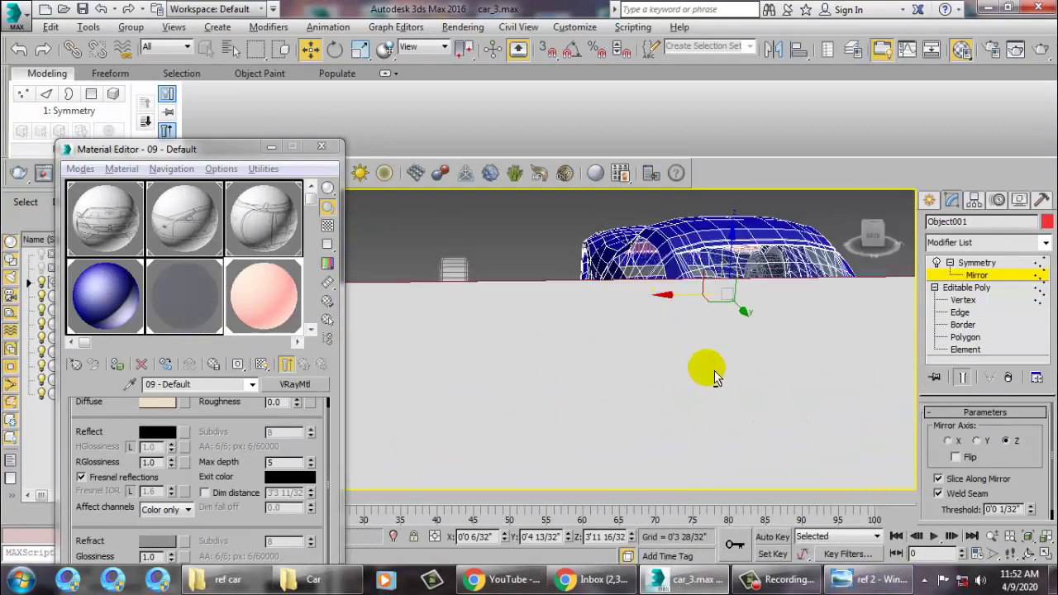
pyautogui.scroll(3, 696, 367)
pyautogui.scroll(4, 710, 413)
pyautogui.moveTo(720, 487)
pyautogui.keyDown('alt'); pyautogui.mouseDown(button='middle')
pyautogui.moveTo(739, 359)
pyautogui.moveTo(669, 393)
pyautogui.moveTo(682, 392)
pyautogui.mouseUp(button='middle'); pyautogui.keyUp('alt')
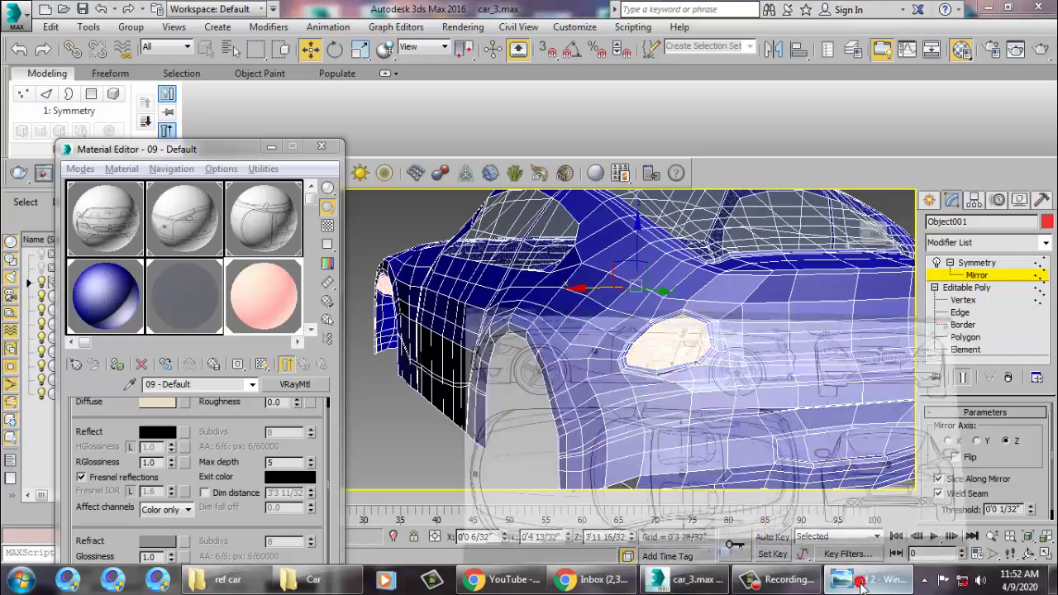
# Compare against the ref 2 blueprint, then open Editable Poly vertex editing on the car front
pyautogui.click(862, 583)
pyautogui.click(862, 583)
pyautogui.click(862, 583)
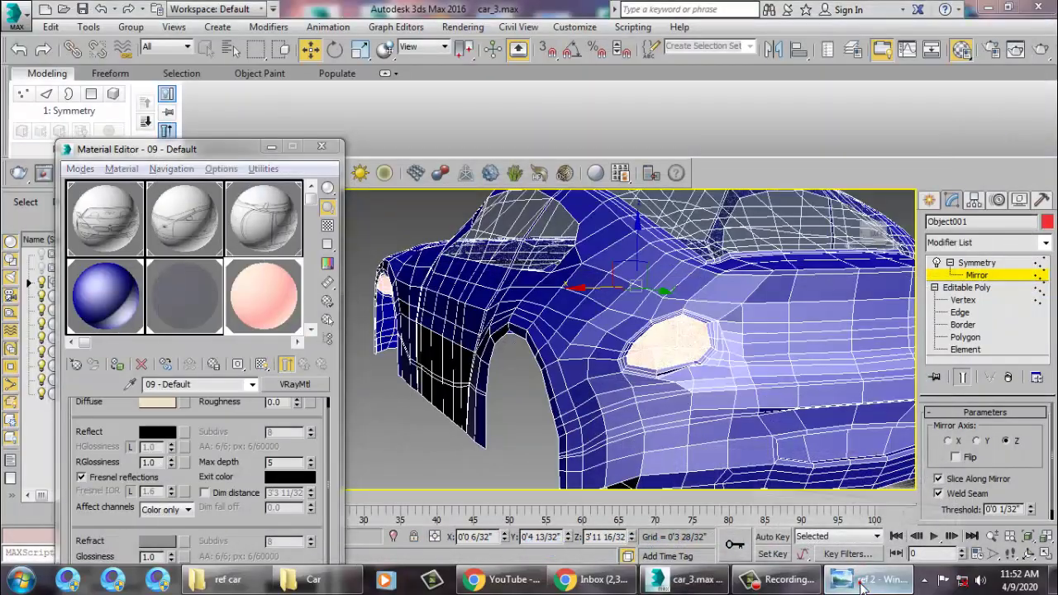
pyautogui.click(862, 583)
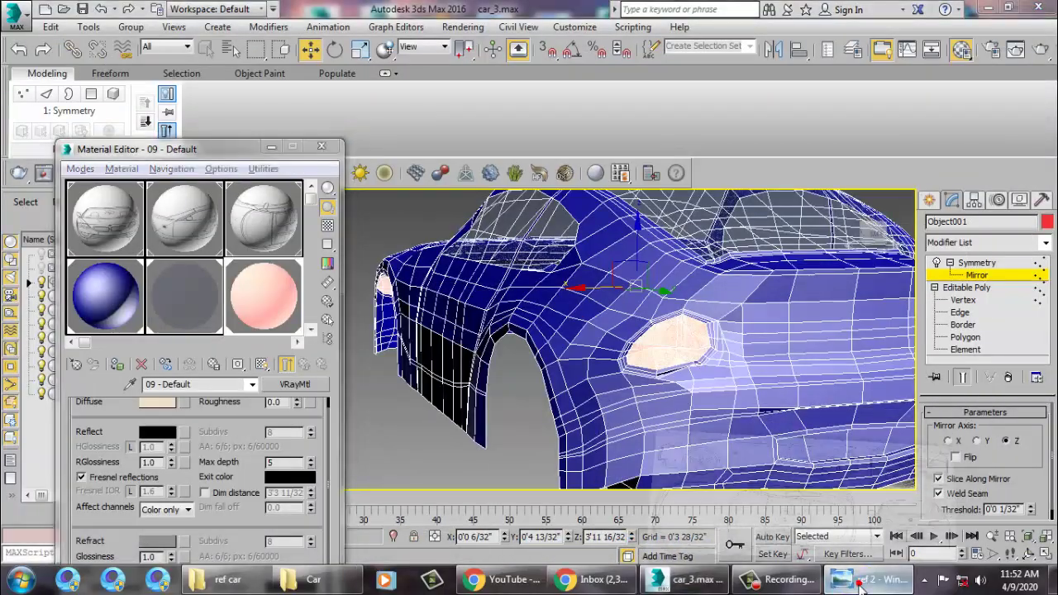
pyautogui.click(862, 583)
pyautogui.click(862, 583)
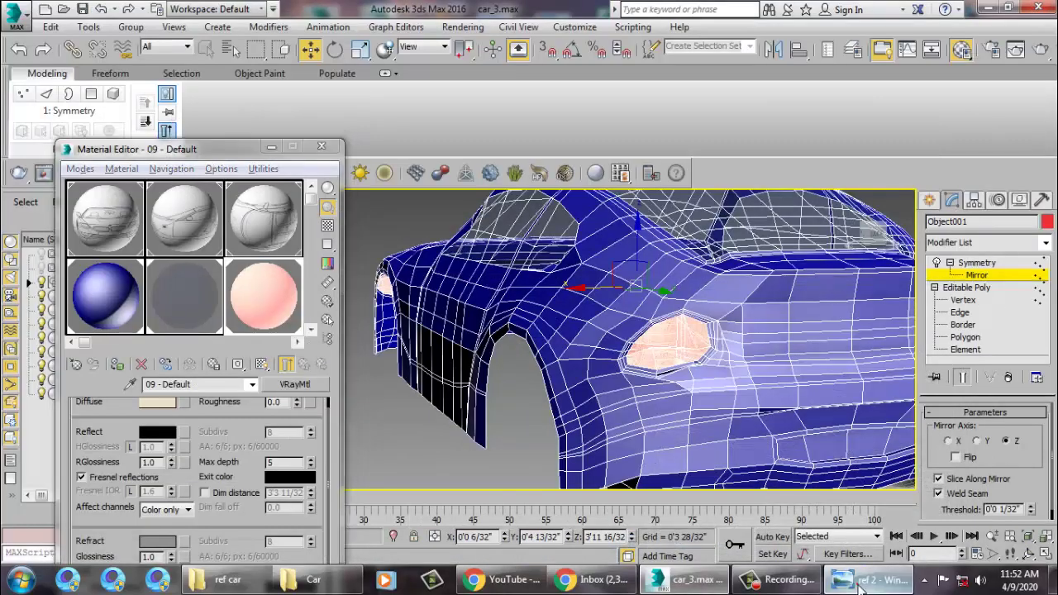
pyautogui.click(867, 581)
pyautogui.click(877, 577)
pyautogui.moveTo(708, 359)
pyautogui.keyDown('alt'); pyautogui.mouseDown(button='middle')
pyautogui.moveTo(751, 373)
pyautogui.moveTo(652, 347)
pyautogui.mouseUp(button='middle'); pyautogui.keyUp('alt')
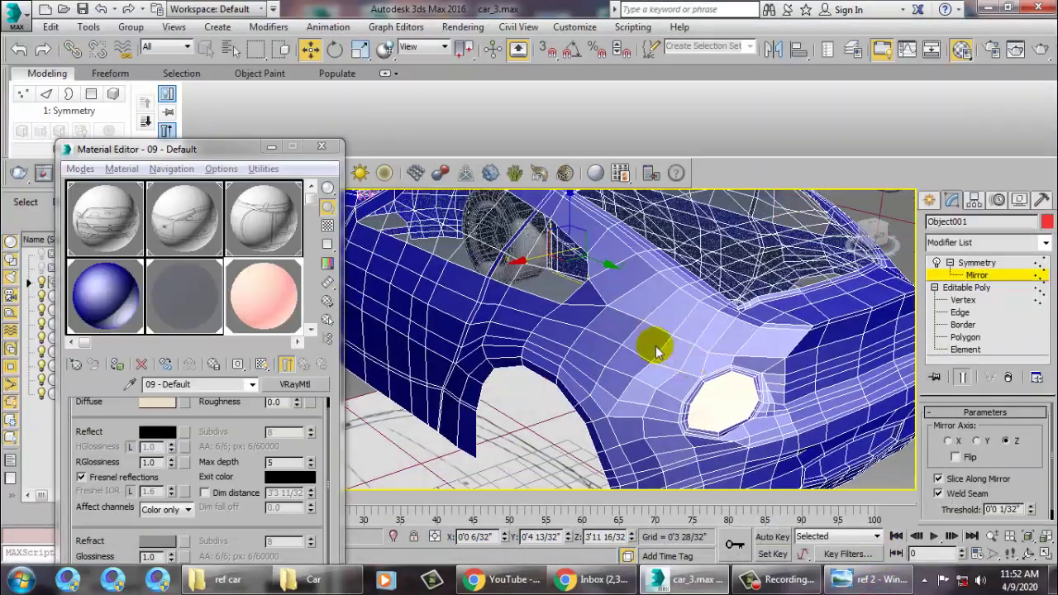
pyautogui.click(985, 300)
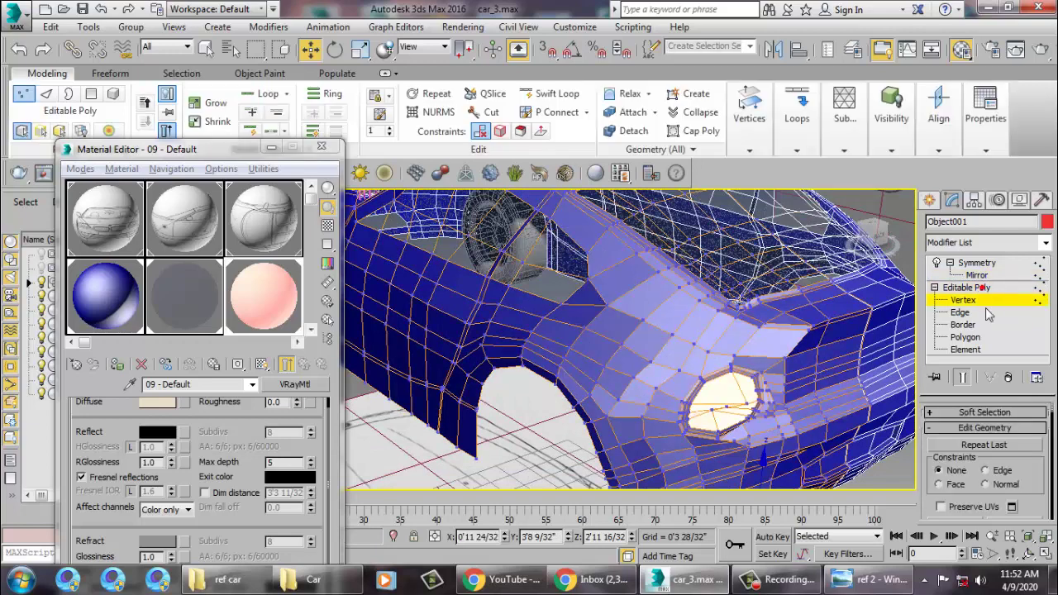
# Sculpt the surface near the headlight and wheel arch with the Push/Pull paint brush
pyautogui.click(110, 72)
pyautogui.click(546, 111)
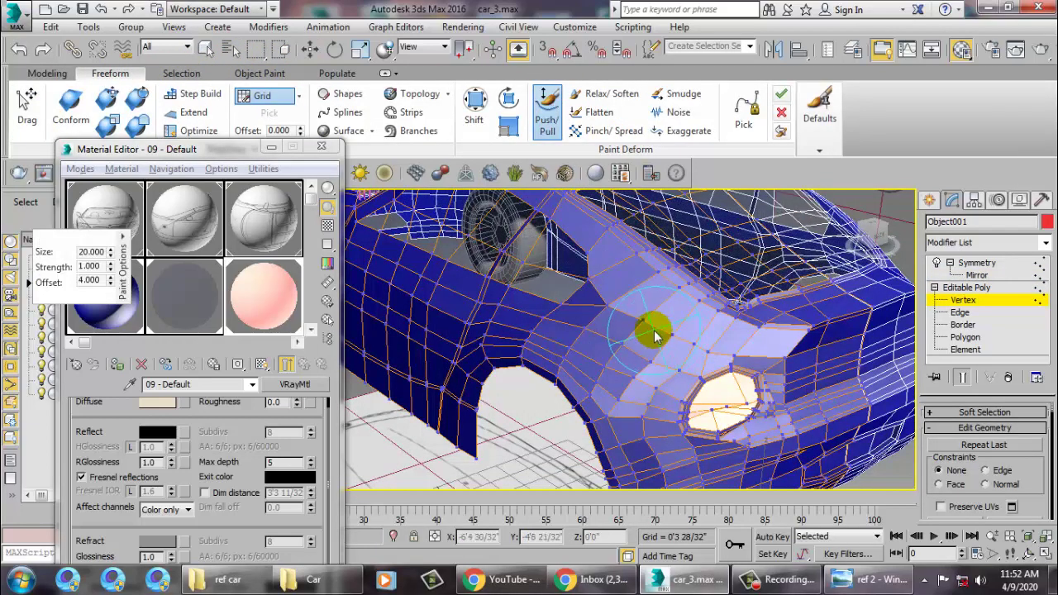
pyautogui.moveTo(642, 322); pyautogui.dragTo(690, 318)
pyautogui.moveTo(689, 318)
pyautogui.keyDown('alt'); pyautogui.mouseDown(button='middle')
pyautogui.moveTo(698, 321)
pyautogui.moveTo(493, 273)
pyautogui.mouseUp(button='middle'); pyautogui.keyUp('alt')
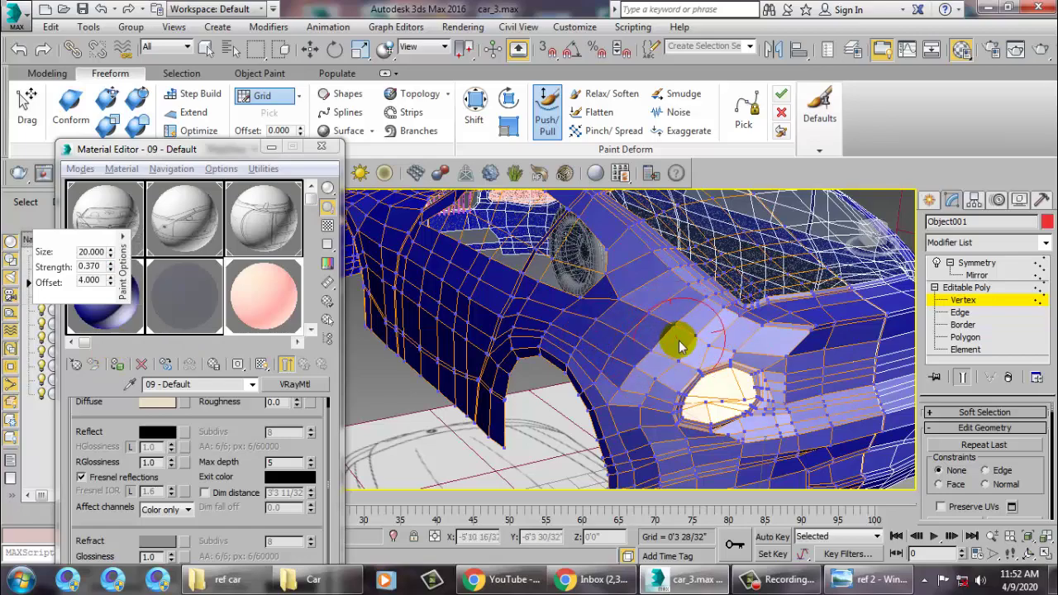
pyautogui.moveTo(680, 326)
pyautogui.keyDown('alt'); pyautogui.mouseDown(button='middle')
pyautogui.moveTo(607, 306)
pyautogui.moveTo(718, 305)
pyautogui.mouseUp(button='middle'); pyautogui.keyUp('alt')
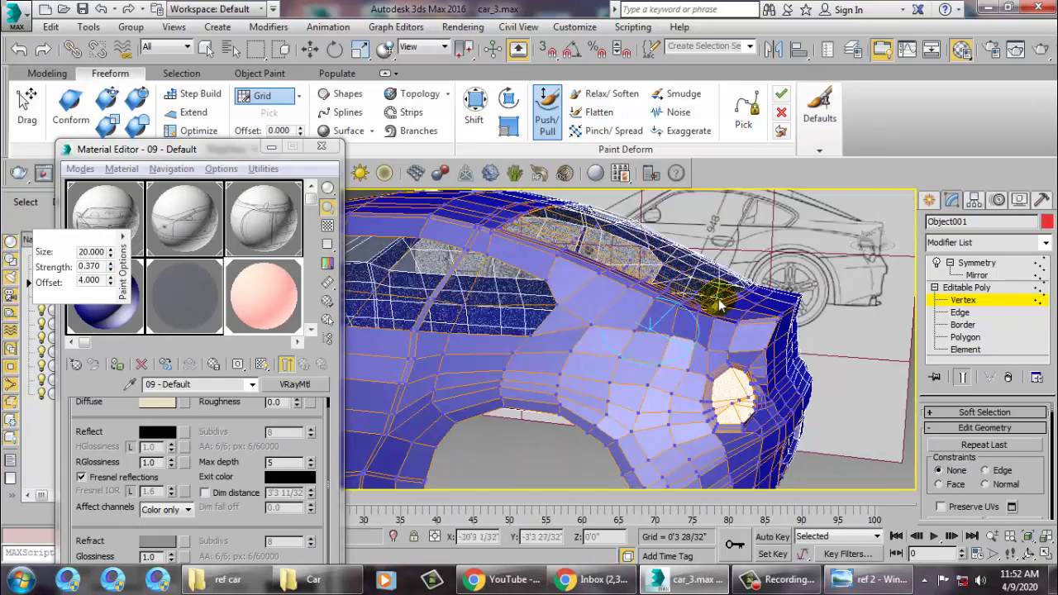
pyautogui.moveTo(513, 372); pyautogui.dragTo(570, 357)
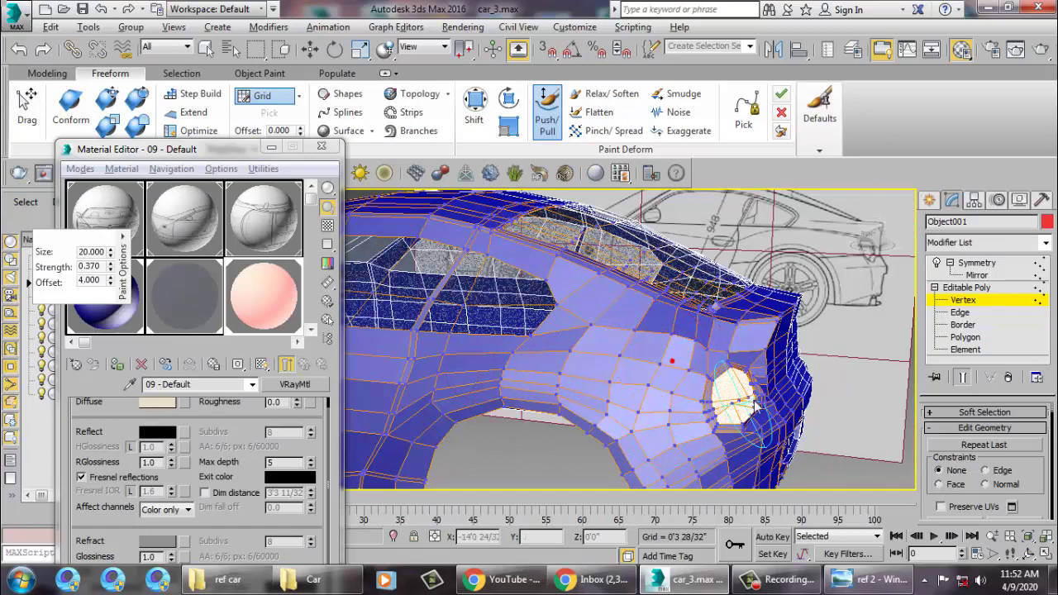
# Adjust a brush option and inspect the headlight and wheel arch from several angles
pyautogui.keyDown('alt'); pyautogui.moveTo(748, 403); pyautogui.dragTo(716, 437, button='middle'); pyautogui.keyUp('alt')
pyautogui.scroll(5, 716, 406)
pyautogui.scroll(-5, 763, 385)
pyautogui.scroll(2, 785, 356)
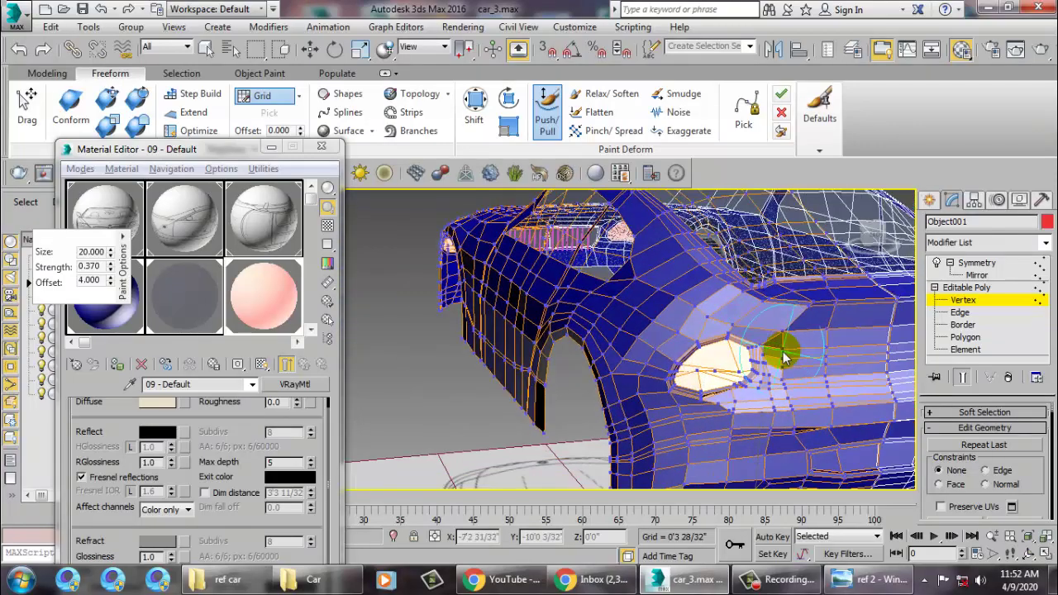
pyautogui.scroll(5, 789, 355)
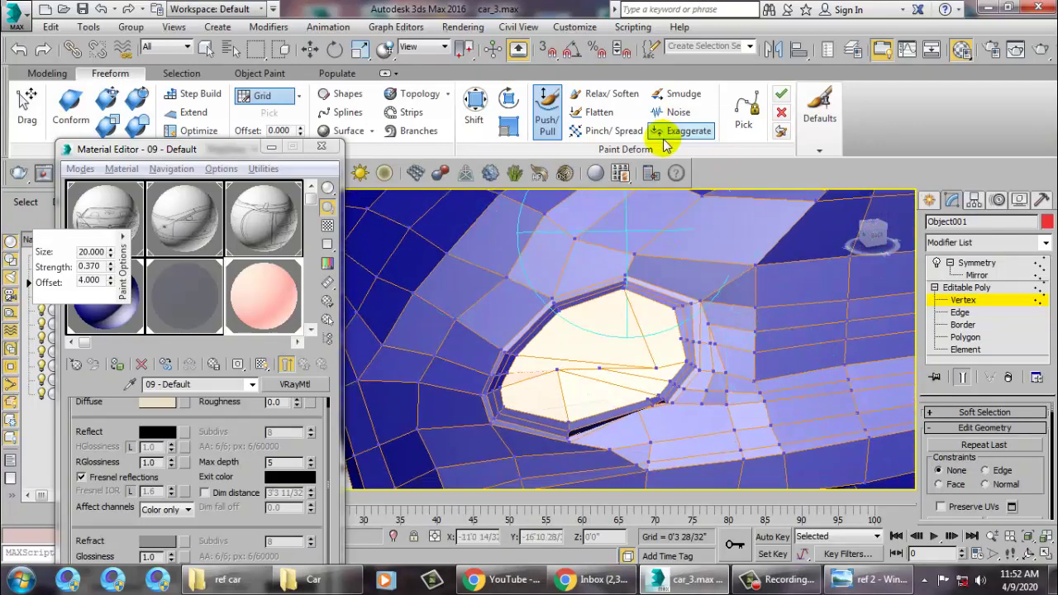
pyautogui.scroll(-5, 609, 213)
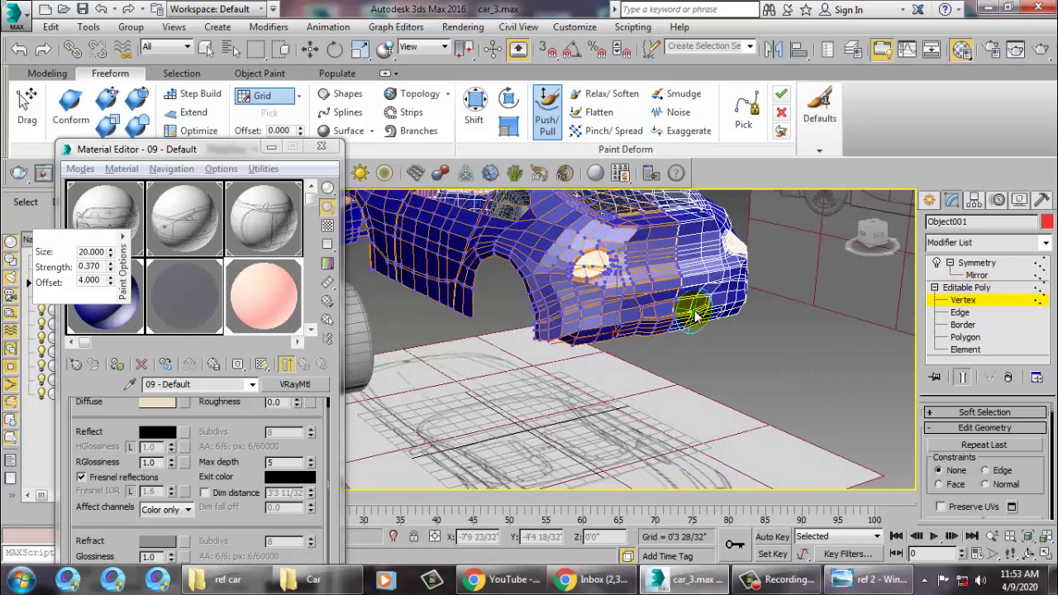
pyautogui.scroll(3, 618, 314)
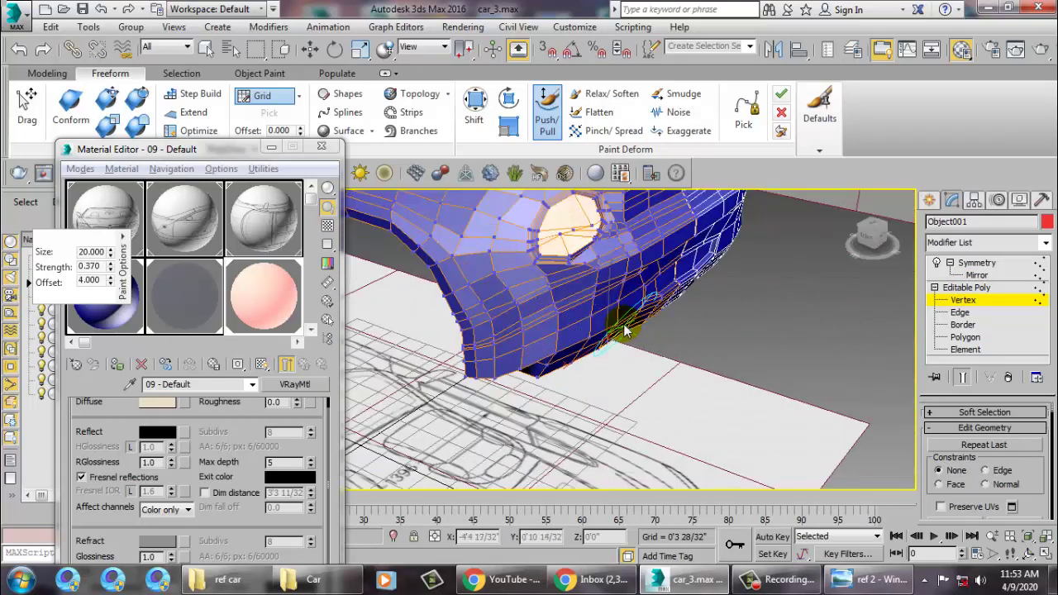
pyautogui.scroll(2, 628, 396)
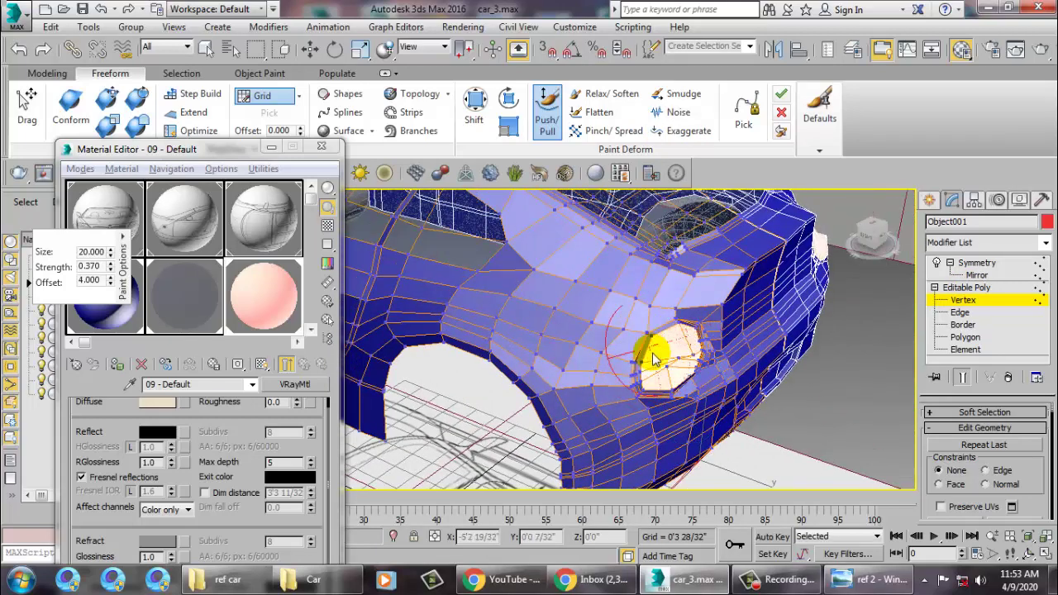
pyautogui.keyDown('alt'); pyautogui.moveTo(718, 326); pyautogui.dragTo(703, 311, button='middle'); pyautogui.keyUp('alt')
pyautogui.moveTo(784, 329)
pyautogui.keyDown('alt'); pyautogui.mouseDown(button='middle')
pyautogui.moveTo(683, 330)
pyautogui.moveTo(680, 292)
pyautogui.moveTo(798, 302)
pyautogui.moveTo(874, 378)
pyautogui.moveTo(689, 314)
pyautogui.moveTo(727, 366)
pyautogui.moveTo(693, 327)
pyautogui.mouseUp(button='middle'); pyautogui.keyUp('alt')
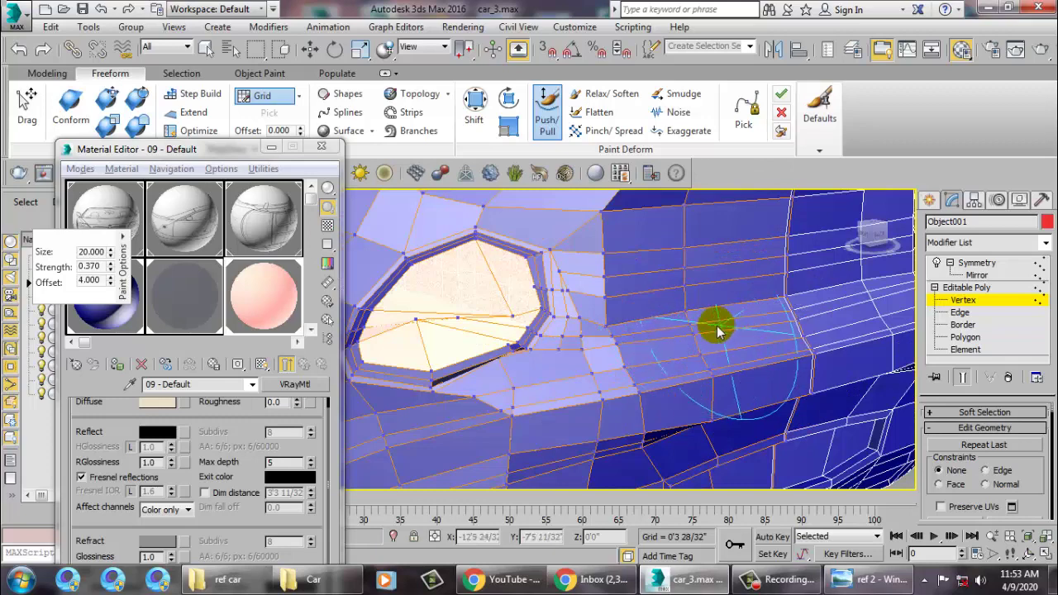
pyautogui.click(121, 255)
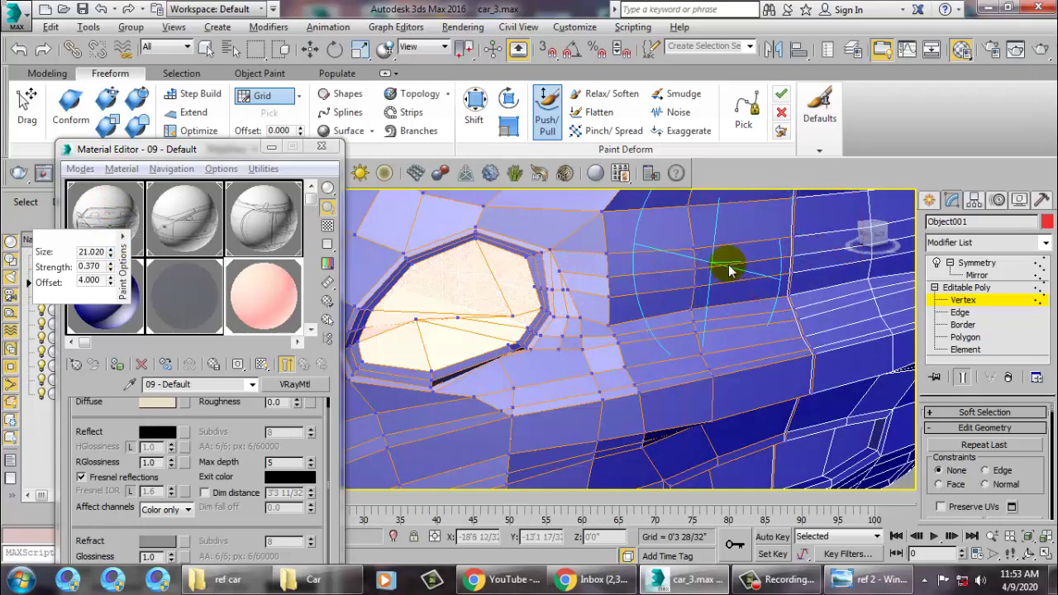
pyautogui.keyDown('alt'); pyautogui.moveTo(727, 264); pyautogui.dragTo(708, 425, button='middle'); pyautogui.keyUp('alt')
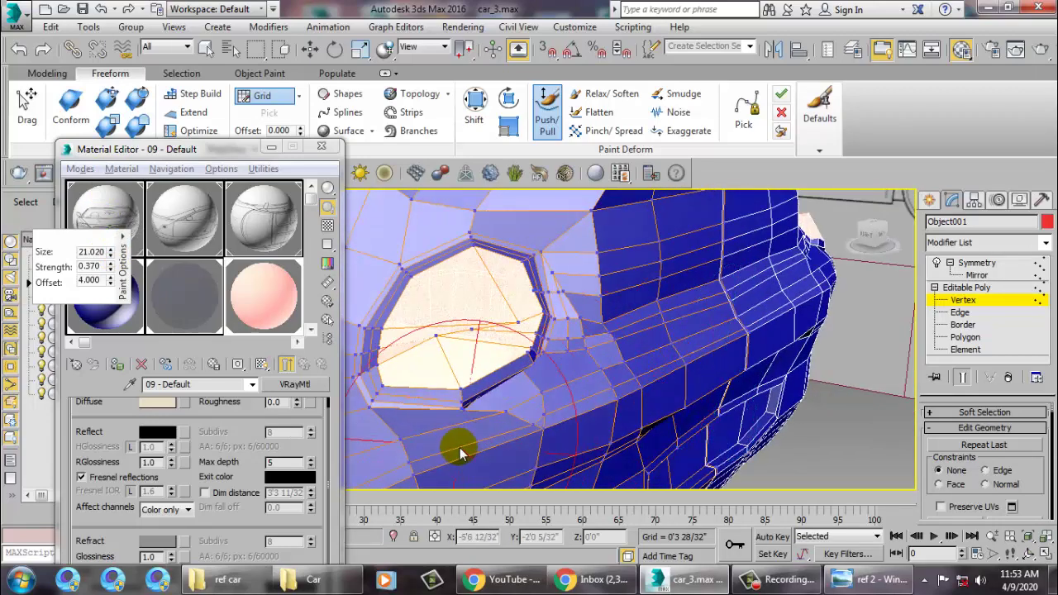
pyautogui.scroll(-8, 777, 325)
pyautogui.scroll(6, 746, 327)
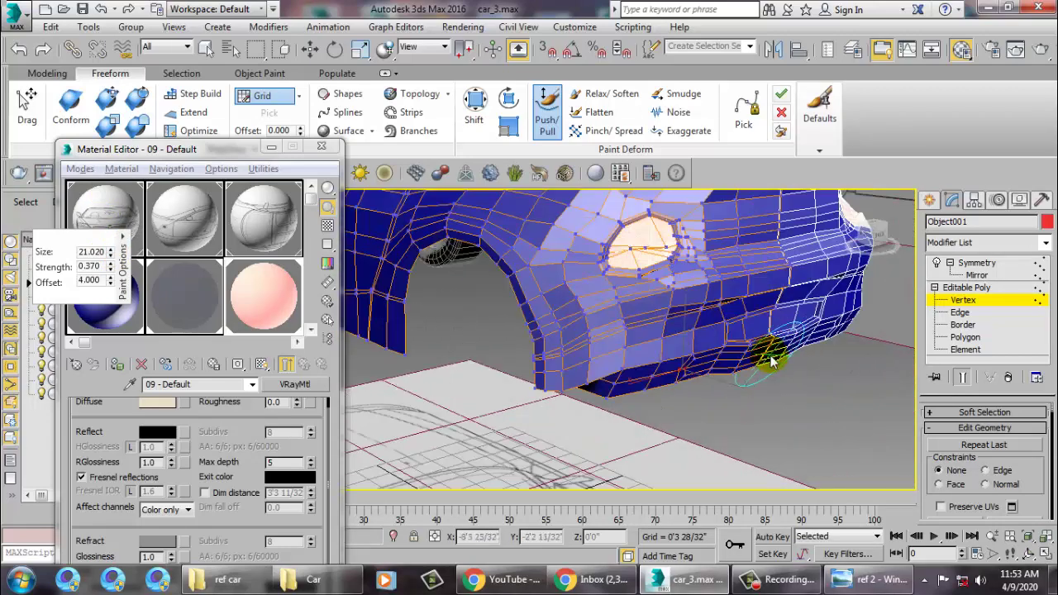
pyautogui.scroll(1, 692, 334)
pyautogui.moveTo(640, 314)
pyautogui.keyDown('alt'); pyautogui.mouseDown(button='middle')
pyautogui.moveTo(744, 267)
pyautogui.moveTo(661, 283)
pyautogui.moveTo(731, 263)
pyautogui.moveTo(807, 289)
pyautogui.moveTo(735, 336)
pyautogui.moveTo(762, 331)
pyautogui.mouseUp(button='middle'); pyautogui.keyUp('alt')
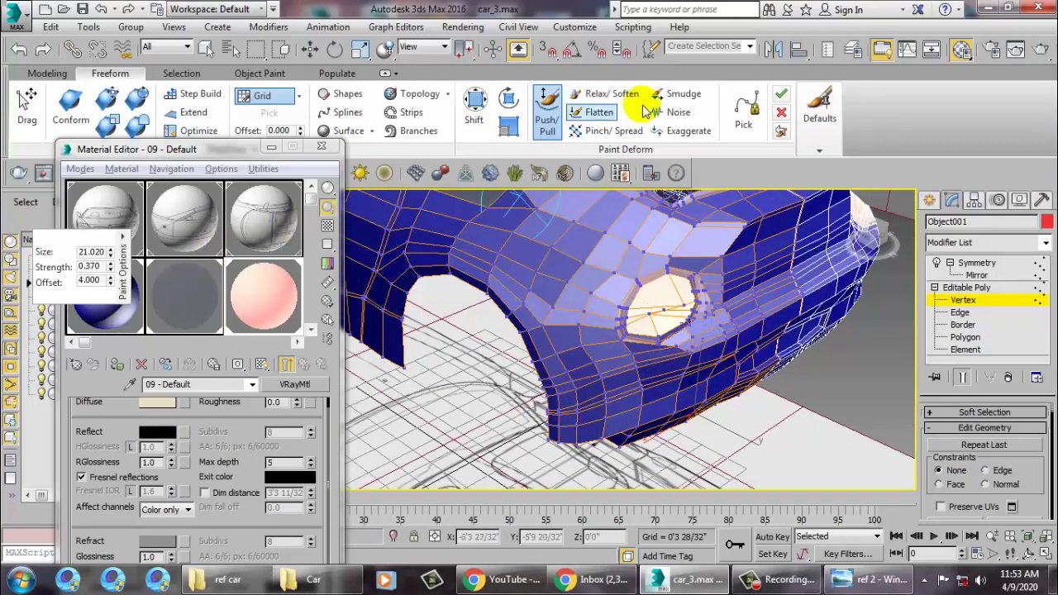
# Soften the surface around the car front with the Relax brush
pyautogui.click(596, 93)
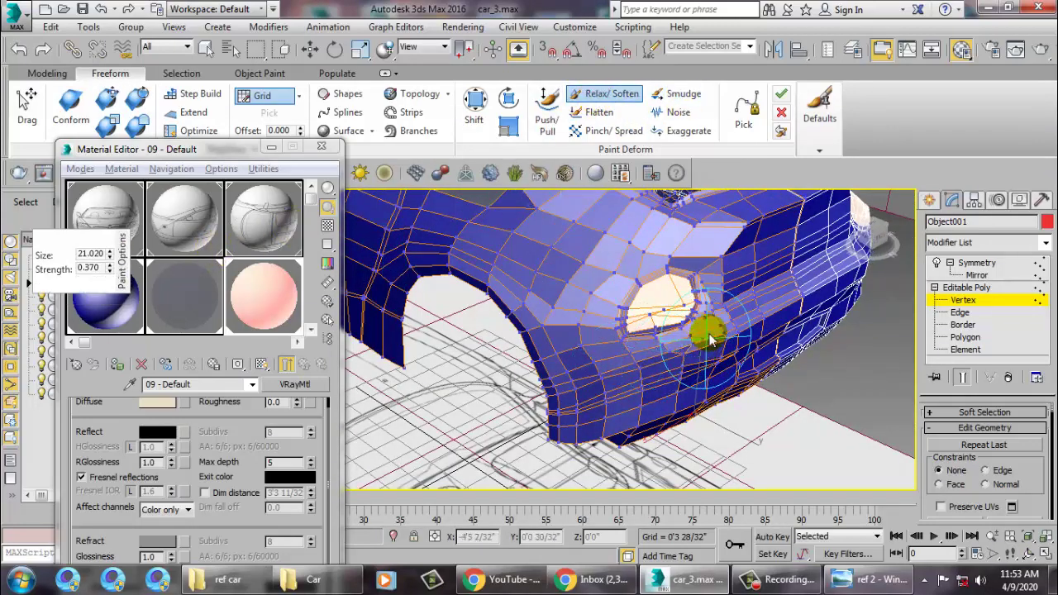
pyautogui.keyDown('alt'); pyautogui.moveTo(673, 364); pyautogui.dragTo(525, 295, button='middle'); pyautogui.keyUp('alt')
pyautogui.rightClick(525, 295)
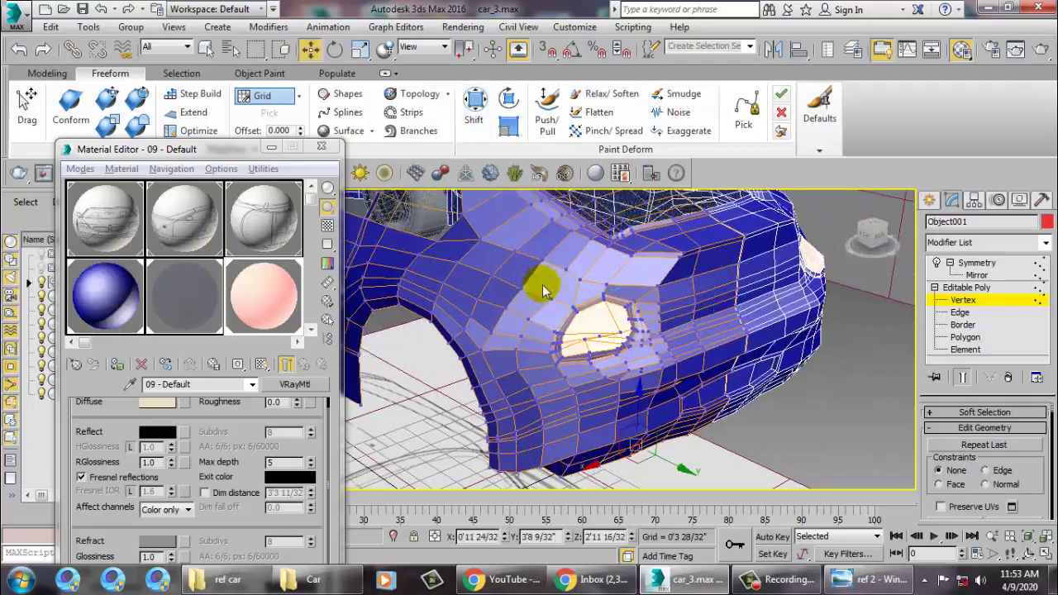
# Turn on NURMS Toggle to preview the smoothed body around the headlight
pyautogui.rightClick(545, 299)
pyautogui.click(519, 96)
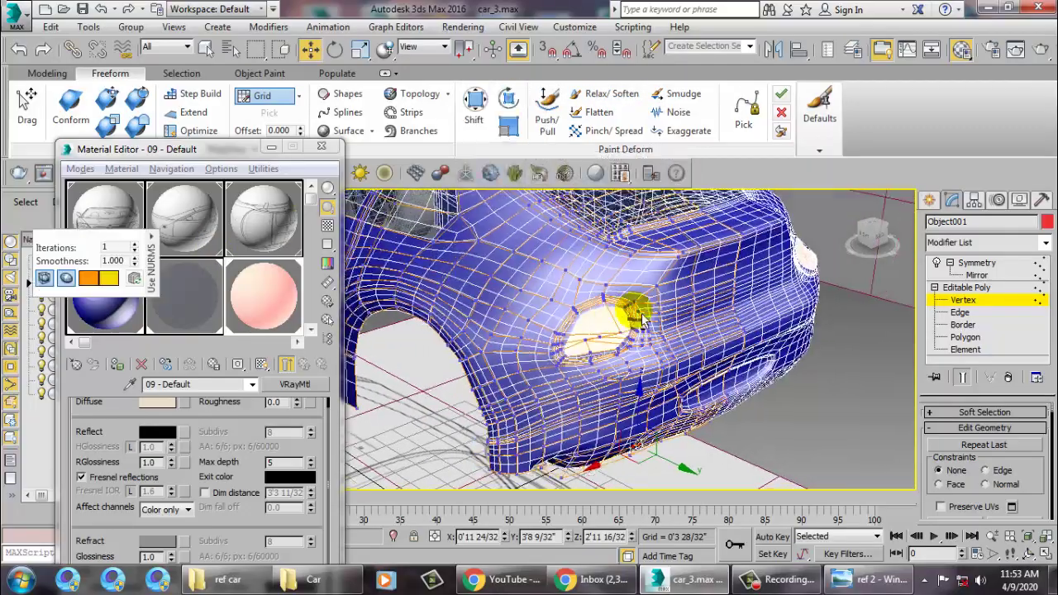
pyautogui.moveTo(529, 273)
pyautogui.keyDown('alt'); pyautogui.mouseDown(button='middle')
pyautogui.moveTo(585, 346)
pyautogui.moveTo(739, 350)
pyautogui.moveTo(653, 306)
pyautogui.moveTo(468, 288)
pyautogui.moveTo(692, 372)
pyautogui.moveTo(607, 355)
pyautogui.moveTo(626, 427)
pyautogui.moveTo(685, 378)
pyautogui.moveTo(757, 368)
pyautogui.moveTo(678, 389)
pyautogui.moveTo(537, 329)
pyautogui.mouseUp(button='middle'); pyautogui.keyUp('alt')
pyautogui.scroll(3, 585, 345)
pyautogui.scroll(-3, 585, 346)
pyautogui.scroll(-3, 653, 305)
pyautogui.scroll(2, 697, 385)
pyautogui.rightClick(538, 329)
pyautogui.moveTo(531, 151)
pyautogui.keyDown('alt'); pyautogui.mouseDown(button='middle')
pyautogui.moveTo(652, 372)
pyautogui.moveTo(673, 448)
pyautogui.moveTo(686, 346)
pyautogui.moveTo(751, 397)
pyautogui.moveTo(720, 248)
pyautogui.moveTo(712, 342)
pyautogui.moveTo(686, 430)
pyautogui.moveTo(708, 441)
pyautogui.moveTo(717, 379)
pyautogui.moveTo(659, 345)
pyautogui.moveTo(758, 405)
pyautogui.moveTo(788, 344)
pyautogui.moveTo(798, 402)
pyautogui.mouseUp(button='middle'); pyautogui.keyUp('alt')
pyautogui.scroll(5, 783, 395)
# Turn off the NURMS smoothing preview and exit vertex-level editing
pyautogui.rightClick(692, 354)
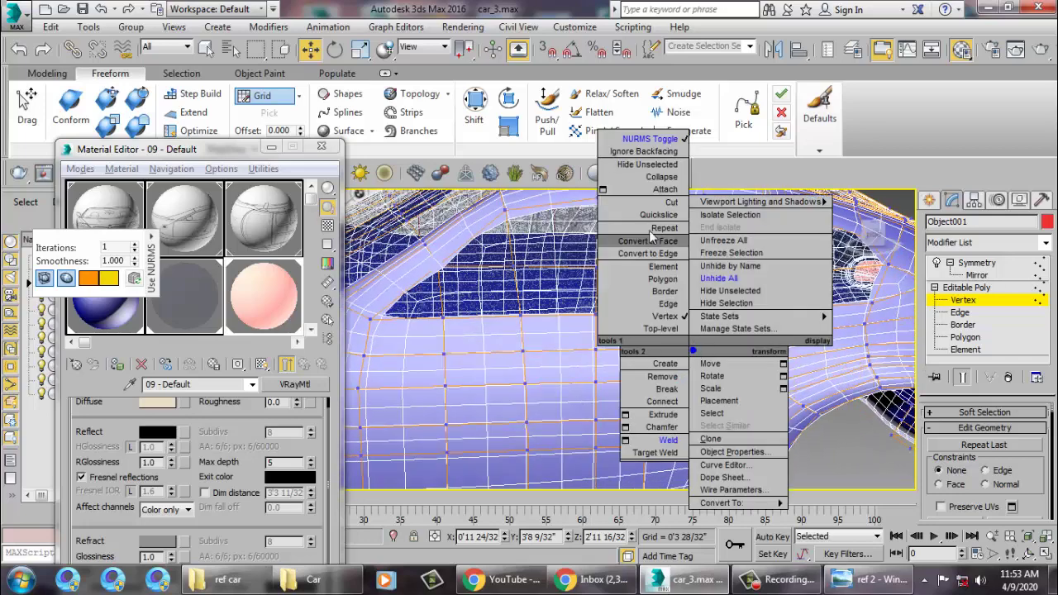
pyautogui.click(651, 139)
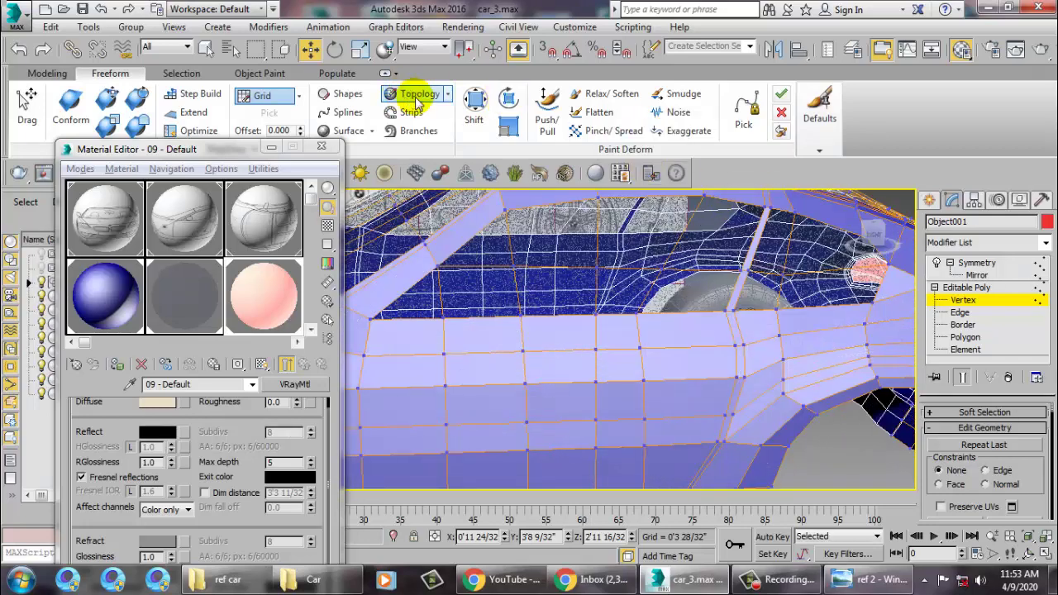
pyautogui.click(982, 292)
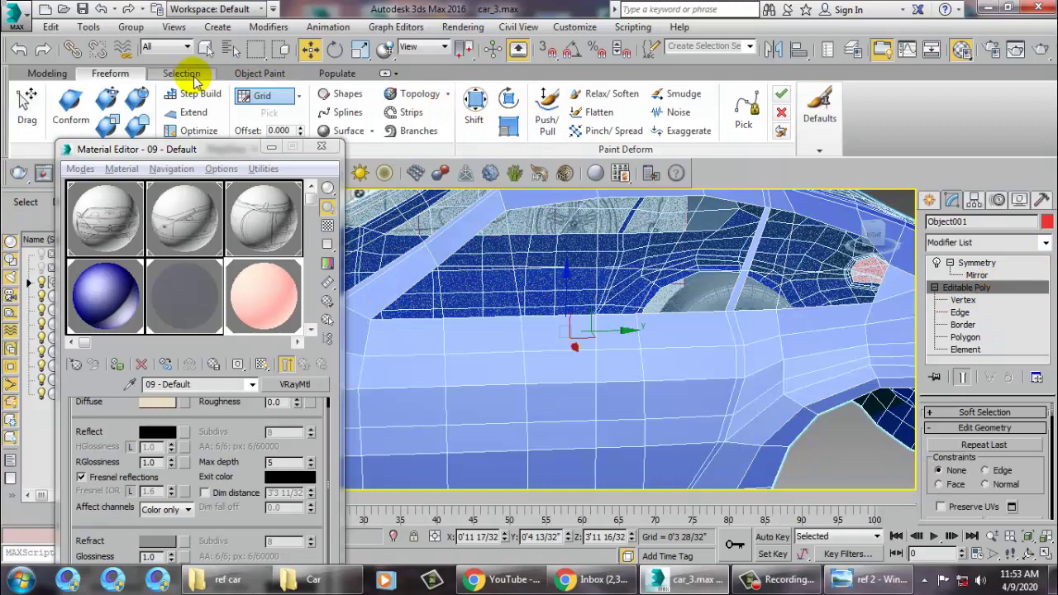
pyautogui.click(65, 76)
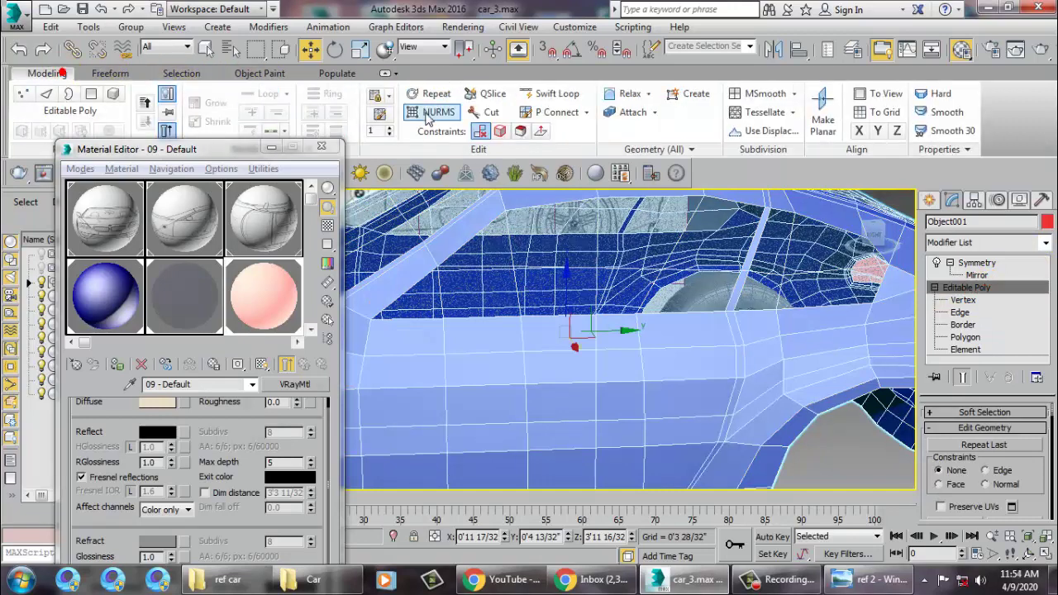
pyautogui.click(578, 95)
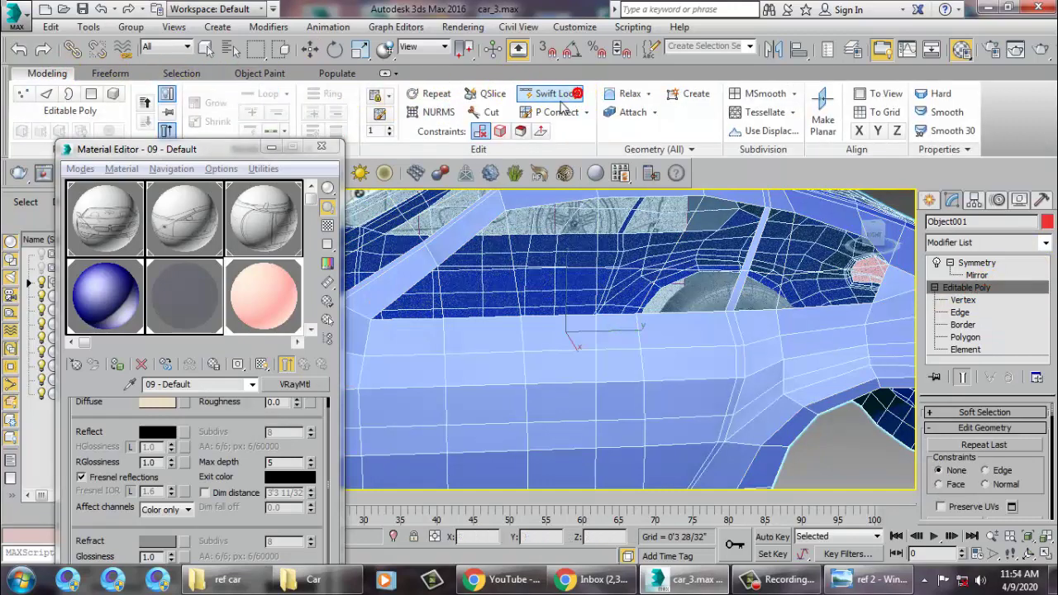
pyautogui.rightClick(702, 334)
pyautogui.keyDown('alt'); pyautogui.moveTo(720, 302); pyautogui.dragTo(735, 323, button='middle'); pyautogui.keyUp('alt')
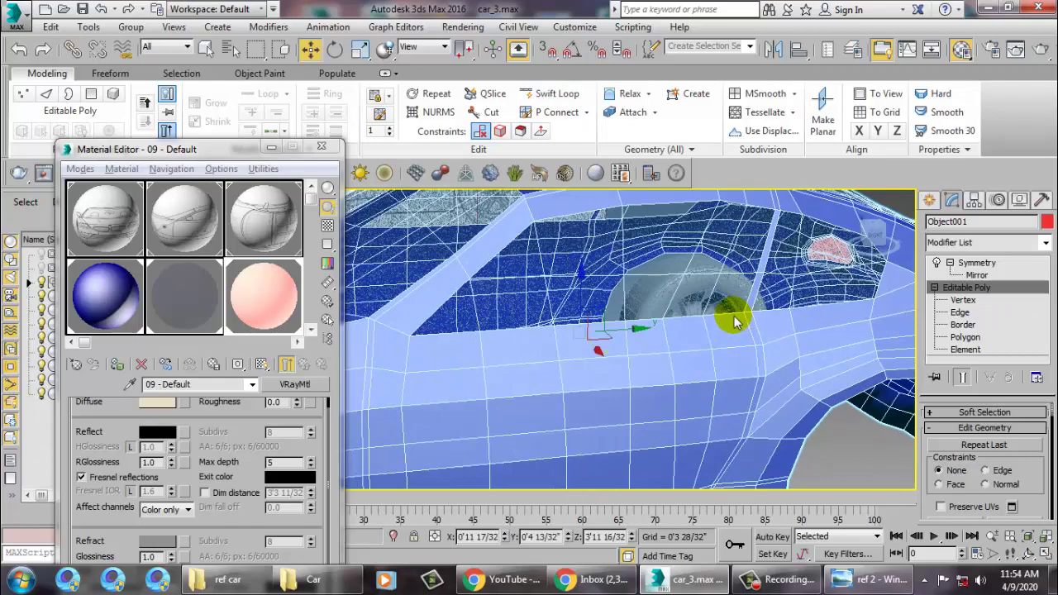
# Select the rectangular polygon on the lower door panel
pyautogui.click(965, 337)
pyautogui.click(705, 378)
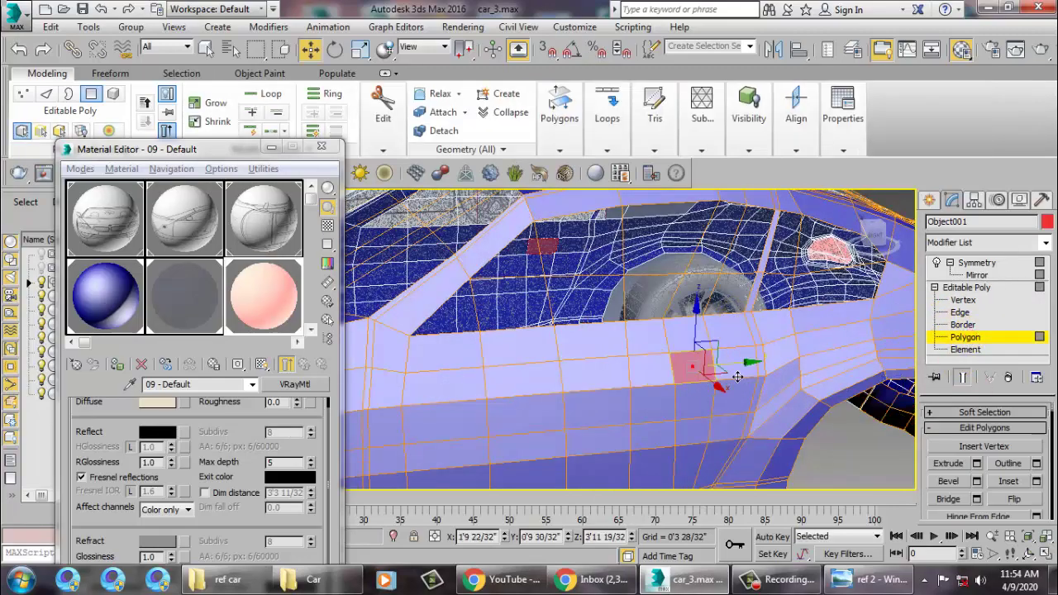
pyautogui.moveTo(732, 356)
pyautogui.keyDown('alt'); pyautogui.mouseDown(button='middle')
pyautogui.moveTo(742, 343)
pyautogui.moveTo(789, 343)
pyautogui.moveTo(812, 376)
pyautogui.moveTo(816, 366)
pyautogui.mouseUp(button='middle'); pyautogui.keyUp('alt')
pyautogui.press('1')
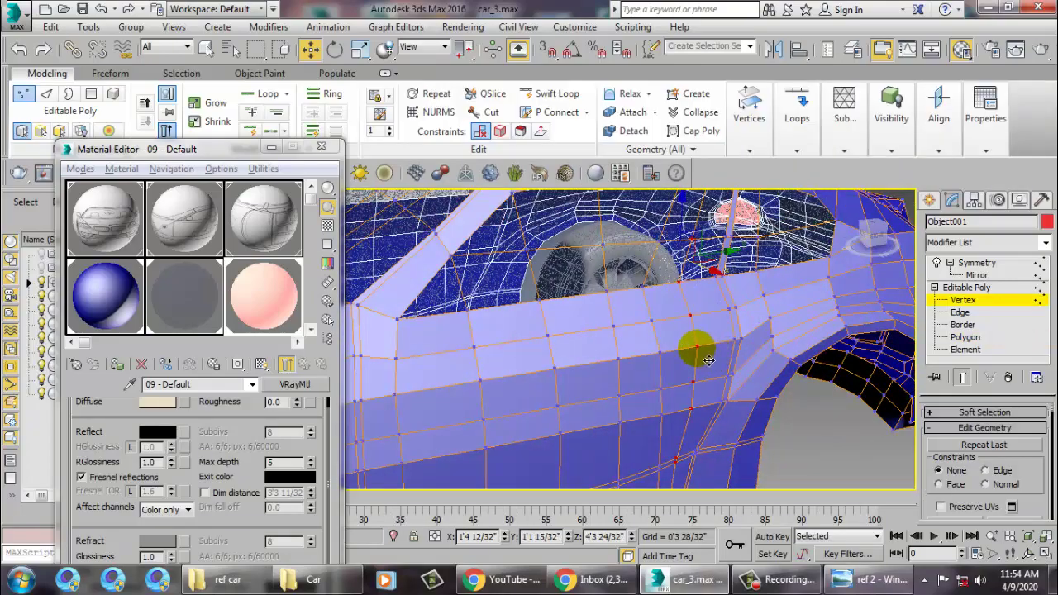
pyautogui.click(965, 337)
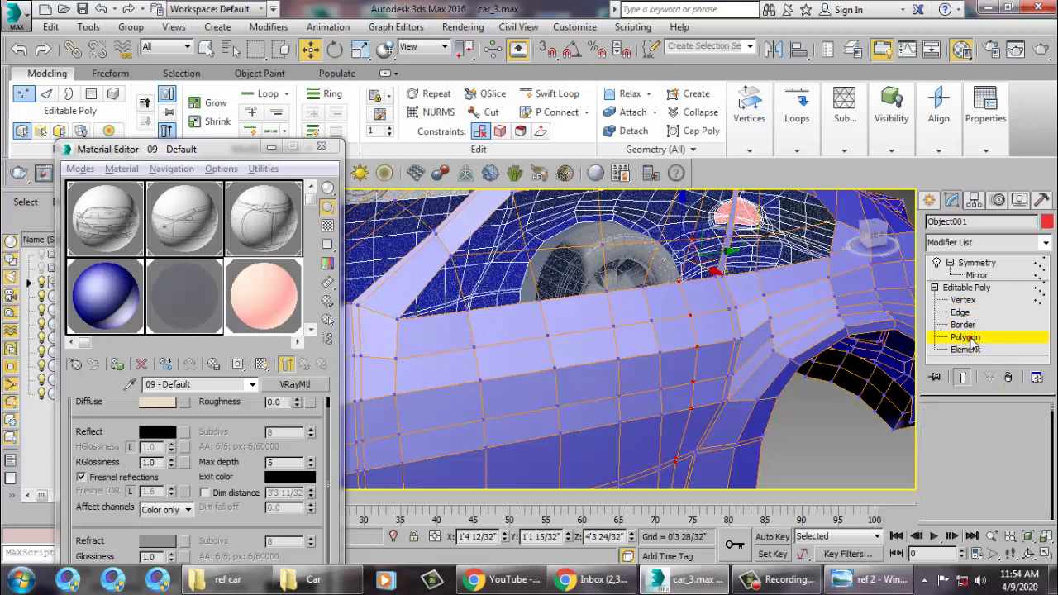
# Inset the side panel polygon by 0'0 10/32"
pyautogui.click(1035, 481)
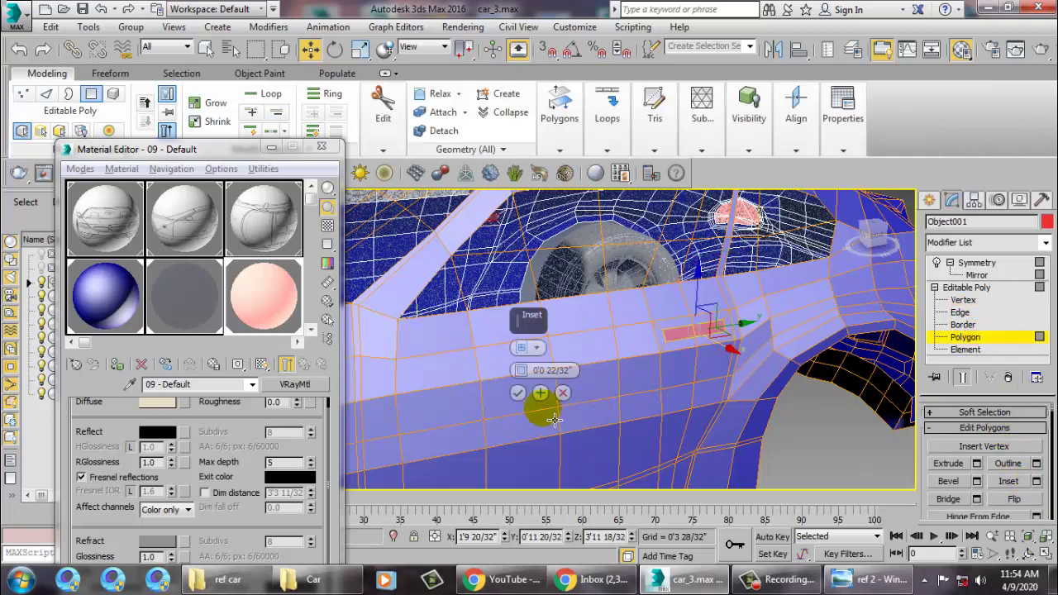
pyautogui.moveTo(521, 374); pyautogui.dragTo(530, 384)
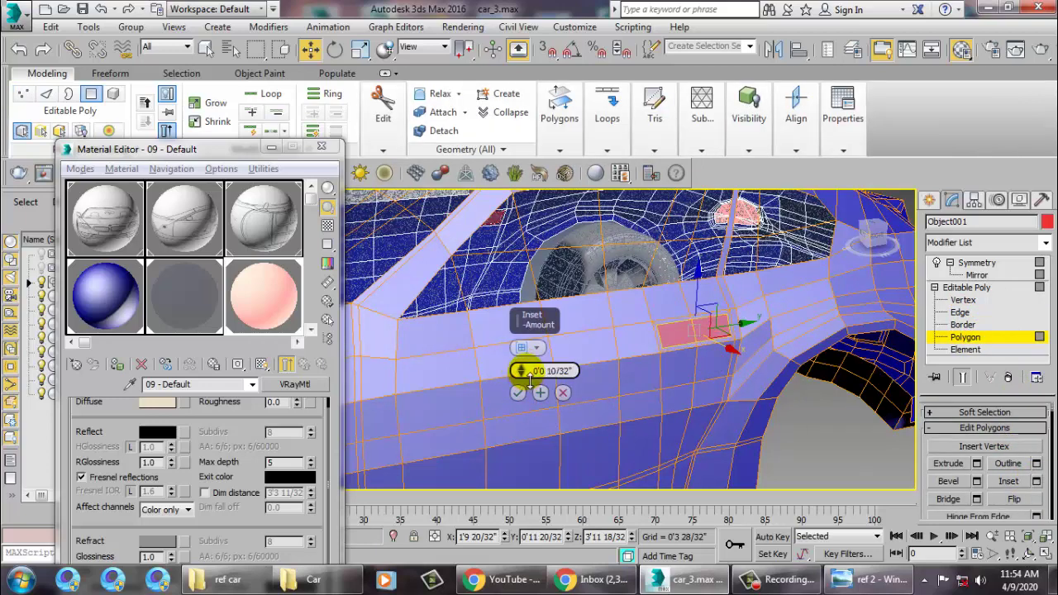
pyautogui.click(518, 394)
pyautogui.scroll(5, 710, 380)
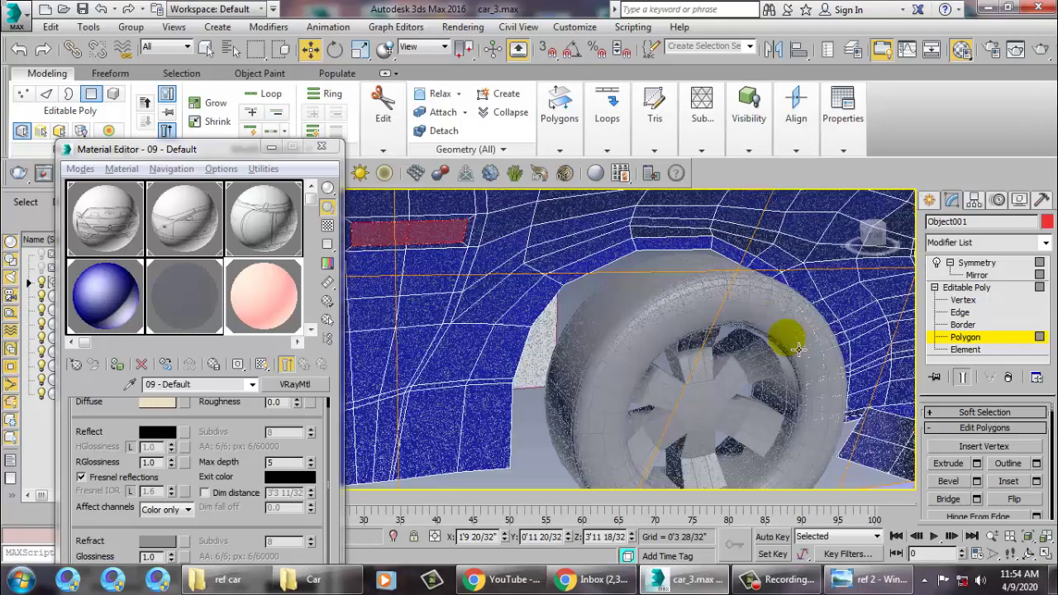
pyautogui.moveTo(708, 389); pyautogui.dragTo(645, 339, button='middle')
pyautogui.scroll(-2, 645, 339)
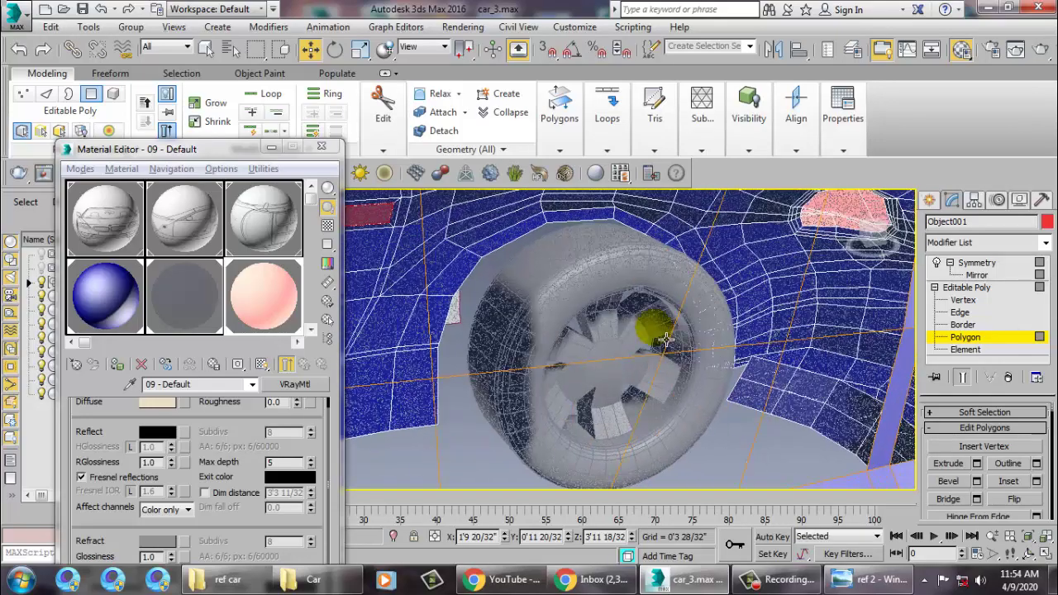
pyautogui.scroll(-4, 648, 343)
pyautogui.scroll(-2, 712, 357)
pyautogui.scroll(4, 713, 357)
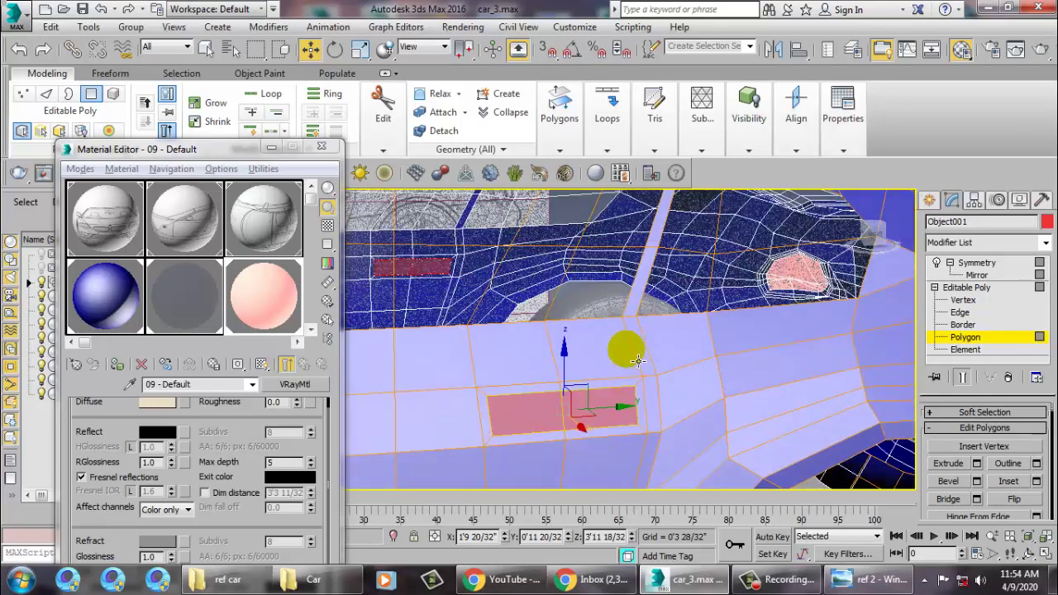
pyautogui.scroll(1, 626, 348)
# Raise an inset vertex to reshape the side panel
pyautogui.press('1')
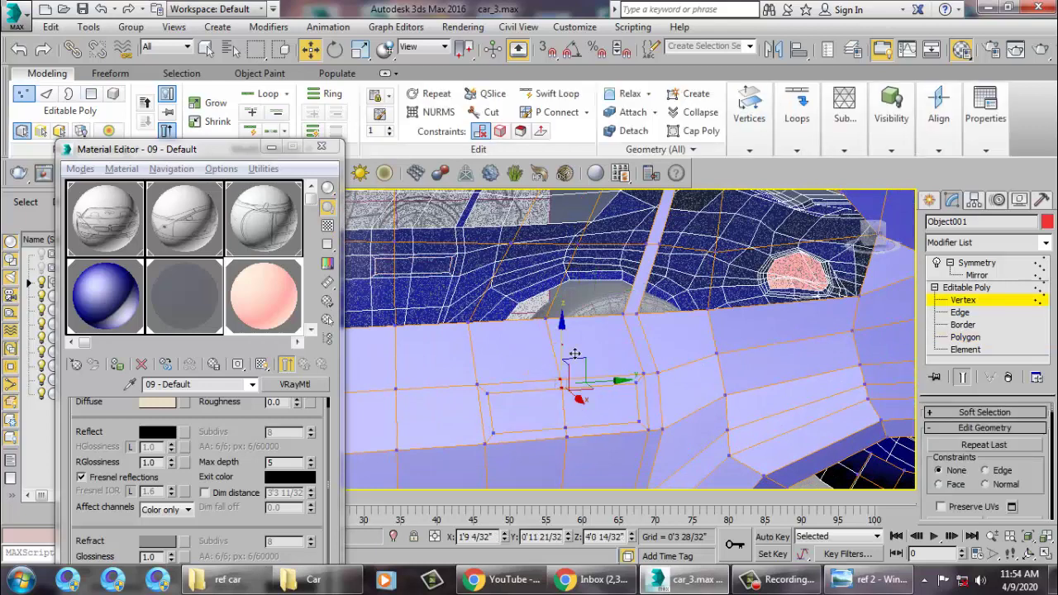
pyautogui.moveTo(574, 354); pyautogui.dragTo(555, 419)
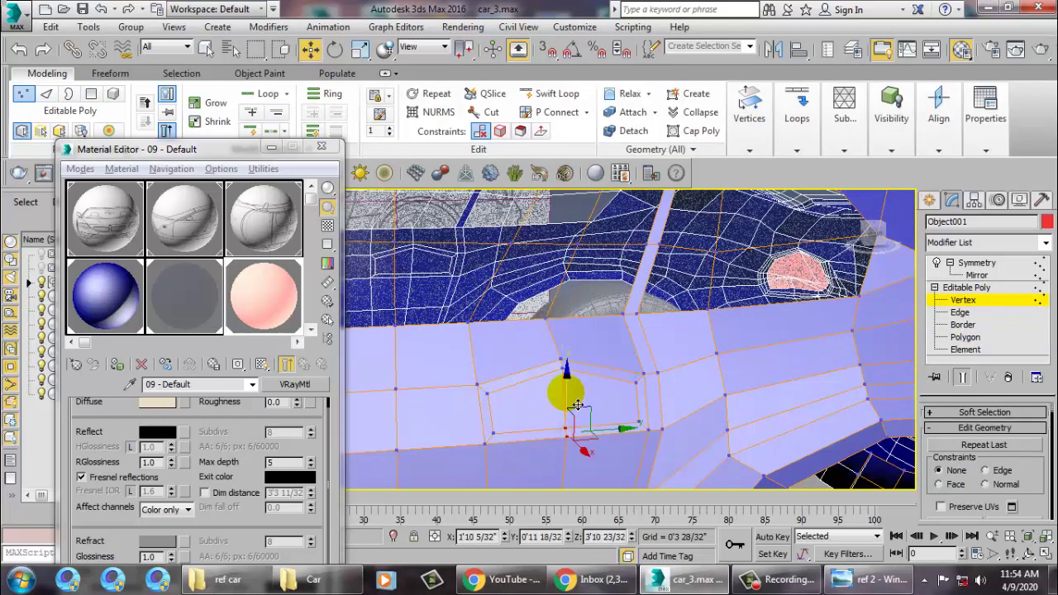
pyautogui.moveTo(571, 418)
pyautogui.keyDown('alt'); pyautogui.mouseDown(button='middle')
pyautogui.moveTo(703, 385)
pyautogui.moveTo(909, 468)
pyautogui.mouseUp(button='middle'); pyautogui.keyUp('alt')
# Bevel the panel inward with height -0'0 20/32" and outline -0'0 8/32"
pyautogui.click(965, 337)
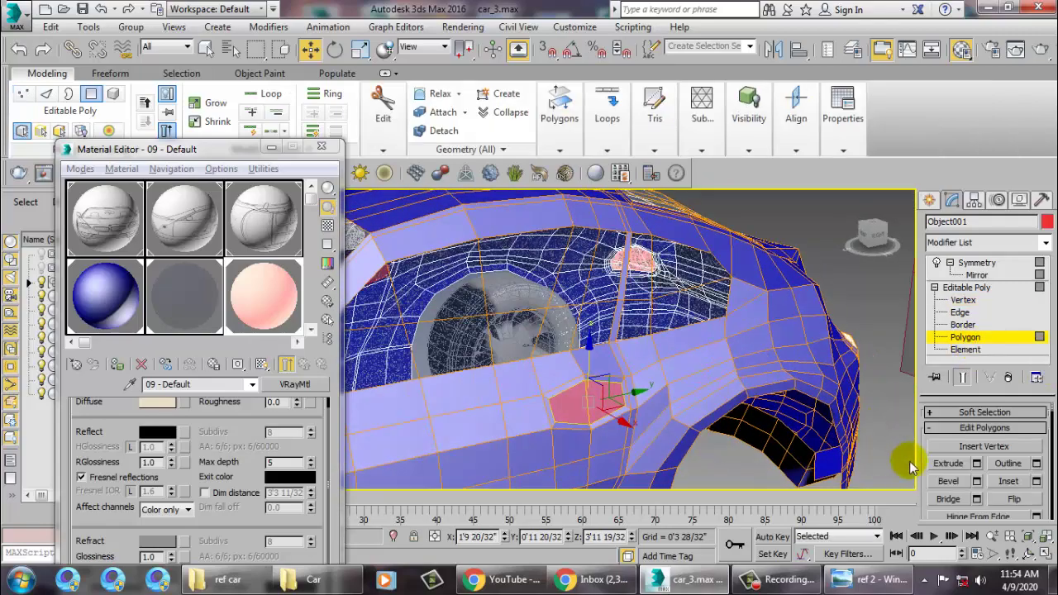
pyautogui.click(977, 482)
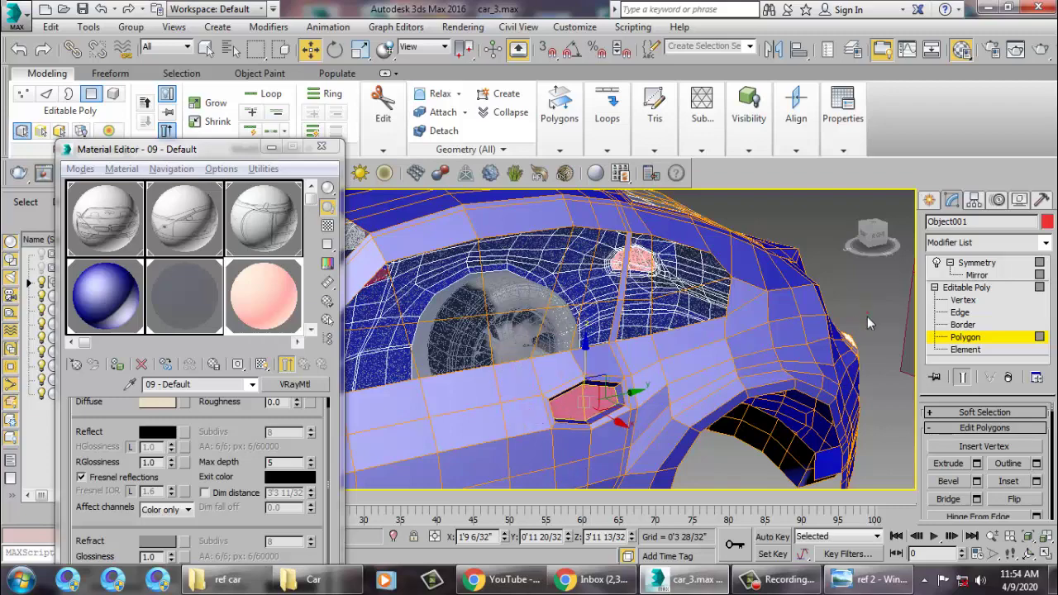
pyautogui.scroll(-2, 867, 322)
pyautogui.scroll(-2, 755, 389)
pyautogui.scroll(-3, 767, 350)
# Check the car against the front blueprint using a maximized, see-through front view
pyautogui.scroll(-4, 697, 375)
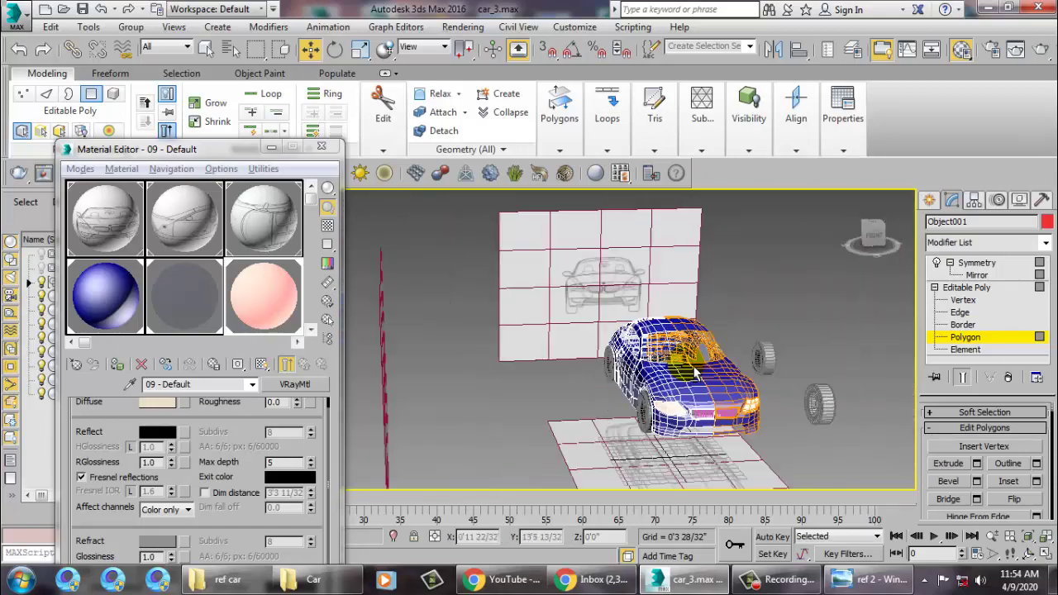
pyautogui.scroll(2, 645, 364)
pyautogui.scroll(3, 611, 353)
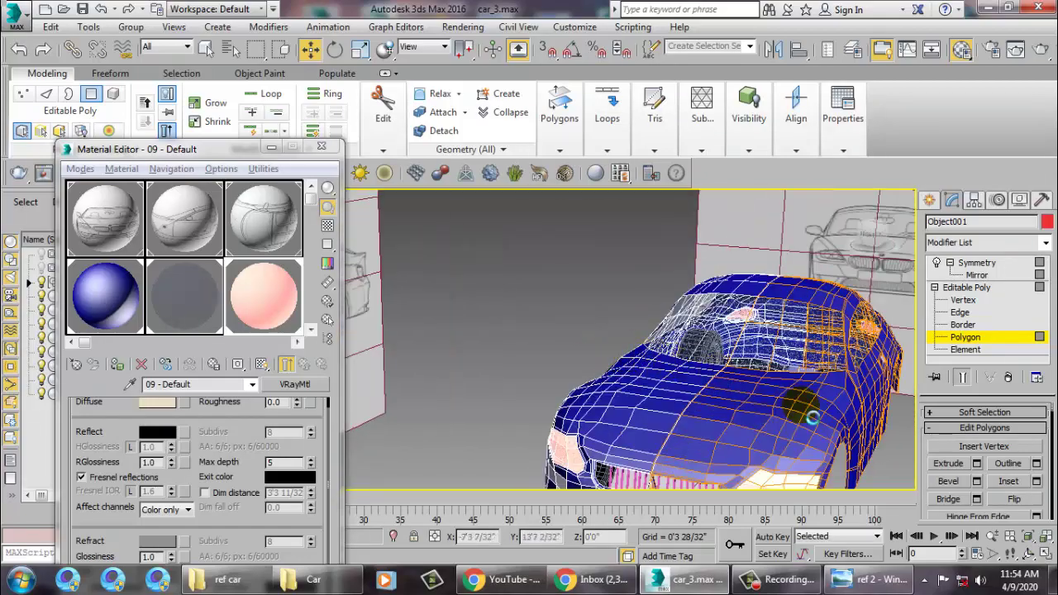
pyautogui.moveTo(812, 418)
pyautogui.keyDown('alt'); pyautogui.mouseDown(button='middle')
pyautogui.moveTo(791, 366)
pyautogui.moveTo(743, 372)
pyautogui.moveTo(779, 339)
pyautogui.mouseUp(button='middle'); pyautogui.keyUp('alt')
pyautogui.hotkey('alt', 'w')
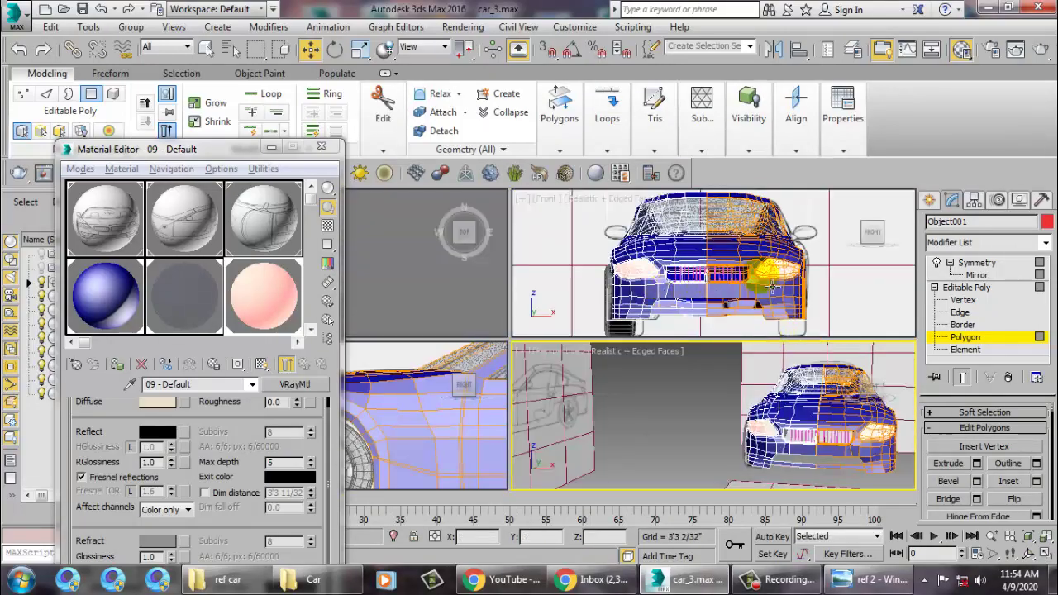
pyautogui.rightClick(660, 260)
pyautogui.hotkey('alt', 'w')
pyautogui.scroll(3, 653, 322)
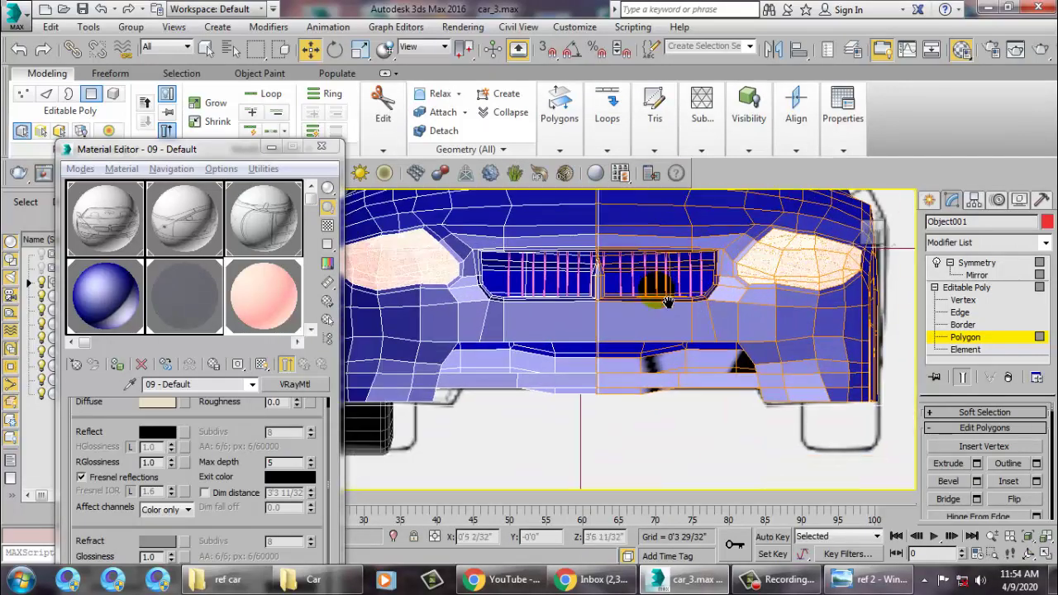
pyautogui.hotkey('alt', 'x')
pyautogui.scroll(2, 707, 376)
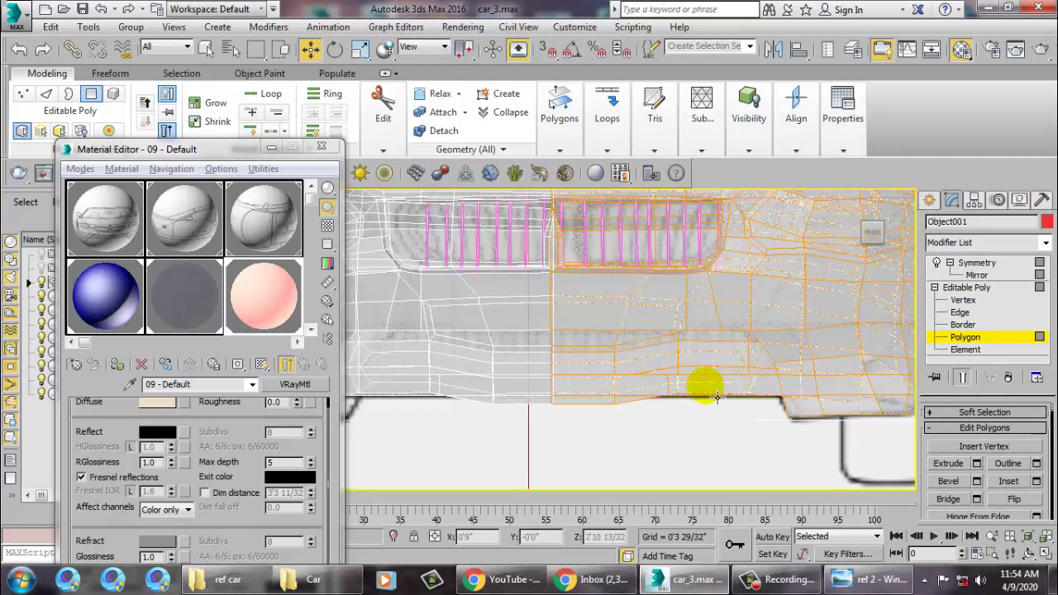
pyautogui.hotkey('alt', 'w')
# Select the lower front-bumper polygon strip in Perspective and Shift-drag a copy upward
pyautogui.rightClick(720, 424)
pyautogui.hotkey('alt', 'w')
pyautogui.moveTo(702, 413)
pyautogui.keyDown('alt'); pyautogui.mouseDown(button='middle')
pyautogui.moveTo(751, 406)
pyautogui.moveTo(685, 428)
pyautogui.moveTo(672, 413)
pyautogui.moveTo(603, 402)
pyautogui.mouseUp(button='middle'); pyautogui.keyUp('alt')
pyautogui.click(673, 417)
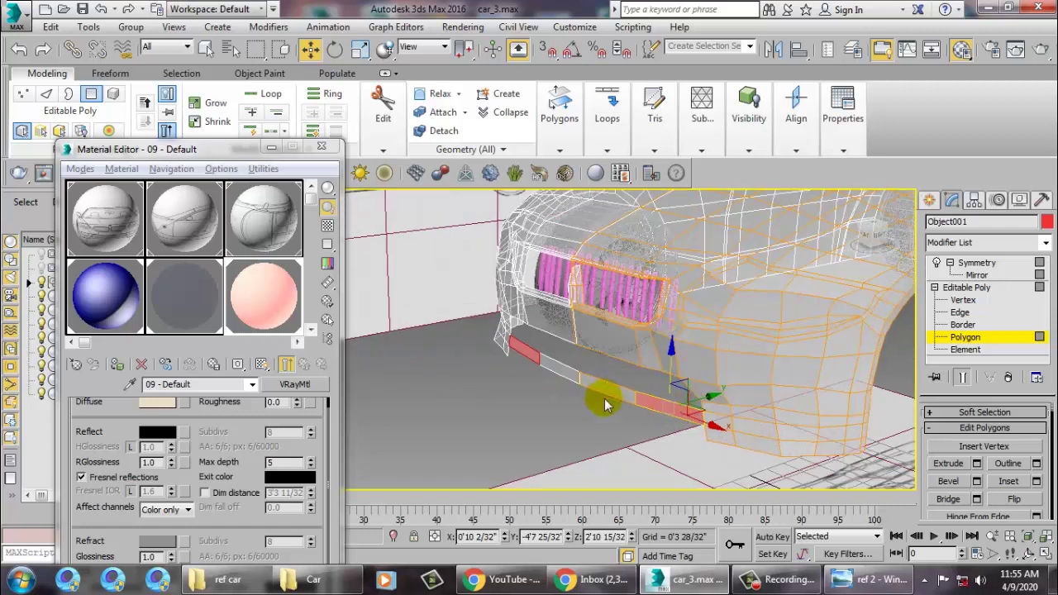
pyautogui.scroll(2, 640, 400)
pyautogui.scroll(2, 673, 409)
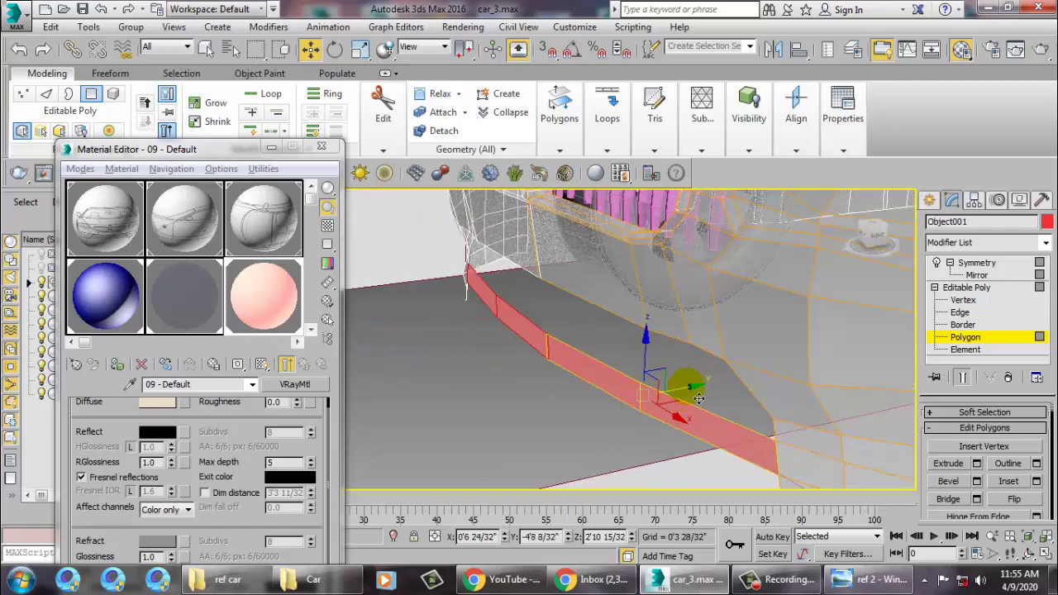
pyautogui.moveTo(699, 399)
pyautogui.mouseDown()
pyautogui.moveTo(709, 392)
pyautogui.moveTo(697, 446)
pyautogui.mouseUp()
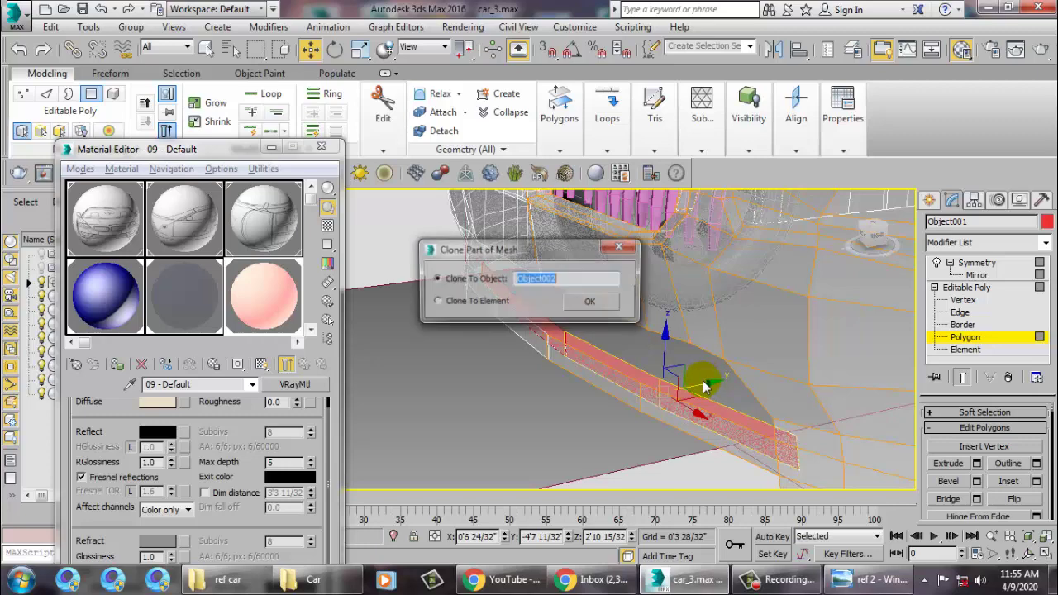
# Confirm cloning the bumper strip, then save the crashed scene as car_3_recover.max
pyautogui.click(633, 247)
pyautogui.click(905, 359)
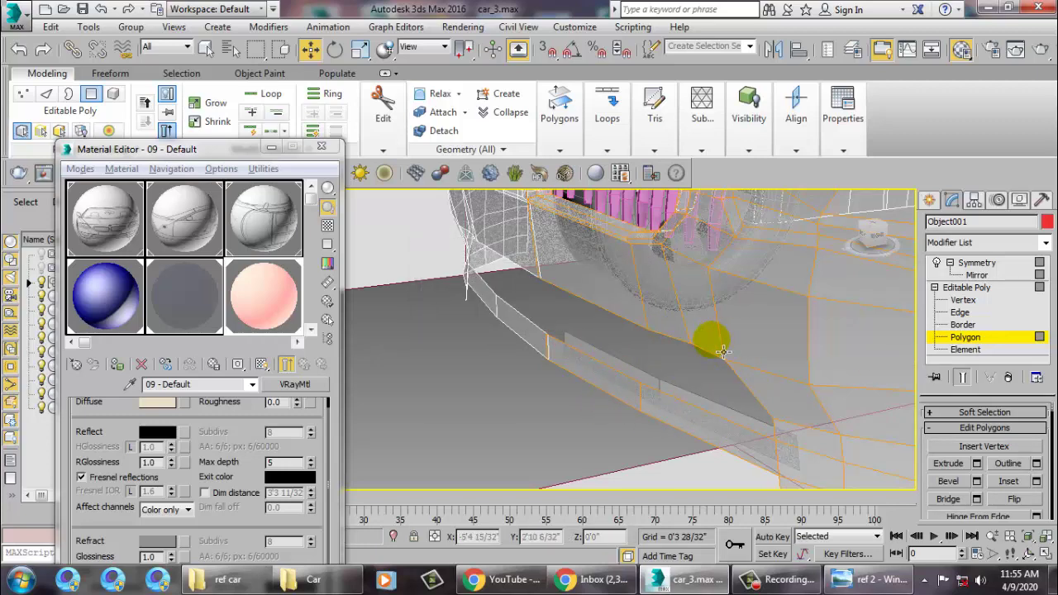
pyautogui.click(701, 515)
pyautogui.moveTo(688, 579)
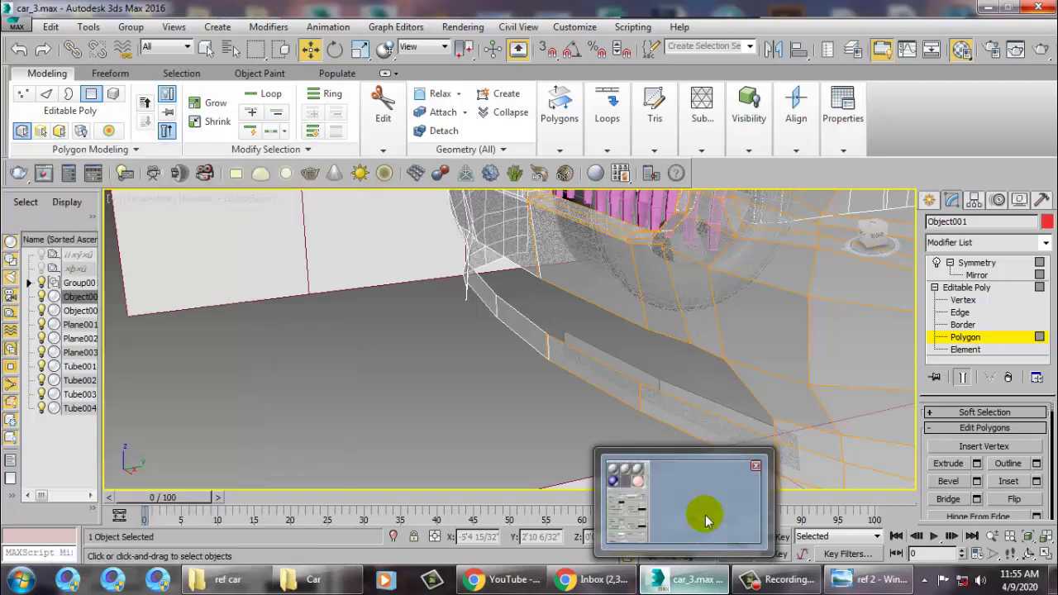
pyautogui.click(597, 369)
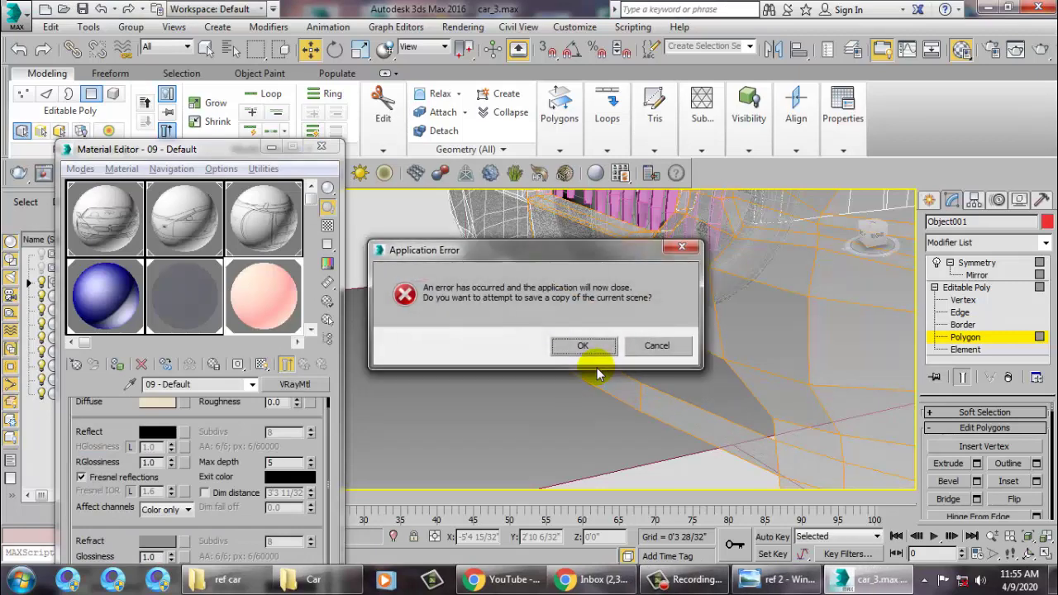
pyautogui.click(583, 347)
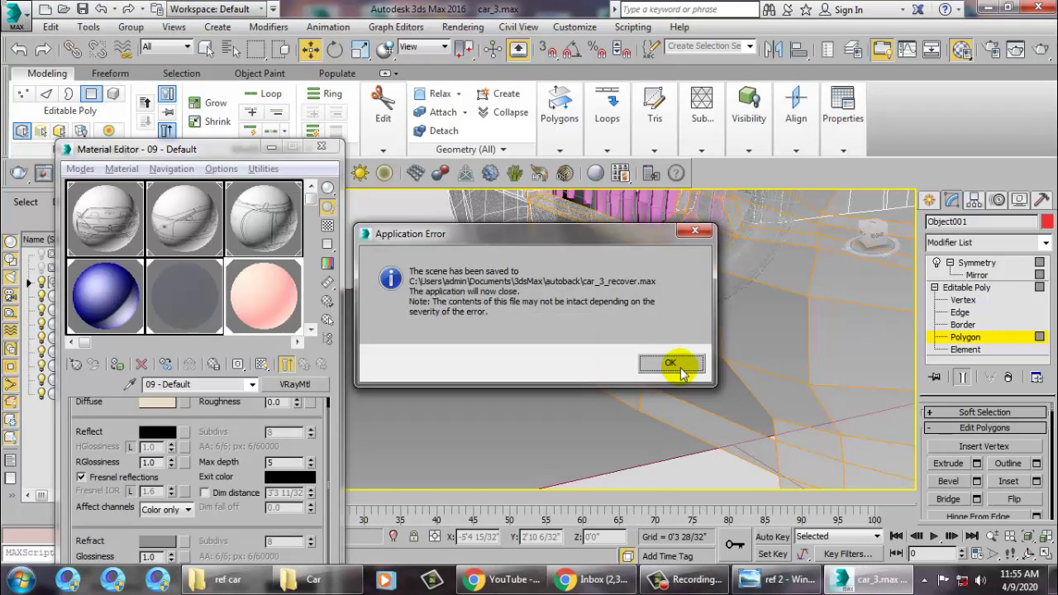
pyautogui.click(671, 365)
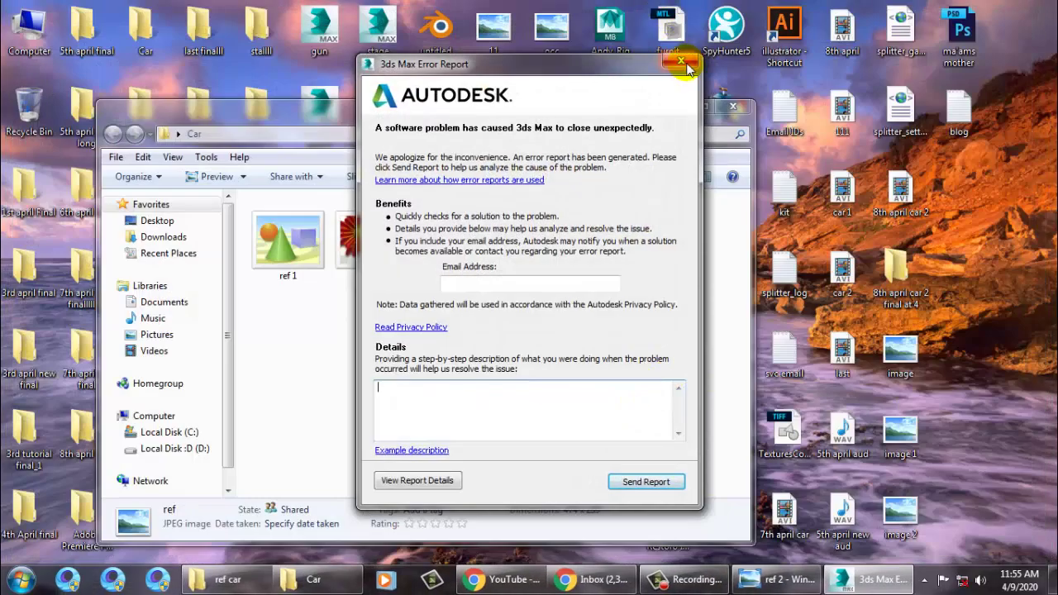
# Dismiss the crash report unsent and relaunch 3ds Max 2016 from the Start menu
pyautogui.click(686, 67)
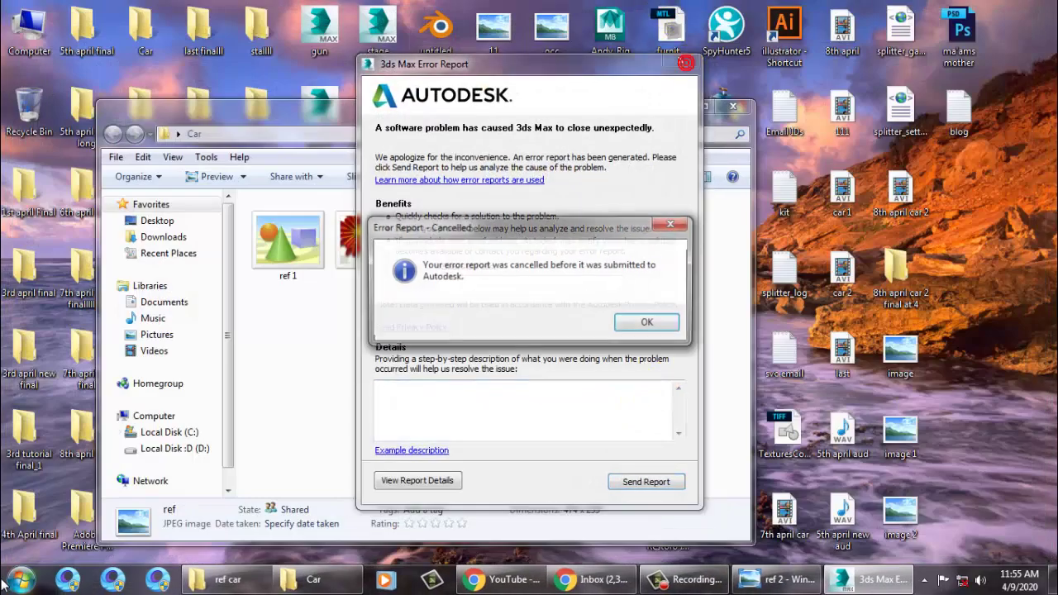
pyautogui.click(649, 324)
pyautogui.click(23, 581)
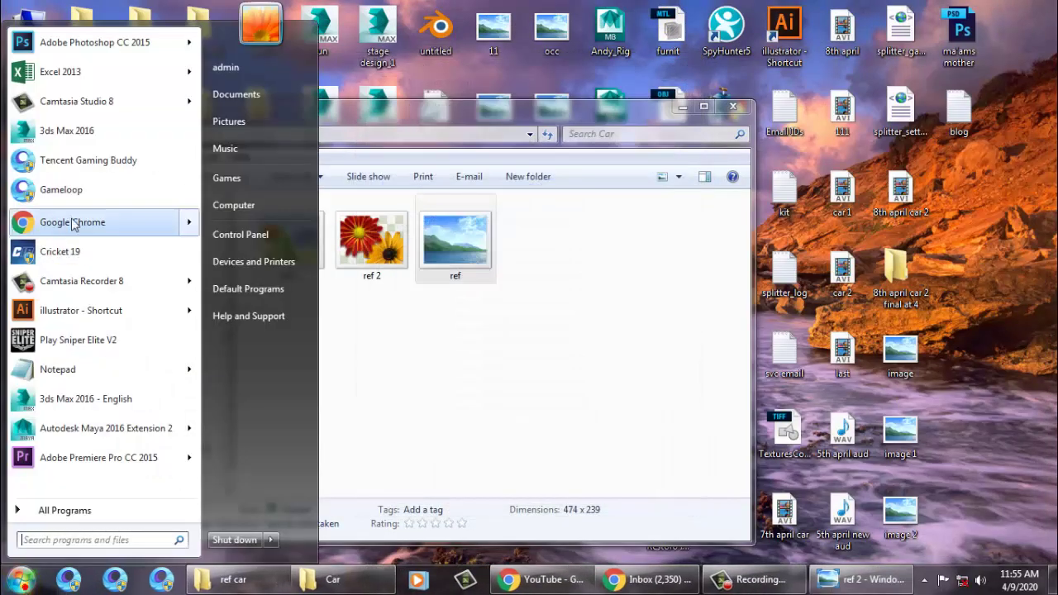
pyautogui.click(54, 130)
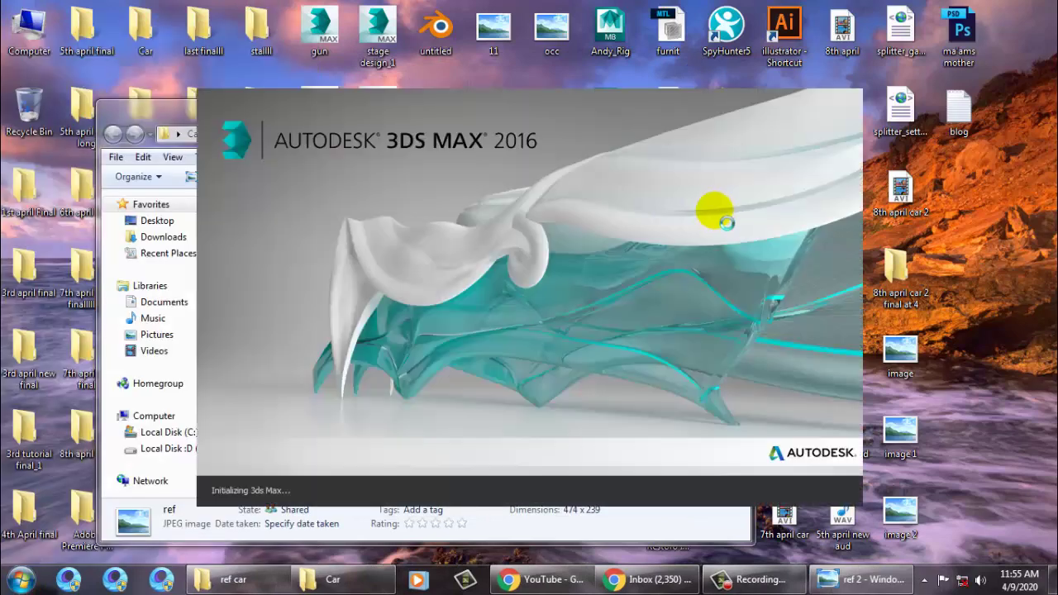
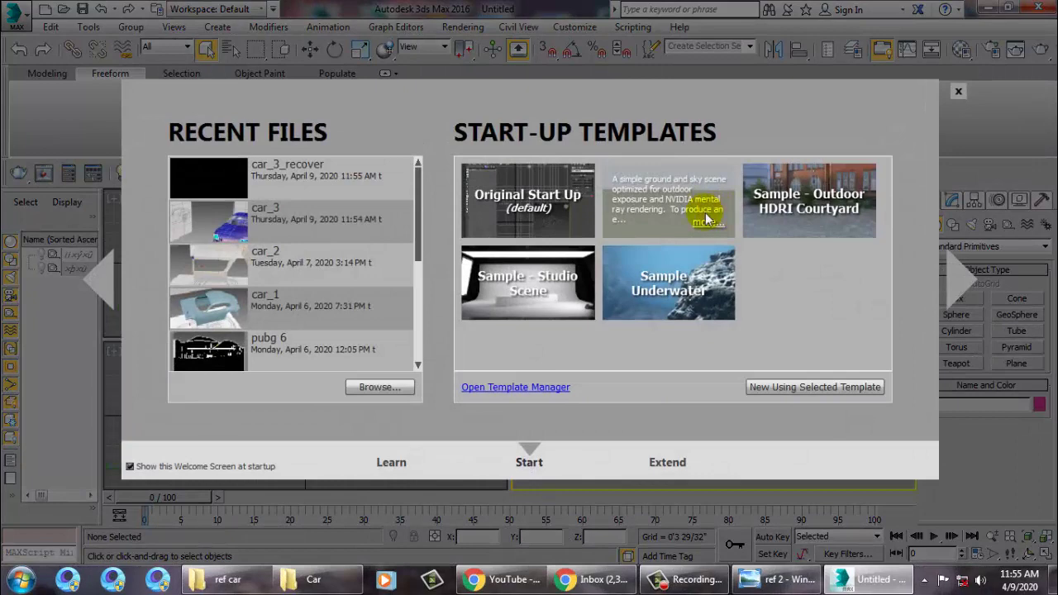
# Open car_3_recover.max and select the car body at Polygon level
pyautogui.click(291, 166)
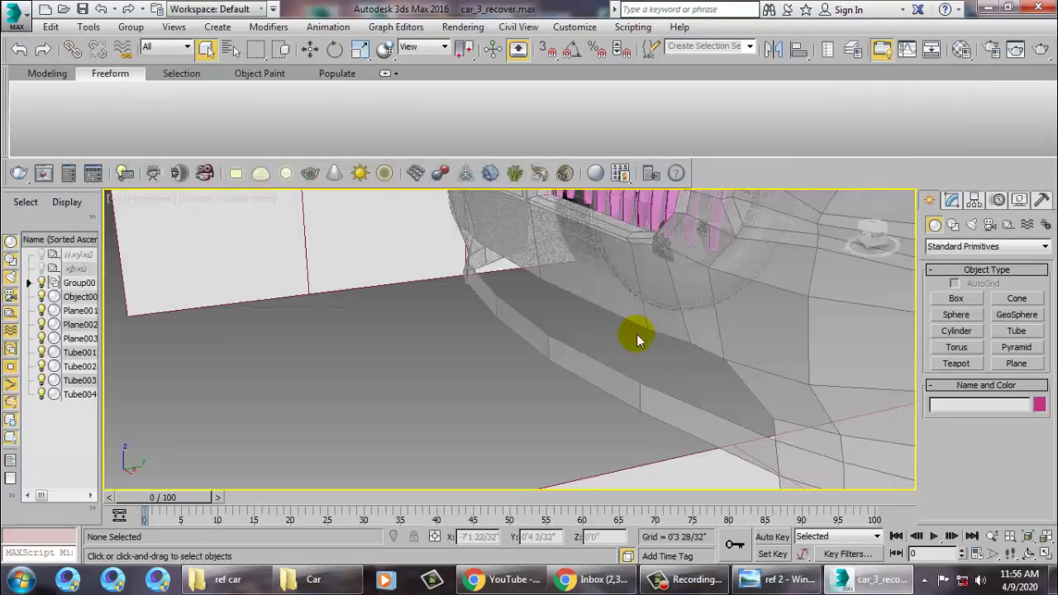
pyautogui.click(759, 440)
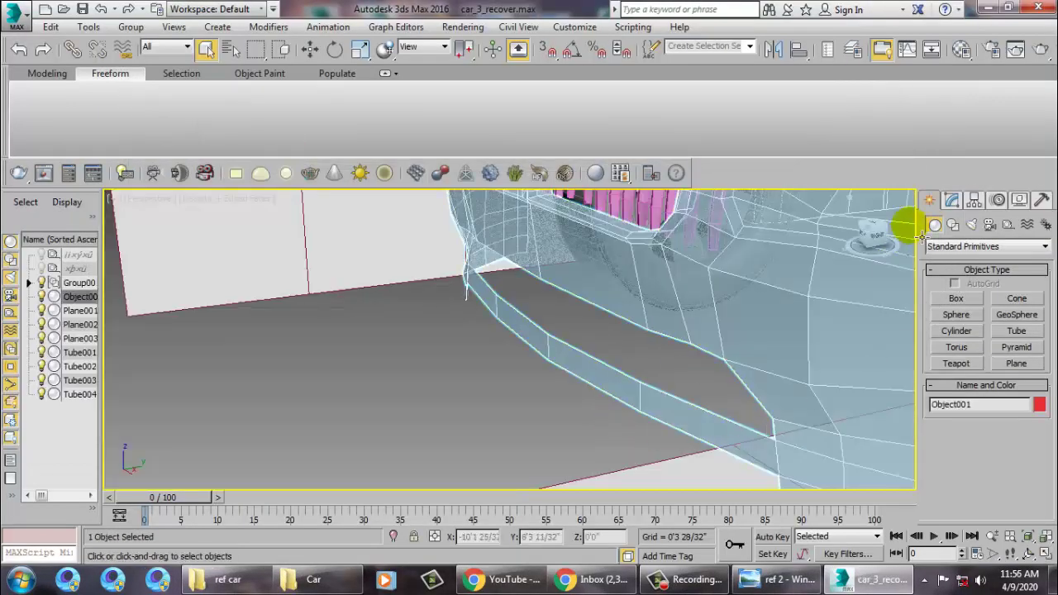
pyautogui.click(953, 198)
pyautogui.click(965, 336)
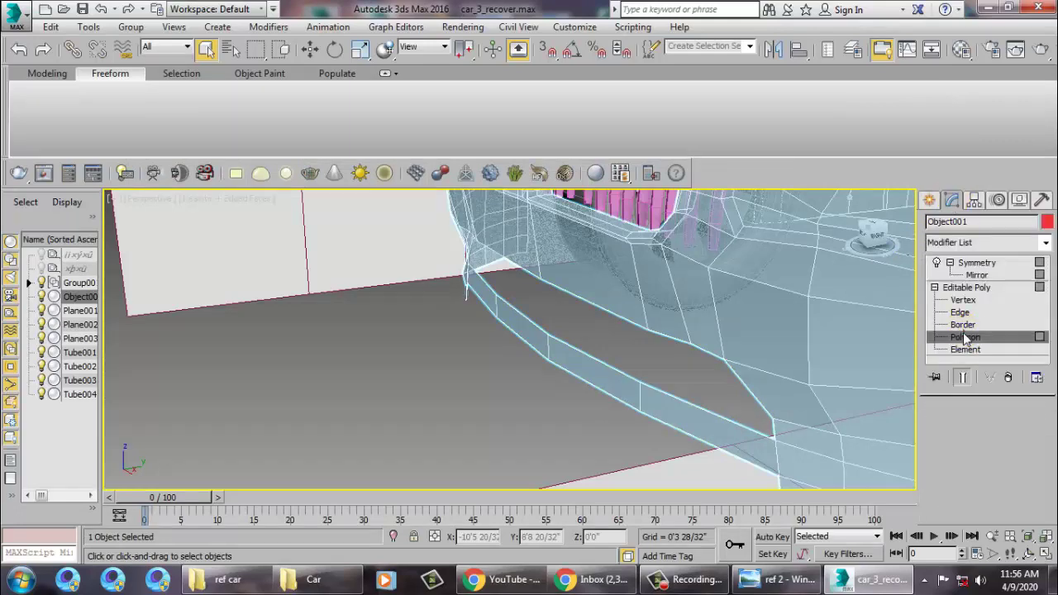
# Select the lower strip faces under the front bumper and extrude them to give thickness
pyautogui.click(720, 421)
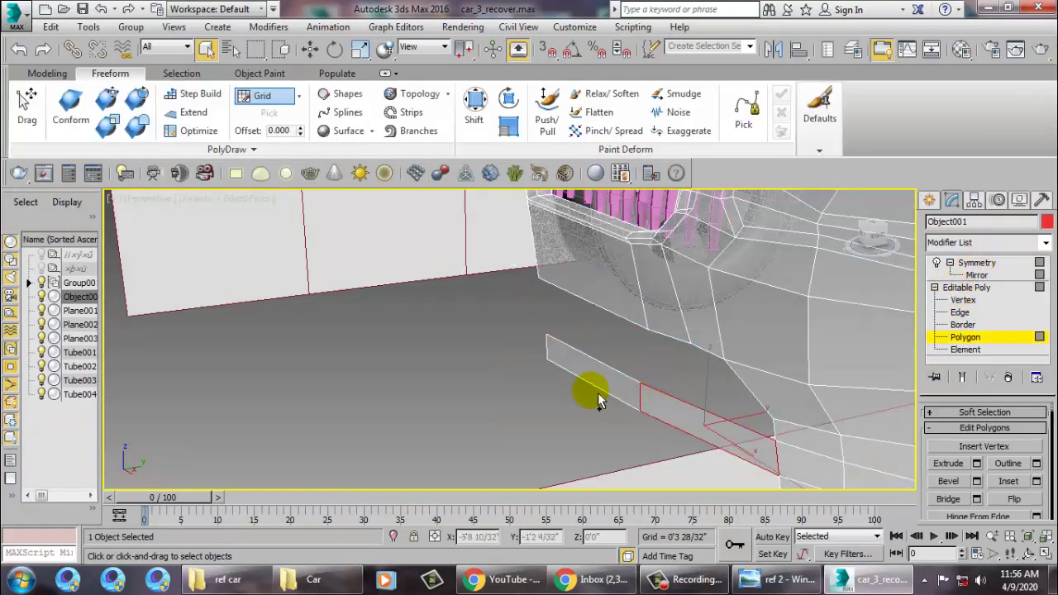
pyautogui.keyDown('ctrl'); pyautogui.click(619, 399); pyautogui.keyUp('ctrl')
pyautogui.click(976, 467)
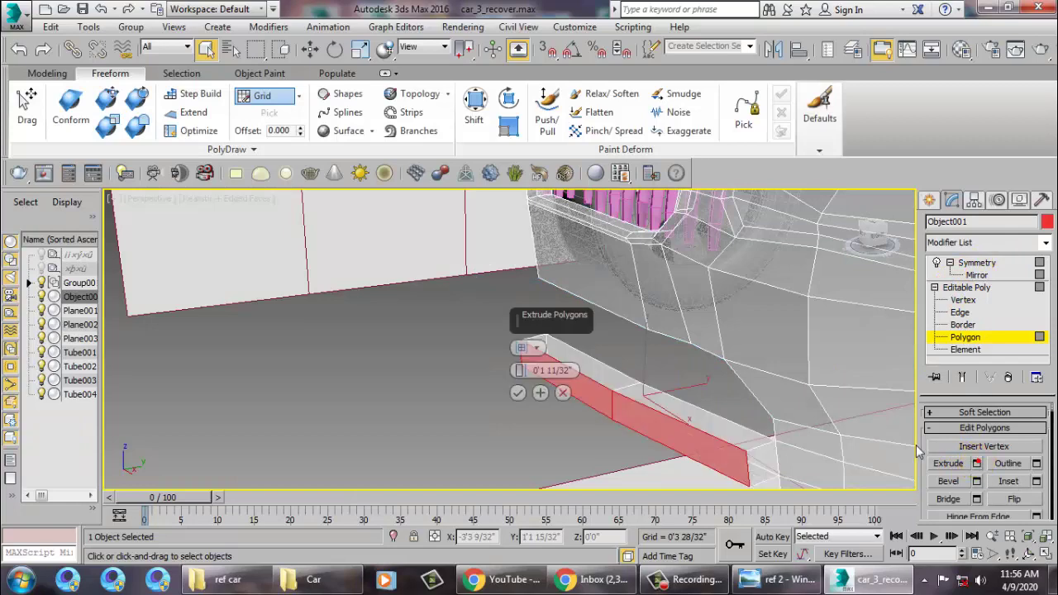
pyautogui.moveTo(516, 370)
pyautogui.mouseDown()
pyautogui.moveTo(521, 347)
pyautogui.moveTo(507, 381)
pyautogui.moveTo(515, 393)
pyautogui.mouseUp()
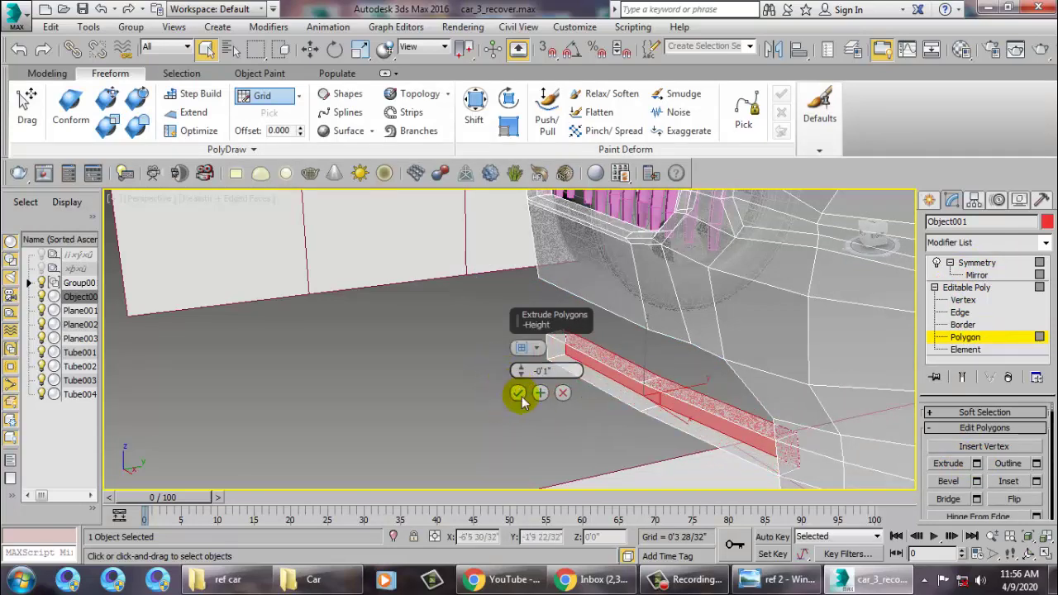
pyautogui.keyDown('alt'); pyautogui.moveTo(756, 397); pyautogui.dragTo(756, 437, button='middle'); pyautogui.keyUp('alt')
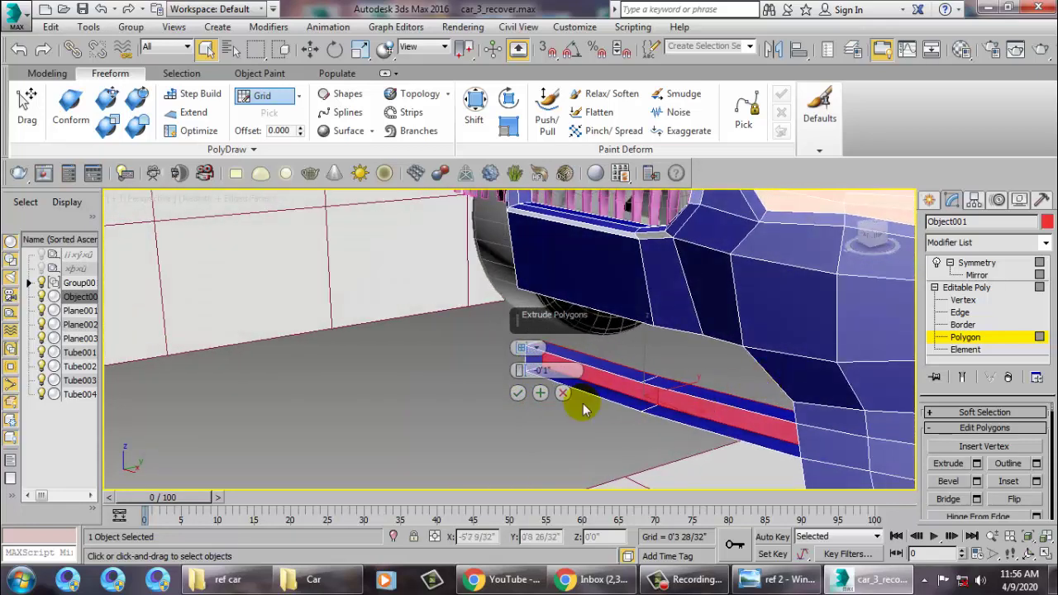
pyautogui.moveTo(524, 366)
pyautogui.mouseDown()
pyautogui.moveTo(515, 353)
pyautogui.moveTo(524, 391)
pyautogui.moveTo(521, 373)
pyautogui.mouseUp()
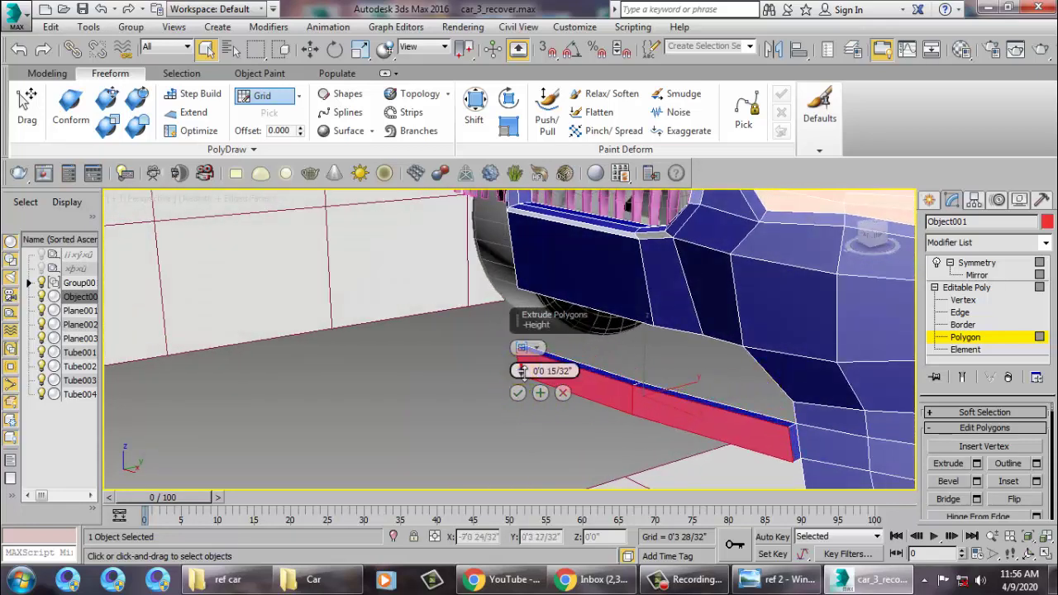
pyautogui.click(517, 395)
pyautogui.keyDown('alt'); pyautogui.moveTo(512, 394); pyautogui.dragTo(739, 385, button='middle'); pyautogui.keyUp('alt')
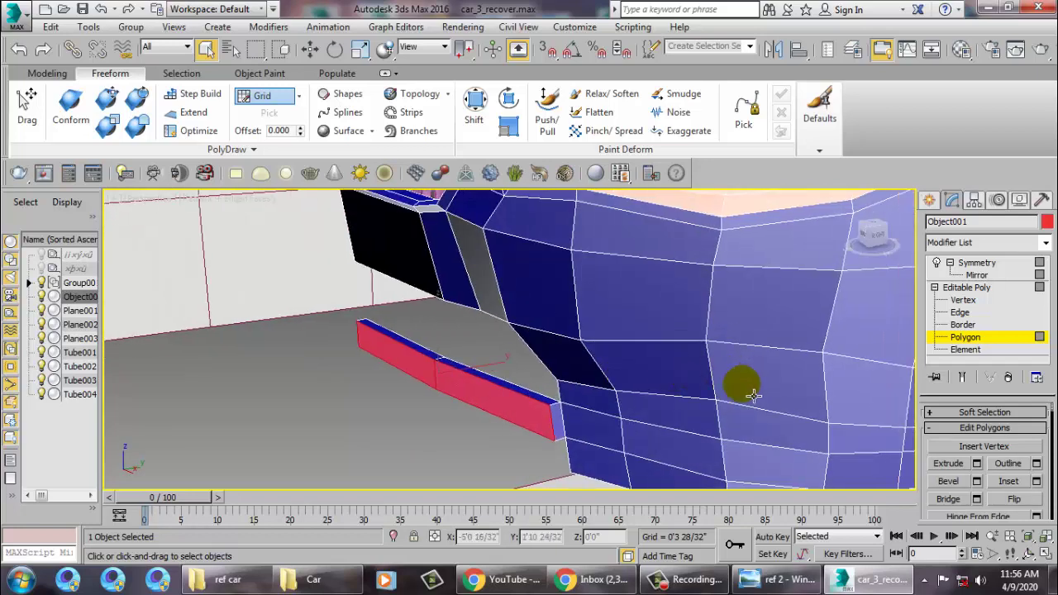
pyautogui.click(983, 287)
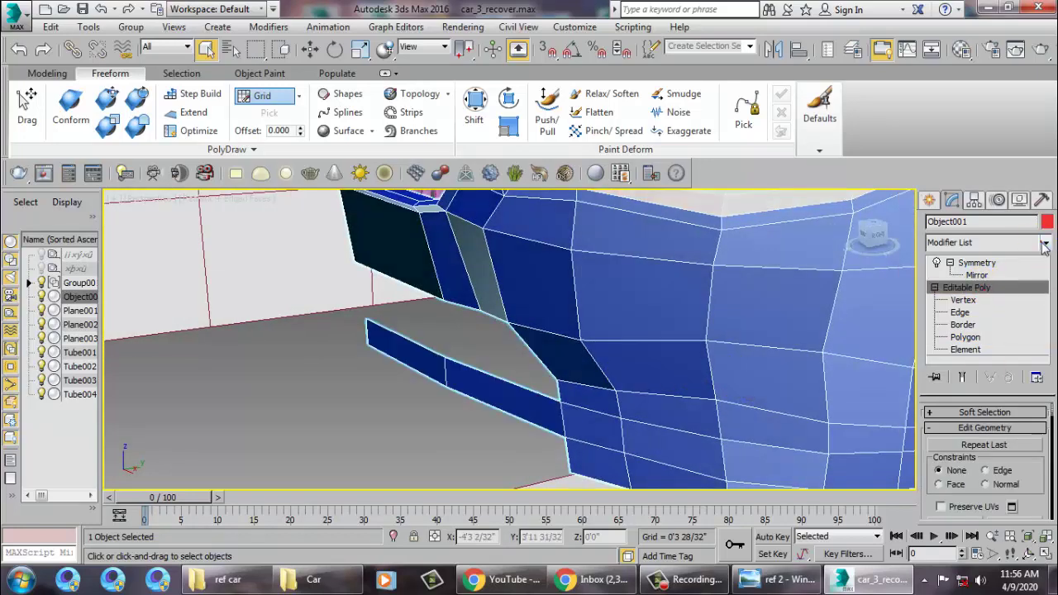
# Add a Shell modifier to the car body
pyautogui.click(1043, 244)
pyautogui.scroll(-1, 991, 248)
pyautogui.press('s')
pyautogui.press('h')
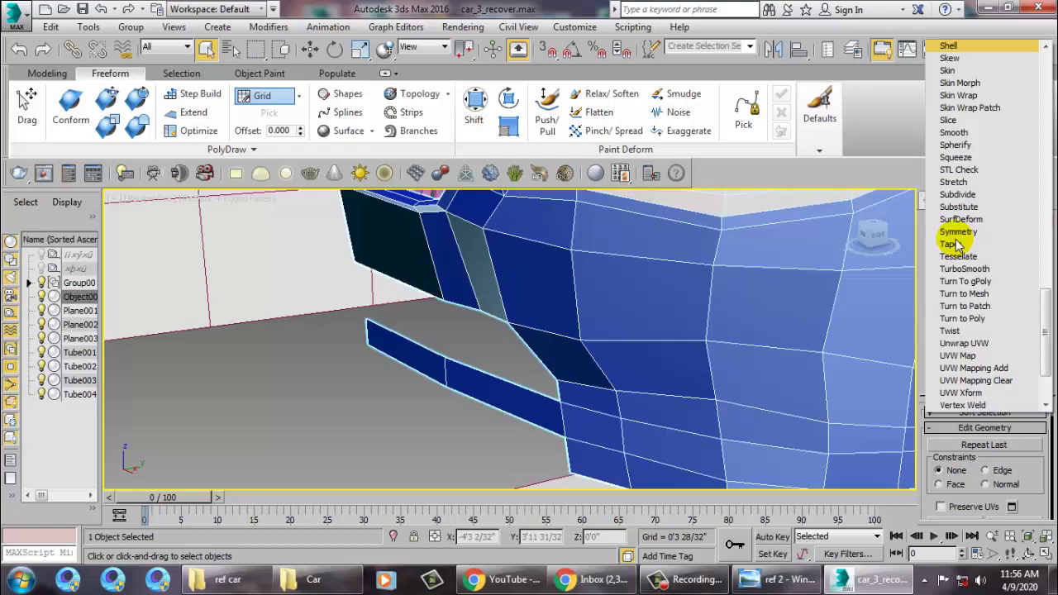
pyautogui.press('Return')
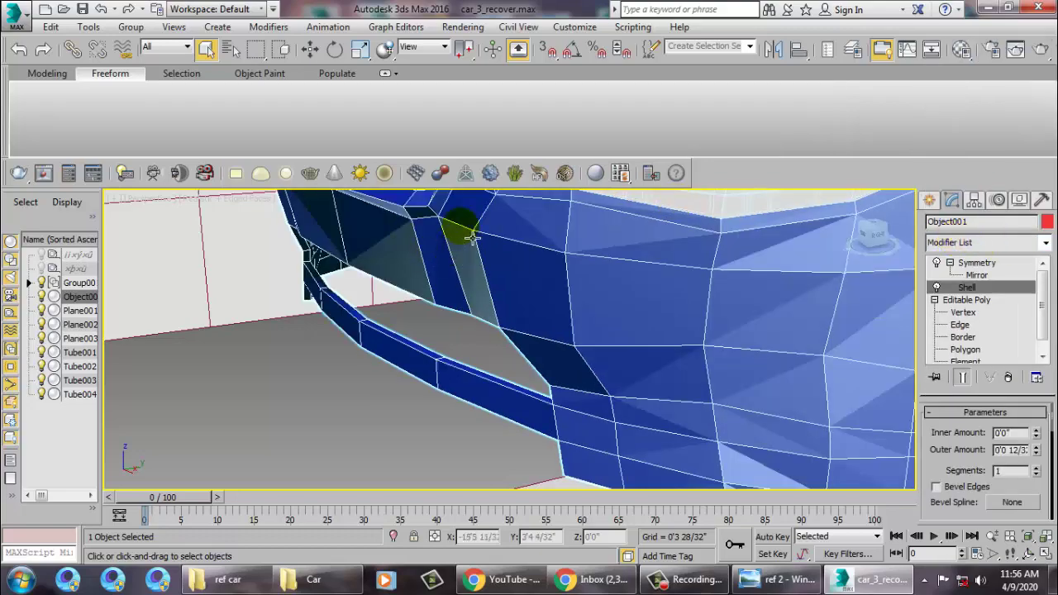
# Raise the Shell's Outer Amount slightly, checking from a front three-quarter view
pyautogui.scroll(-5, 513, 281)
pyautogui.moveTo(555, 331)
pyautogui.keyDown('alt'); pyautogui.mouseDown(button='middle')
pyautogui.moveTo(685, 353)
pyautogui.moveTo(644, 349)
pyautogui.moveTo(579, 371)
pyautogui.moveTo(597, 323)
pyautogui.moveTo(625, 295)
pyautogui.mouseUp(button='middle'); pyautogui.keyUp('alt')
pyautogui.scroll(3, 633, 371)
pyautogui.scroll(2, 676, 293)
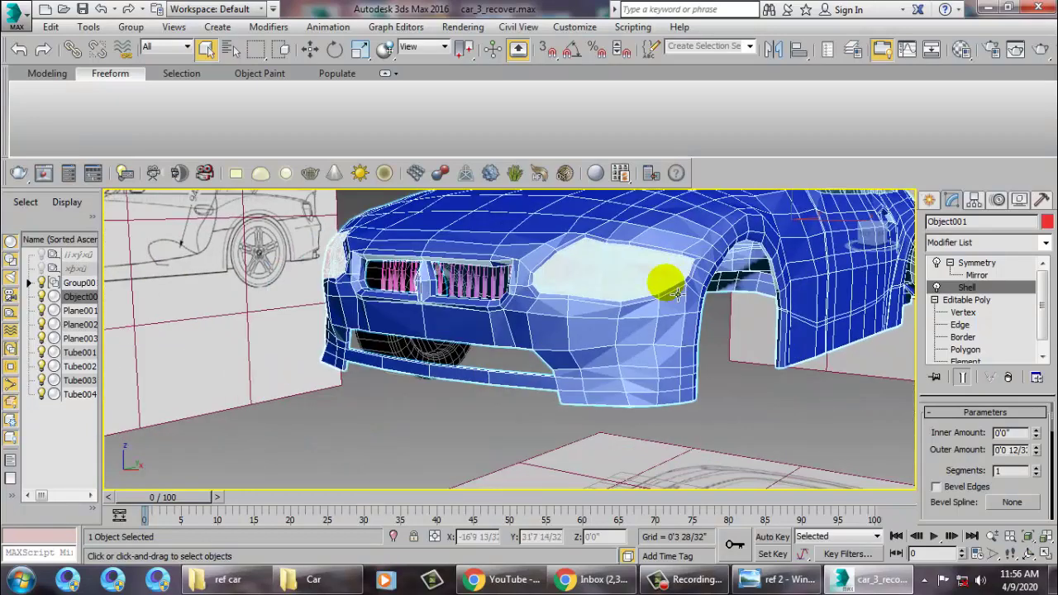
pyautogui.scroll(2, 540, 309)
pyautogui.scroll(2, 626, 328)
pyautogui.scroll(-6, 715, 333)
pyautogui.keyDown('alt'); pyautogui.moveTo(716, 333); pyautogui.dragTo(592, 346, button='middle'); pyautogui.keyUp('alt')
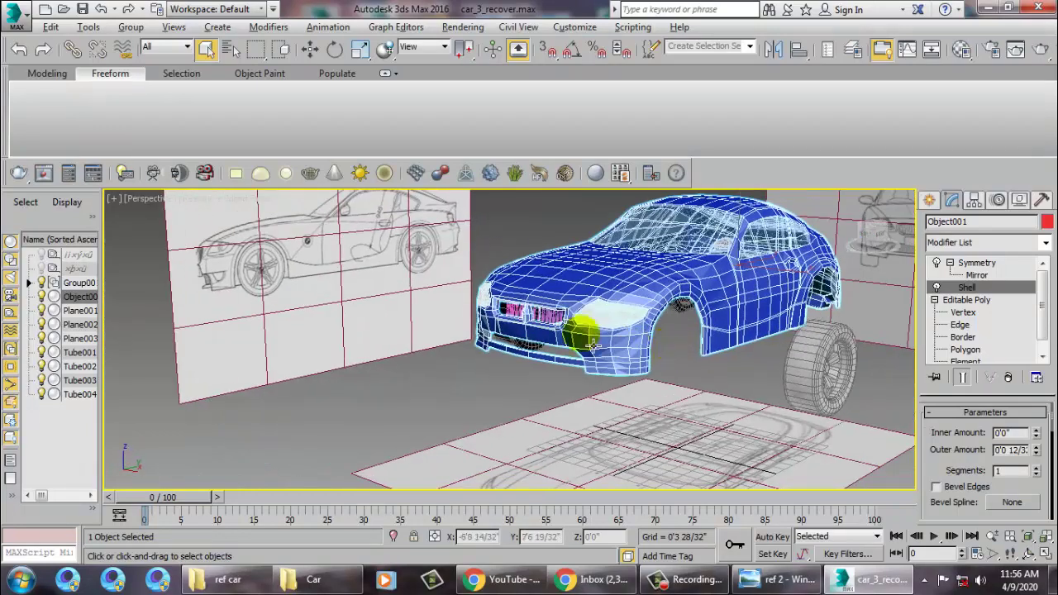
pyautogui.scroll(4, 592, 345)
pyautogui.scroll(3, 580, 333)
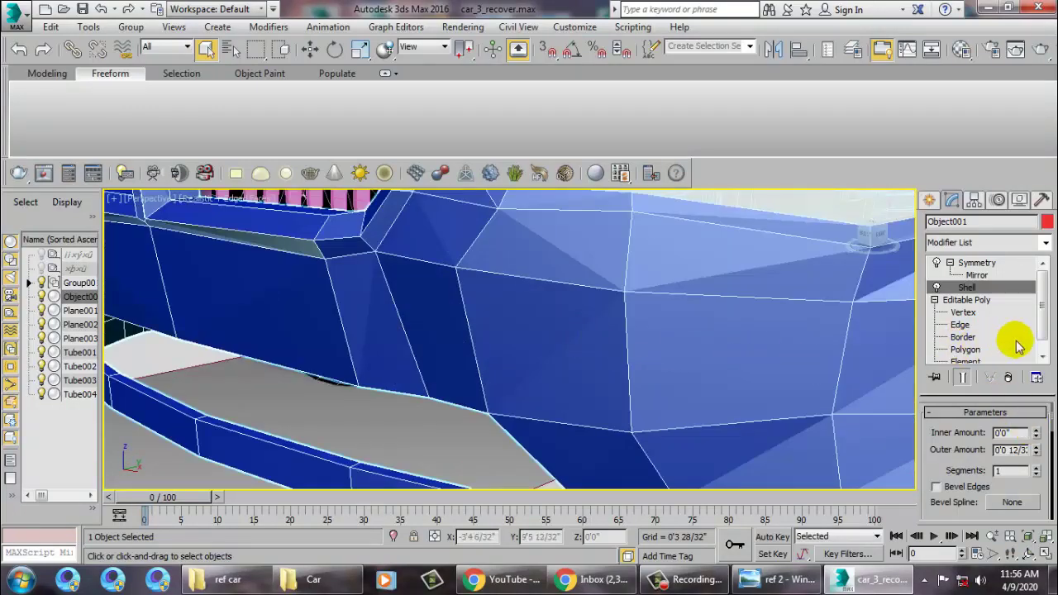
pyautogui.moveTo(1038, 450)
pyautogui.mouseDown()
pyautogui.moveTo(1044, 421)
pyautogui.moveTo(1032, 425)
pyautogui.moveTo(1052, 442)
pyautogui.moveTo(1044, 446)
pyautogui.moveTo(1052, 441)
pyautogui.mouseUp()
# Add a MeshSmooth modifier above the Symmetry level
pyautogui.click(999, 264)
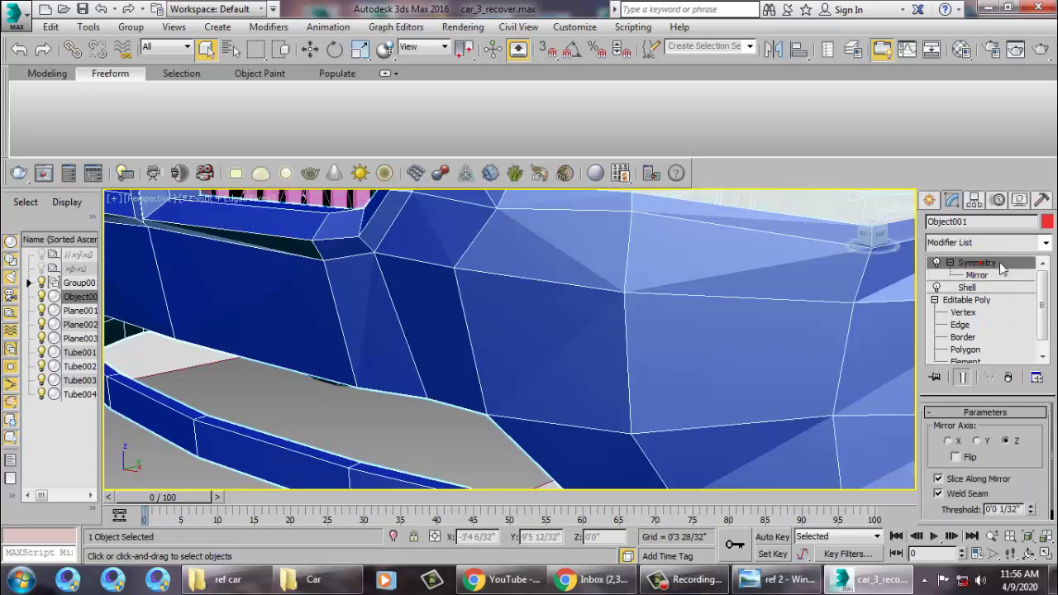
pyautogui.click(1045, 244)
pyautogui.scroll(-4, 1016, 302)
pyautogui.scroll(-10, 1000, 301)
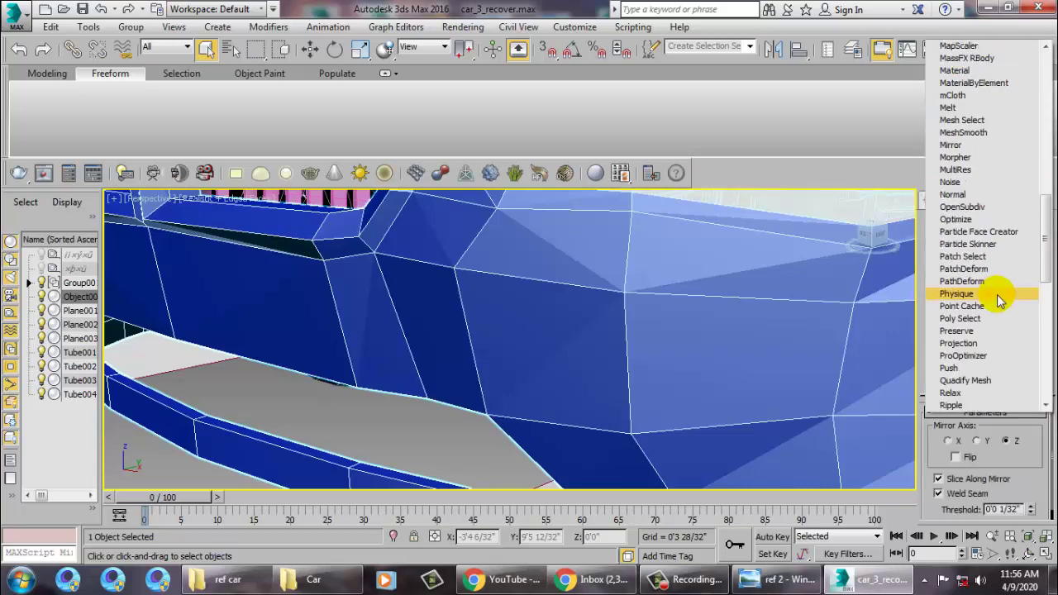
pyautogui.click(963, 132)
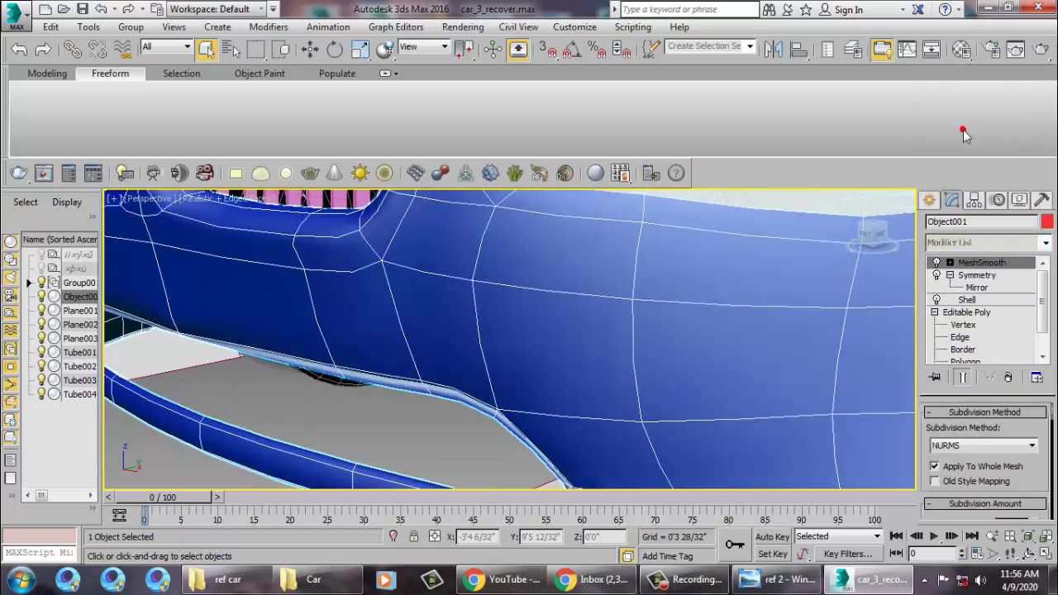
# Inspect the smoothed car from the front, then turn off MeshSmooth and Symmetry
pyautogui.moveTo(323, 463); pyautogui.dragTo(319, 378, button='middle')
pyautogui.scroll(-5, 319, 379)
pyautogui.moveTo(449, 354)
pyautogui.keyDown('alt'); pyautogui.mouseDown(button='middle')
pyautogui.moveTo(413, 248)
pyautogui.moveTo(485, 319)
pyautogui.mouseUp(button='middle'); pyautogui.keyUp('alt')
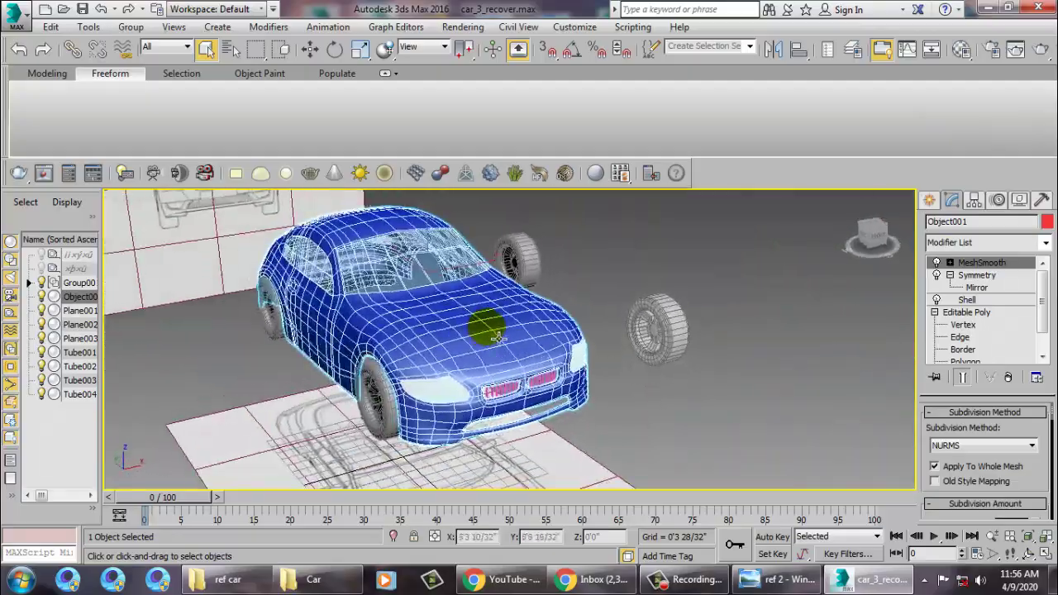
pyautogui.press('l')
pyautogui.press('p')
pyautogui.moveTo(279, 314)
pyautogui.keyDown('alt'); pyautogui.mouseDown(button='middle')
pyautogui.moveTo(200, 319)
pyautogui.moveTo(406, 345)
pyautogui.mouseUp(button='middle'); pyautogui.keyUp('alt')
pyautogui.scroll(3, 334, 251)
pyautogui.scroll(3, 431, 241)
pyautogui.keyDown('alt'); pyautogui.moveTo(431, 241); pyautogui.dragTo(478, 379, button='middle'); pyautogui.keyUp('alt')
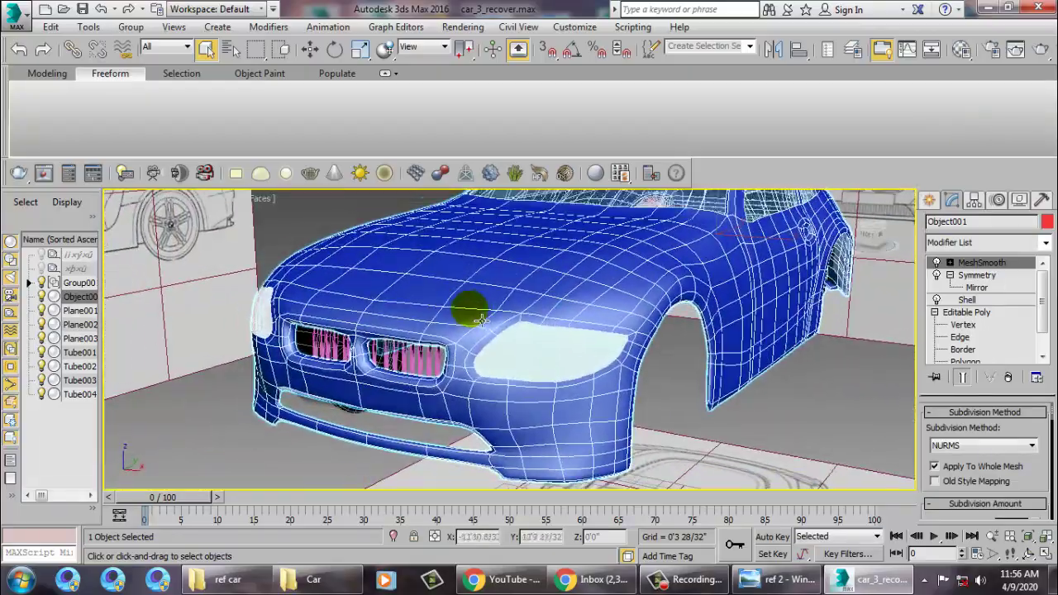
pyautogui.moveTo(494, 314)
pyautogui.keyDown('alt'); pyautogui.mouseDown(button='middle')
pyautogui.moveTo(567, 347)
pyautogui.moveTo(621, 323)
pyautogui.mouseUp(button='middle'); pyautogui.keyUp('alt')
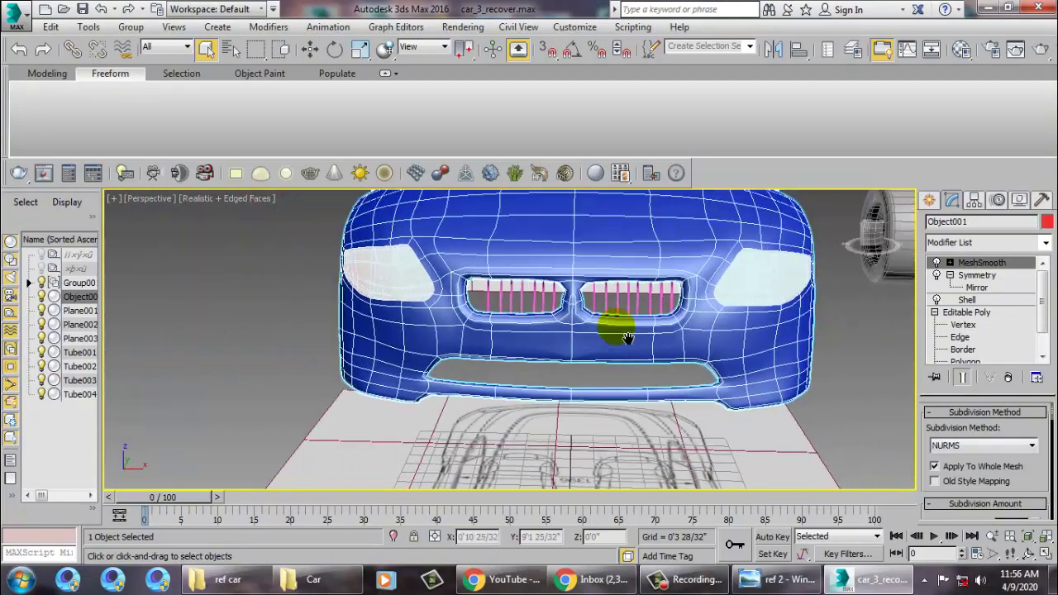
pyautogui.click(936, 262)
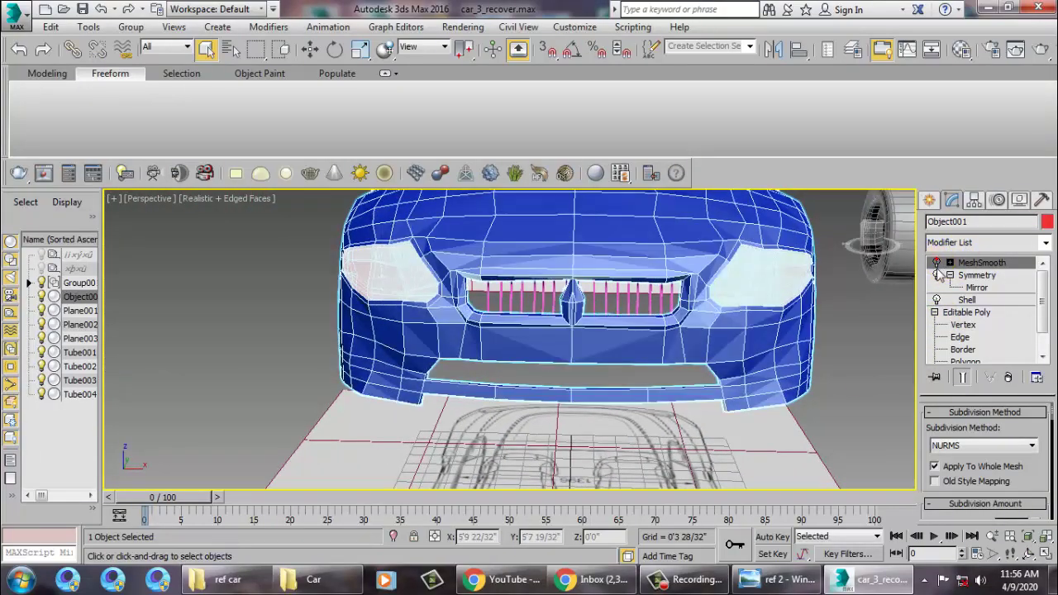
pyautogui.click(936, 275)
# Draw a plane across the lower intake in the front view
pyautogui.hotkey('alt', 'w')
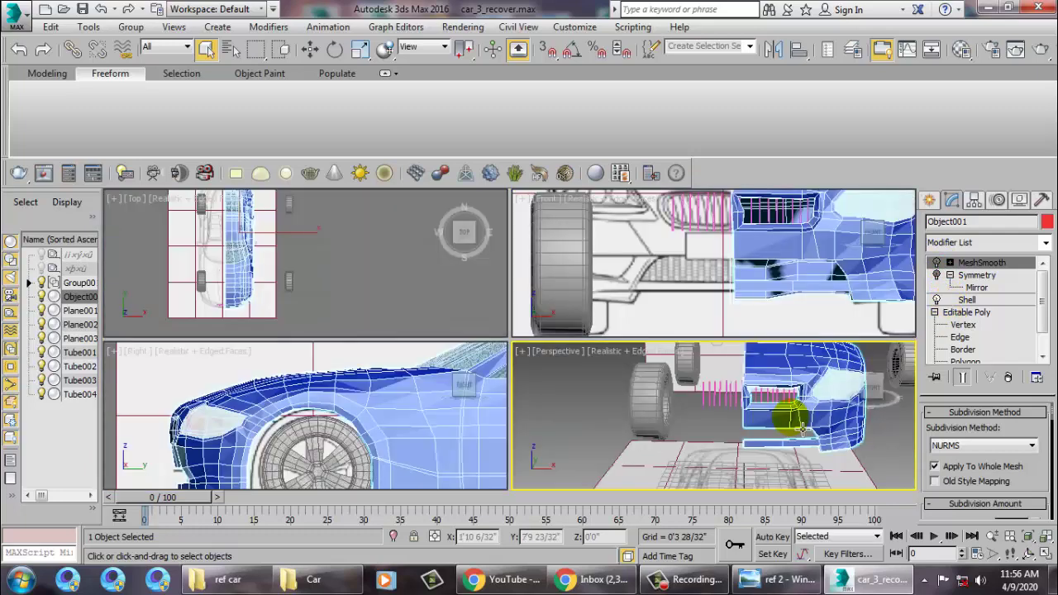
pyautogui.hotkey('alt', 'w')
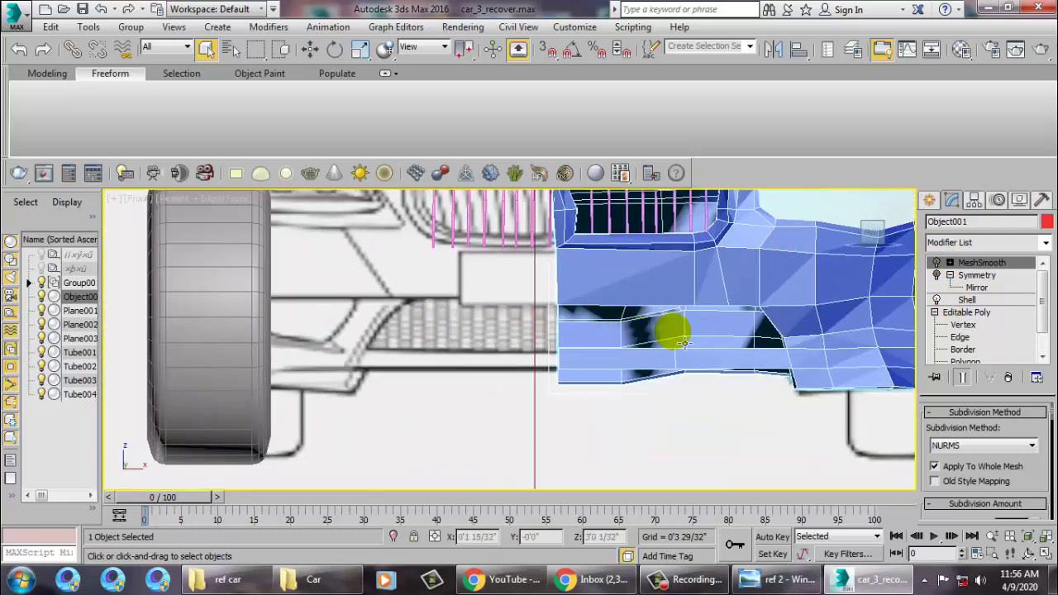
pyautogui.scroll(2, 710, 364)
pyautogui.click(929, 201)
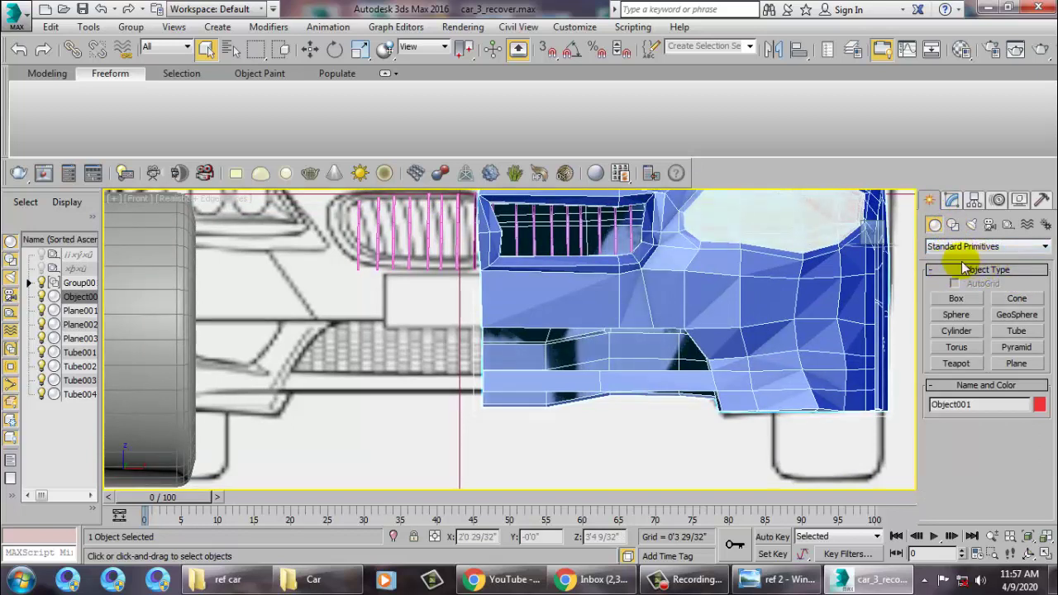
pyautogui.click(1016, 364)
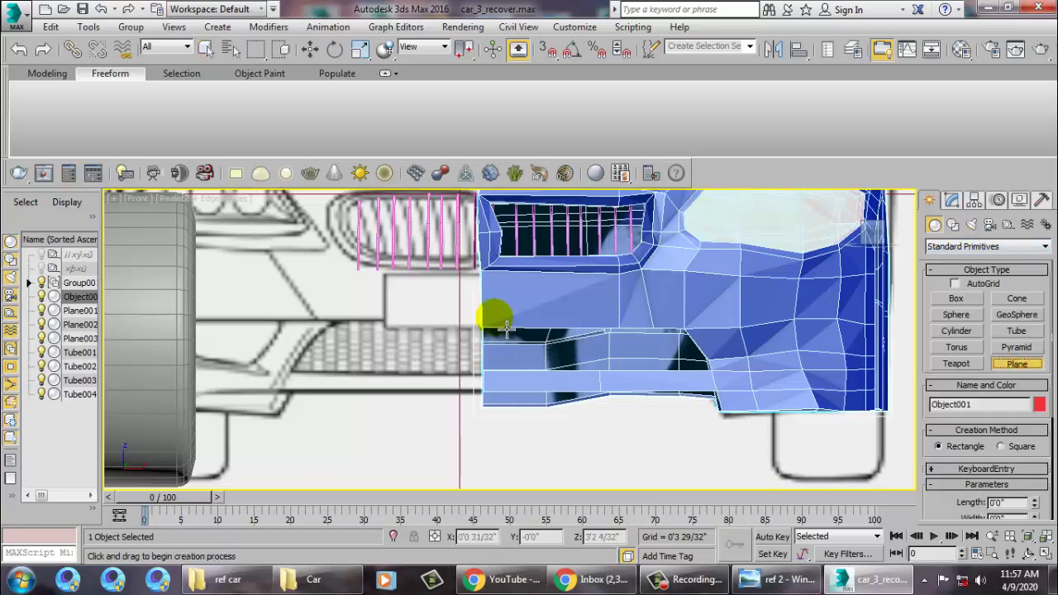
pyautogui.moveTo(485, 321); pyautogui.dragTo(723, 393)
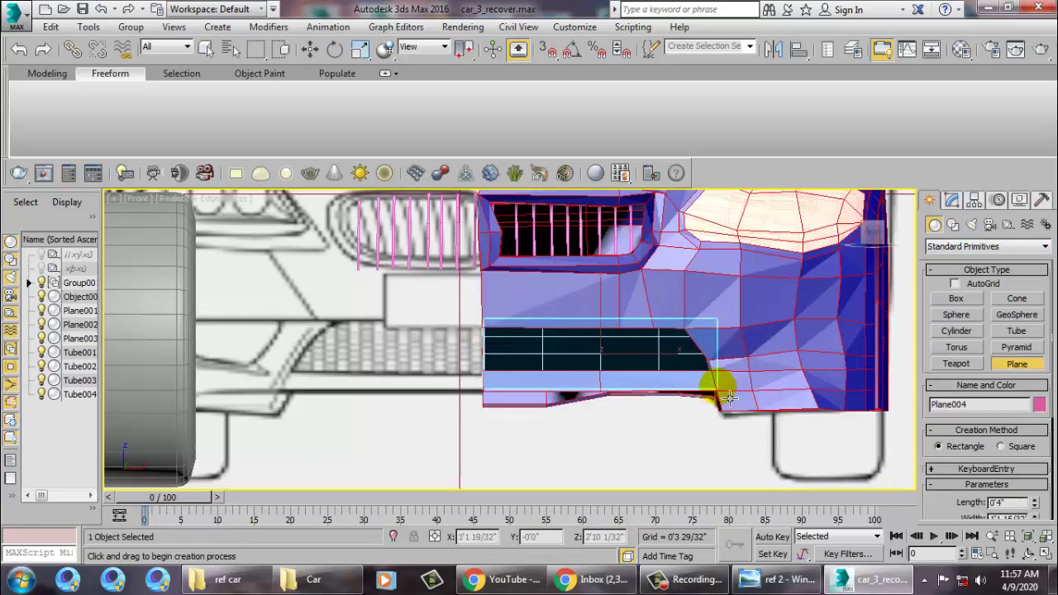
pyautogui.press('w')
pyautogui.press('p')
pyautogui.press('z')
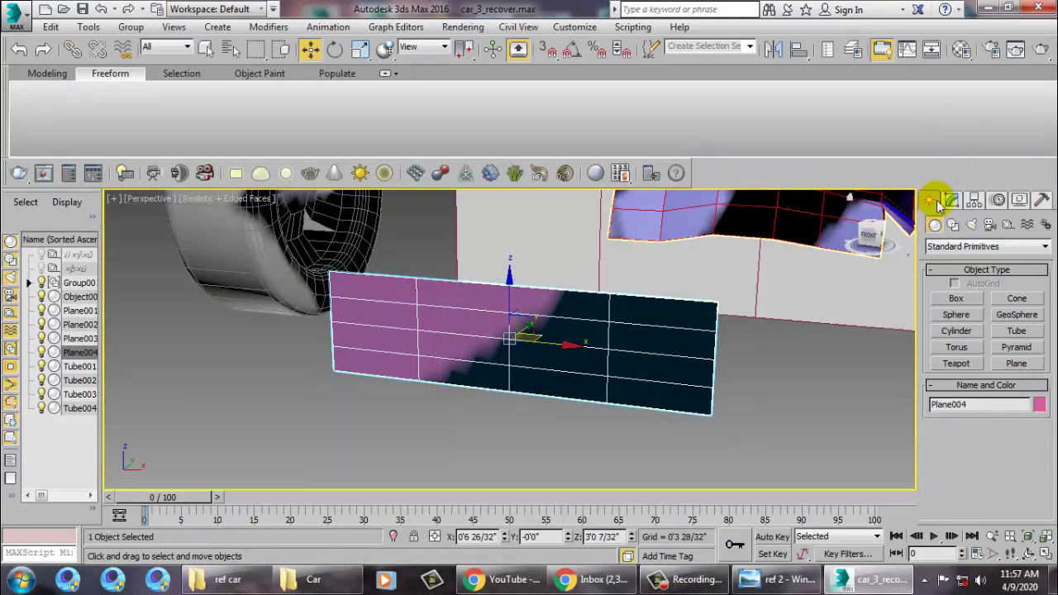
# Give Plane004 26 length segments and 42 width segments
pyautogui.click(951, 200)
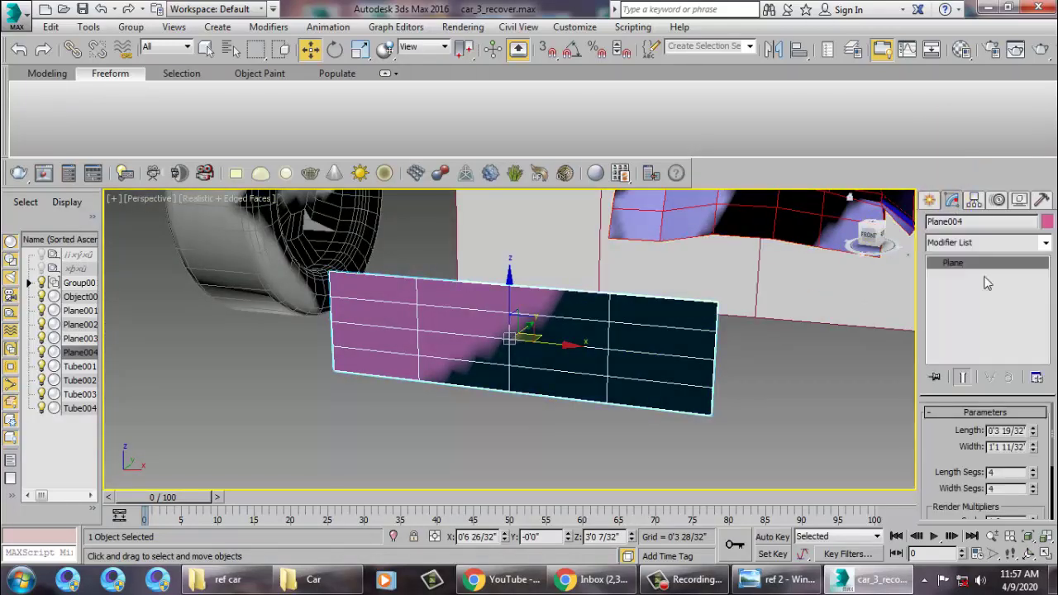
pyautogui.moveTo(1032, 473); pyautogui.dragTo(1034, 450)
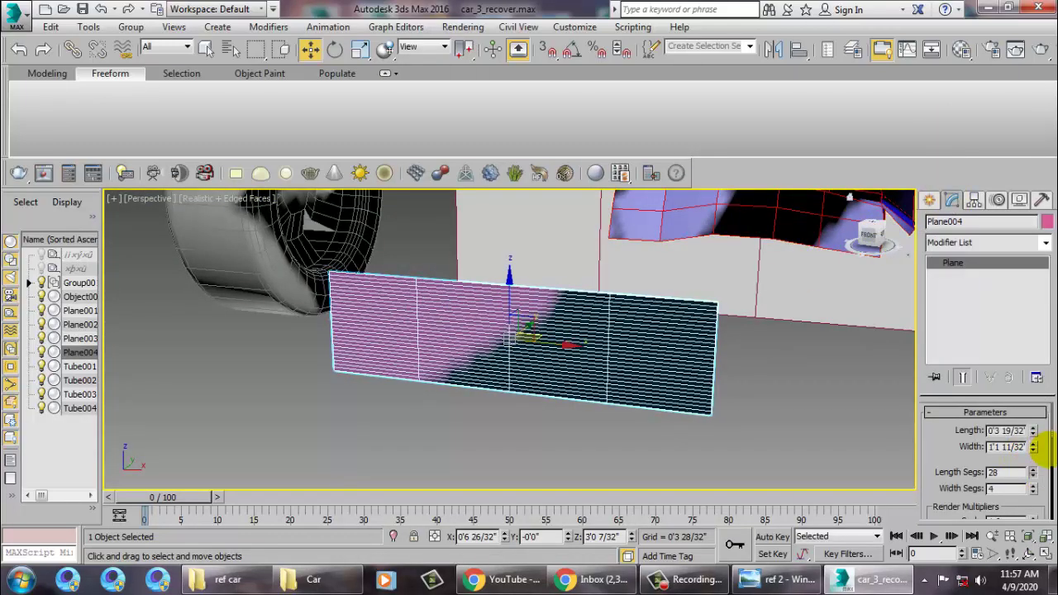
pyautogui.moveTo(1032, 488); pyautogui.dragTo(1034, 459)
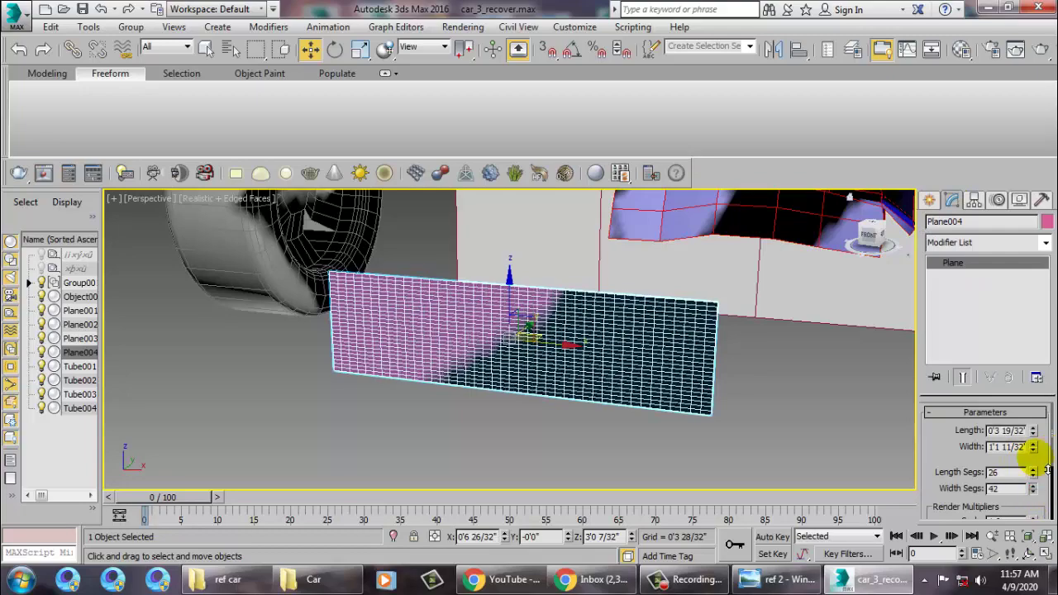
pyautogui.moveTo(744, 372)
pyautogui.keyDown('alt'); pyautogui.mouseDown(button='middle')
pyautogui.moveTo(640, 378)
pyautogui.moveTo(654, 355)
pyautogui.mouseUp(button='middle'); pyautogui.keyUp('alt')
pyautogui.scroll(-5, 640, 378)
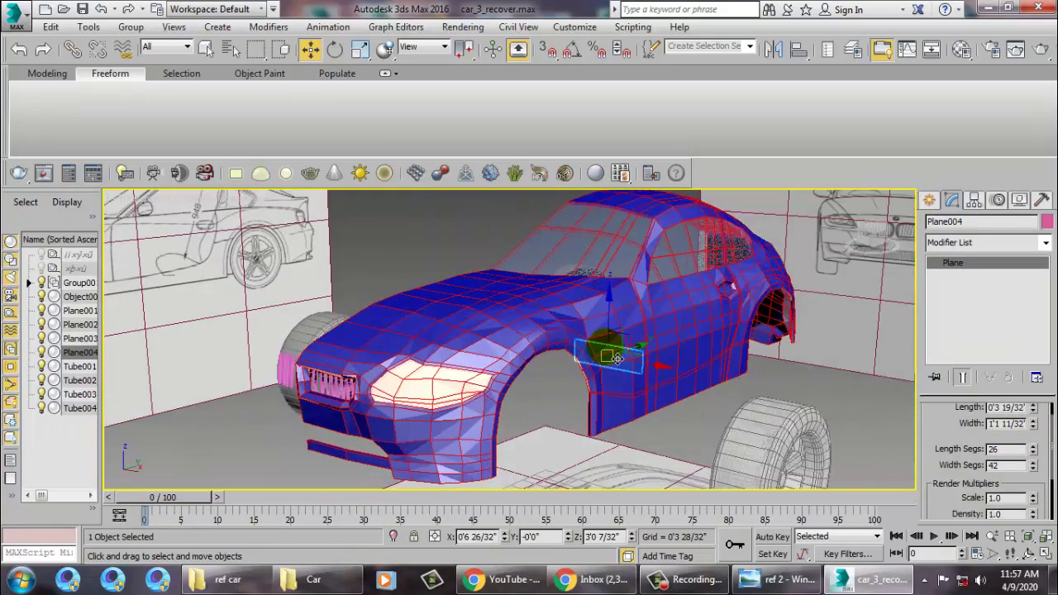
# Move and rotate the plane upright into the bumper's lower intake
pyautogui.moveTo(654, 356); pyautogui.dragTo(341, 390)
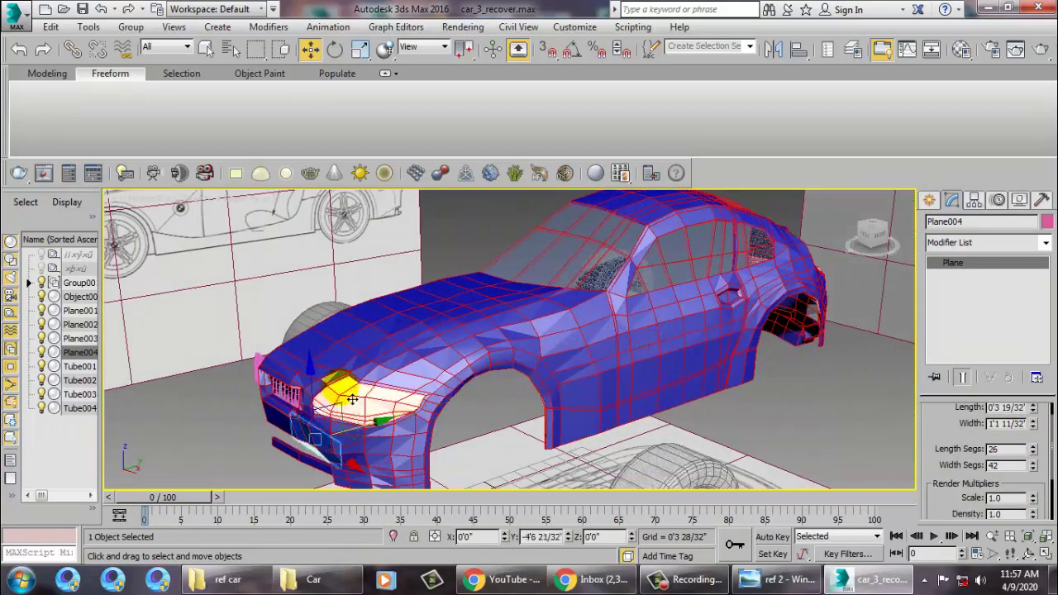
pyautogui.scroll(10, 383, 387)
pyautogui.moveTo(383, 387)
pyautogui.keyDown('alt'); pyautogui.mouseDown(button='middle')
pyautogui.moveTo(500, 345)
pyautogui.moveTo(514, 286)
pyautogui.moveTo(631, 288)
pyautogui.moveTo(595, 299)
pyautogui.moveTo(549, 339)
pyautogui.mouseUp(button='middle'); pyautogui.keyUp('alt')
pyautogui.scroll(-5, 609, 293)
pyautogui.press('e')
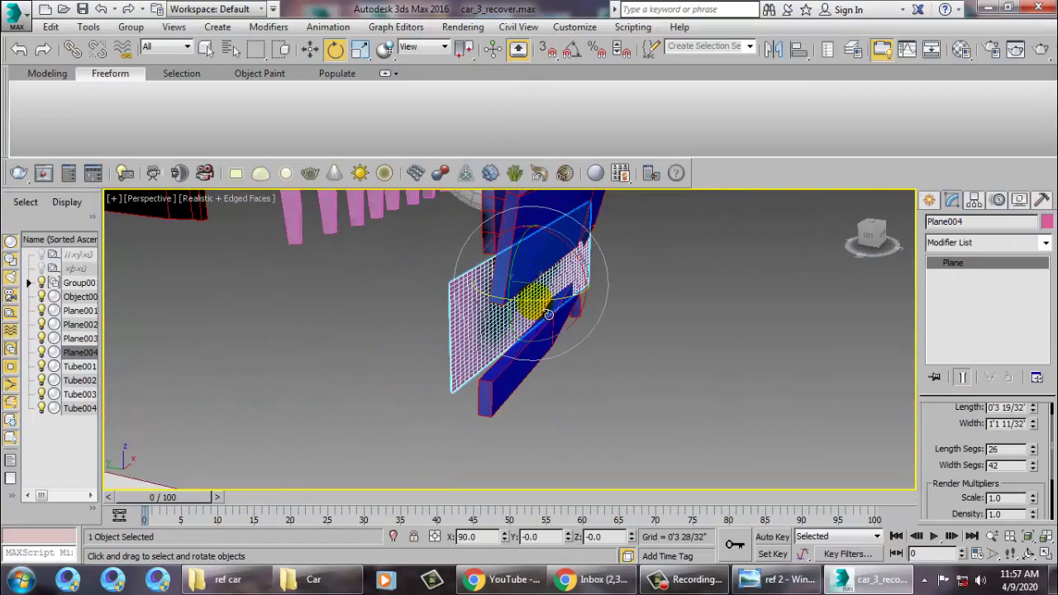
pyautogui.moveTo(548, 315); pyautogui.dragTo(555, 303)
pyautogui.moveTo(554, 302)
pyautogui.keyDown('alt'); pyautogui.mouseDown(button='middle')
pyautogui.moveTo(509, 308)
pyautogui.moveTo(628, 302)
pyautogui.moveTo(583, 310)
pyautogui.mouseUp(button='middle'); pyautogui.keyUp('alt')
pyautogui.press('w')
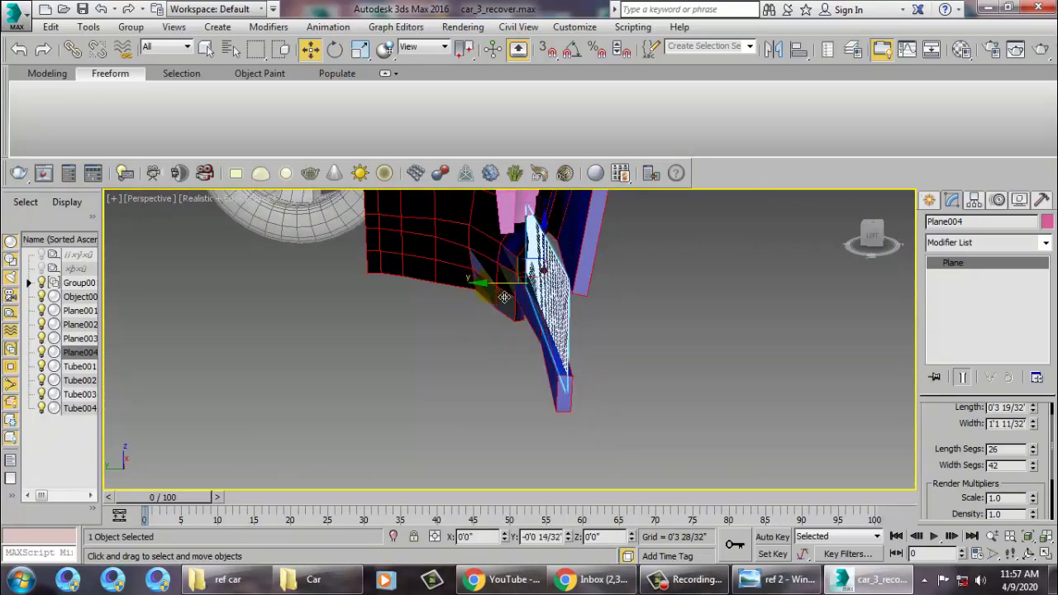
pyautogui.press('e')
pyautogui.moveTo(492, 296)
pyautogui.keyDown('alt'); pyautogui.mouseDown(button='middle')
pyautogui.moveTo(546, 281)
pyautogui.moveTo(532, 302)
pyautogui.moveTo(602, 312)
pyautogui.moveTo(578, 310)
pyautogui.moveTo(592, 319)
pyautogui.mouseUp(button='middle'); pyautogui.keyUp('alt')
pyautogui.press('w')
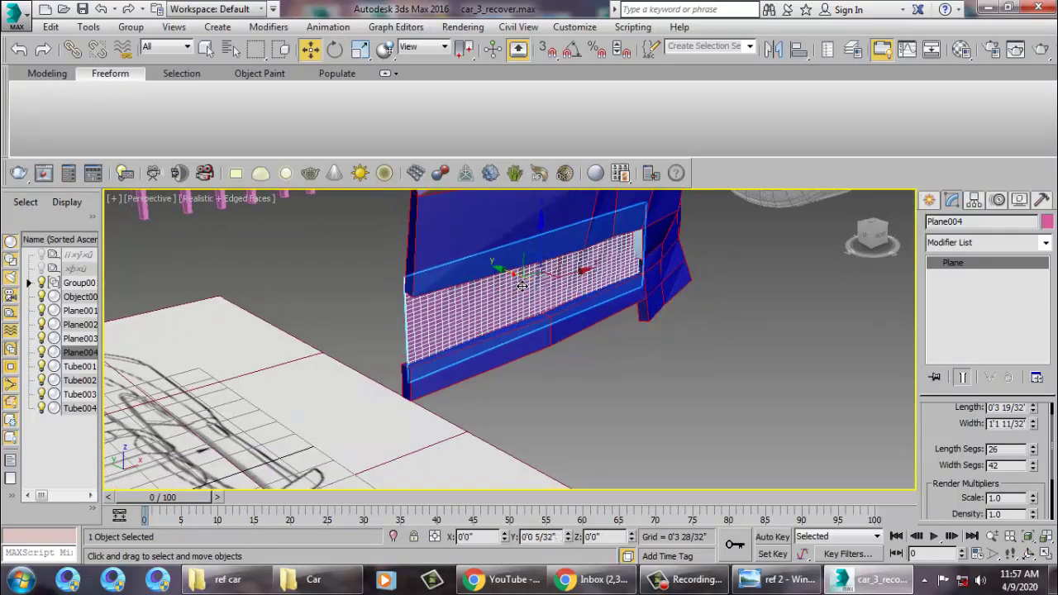
pyautogui.moveTo(527, 285); pyautogui.dragTo(637, 271)
pyautogui.keyDown('alt'); pyautogui.moveTo(637, 271); pyautogui.dragTo(927, 222, button='middle'); pyautogui.keyUp('alt')
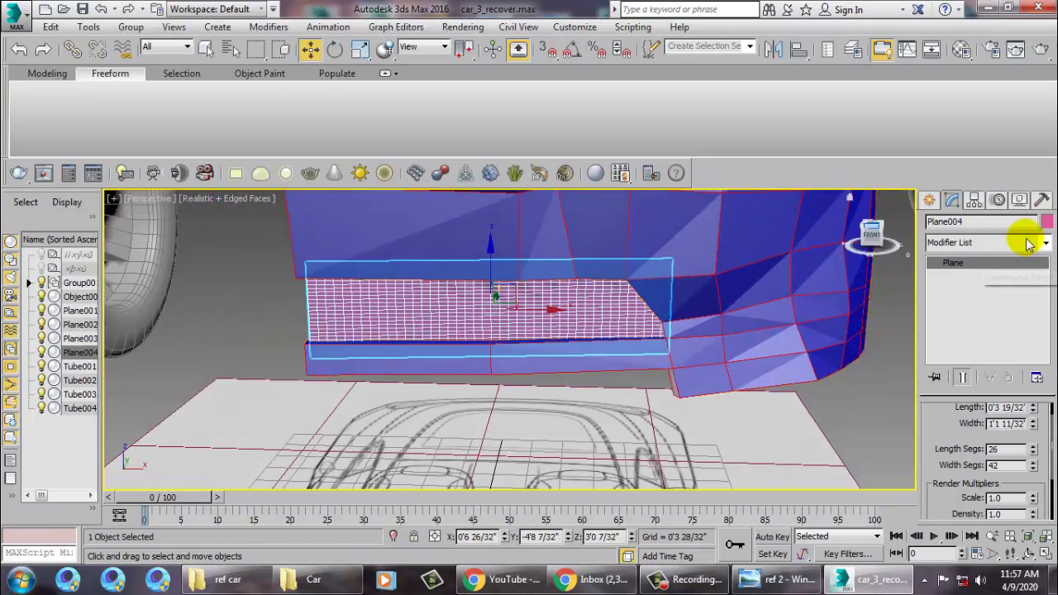
# Add a Lattice modifier to the plane
pyautogui.click(1036, 245)
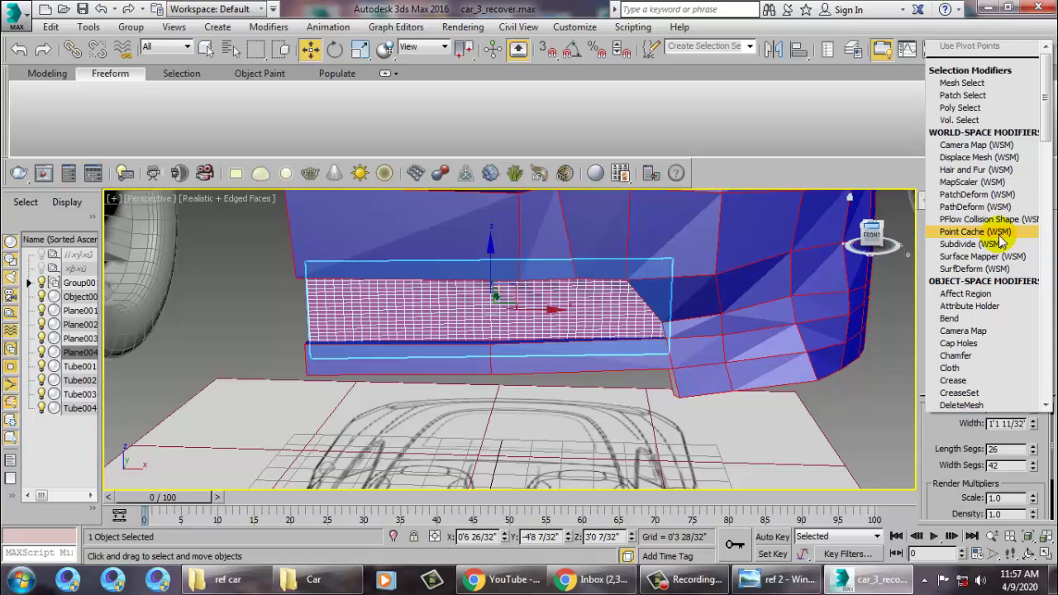
pyautogui.scroll(-3, 996, 236)
pyautogui.scroll(-12, 996, 236)
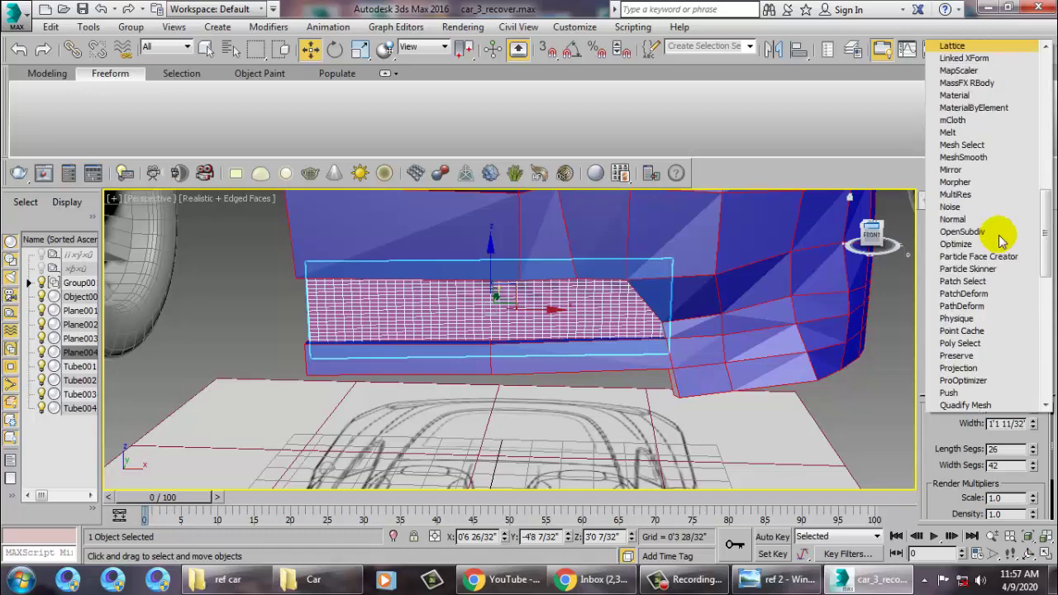
pyautogui.click(959, 45)
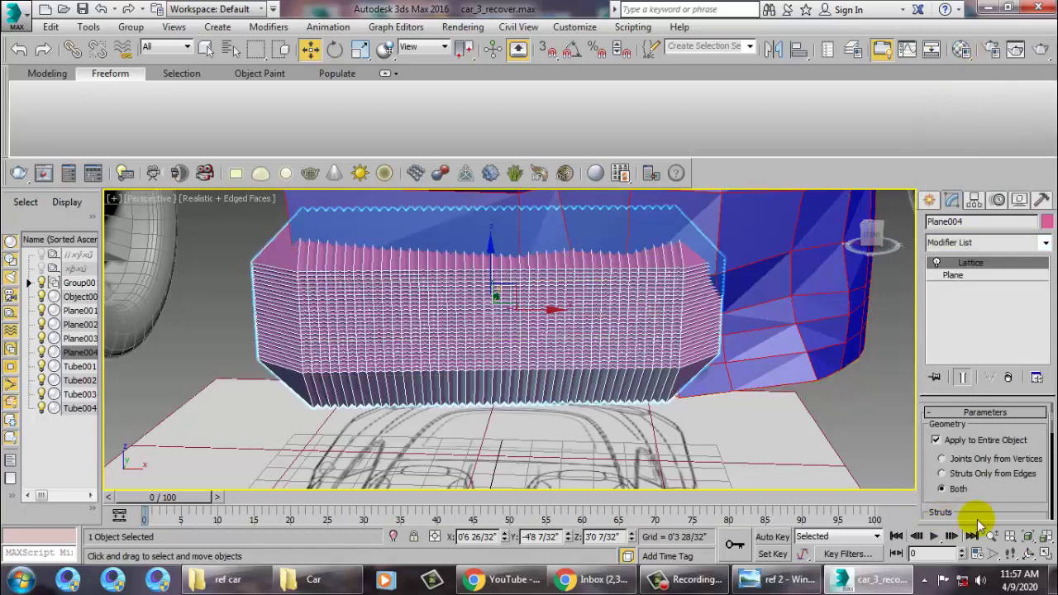
# Set the Lattice joint radius to 0 and strut radius to 0'0 7/32"
pyautogui.scroll(-3, 979, 512)
pyautogui.scroll(-3, 1004, 401)
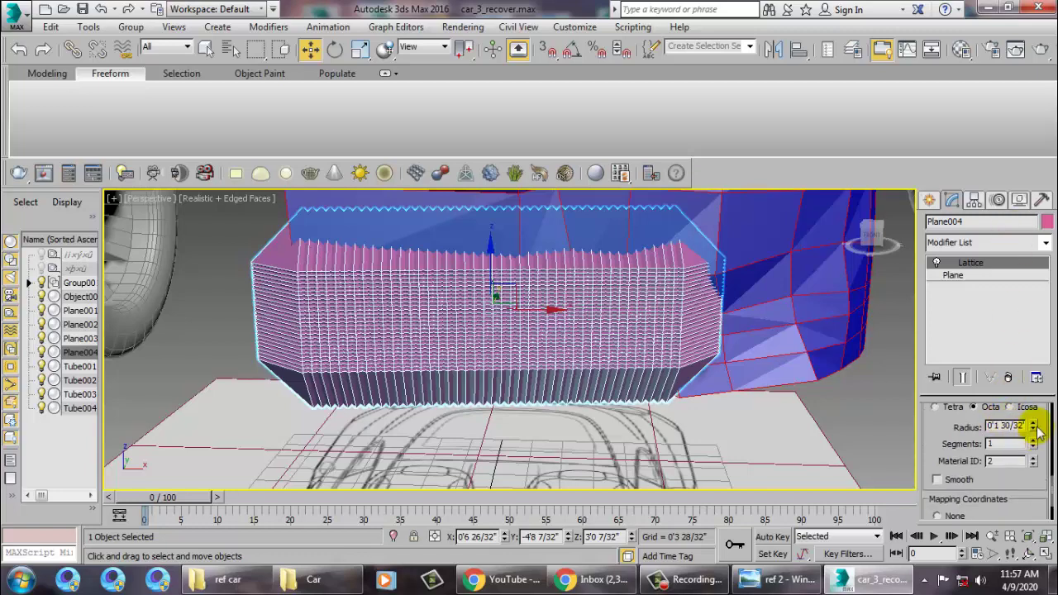
pyautogui.moveTo(1038, 427); pyautogui.dragTo(1052, 443)
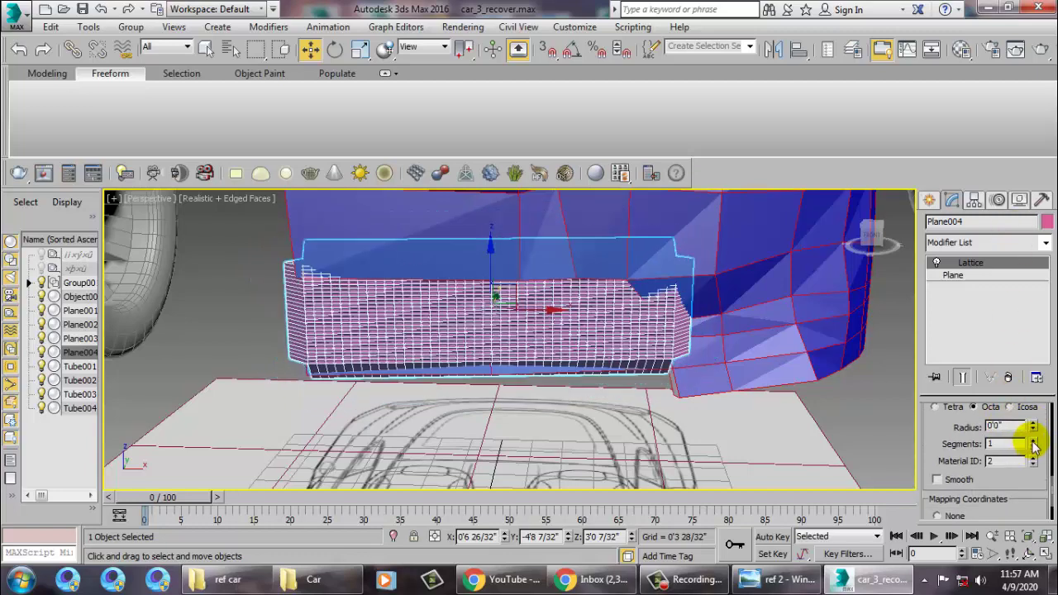
pyautogui.moveTo(1020, 447); pyautogui.dragTo(1020, 399)
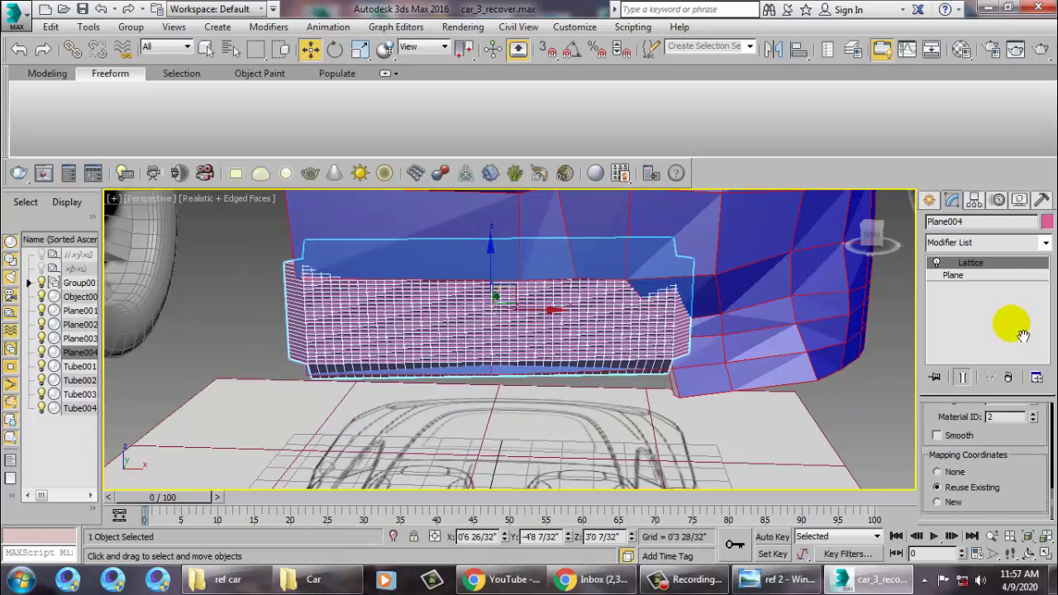
pyautogui.moveTo(1023, 335); pyautogui.dragTo(1003, 570)
pyautogui.moveTo(1032, 436)
pyautogui.mouseDown()
pyautogui.moveTo(1048, 454)
pyautogui.moveTo(1034, 438)
pyautogui.mouseUp()
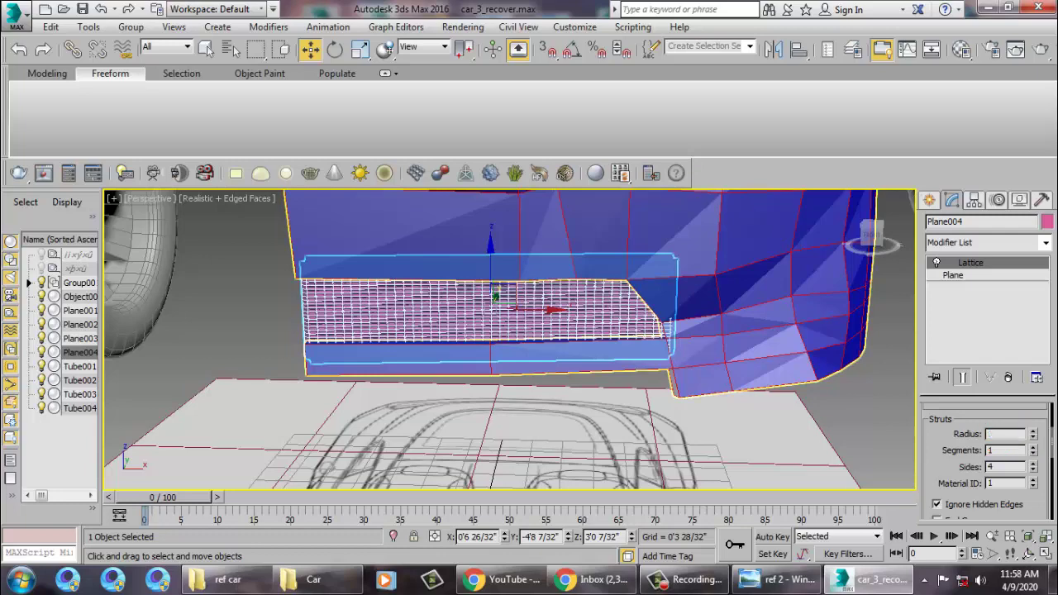
pyautogui.write('0.02')
pyautogui.click(1022, 453)
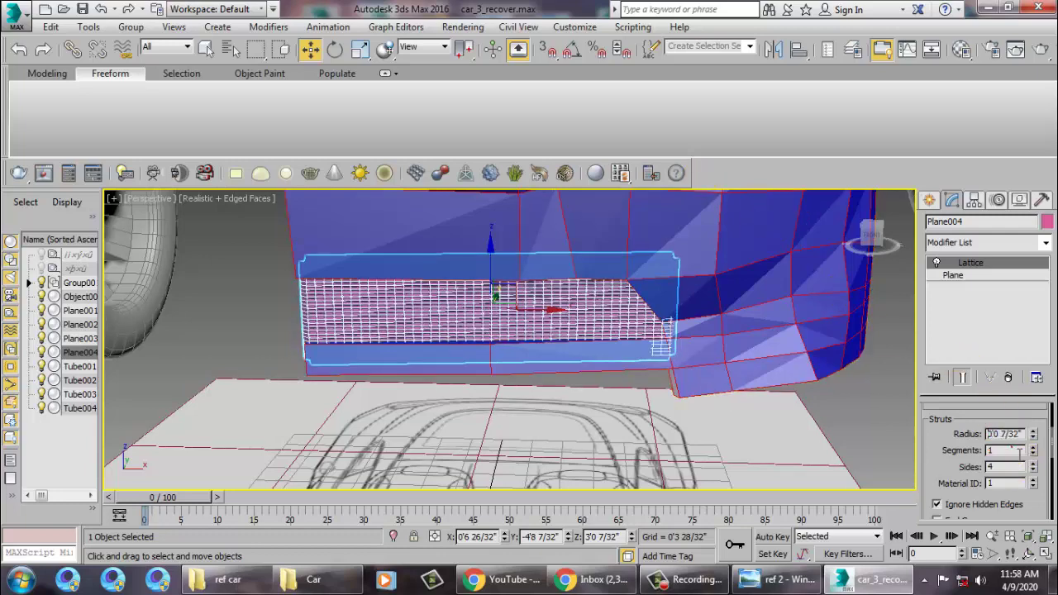
pyautogui.moveTo(884, 356)
pyautogui.keyDown('alt'); pyautogui.mouseDown(button='middle')
pyautogui.moveTo(546, 265)
pyautogui.moveTo(524, 279)
pyautogui.mouseUp(button='middle'); pyautogui.keyUp('alt')
# Test a strut radius of 0.05 and a joint radius of 0.2
pyautogui.scroll(5, 633, 302)
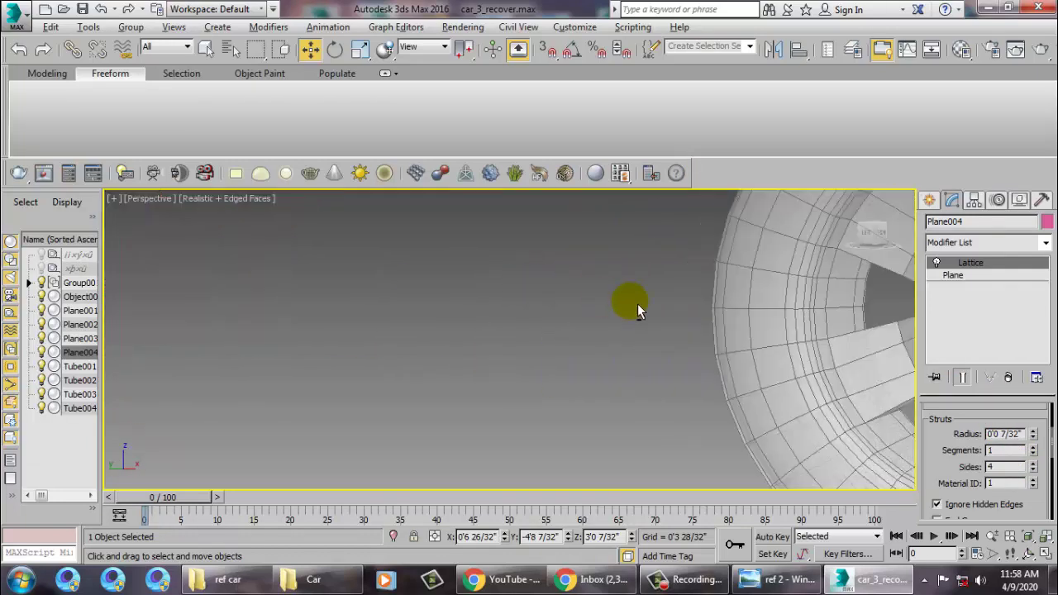
pyautogui.scroll(-3, 700, 339)
pyautogui.scroll(2, 567, 314)
pyautogui.write('0.05')
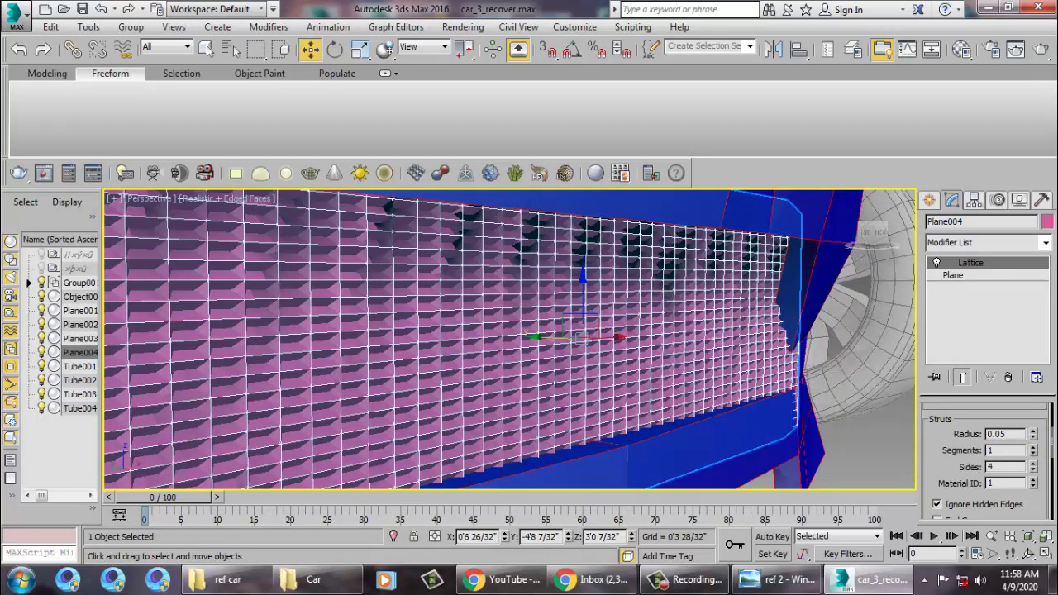
pyautogui.press('Return')
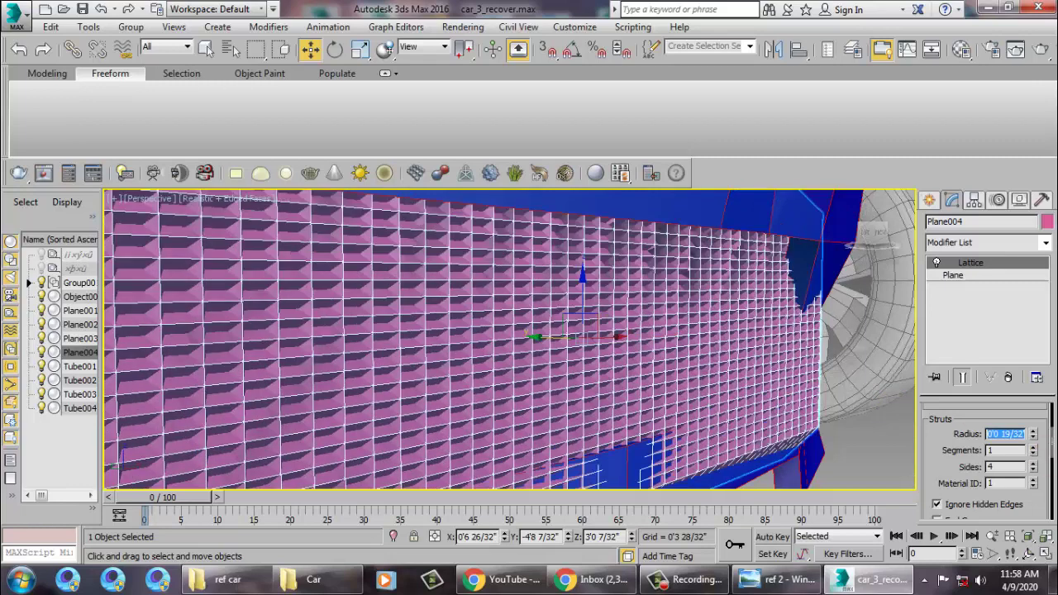
pyautogui.scroll(-3, 991, 389)
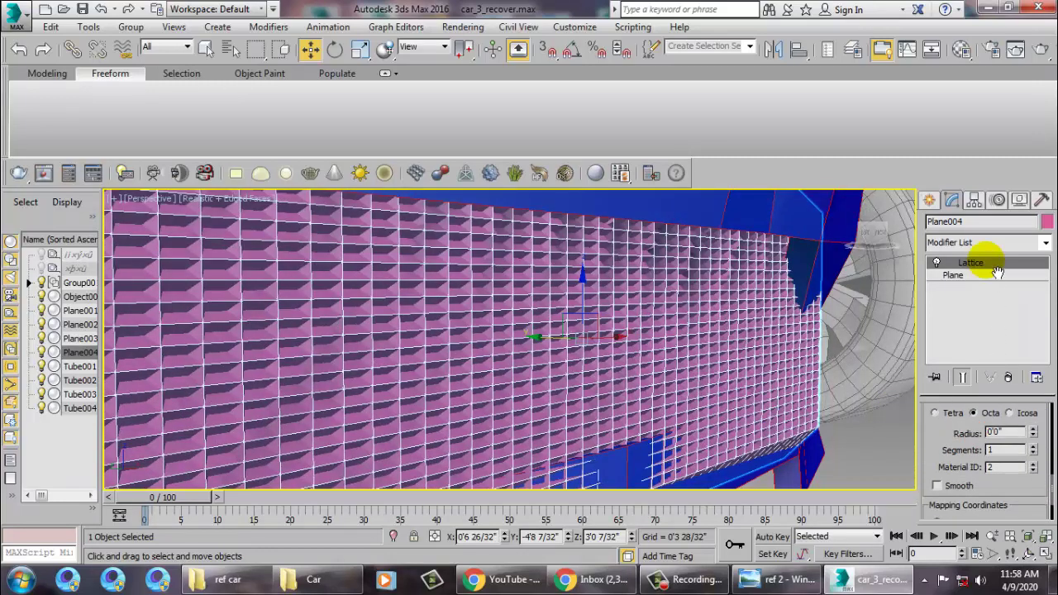
pyautogui.doubleClick(1004, 462)
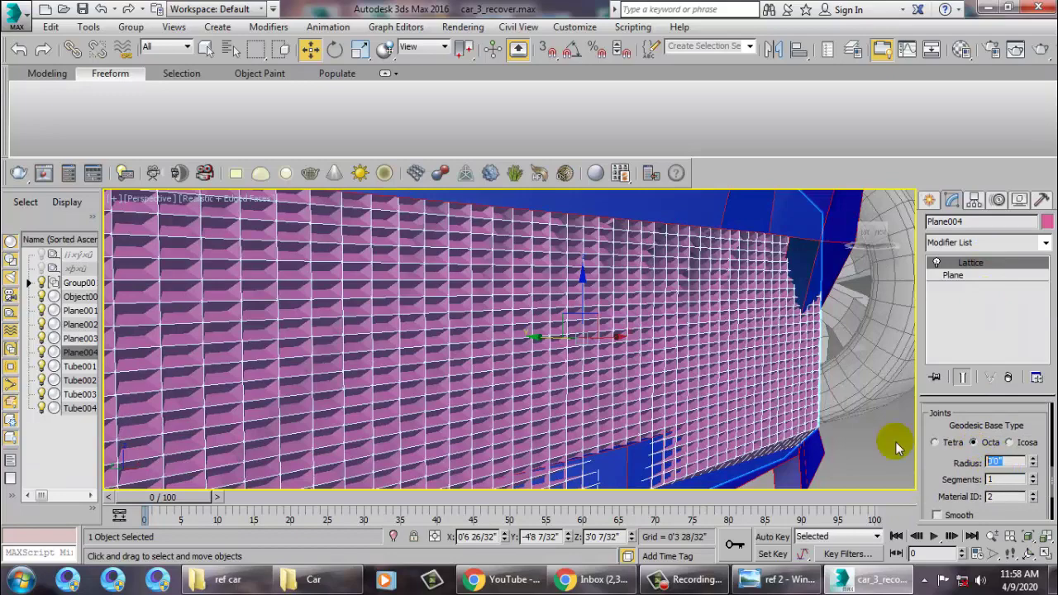
pyautogui.write('0.2')
pyautogui.press('Return')
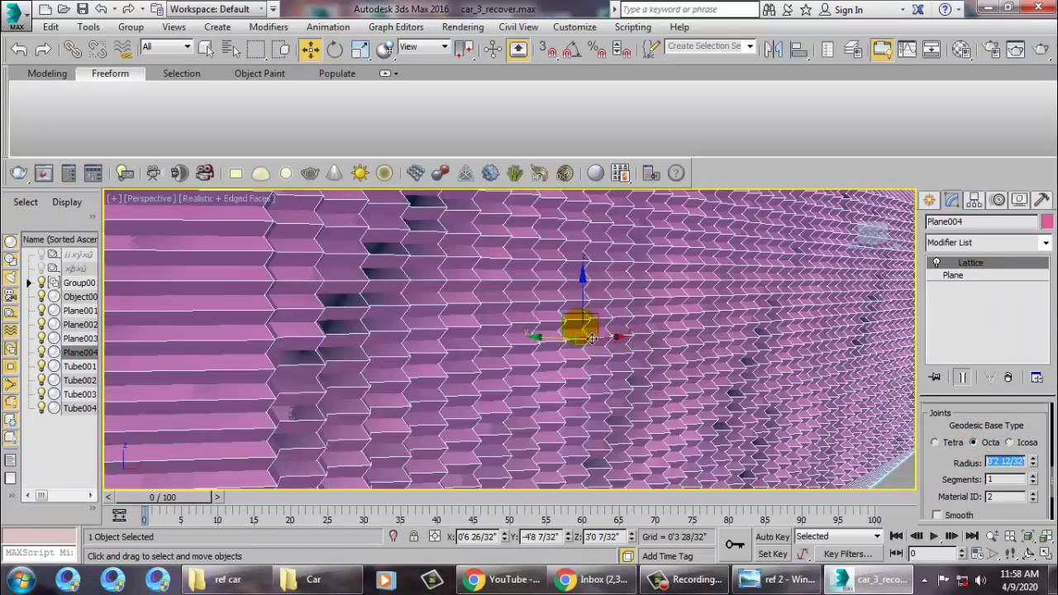
# Reset the Lattice joint radius back to 0'0"
pyautogui.scroll(-5, 588, 330)
pyautogui.scroll(-3, 608, 333)
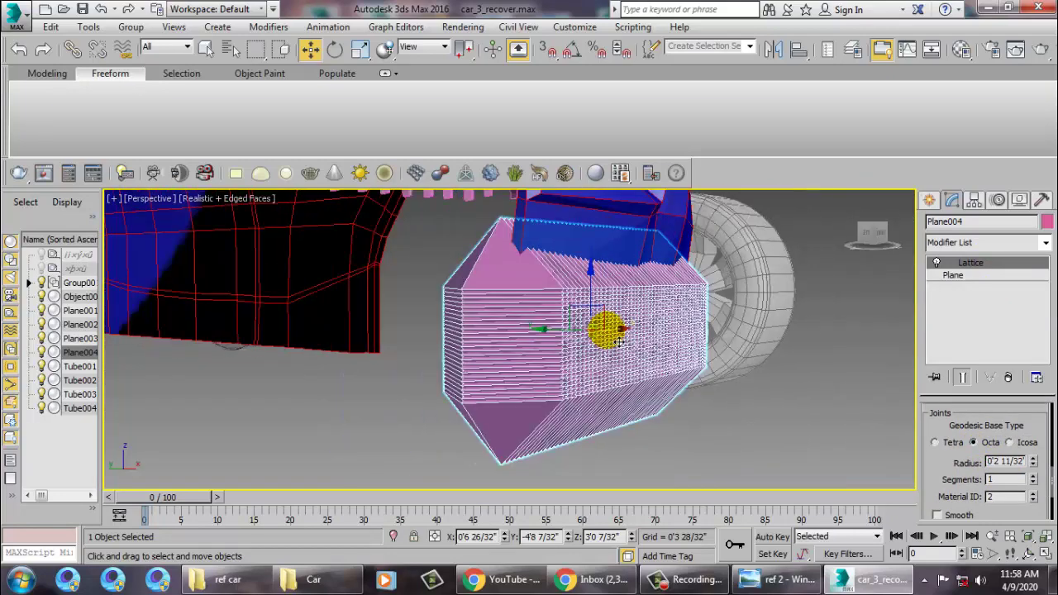
pyautogui.rightClick(1033, 468)
pyautogui.scroll(-2, 931, 494)
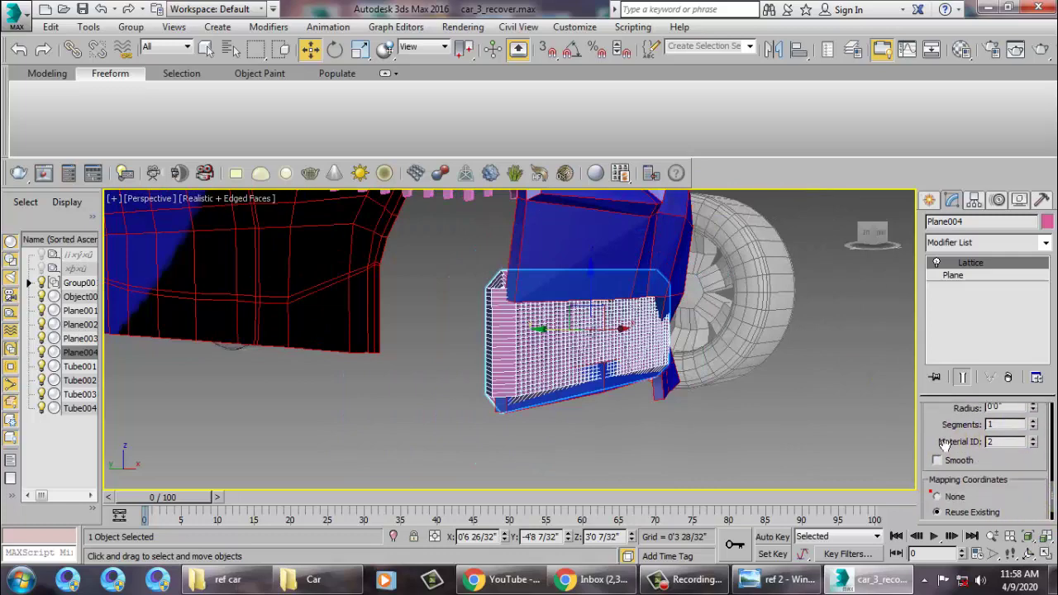
pyautogui.scroll(2, 1028, 500)
# Reset the strut radius to zero, then raise it to 0'0 3/32"
pyautogui.rightClick(1032, 442)
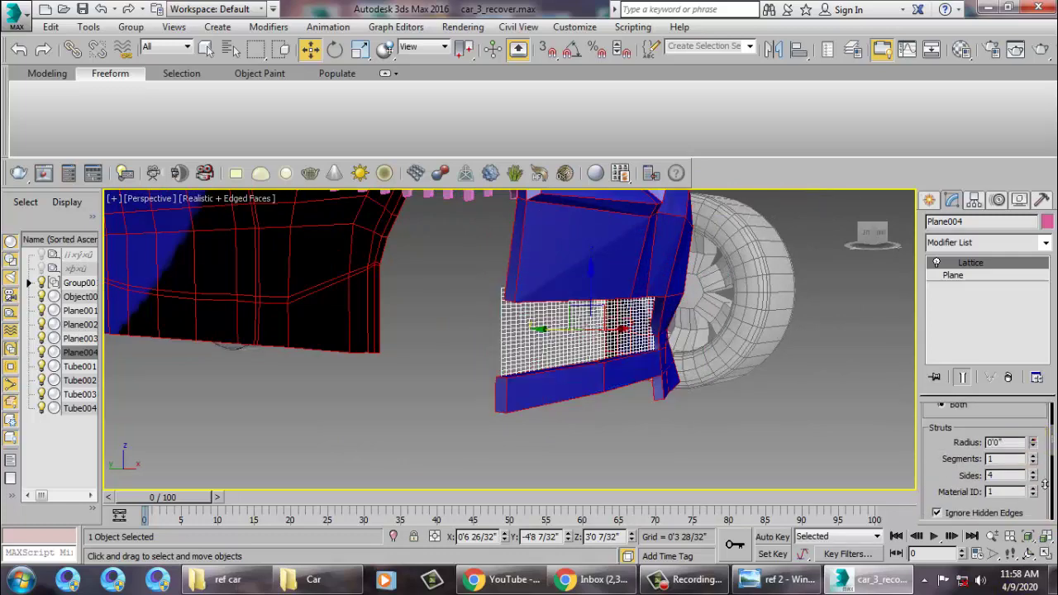
pyautogui.keyDown('alt'); pyautogui.moveTo(761, 394); pyautogui.dragTo(603, 371, button='middle'); pyautogui.keyUp('alt')
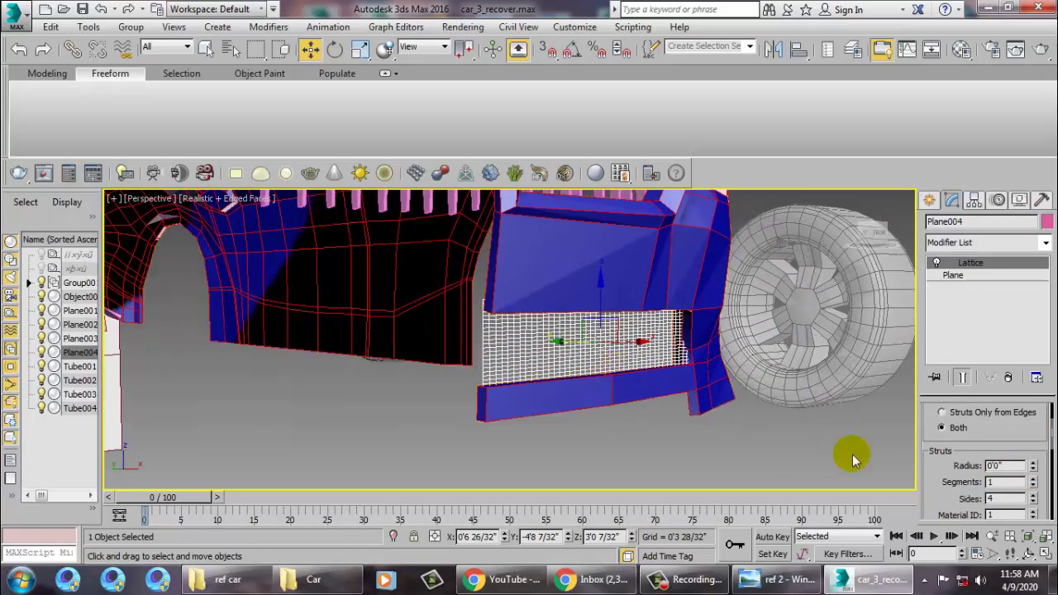
pyautogui.moveTo(1039, 467); pyautogui.dragTo(1048, 470)
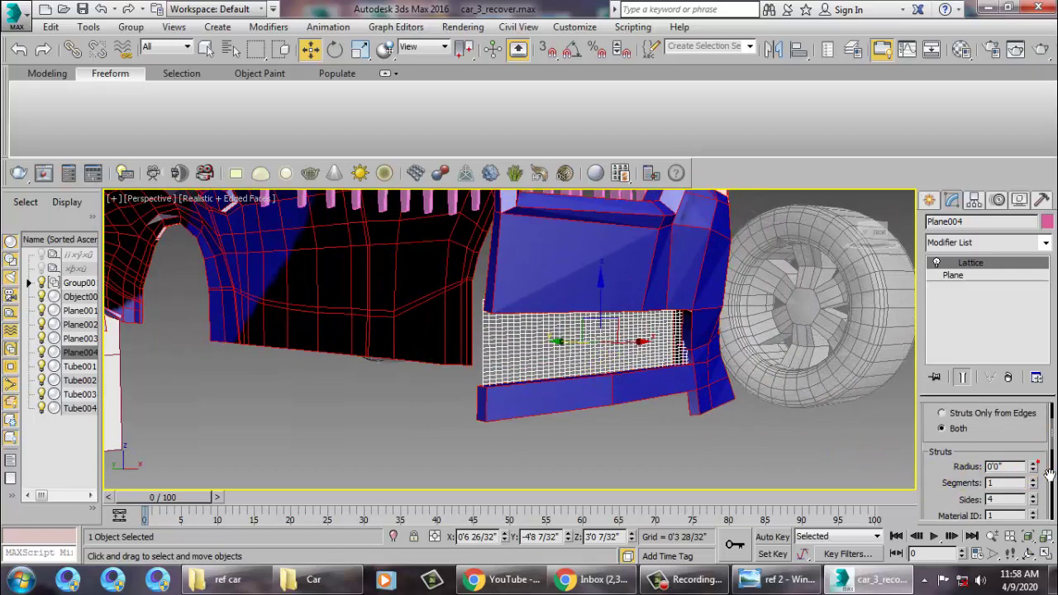
pyautogui.click(1033, 466)
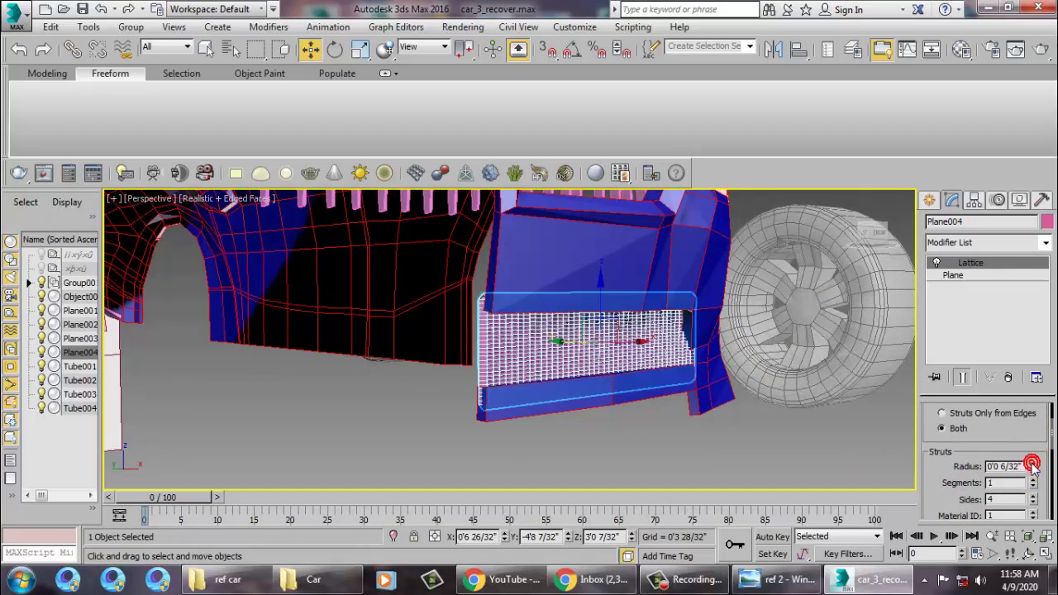
pyautogui.click(1000, 467)
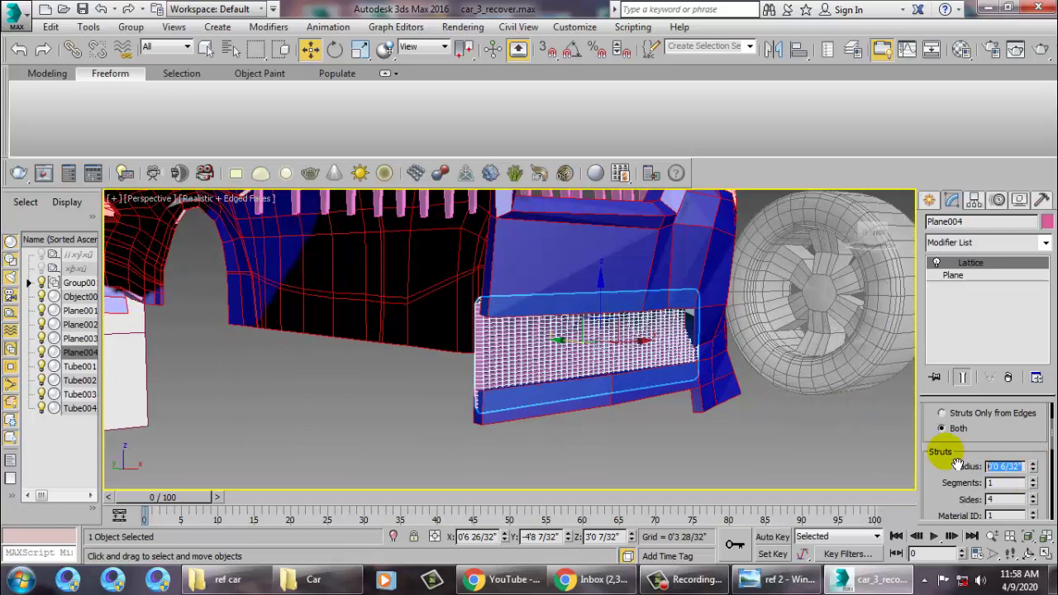
pyautogui.moveTo(1033, 466); pyautogui.dragTo(1032, 464)
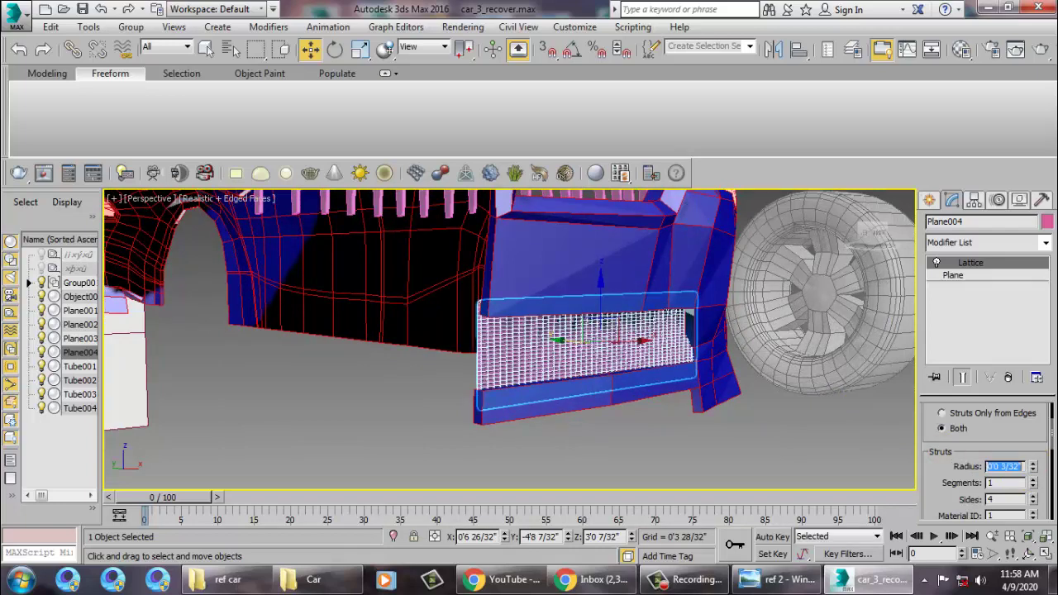
# Reselect the lattice grille and shrink the joint radius to small beads
pyautogui.scroll(3, 590, 390)
pyautogui.scroll(3, 637, 343)
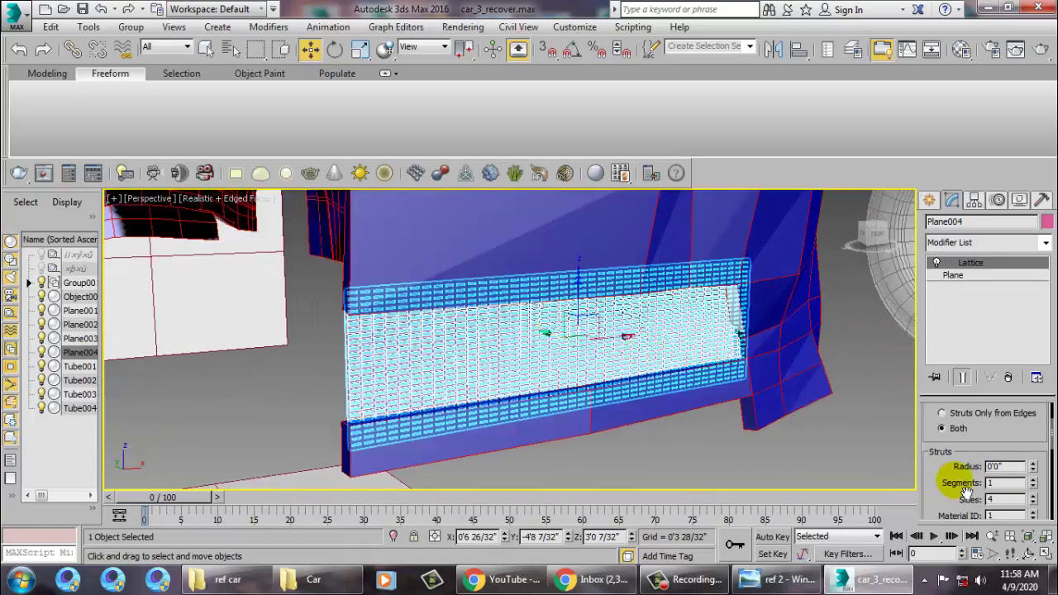
pyautogui.scroll(-3, 800, 427)
pyautogui.click(685, 394)
pyautogui.click(538, 323)
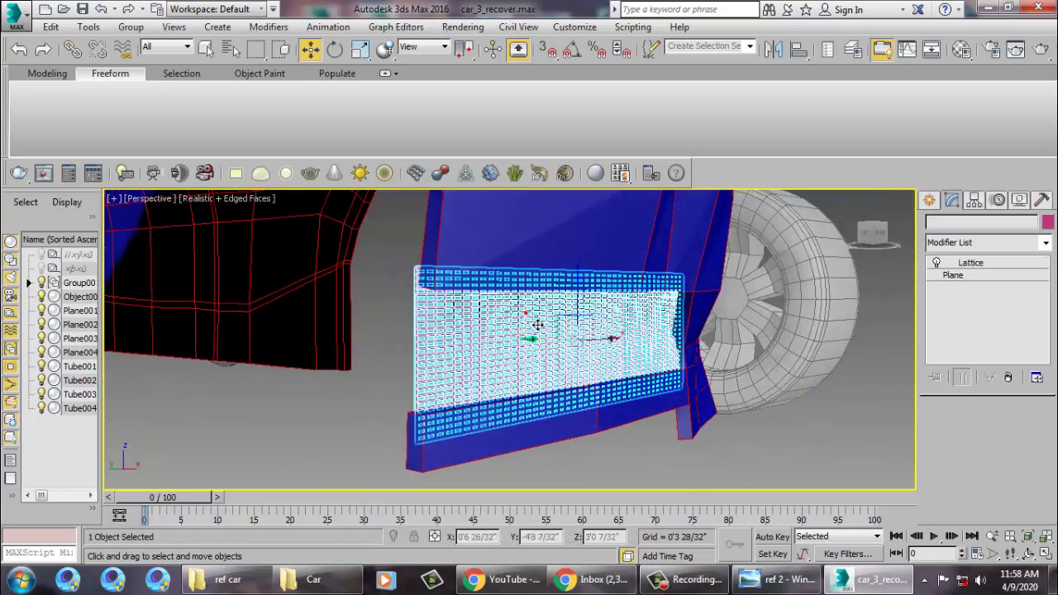
pyautogui.moveTo(1022, 499); pyautogui.dragTo(1004, 376)
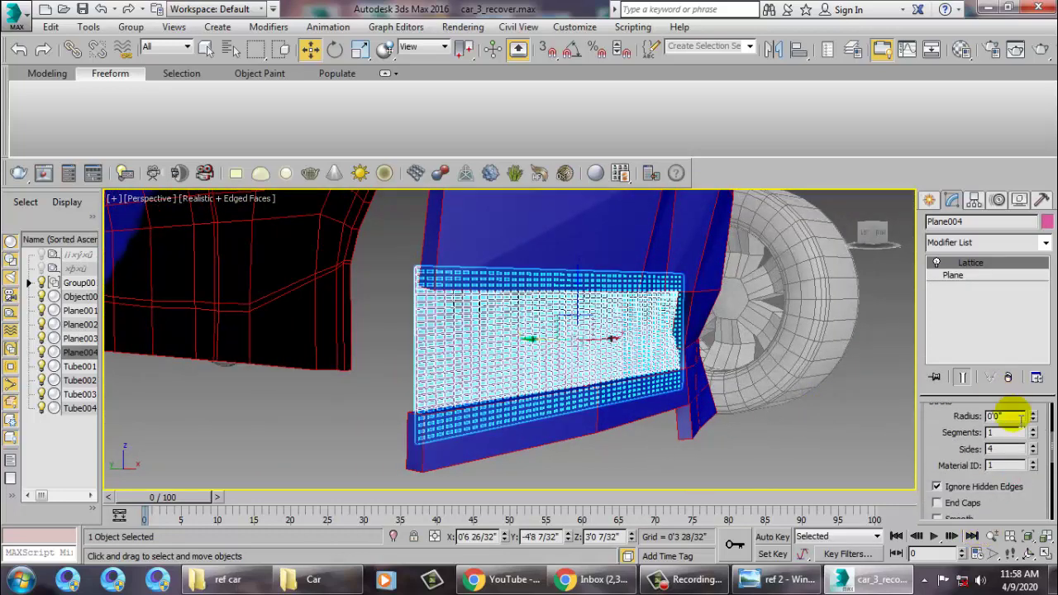
pyautogui.moveTo(1016, 506); pyautogui.dragTo(1023, 390)
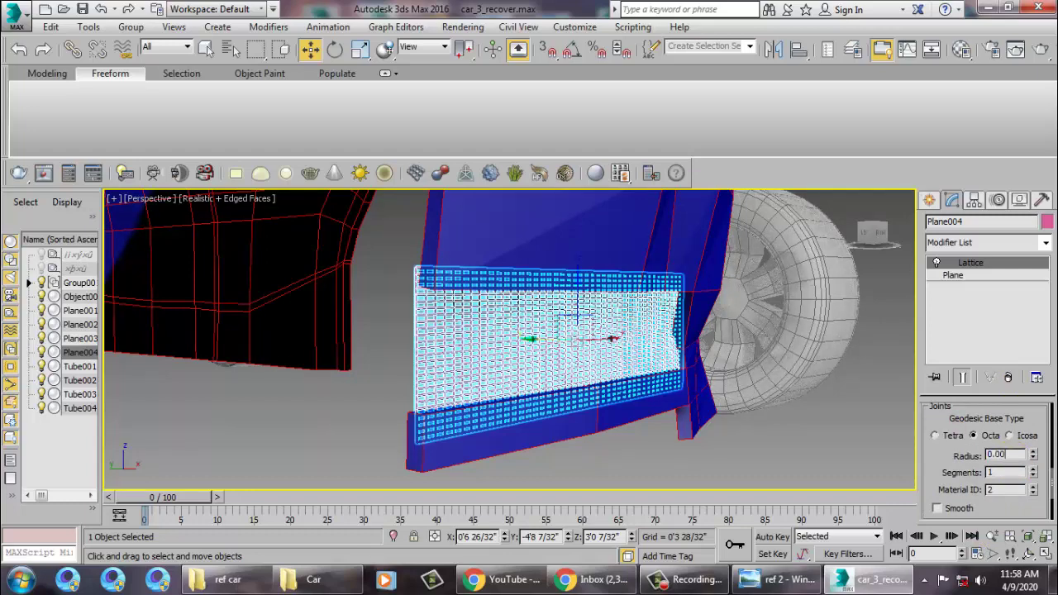
pyautogui.press('Return')
# Set the Lattice strut radius to 0
pyautogui.scroll(2, 992, 425)
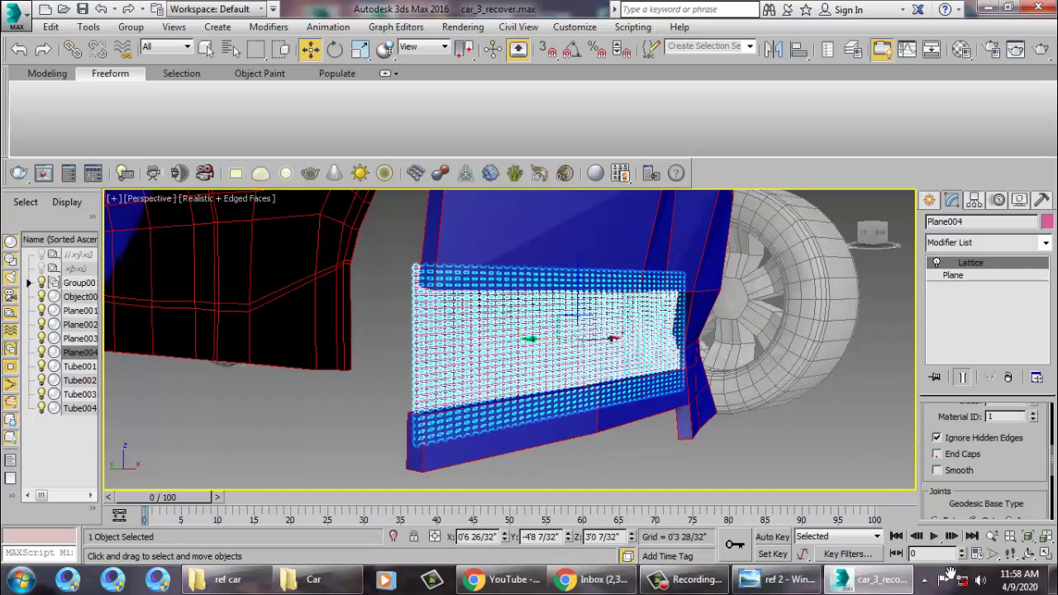
pyautogui.scroll(1, 992, 424)
pyautogui.scroll(2, 992, 425)
pyautogui.click(1005, 460)
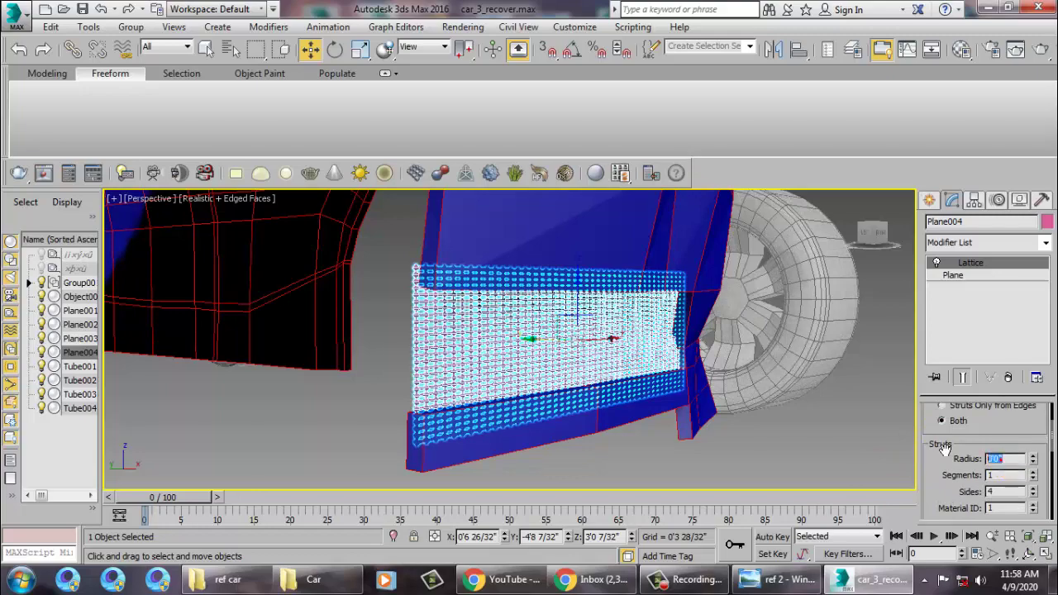
pyautogui.write('0')
pyautogui.press('Return')
# Try strut radius values of 2, 4 and 0.5 on the lattice grille
pyautogui.keyDown('alt'); pyautogui.moveTo(649, 472); pyautogui.dragTo(444, 378, button='middle'); pyautogui.keyUp('alt')
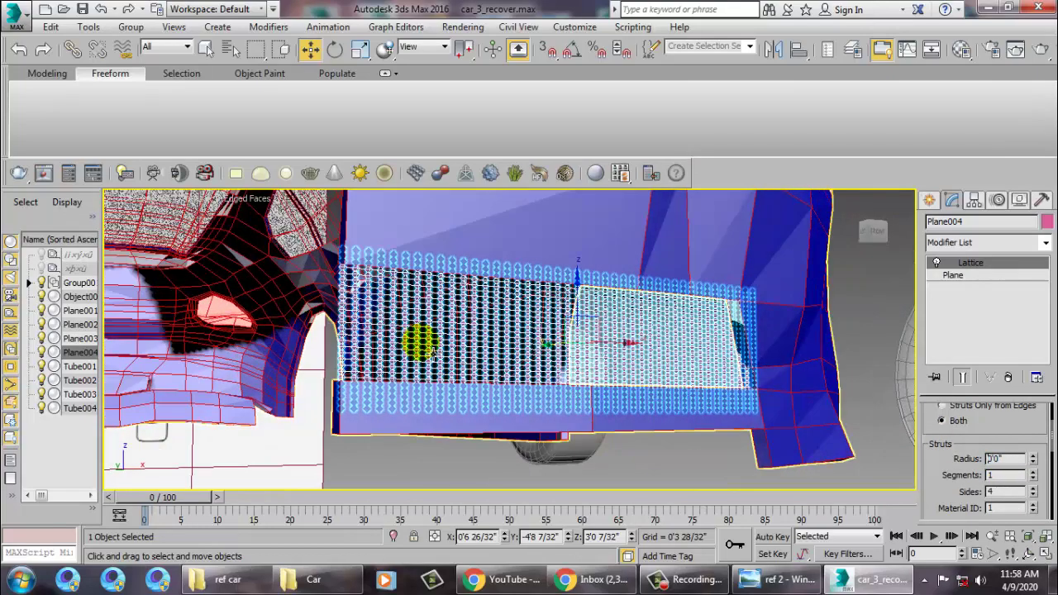
pyautogui.scroll(5, 444, 378)
pyautogui.click(1010, 465)
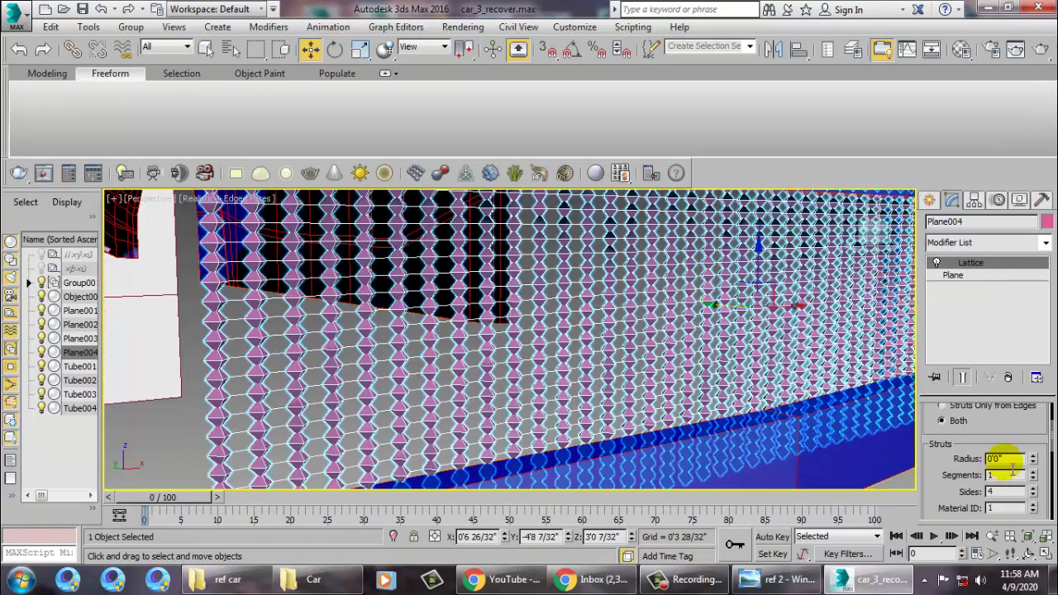
pyautogui.write('0.2')
pyautogui.press('Return')
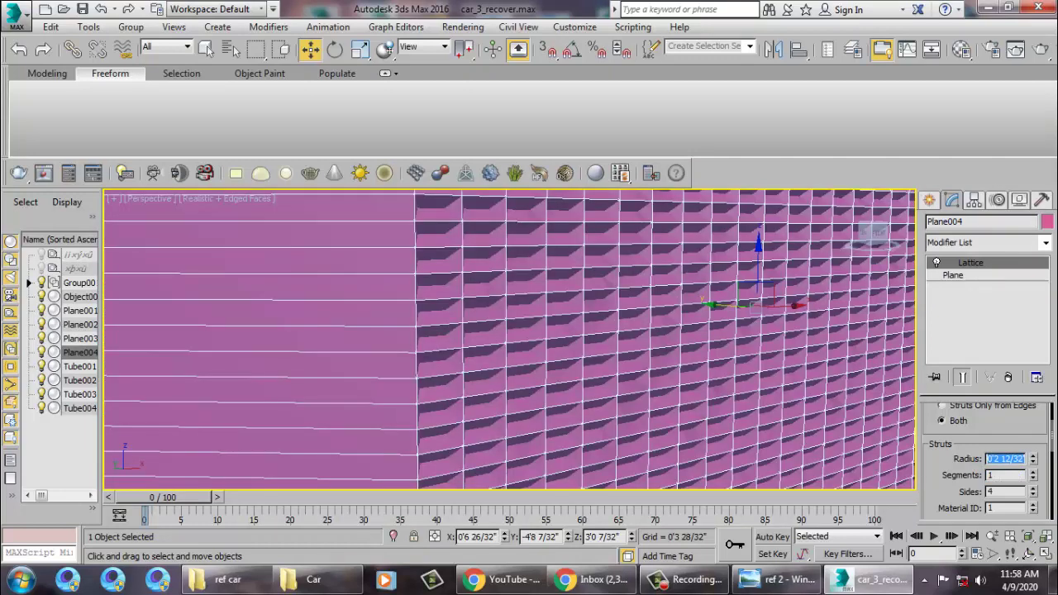
pyautogui.write('0')
pyautogui.press('Return')
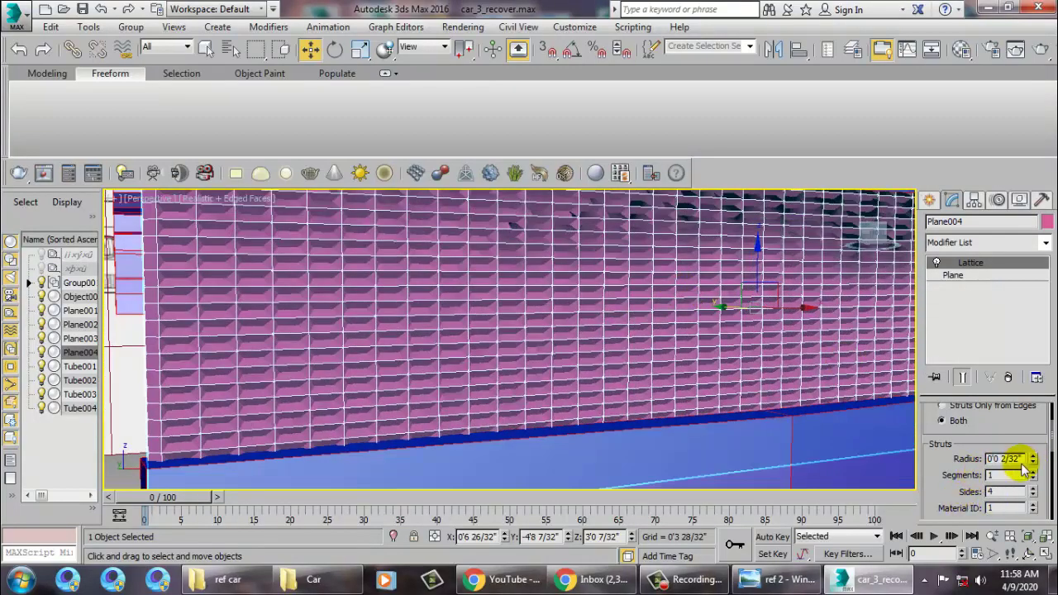
pyautogui.click(1016, 458)
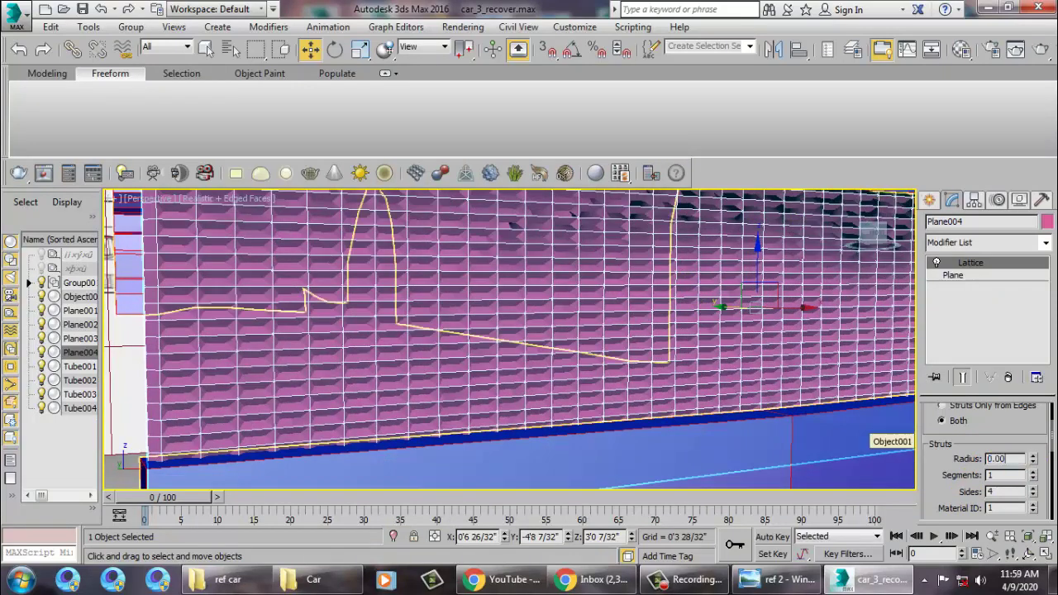
pyautogui.write('4')
pyautogui.press('Return')
pyautogui.write('0.')
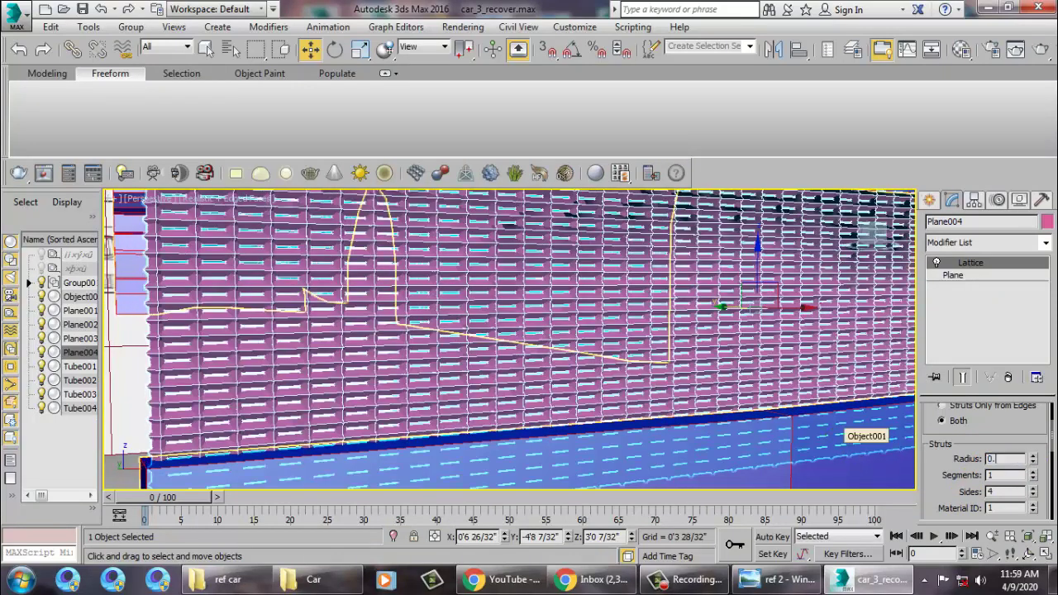
pyautogui.write('5')
pyautogui.press('Return')
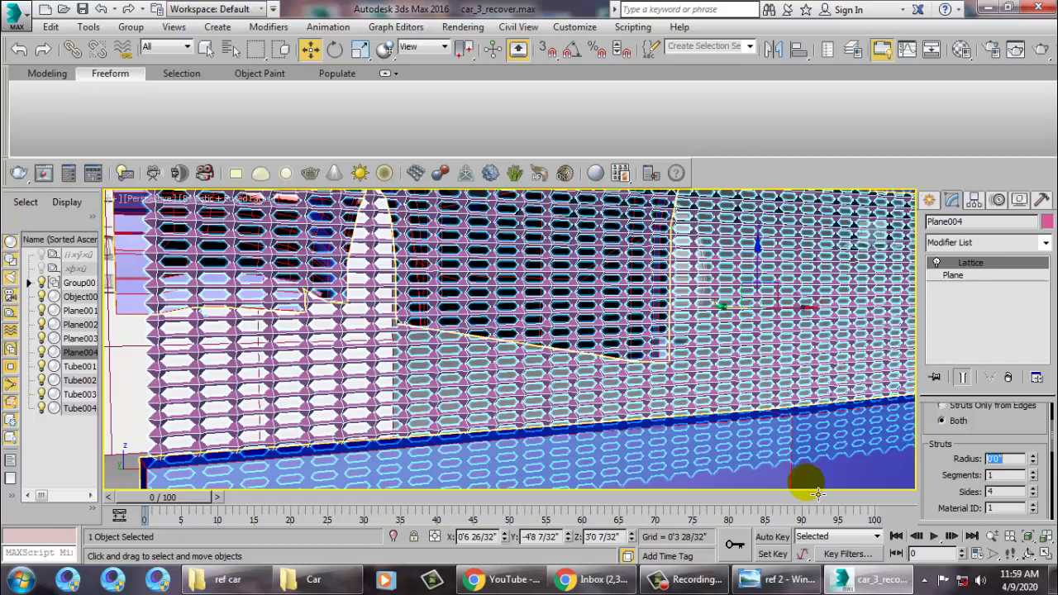
# Adjust the Lattice joint radius between tiny dots and larger joints
pyautogui.scroll(-5, 936, 478)
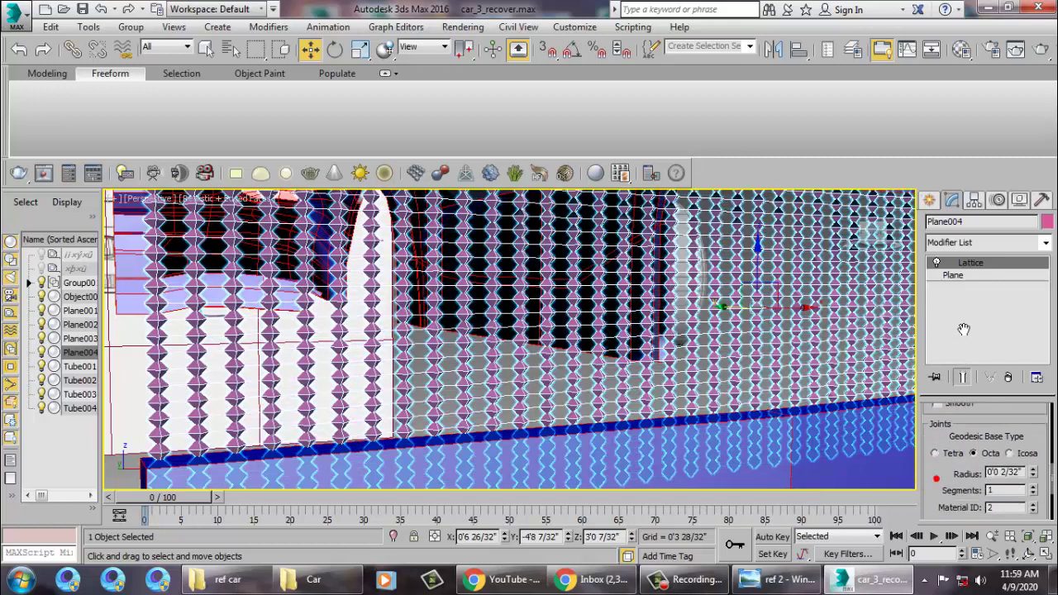
pyautogui.click(1032, 438)
pyautogui.write('0.002')
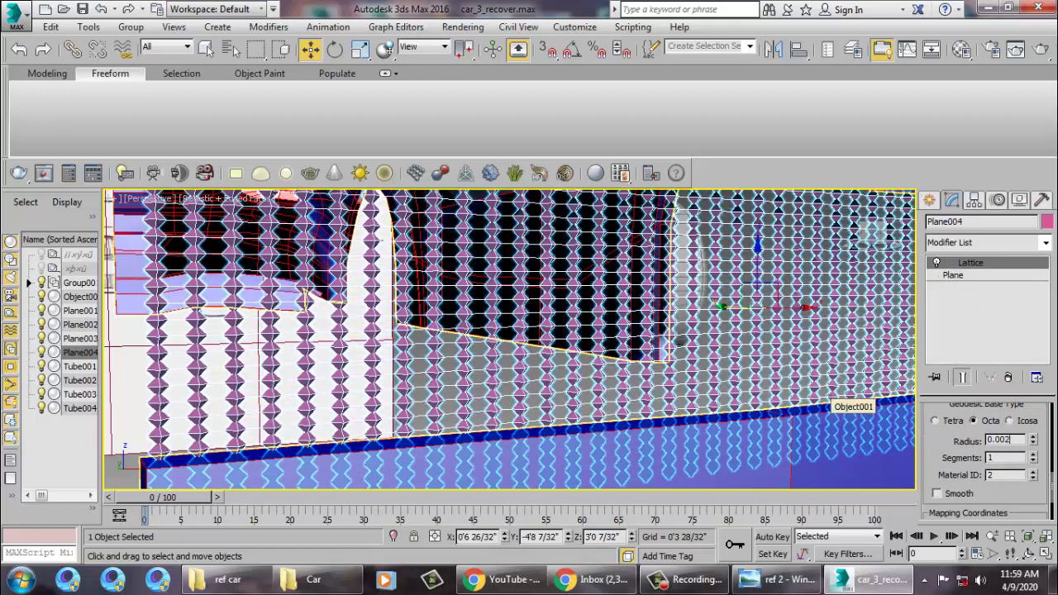
pyautogui.press('Return')
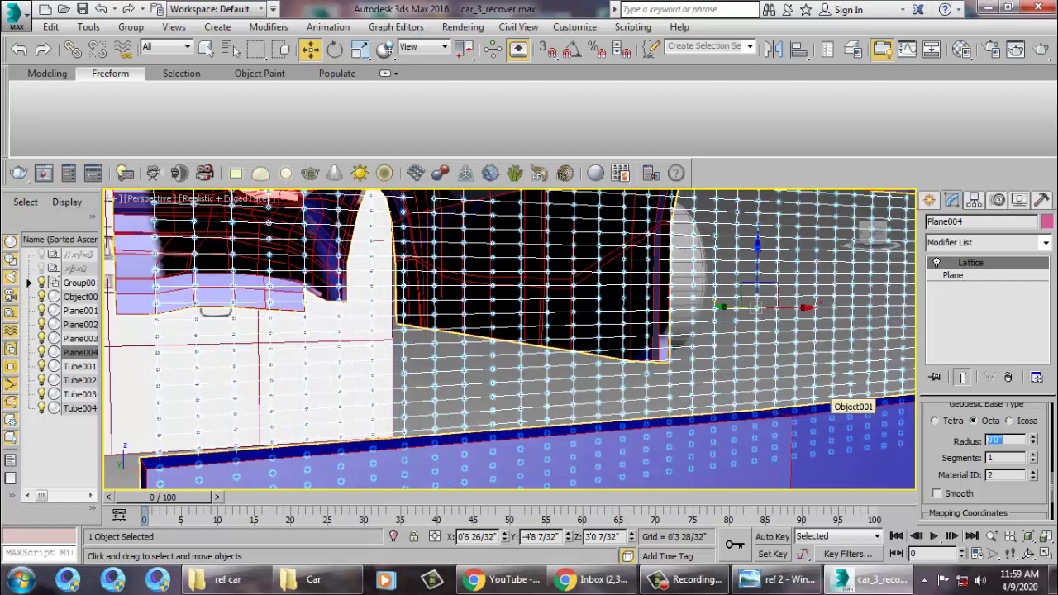
pyautogui.press('Return')
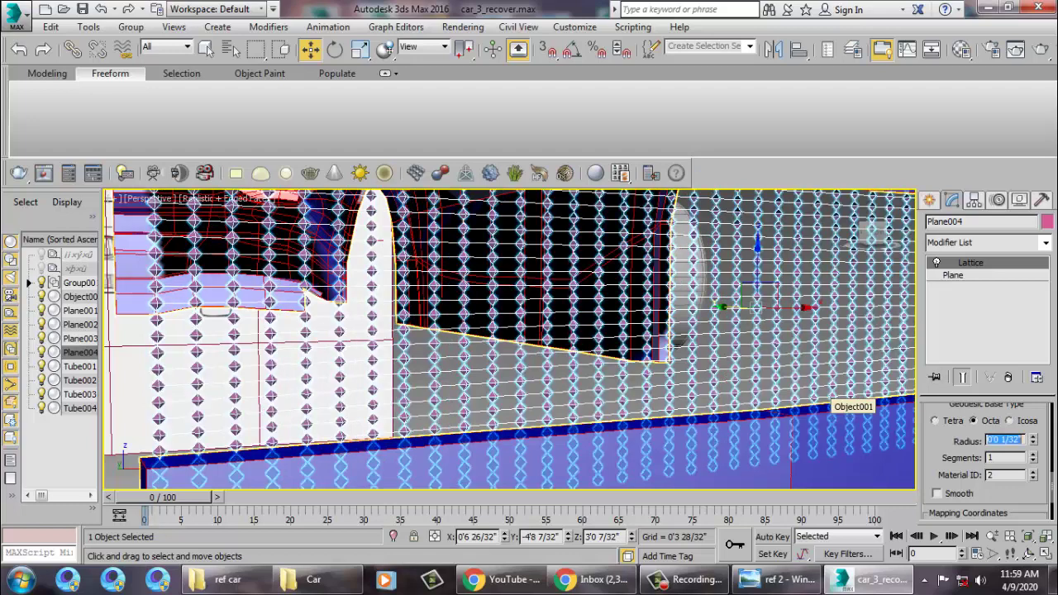
pyautogui.moveTo(946, 461); pyautogui.dragTo(943, 543)
pyautogui.moveTo(953, 430); pyautogui.dragTo(950, 504)
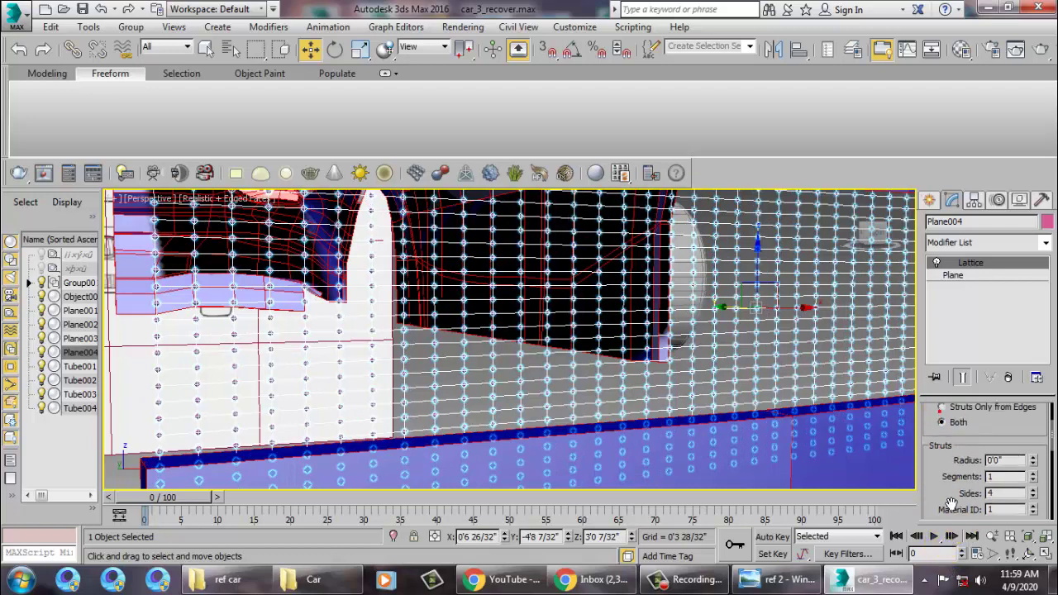
# Set the strut radius to 3, giving 0'0 1/32" struts with small rectangular openings
pyautogui.doubleClick(1015, 461)
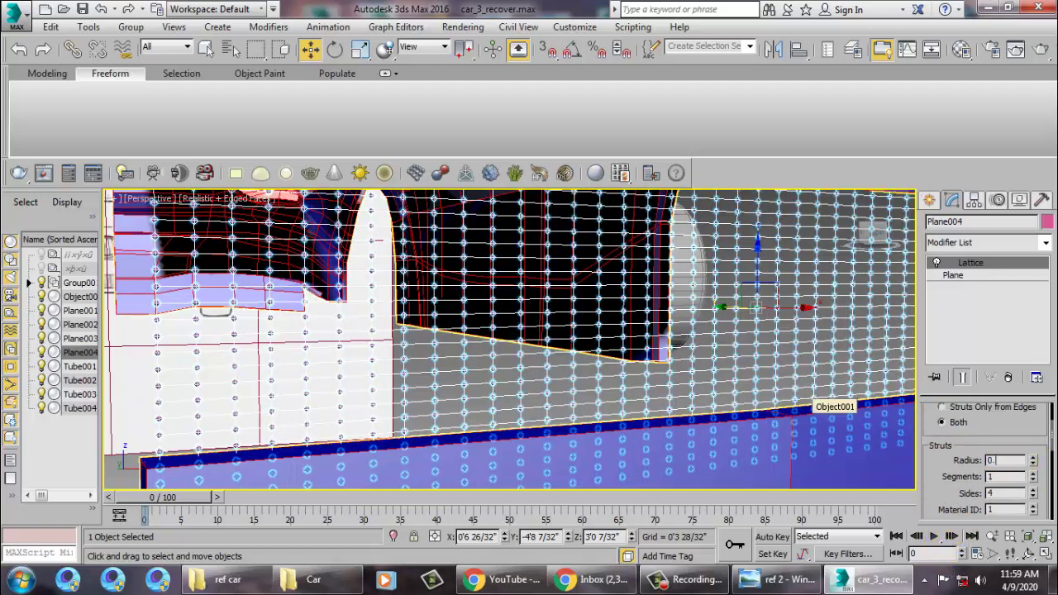
pyautogui.write('3')
pyautogui.press('Return')
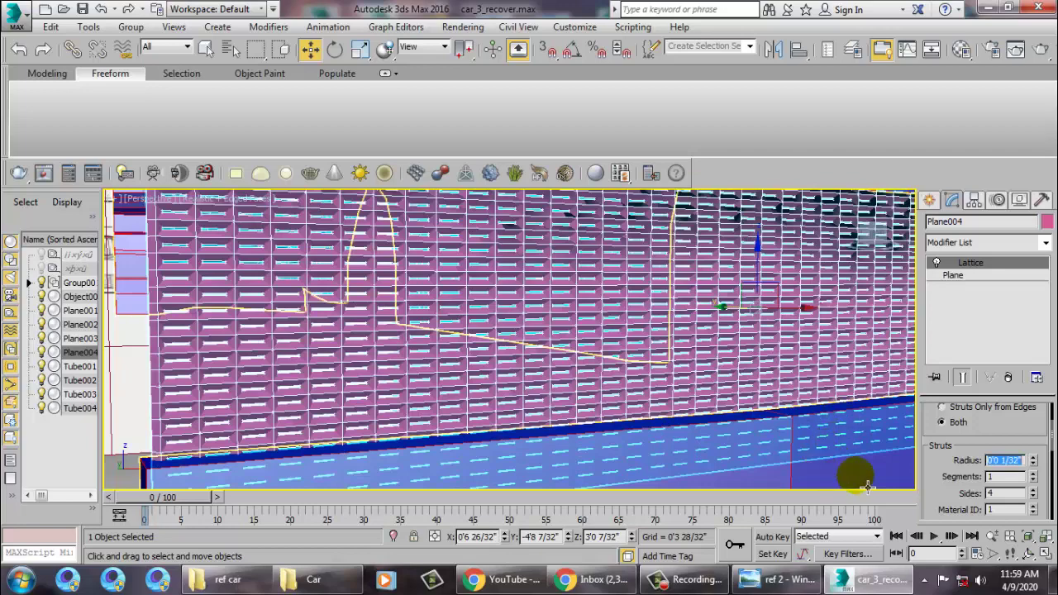
pyautogui.scroll(-3, 958, 496)
pyautogui.scroll(-2, 976, 514)
# Set the lattice Joints Radius to 0 so only a flat fine mesh remains
pyautogui.doubleClick(996, 494)
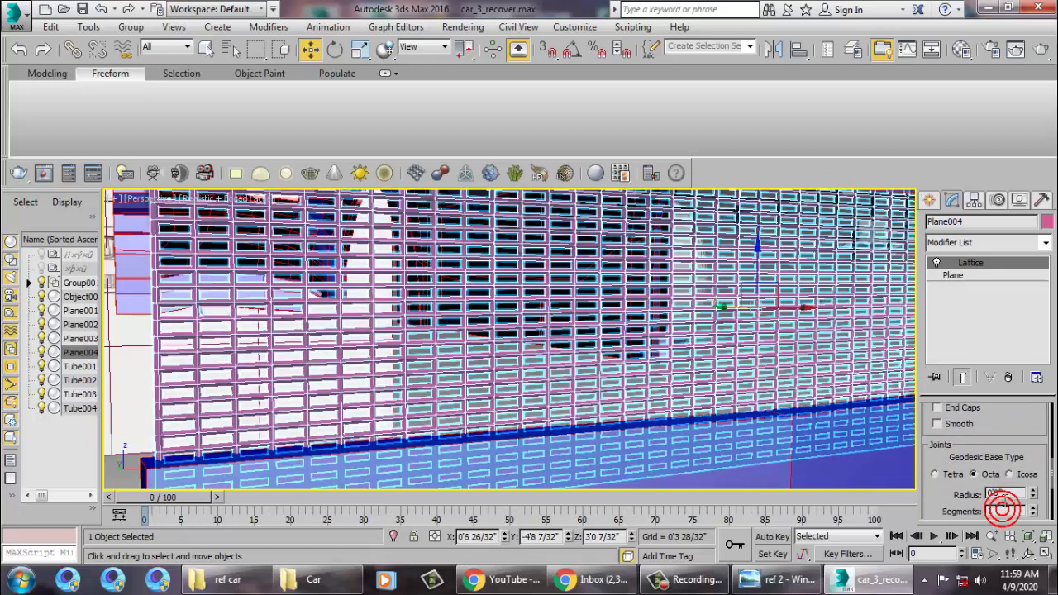
pyautogui.click(354, 278)
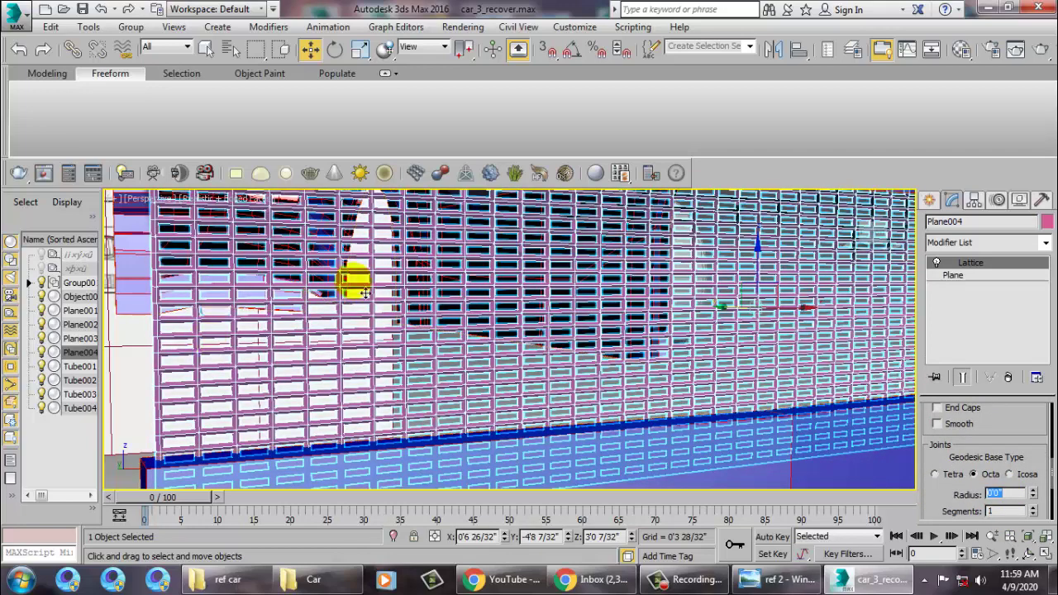
pyautogui.moveTo(751, 385)
pyautogui.keyDown('alt'); pyautogui.mouseDown(button='middle')
pyautogui.moveTo(770, 421)
pyautogui.moveTo(733, 374)
pyautogui.moveTo(540, 340)
pyautogui.moveTo(726, 354)
pyautogui.moveTo(736, 397)
pyautogui.mouseUp(button='middle'); pyautogui.keyUp('alt')
pyautogui.click(736, 375)
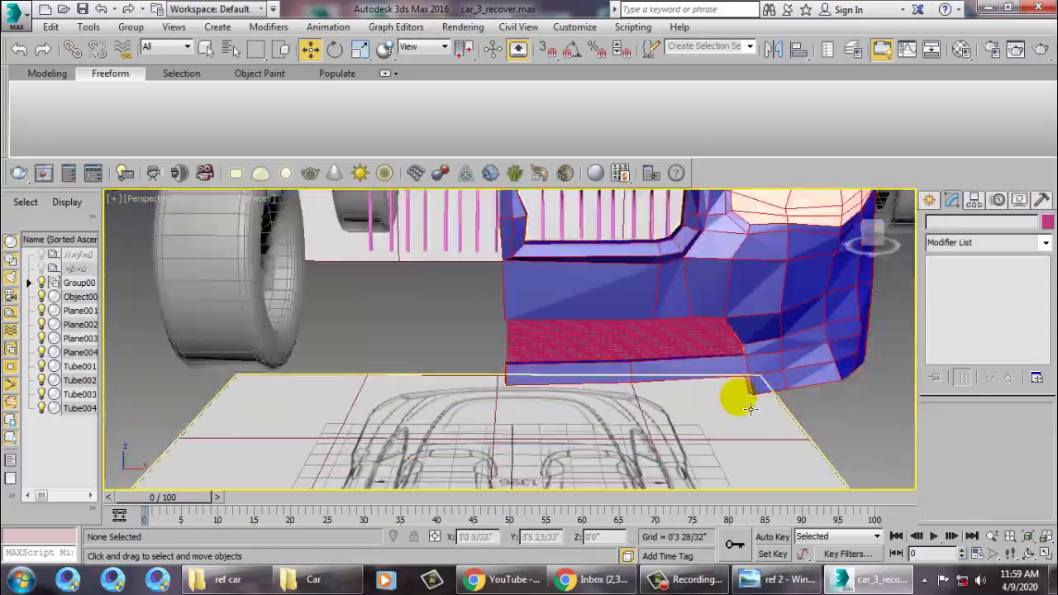
# Select the lattice and car body, then select the vertical grille bars and Group001
pyautogui.keyDown('alt'); pyautogui.moveTo(838, 405); pyautogui.dragTo(685, 403, button='middle'); pyautogui.keyUp('alt')
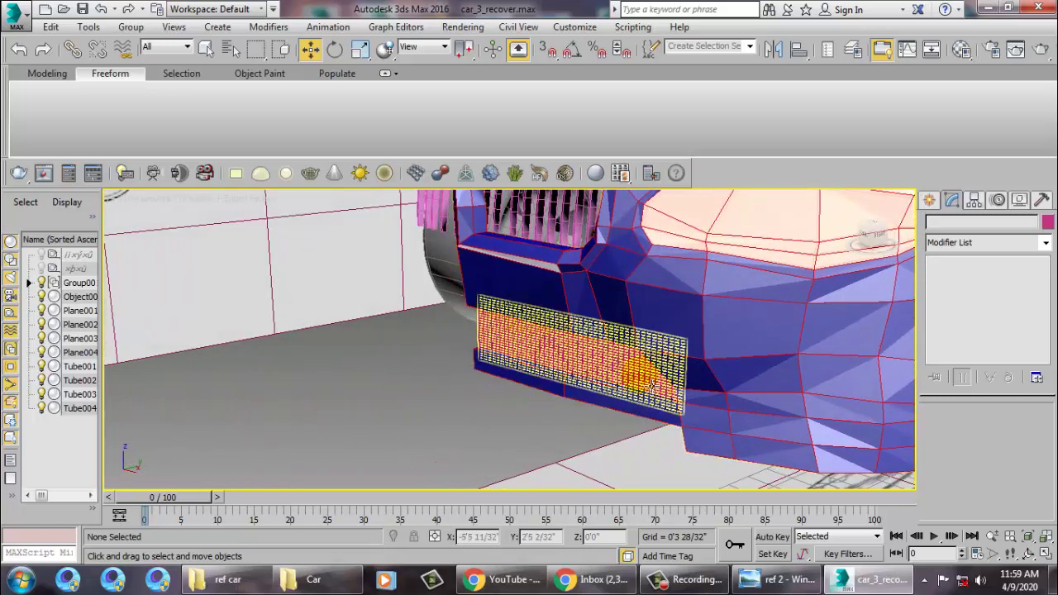
pyautogui.click(653, 389)
pyautogui.keyDown('ctrl'); pyautogui.click(760, 365); pyautogui.keyUp('ctrl')
pyautogui.press('z')
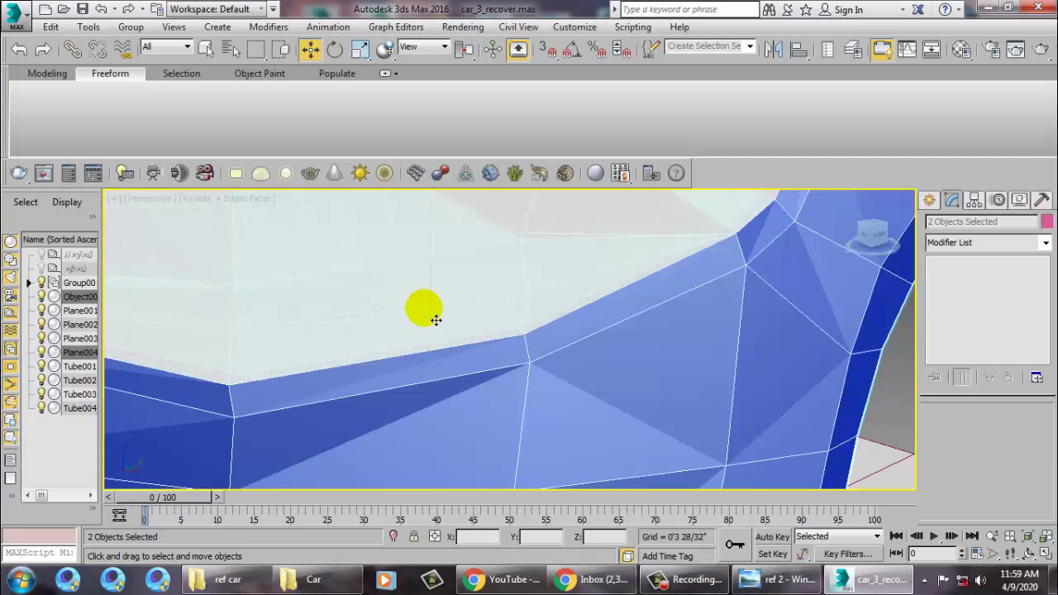
pyautogui.scroll(-5, 342, 219)
pyautogui.scroll(-3, 366, 260)
pyautogui.scroll(-2, 486, 345)
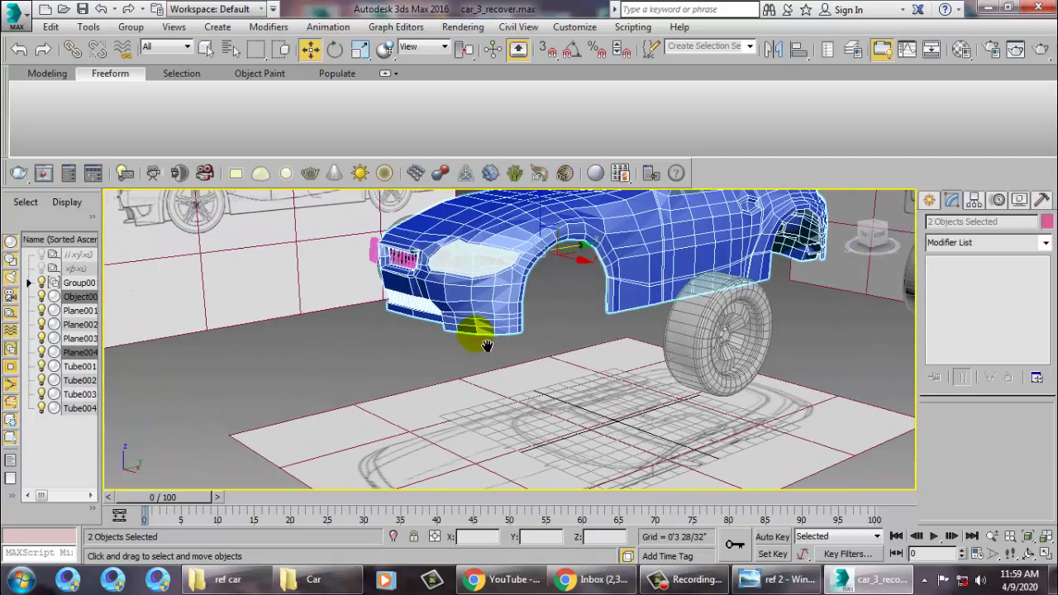
pyautogui.moveTo(486, 345)
pyautogui.keyDown('alt'); pyautogui.mouseDown(button='middle')
pyautogui.moveTo(538, 371)
pyautogui.moveTo(543, 514)
pyautogui.moveTo(444, 302)
pyautogui.moveTo(533, 321)
pyautogui.mouseUp(button='middle'); pyautogui.keyUp('alt')
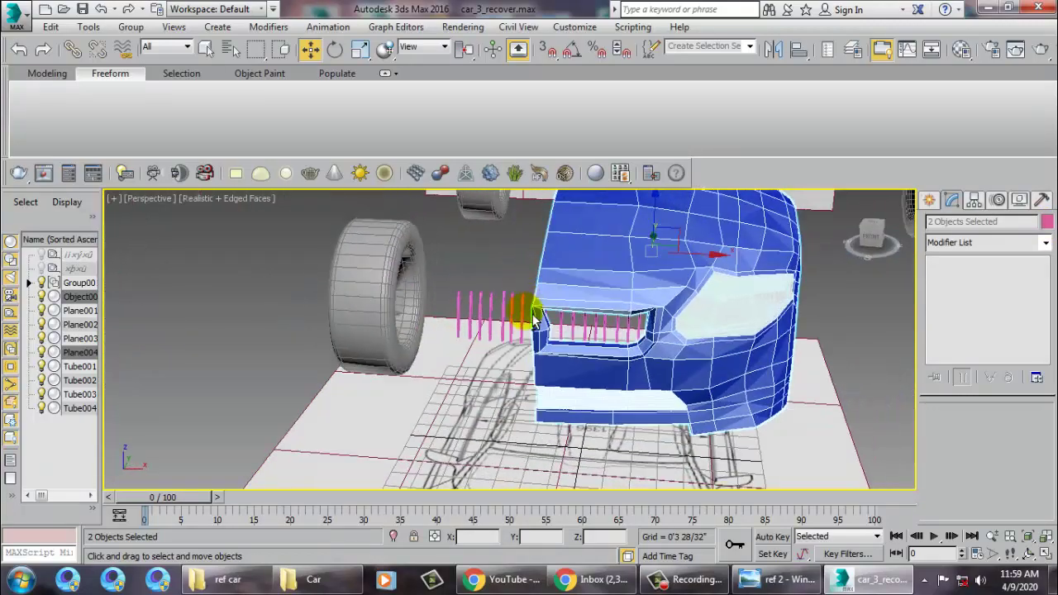
pyautogui.scroll(4, 625, 331)
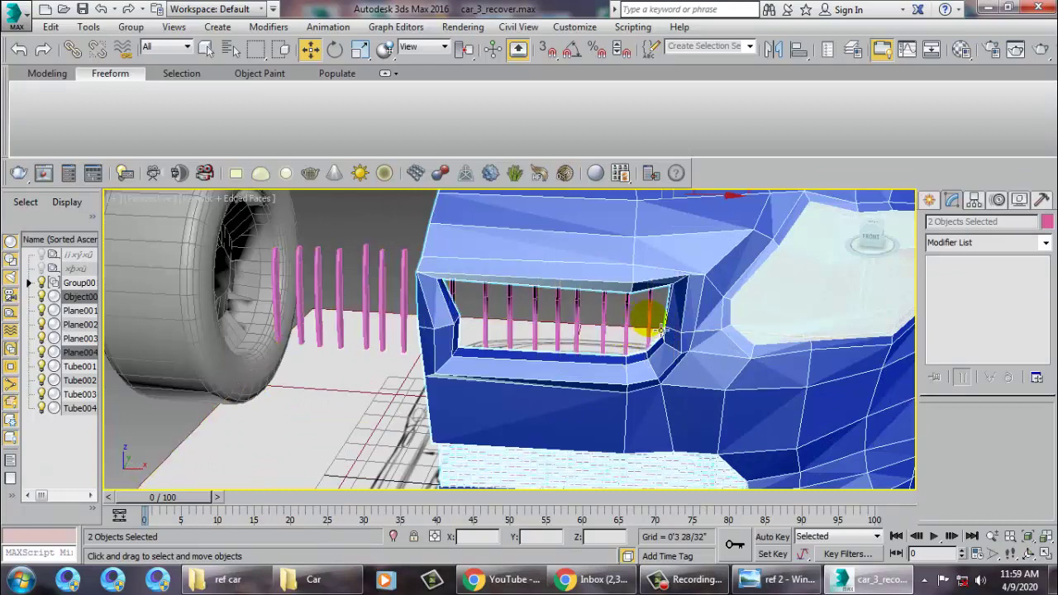
pyautogui.click(653, 322)
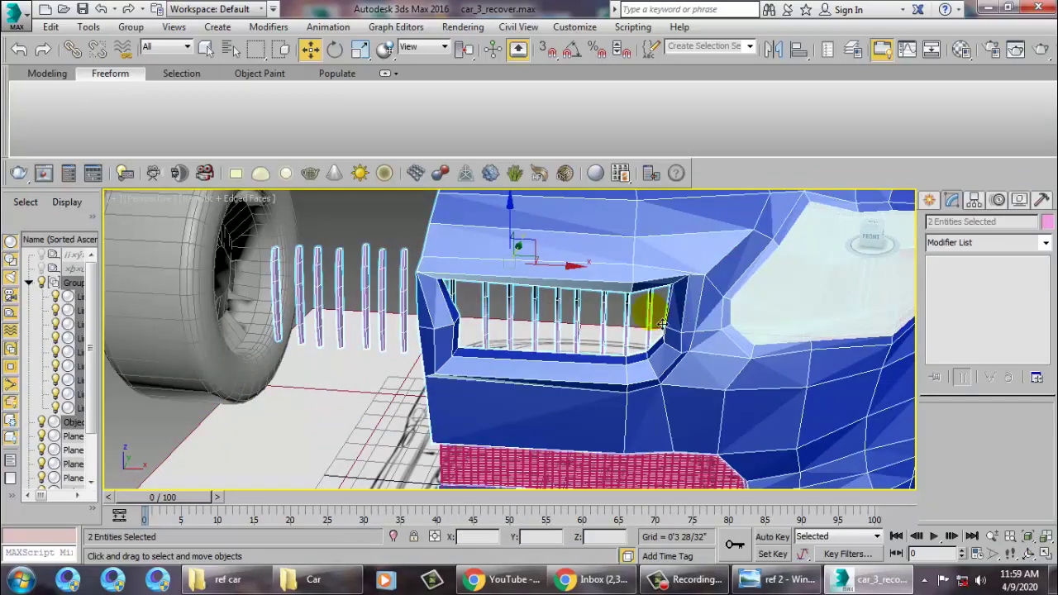
pyautogui.click(648, 322)
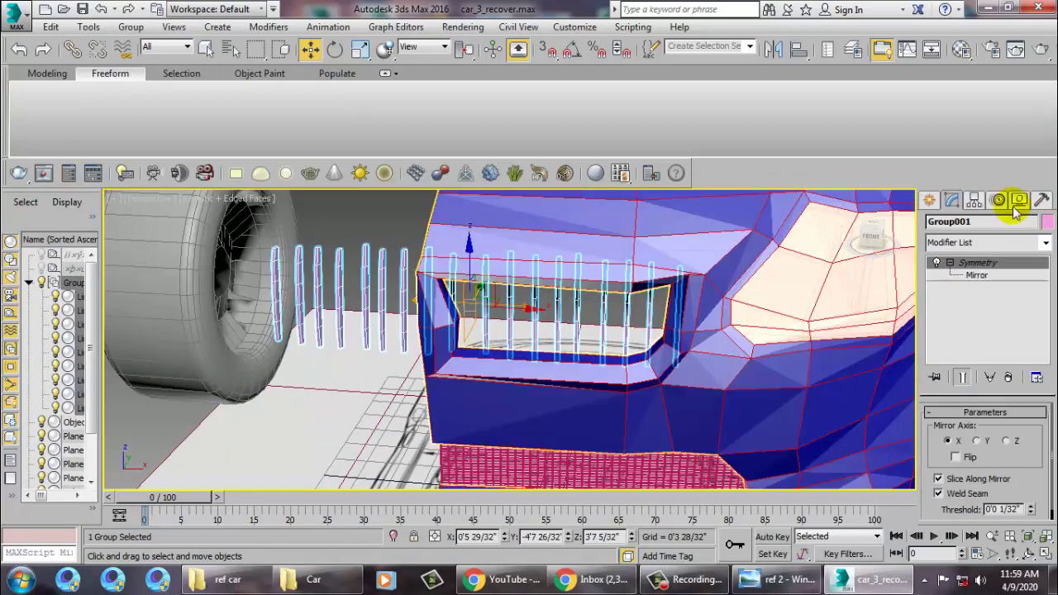
# Turn an empty Material Editor slot into a VRayMtl material
pyautogui.press('m')
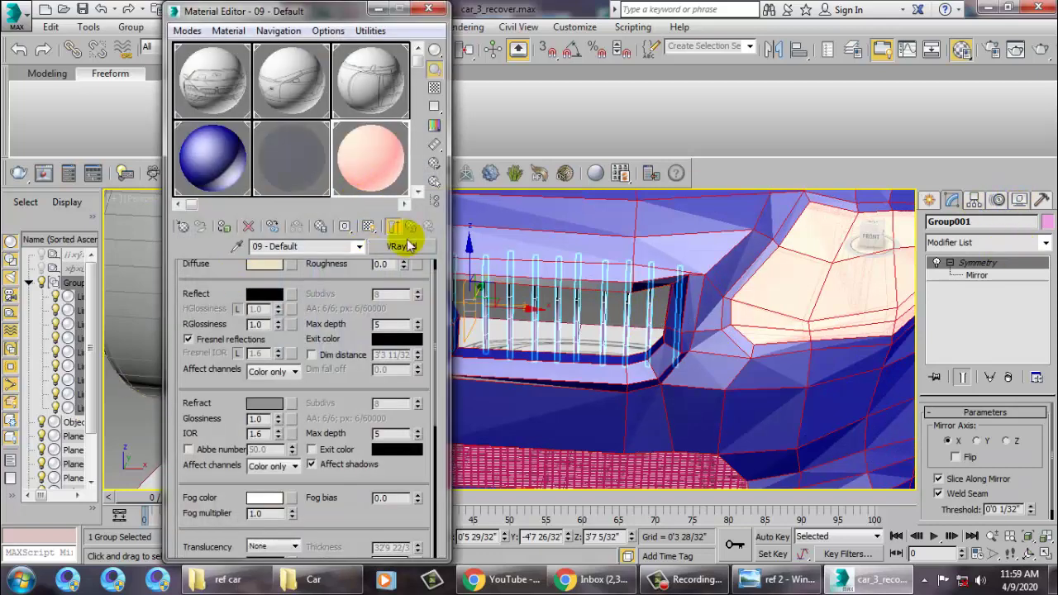
pyautogui.click(419, 201)
pyautogui.click(212, 156)
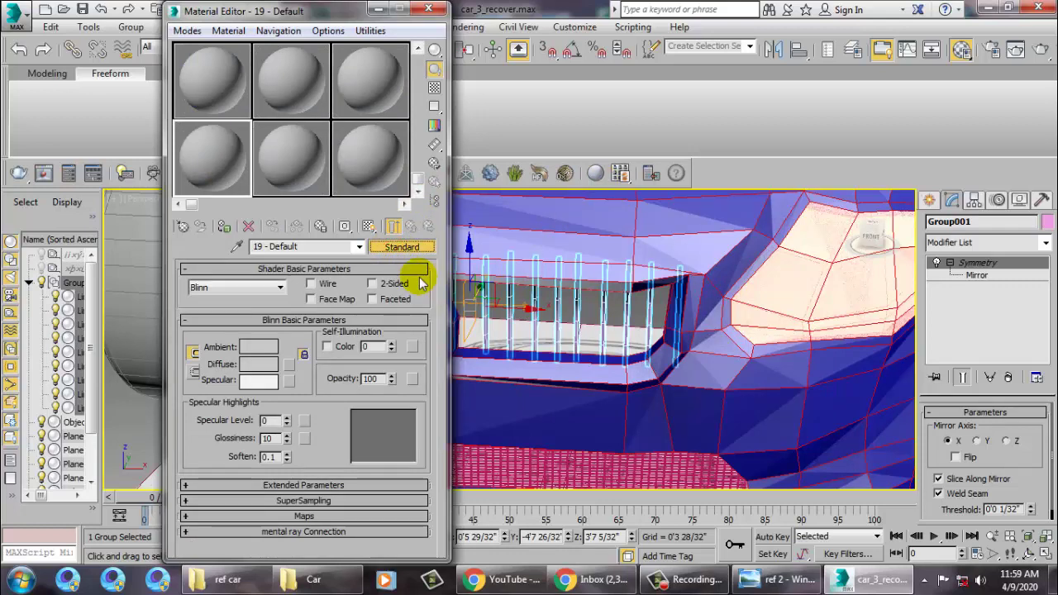
pyautogui.scroll(-3, 653, 483)
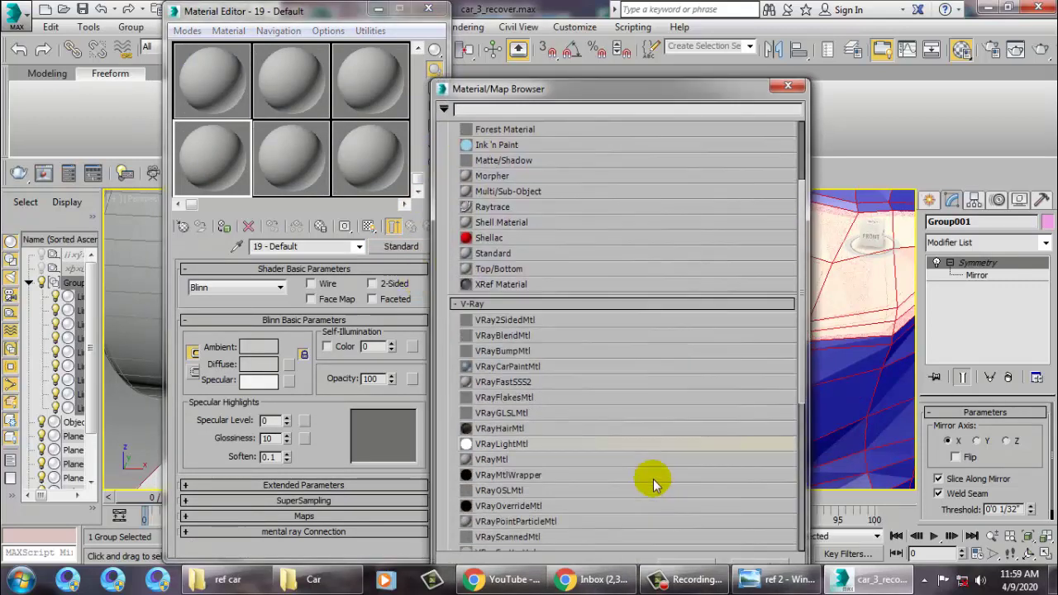
pyautogui.doubleClick(516, 459)
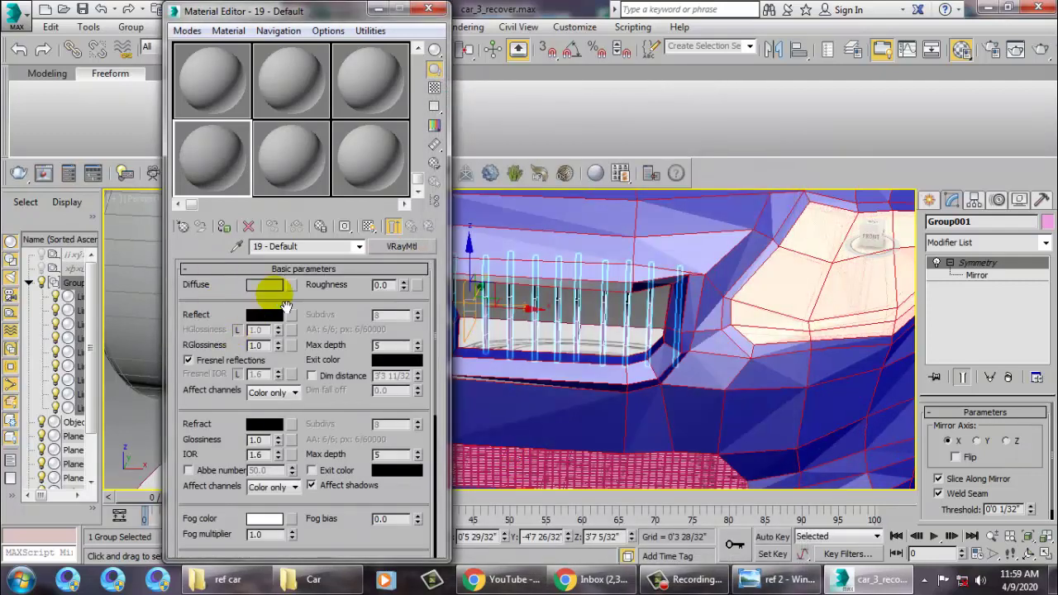
# Set the VRayMtl diffuse to near black (5,5,5) and assign it to the grille bars
pyautogui.click(264, 285)
pyautogui.moveTo(448, 138); pyautogui.dragTo(447, 207)
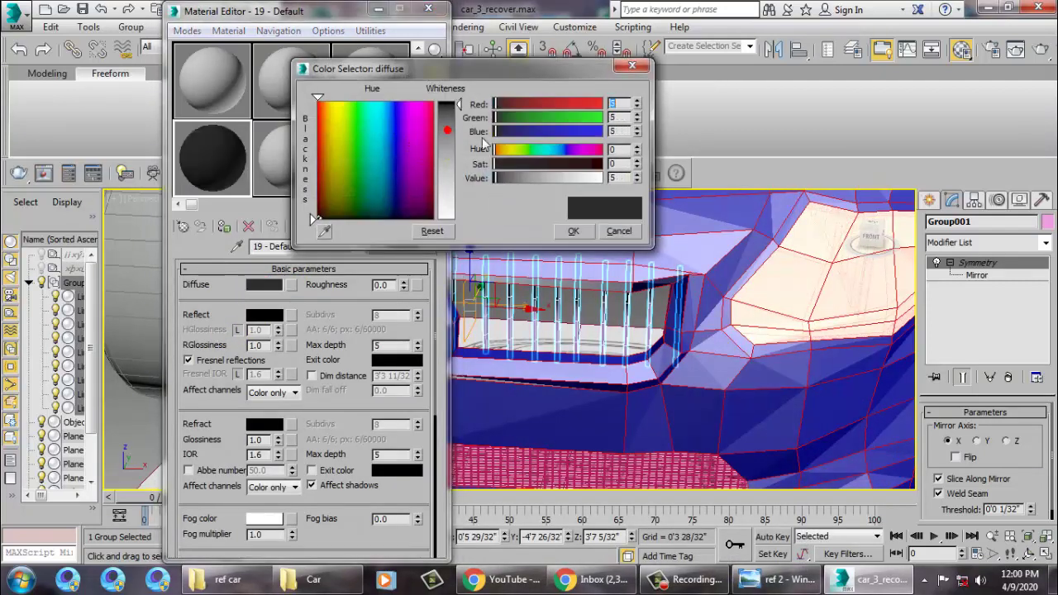
pyautogui.click(572, 230)
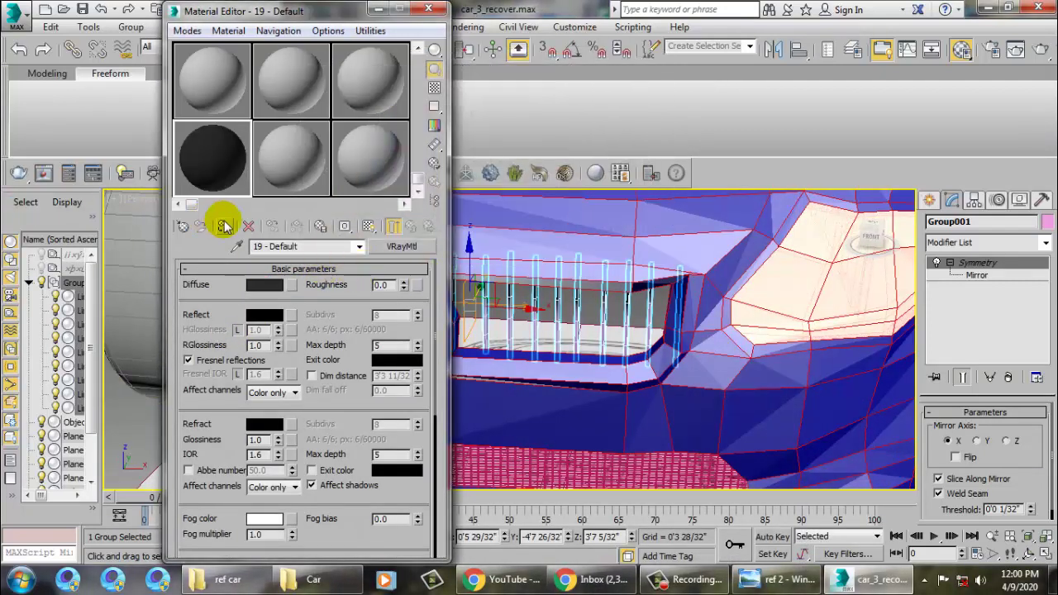
pyautogui.click(224, 226)
pyautogui.click(529, 476)
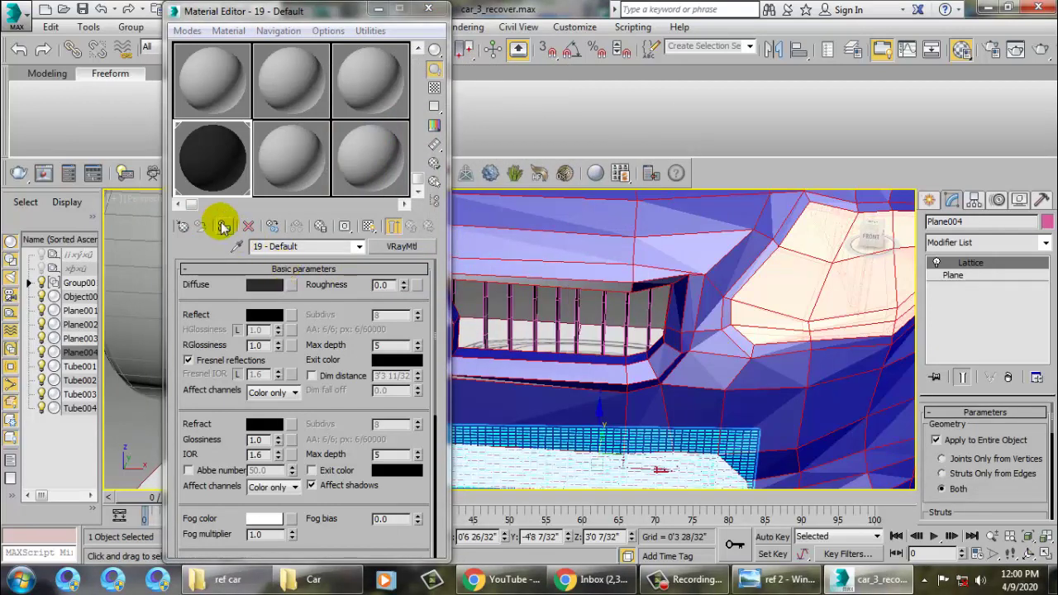
pyautogui.click(428, 9)
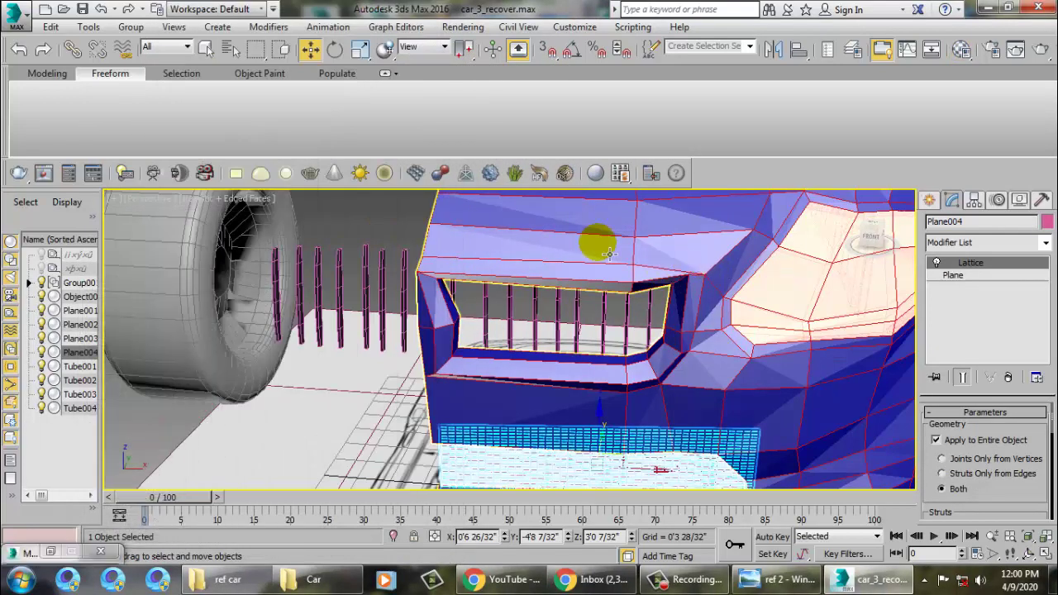
# Save the scene to the Desktop as car_5.max via Save As
pyautogui.click(17, 14)
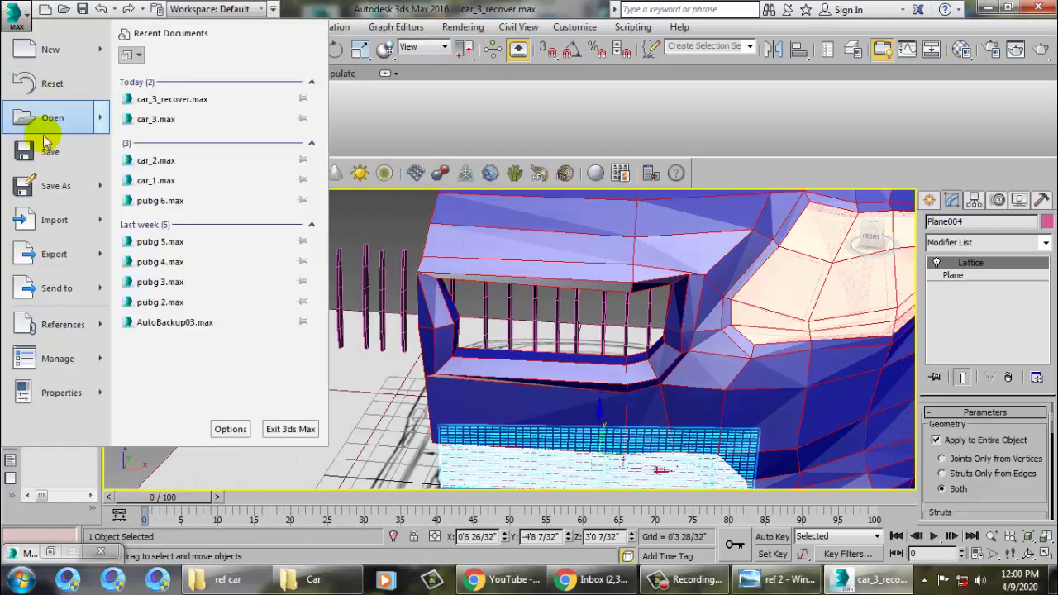
pyautogui.click(66, 183)
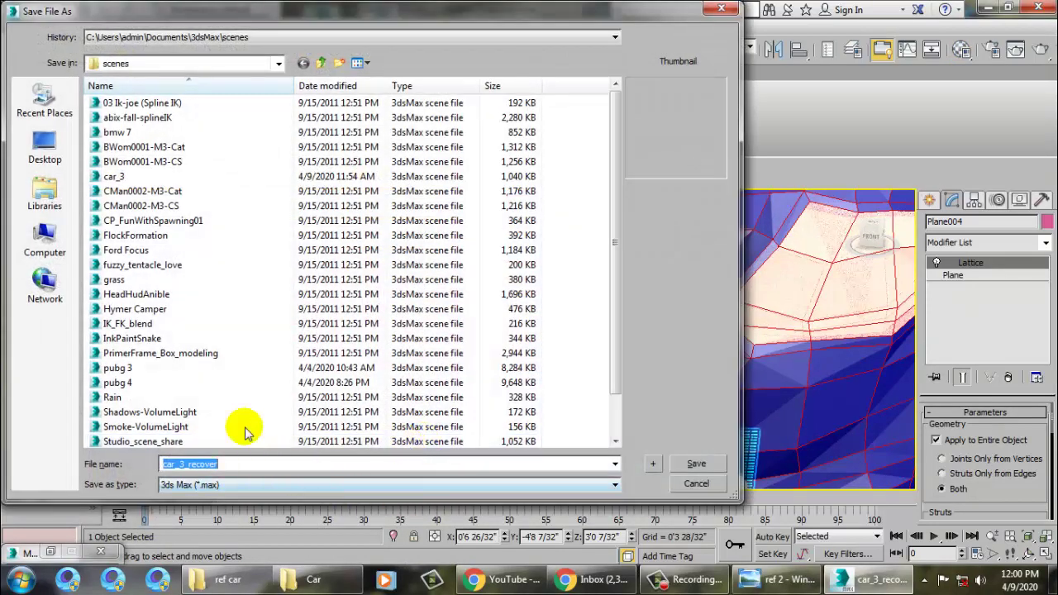
pyautogui.click(45, 149)
pyautogui.click(213, 465)
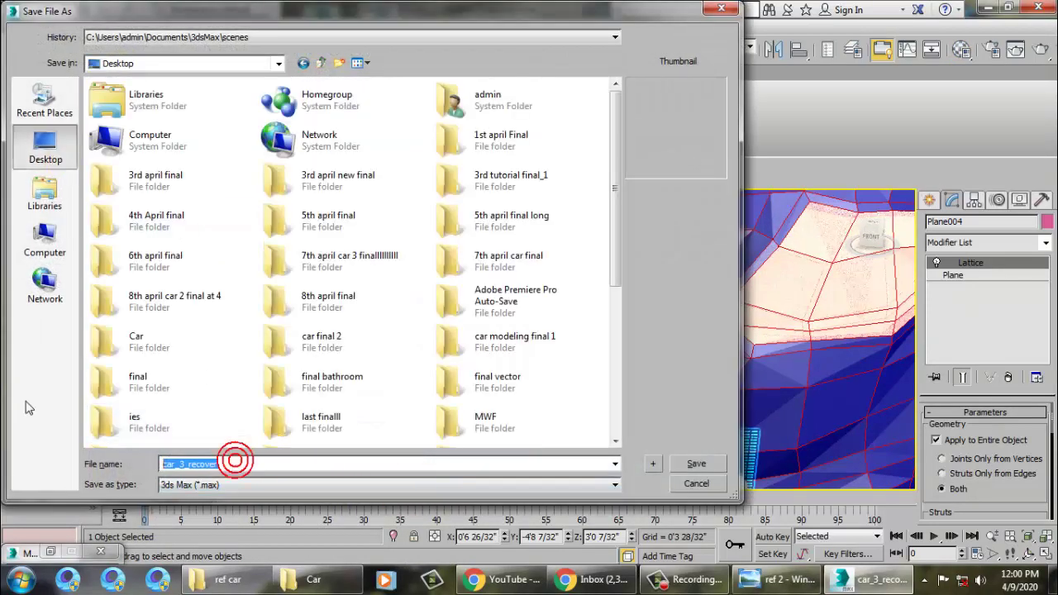
pyautogui.write('car_5')
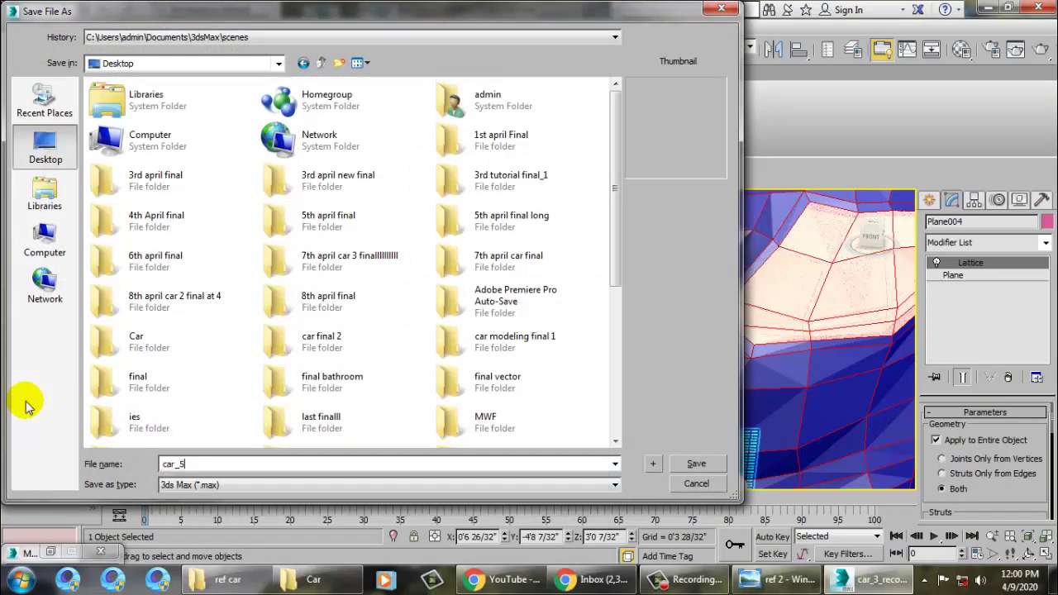
pyautogui.press('Return')
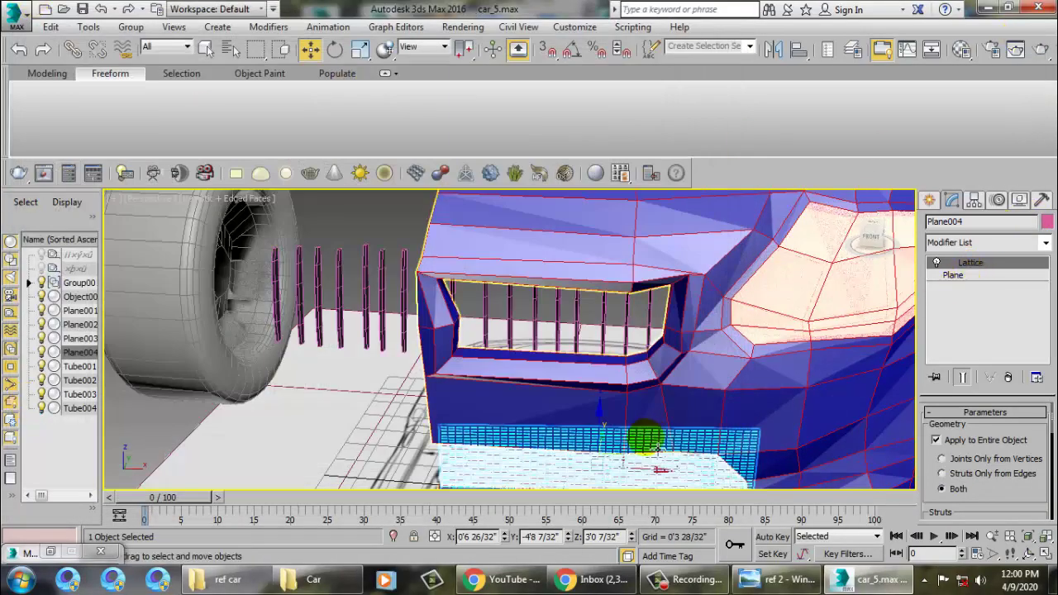
# Select the lattice grille Plane004 in the lower bumper vent
pyautogui.click(791, 383)
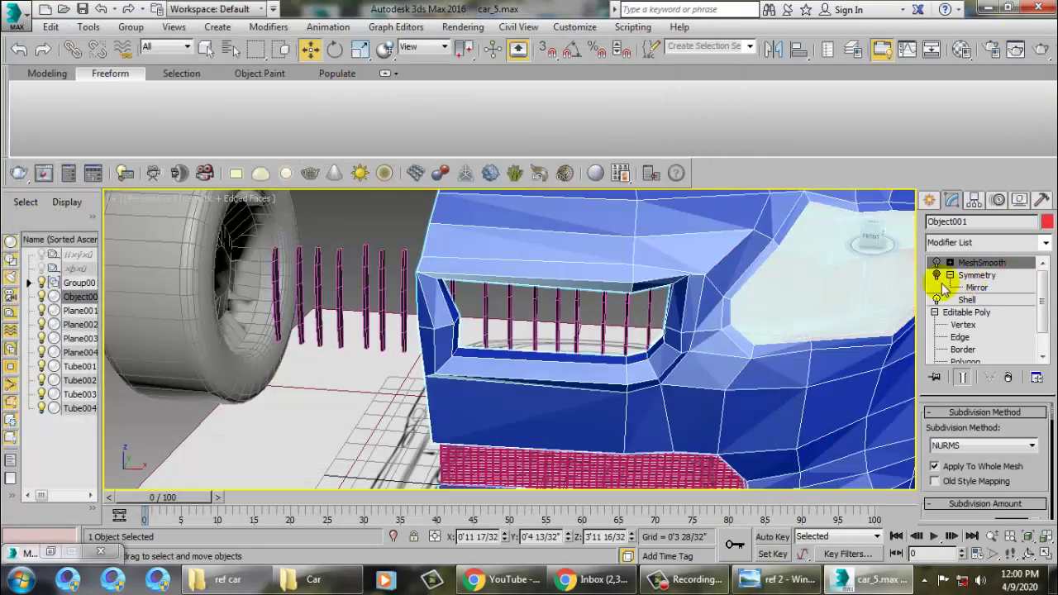
pyautogui.moveTo(628, 347)
pyautogui.keyDown('alt'); pyautogui.mouseDown(button='middle')
pyautogui.moveTo(716, 333)
pyautogui.moveTo(656, 239)
pyautogui.mouseUp(button='middle'); pyautogui.keyUp('alt')
pyautogui.scroll(2, 716, 333)
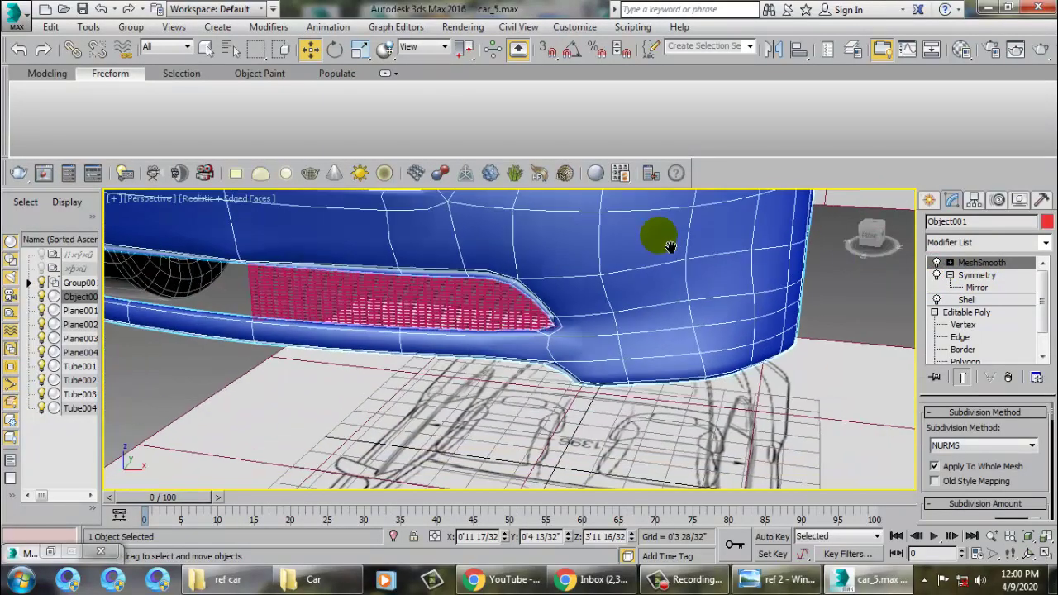
pyautogui.scroll(3, 413, 310)
pyautogui.click(418, 312)
pyautogui.moveTo(740, 276)
pyautogui.keyDown('alt'); pyautogui.mouseDown(button='middle')
pyautogui.moveTo(661, 279)
pyautogui.moveTo(542, 255)
pyautogui.moveTo(753, 276)
pyautogui.mouseUp(button='middle'); pyautogui.keyUp('alt')
# Add a Symmetry modifier to Plane004 and move its mirror plane to the car's centre
pyautogui.click(1045, 242)
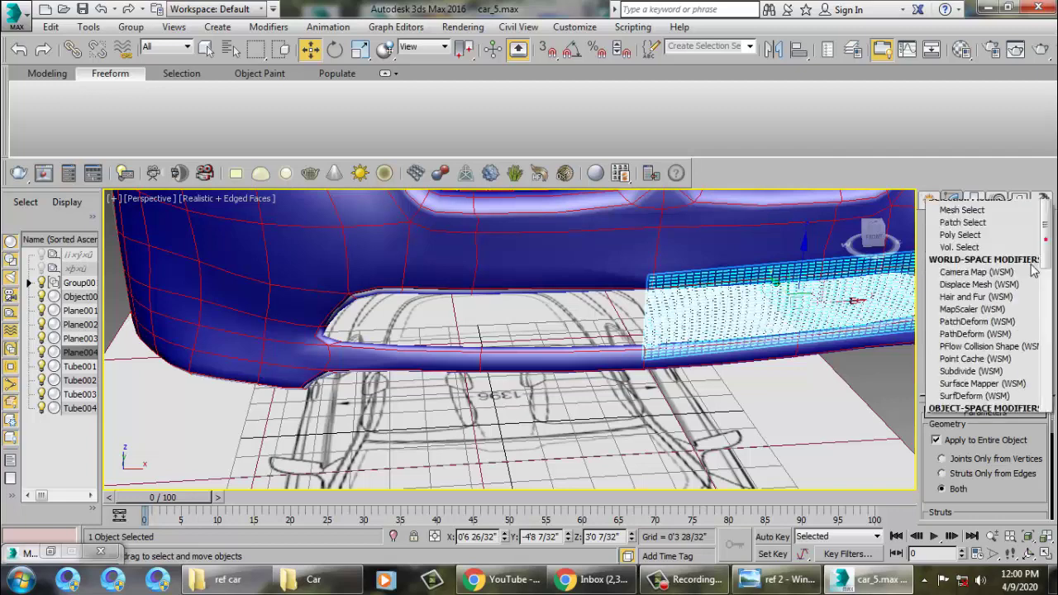
pyautogui.press('s')
pyautogui.press('y')
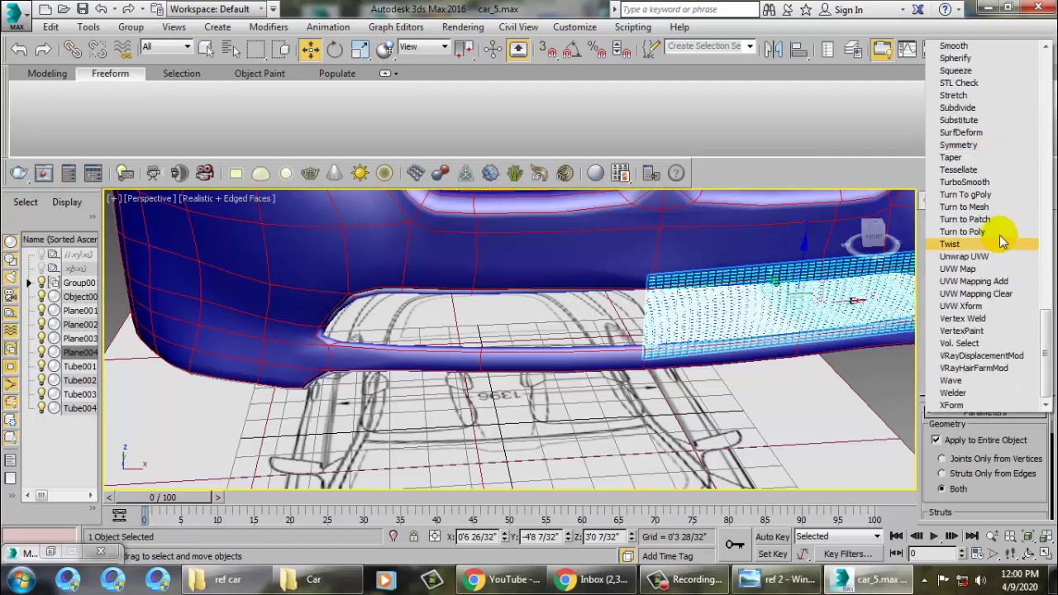
pyautogui.click(963, 145)
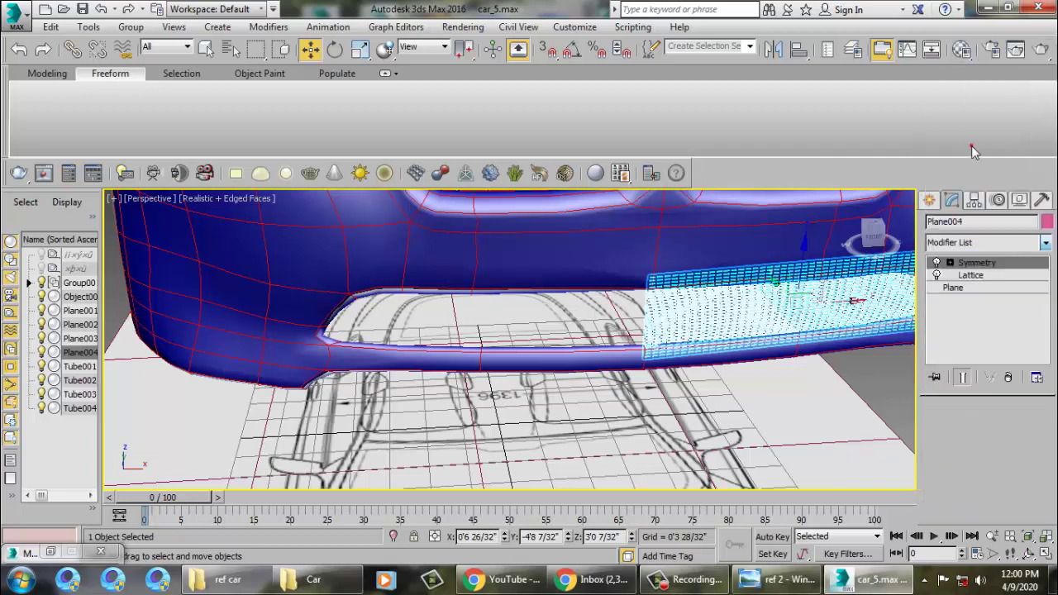
pyautogui.click(975, 275)
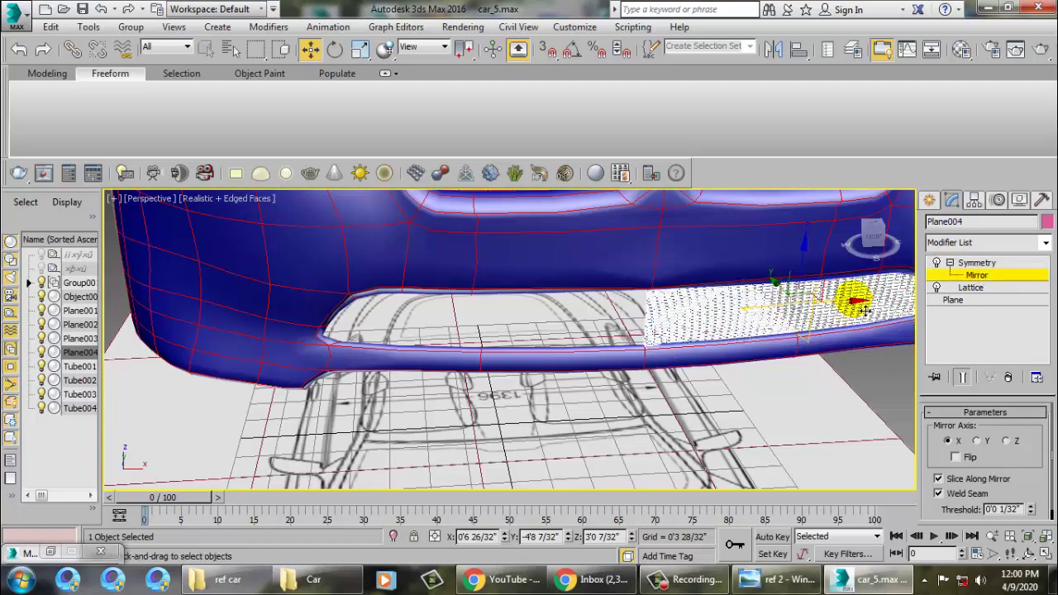
pyautogui.moveTo(860, 312); pyautogui.dragTo(607, 264)
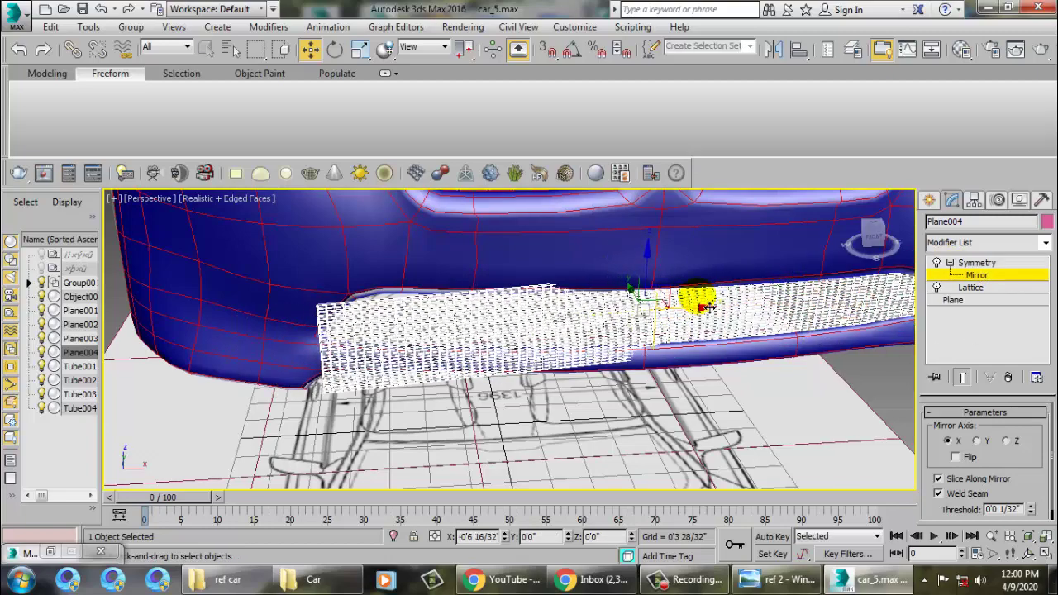
# Orbit around the car front to check the mirrored grille, then deselect it
pyautogui.keyDown('alt'); pyautogui.moveTo(608, 264); pyautogui.dragTo(689, 223, button='middle'); pyautogui.keyUp('alt')
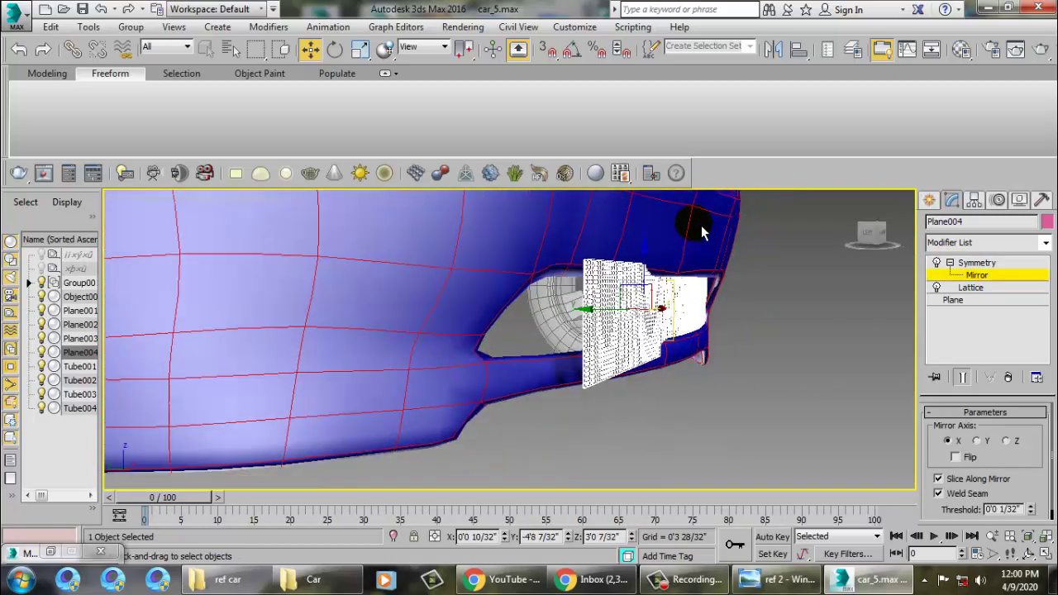
pyautogui.press('e')
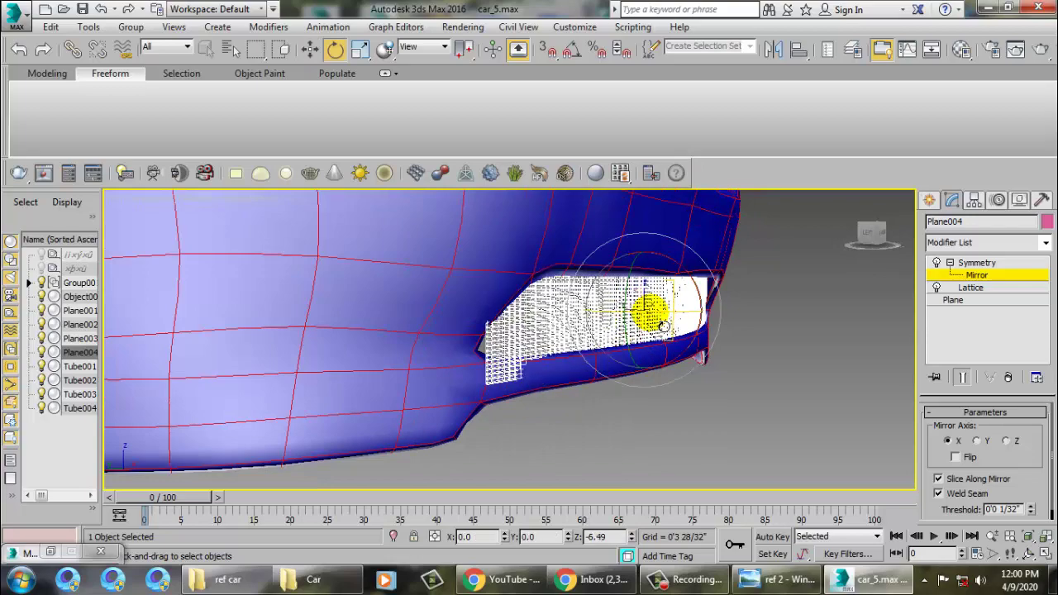
pyautogui.keyDown('alt'); pyautogui.moveTo(781, 307); pyautogui.dragTo(654, 295, button='middle'); pyautogui.keyUp('alt')
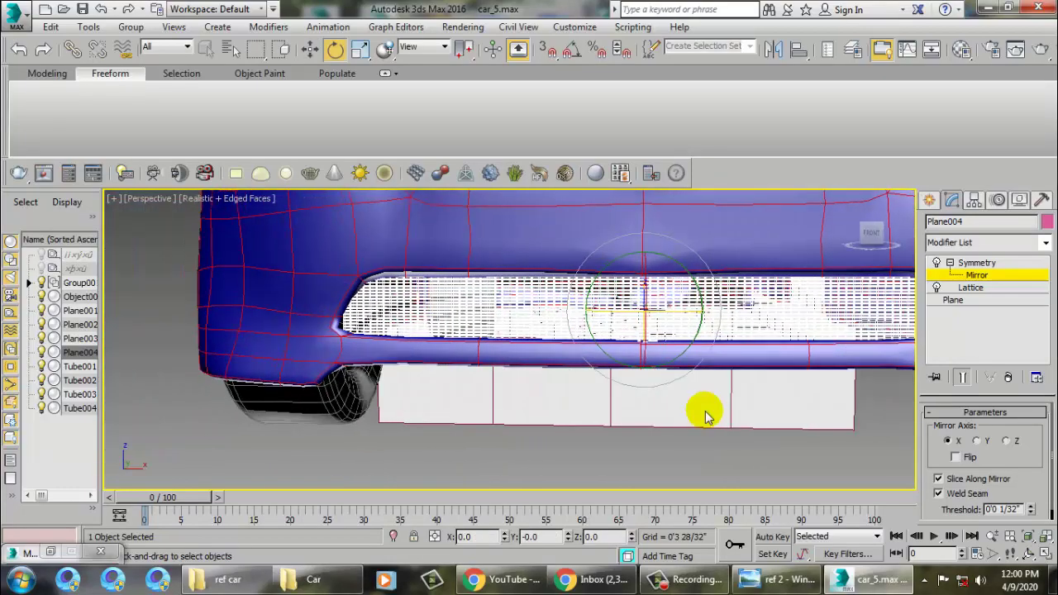
pyautogui.scroll(-3, 703, 413)
pyautogui.moveTo(704, 413)
pyautogui.keyDown('alt'); pyautogui.mouseDown(button='middle')
pyautogui.moveTo(814, 367)
pyautogui.moveTo(609, 358)
pyautogui.moveTo(615, 368)
pyautogui.mouseUp(button='middle'); pyautogui.keyUp('alt')
pyautogui.scroll(5, 814, 367)
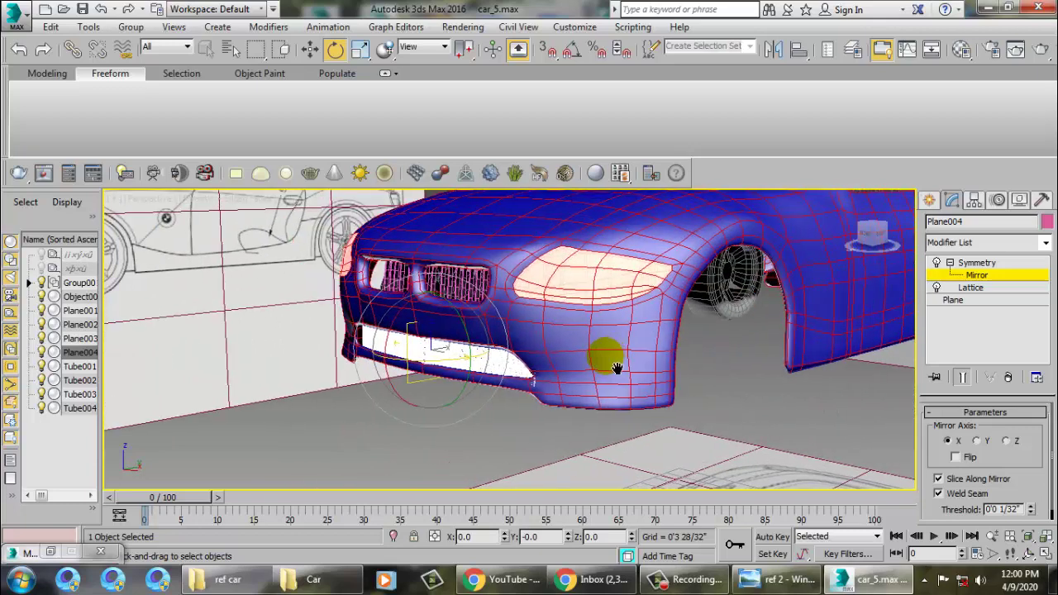
pyautogui.click(1006, 264)
pyautogui.hotkey('ctrl', 'd')
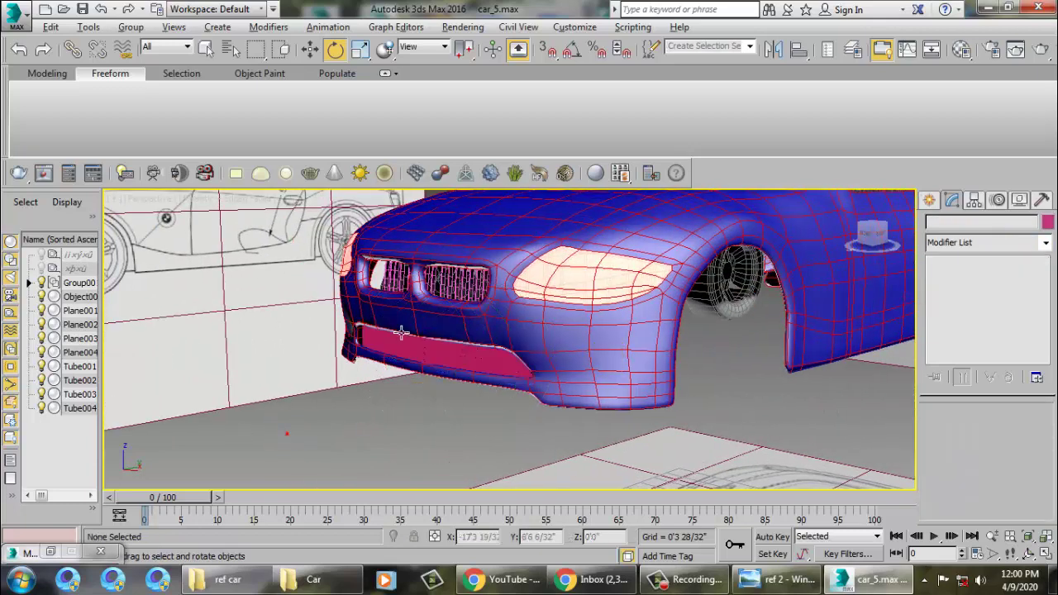
pyautogui.moveTo(542, 330)
pyautogui.keyDown('alt'); pyautogui.mouseDown(button='middle')
pyautogui.moveTo(760, 350)
pyautogui.moveTo(708, 350)
pyautogui.moveTo(719, 366)
pyautogui.moveTo(751, 347)
pyautogui.mouseUp(button='middle'); pyautogui.keyUp('alt')
pyautogui.press('F4')
pyautogui.scroll(2, 702, 347)
pyautogui.scroll(2, 673, 333)
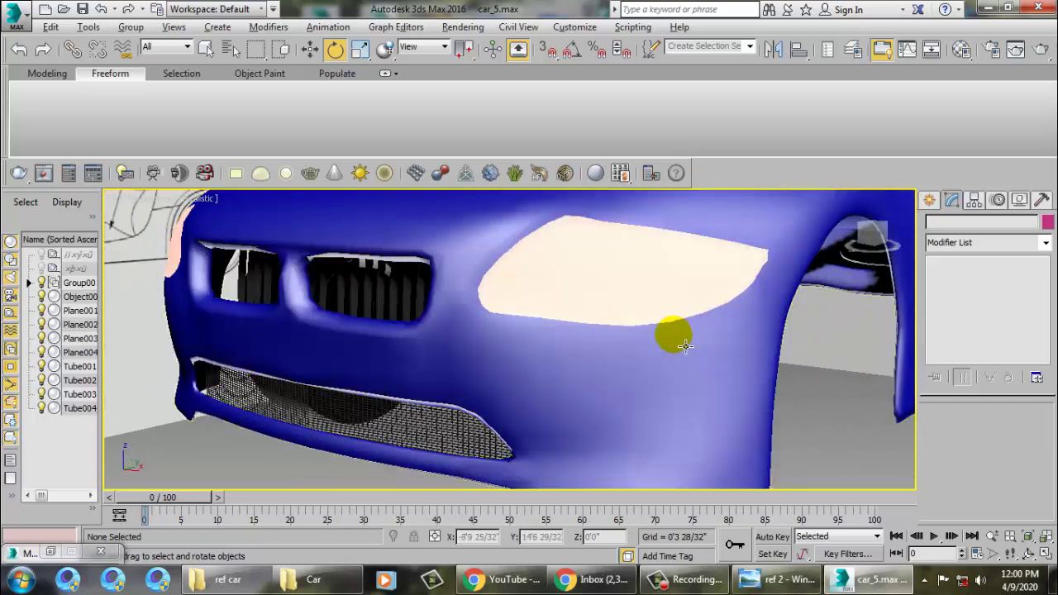
pyautogui.moveTo(673, 333)
pyautogui.keyDown('alt'); pyautogui.mouseDown(button='middle')
pyautogui.moveTo(708, 325)
pyautogui.moveTo(592, 371)
pyautogui.mouseUp(button='middle'); pyautogui.keyUp('alt')
pyautogui.scroll(2, 592, 372)
pyautogui.scroll(-6, 592, 372)
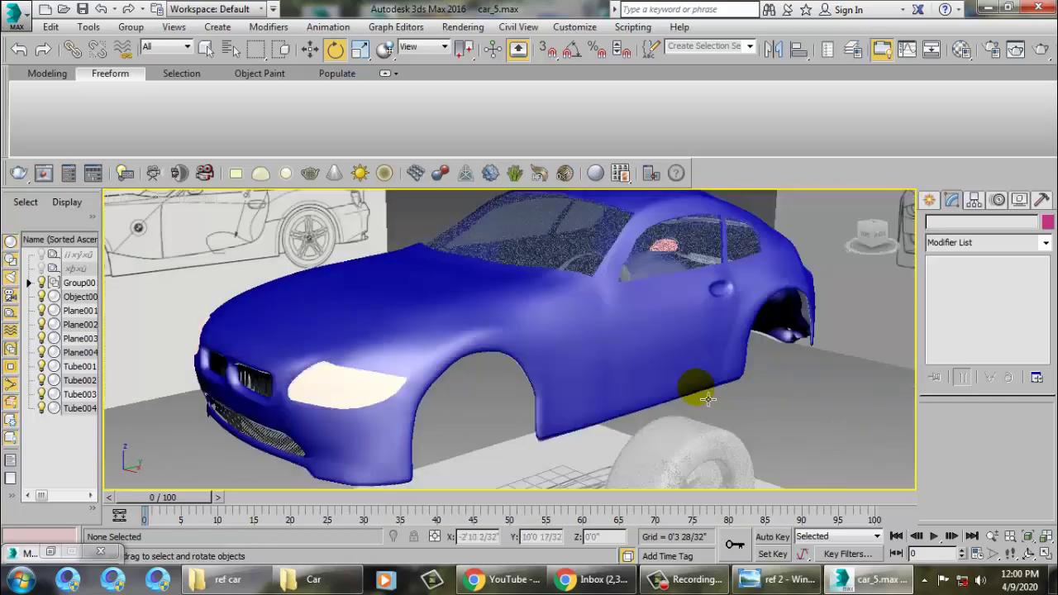
pyautogui.moveTo(685, 385)
pyautogui.keyDown('alt'); pyautogui.mouseDown(button='middle')
pyautogui.moveTo(649, 359)
pyautogui.moveTo(655, 367)
pyautogui.moveTo(712, 343)
pyautogui.moveTo(707, 354)
pyautogui.mouseUp(button='middle'); pyautogui.keyUp('alt')
pyautogui.click(655, 367)
pyautogui.click(654, 367)
pyautogui.press('F4')
pyautogui.scroll(-3, 711, 347)
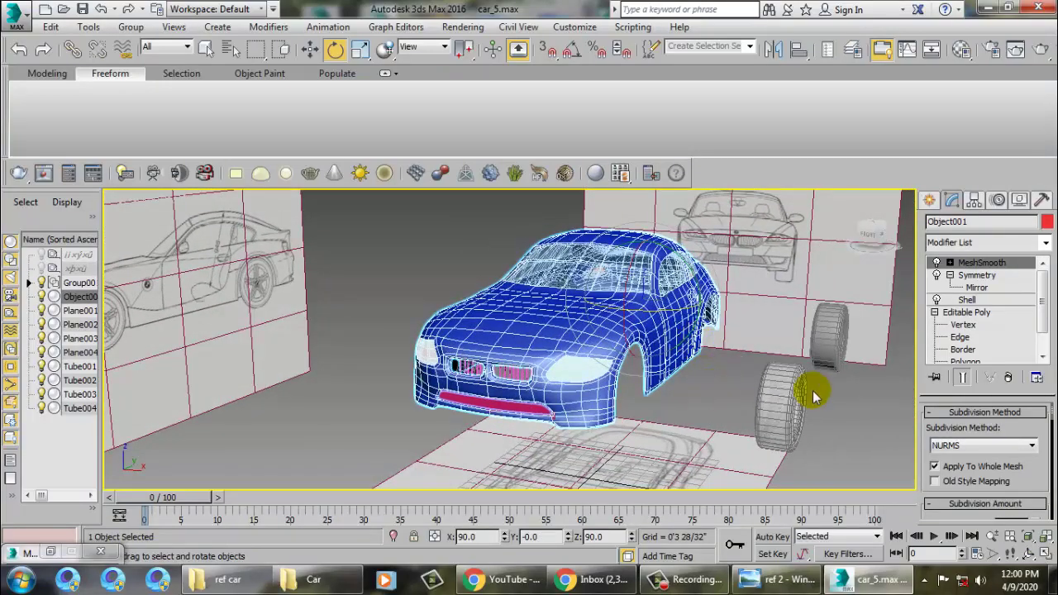
pyautogui.click(687, 579)
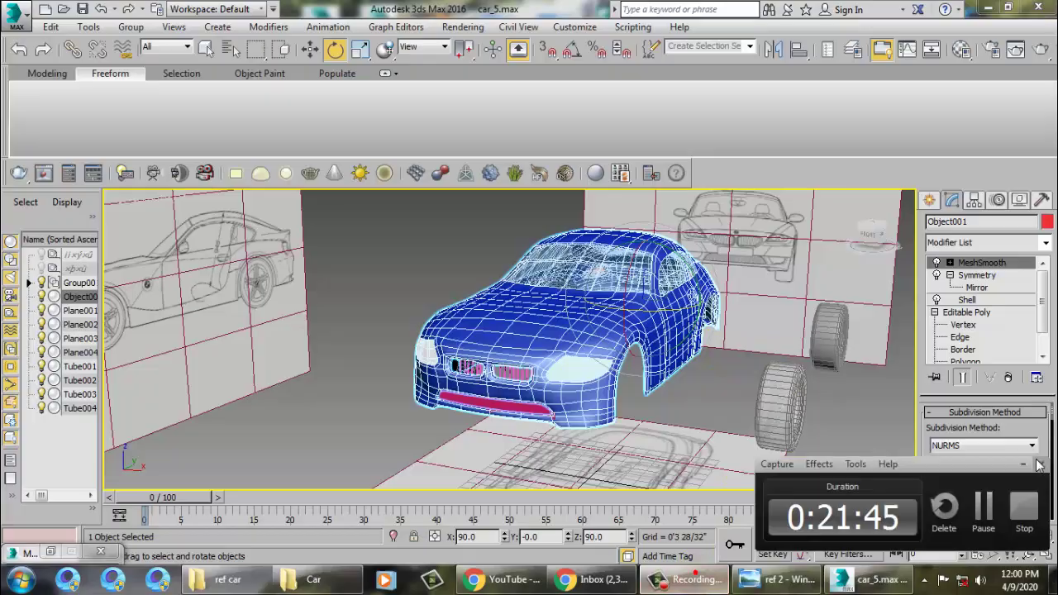
pyautogui.click(1034, 519)
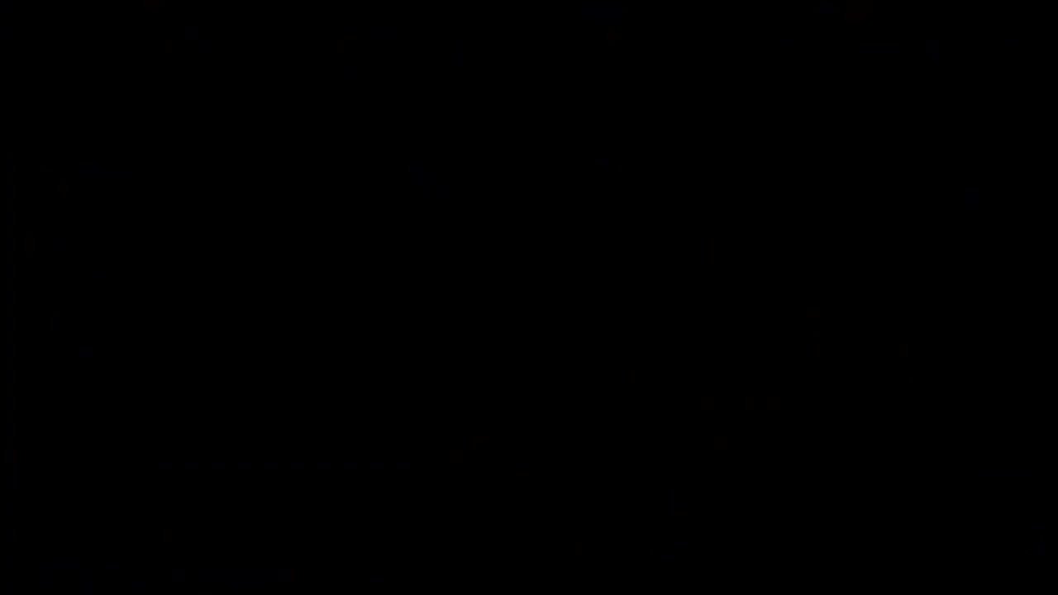